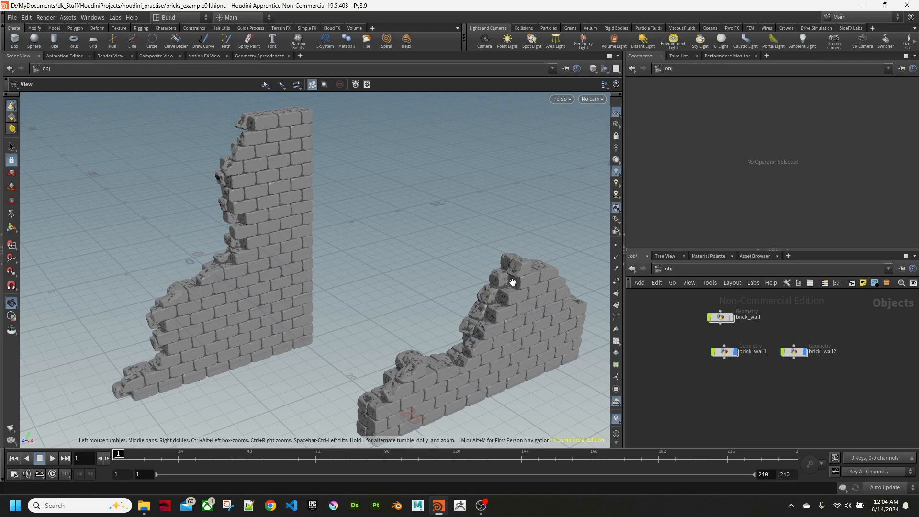
Step: Hide the existing brick_wall1 and brick_wall2 objects so the scene is empty
{"action": "left_click_drag", "start_coordinate": [338, 270], "coordinate": [349, 249]}
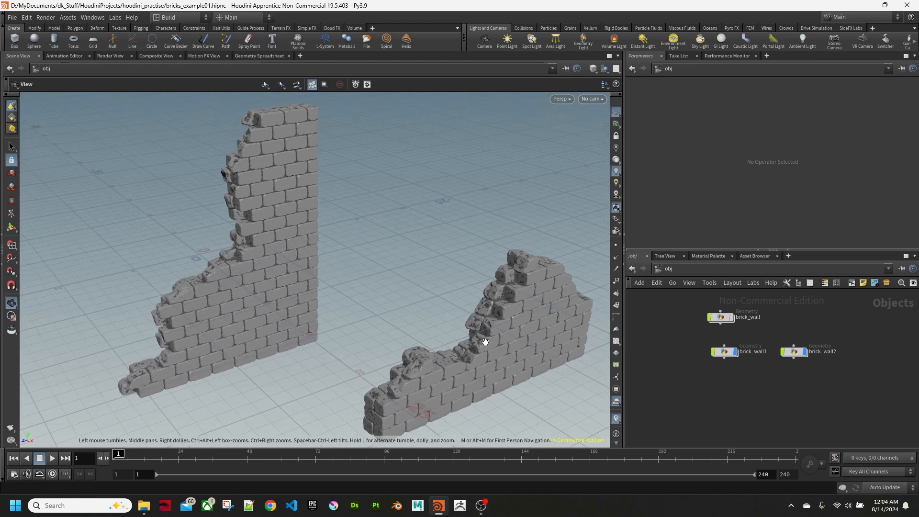
{"action": "left_click_drag", "start_coordinate": [553, 287], "coordinate": [500, 308]}
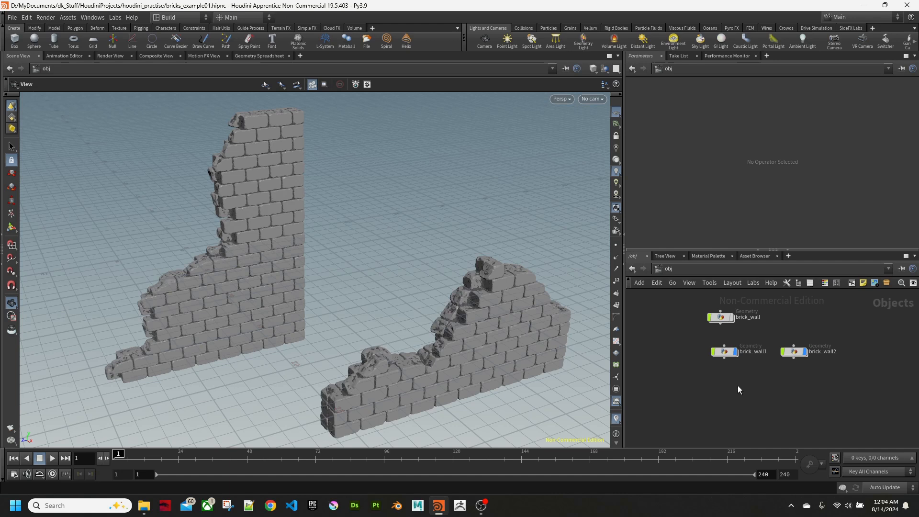
{"action": "scroll", "coordinate": [732, 371], "scroll_direction": "up", "scroll_amount": 3}
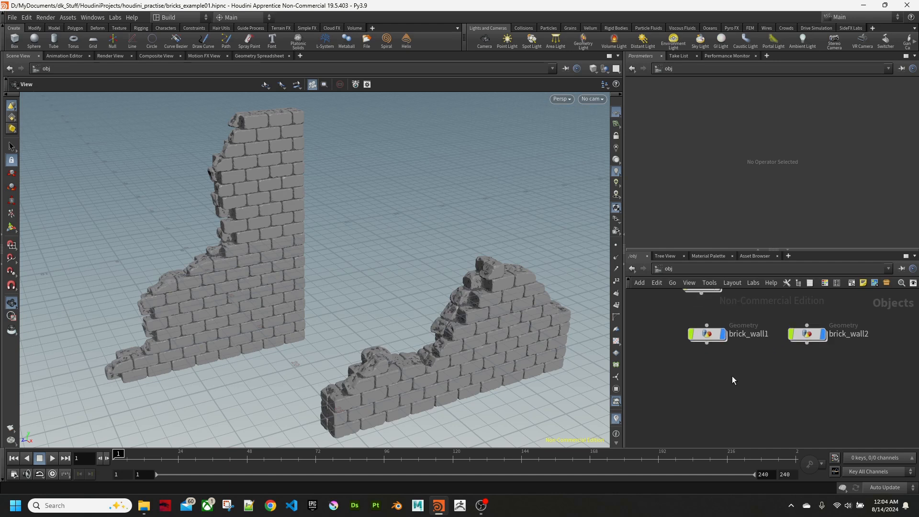
{"action": "key", "text": "Tab"}
{"action": "left_click", "coordinate": [724, 334]}
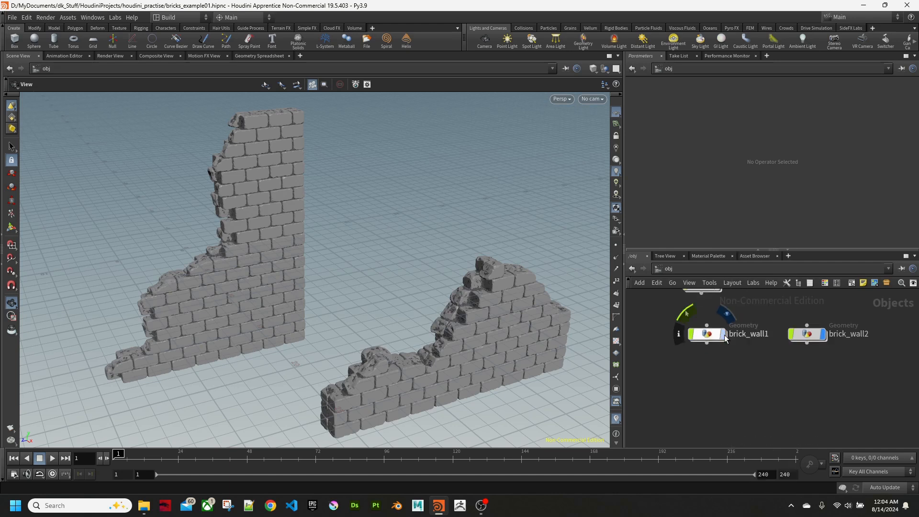
{"action": "left_click", "coordinate": [822, 334]}
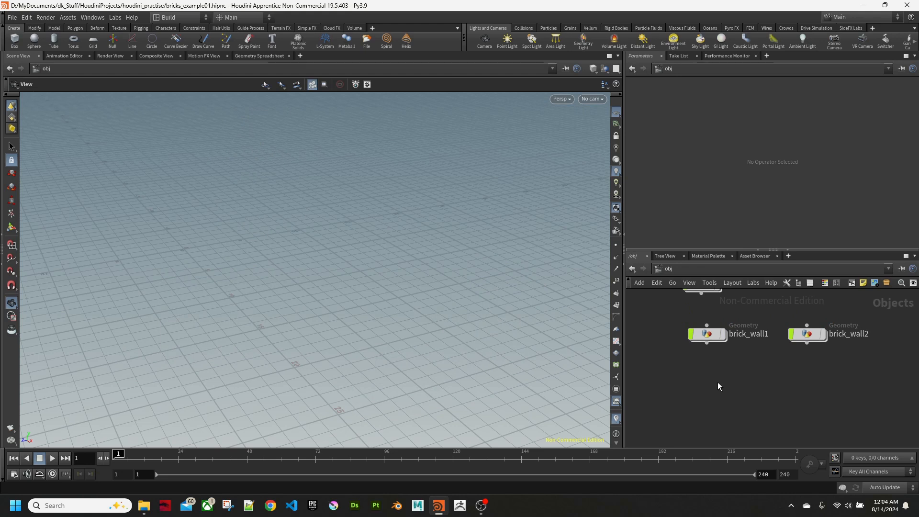
Step: Create a new Geometry object below brick_wall1 and rename it brick_wall3
{"action": "key", "text": "Tab"}
{"action": "type", "text": "ge"}
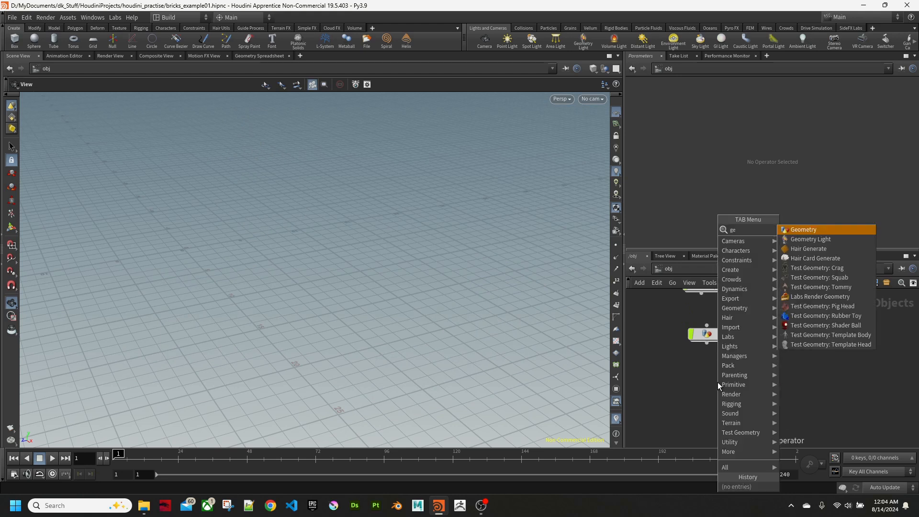
{"action": "key", "text": "Return"}
{"action": "left_click", "coordinate": [718, 381]}
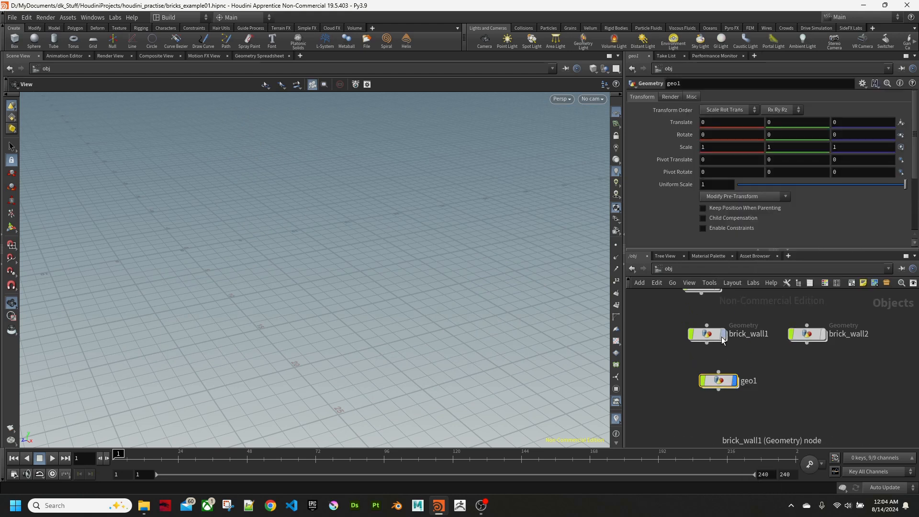
{"action": "double_click", "coordinate": [749, 381]}
{"action": "type", "text": "brick_wall"}
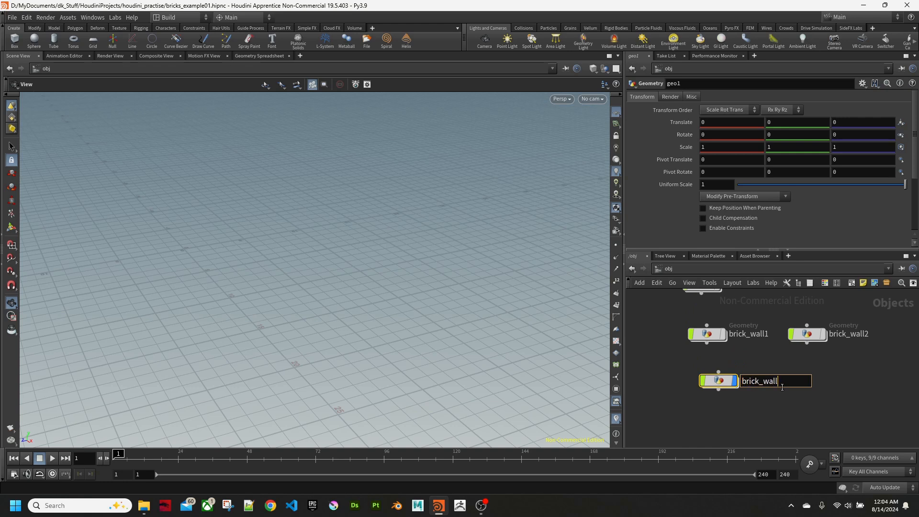
{"action": "type", "text": "3"}
{"action": "key", "text": "Return"}
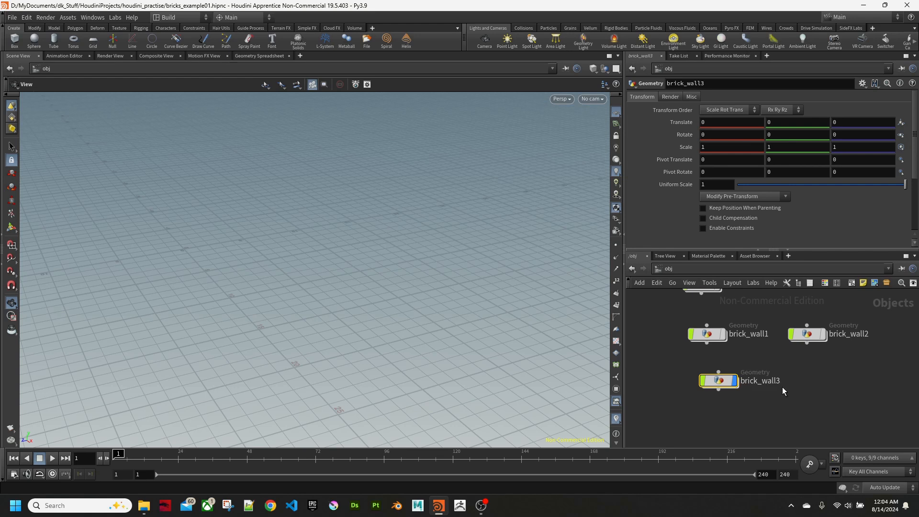
Step: Enter the brick_wall3 network and add a Box node
{"action": "double_click", "coordinate": [718, 383]}
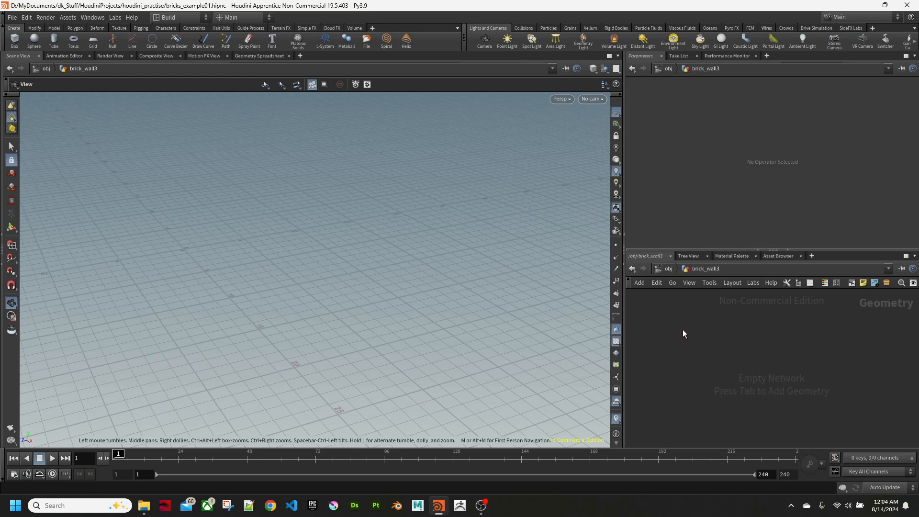
{"action": "key", "text": "Tab"}
{"action": "mouse_move", "coordinate": [690, 329]}
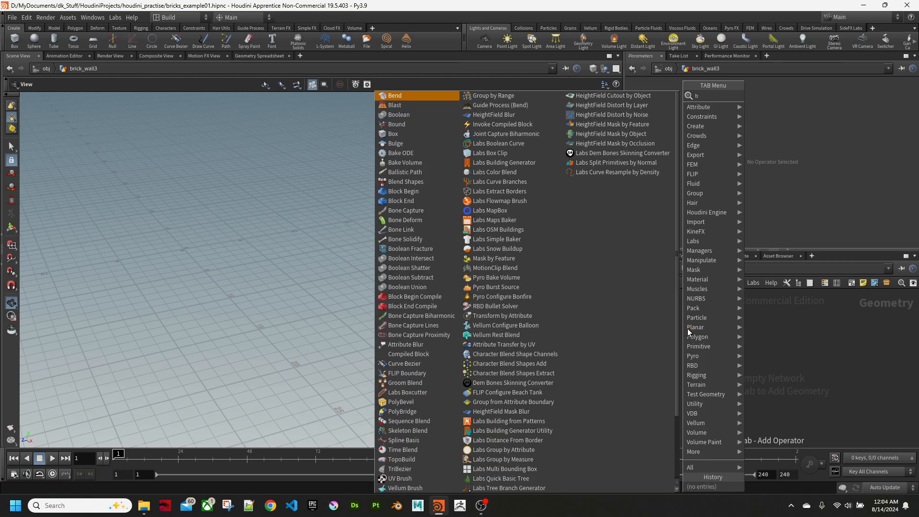
{"action": "type", "text": "box"}
{"action": "key", "text": "Return"}
{"action": "left_click", "coordinate": [689, 331]}
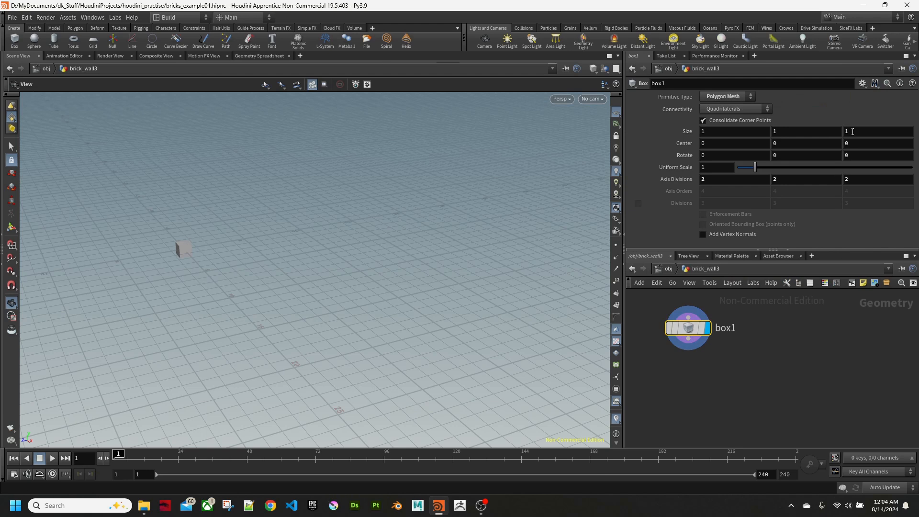
Step: Set the box's Z size to 2 and rename the node base_brick
{"action": "type", "text": "2"}
{"action": "key", "text": "Return"}
{"action": "middle_click_drag", "start_coordinate": [288, 233], "coordinate": [359, 254]}
{"action": "right_click_drag", "start_coordinate": [285, 269], "coordinate": [297, 122]}
{"action": "right_click_drag", "start_coordinate": [280, 210], "coordinate": [277, 168]}
{"action": "left_click_drag", "start_coordinate": [277, 168], "coordinate": [405, 254]}
{"action": "middle_click_drag", "start_coordinate": [405, 254], "coordinate": [371, 285]}
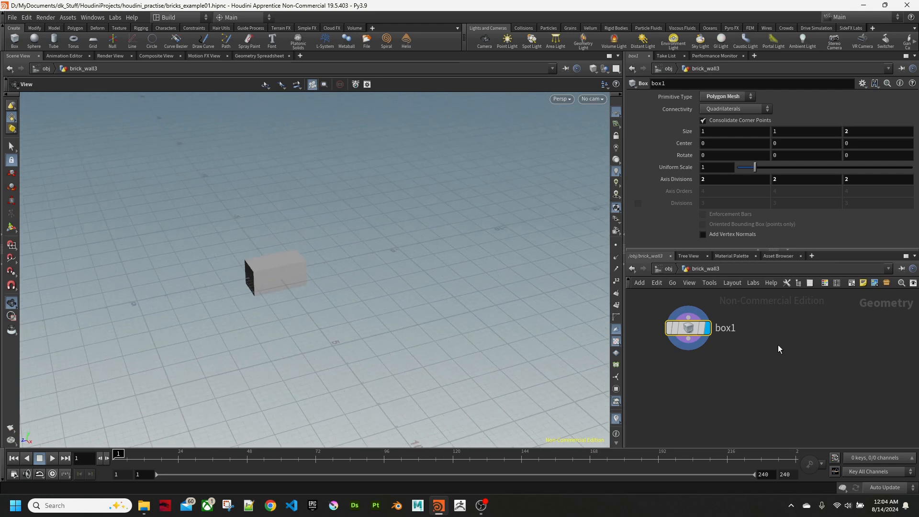
{"action": "double_click", "coordinate": [720, 325]}
{"action": "type", "text": "base_brick"}
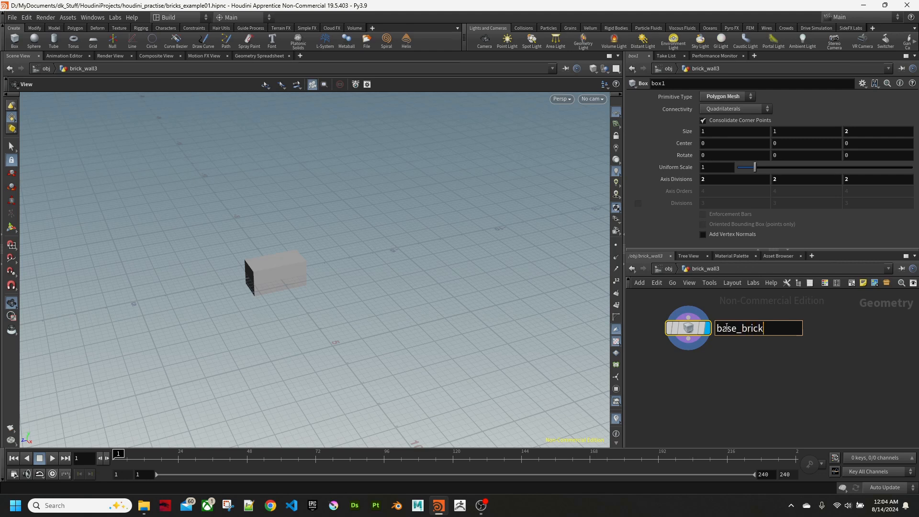
{"action": "key", "text": "Return"}
Step: Add a Grid node beside base_brick in the network
{"action": "middle_click_drag", "start_coordinate": [820, 350], "coordinate": [751, 352]}
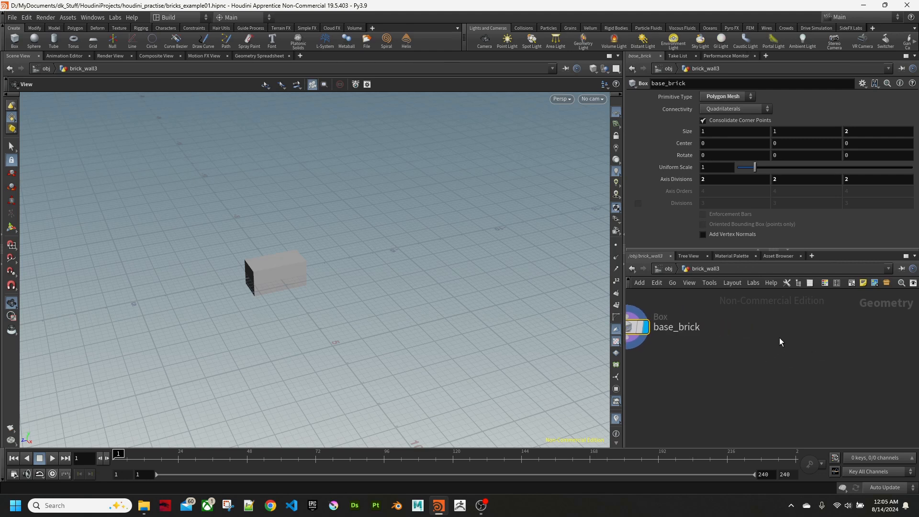
{"action": "key", "text": "Tab"}
{"action": "type", "text": "grid"}
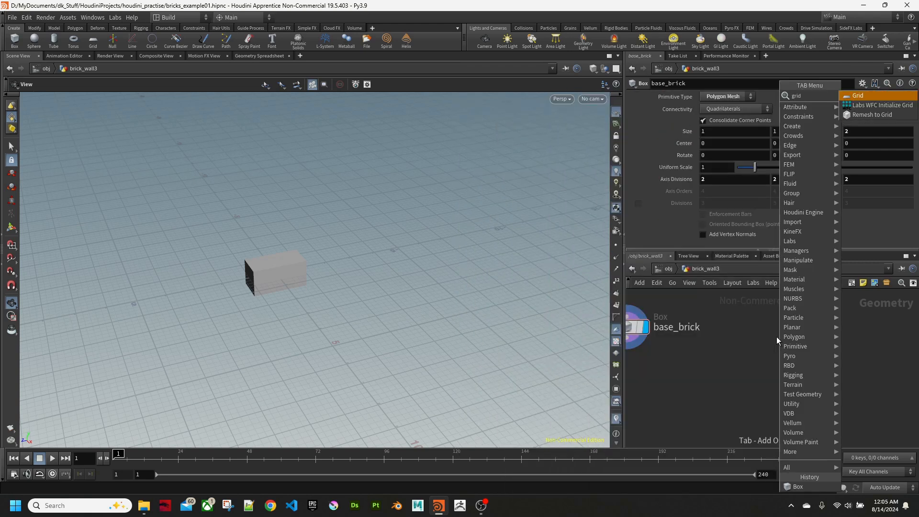
{"action": "key", "text": "Return"}
{"action": "left_click", "coordinate": [777, 337]}
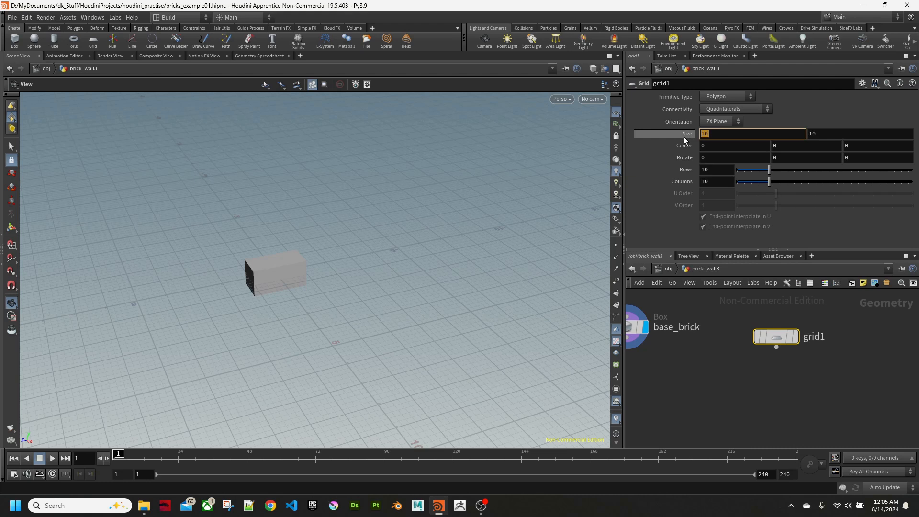
Step: Set the grid's size to 20 by 20, orient it to the YZ Plane, and display it
{"action": "type", "text": "20"}
{"action": "key", "text": "Return"}
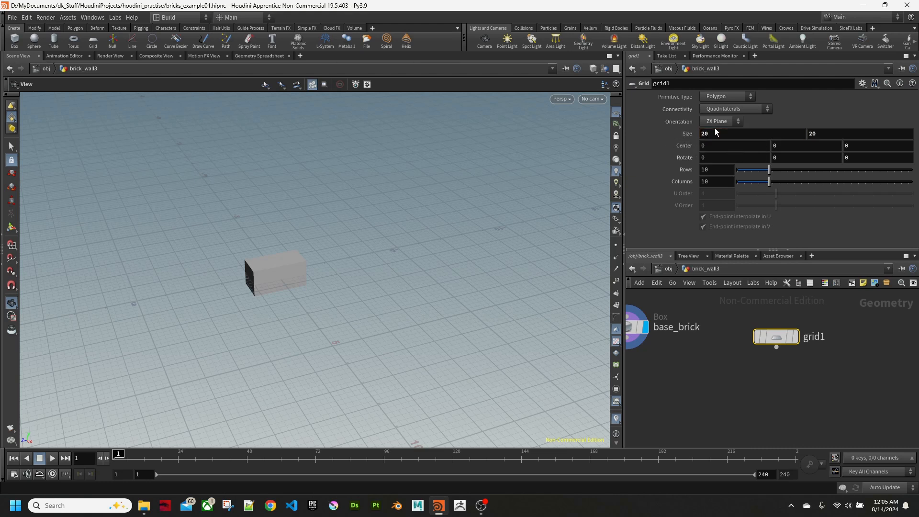
{"action": "left_click", "coordinate": [720, 121]}
{"action": "left_click", "coordinate": [711, 139]}
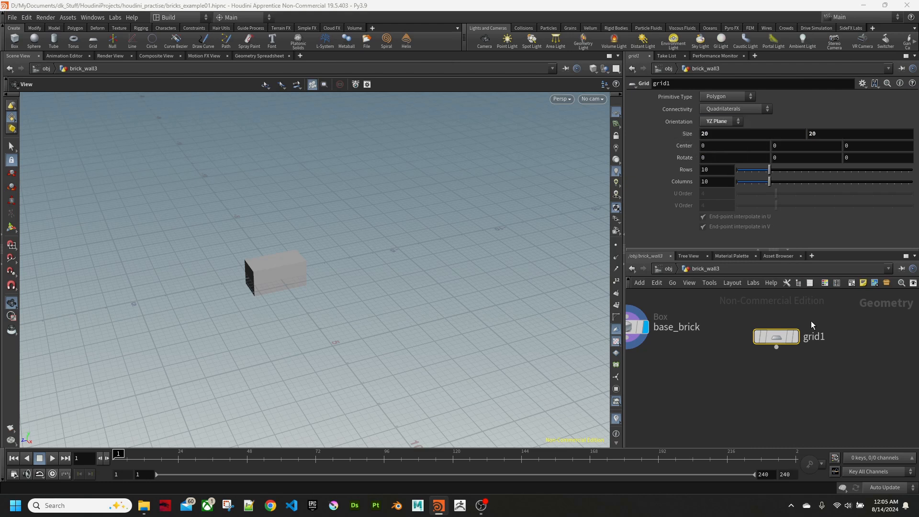
{"action": "left_click", "coordinate": [794, 336]}
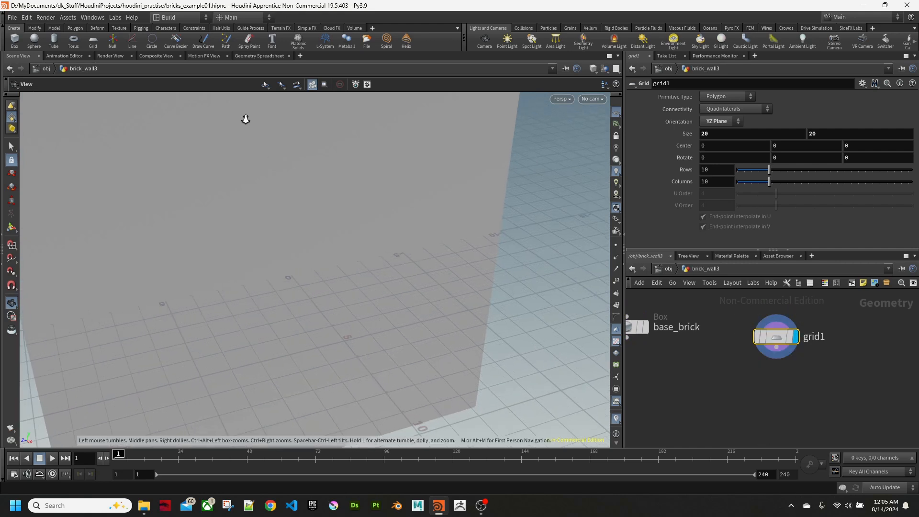
Step: Switch the viewport to wireframe and set the grid to 21 rows and 11 columns
{"action": "right_click_drag", "start_coordinate": [245, 119], "coordinate": [314, 311]}
{"action": "key", "text": "shift+w"}
{"action": "left_click_drag", "start_coordinate": [339, 302], "coordinate": [285, 296]}
{"action": "right_click_drag", "start_coordinate": [286, 296], "coordinate": [345, 309]}
{"action": "left_click_drag", "start_coordinate": [345, 310], "coordinate": [375, 297]}
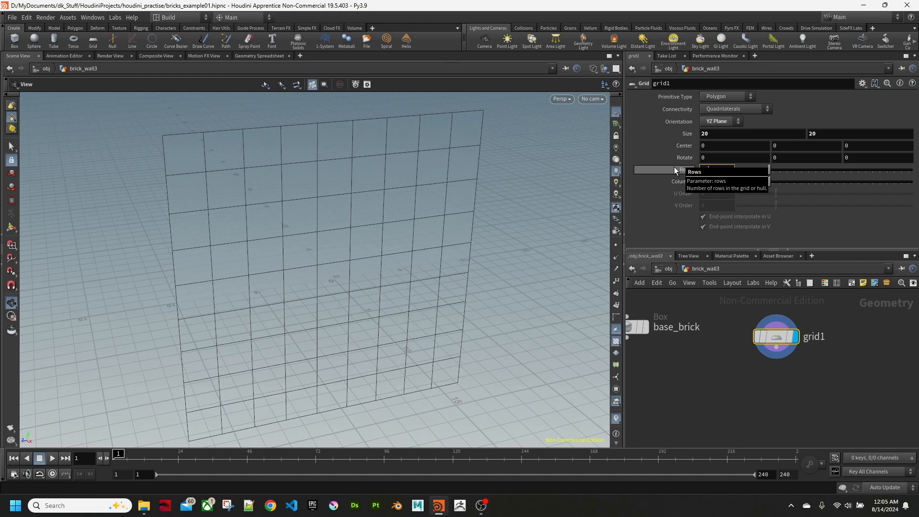
{"action": "key", "text": "Tab"}
{"action": "key", "text": "Return"}
{"action": "left_click_drag", "start_coordinate": [434, 238], "coordinate": [496, 220]}
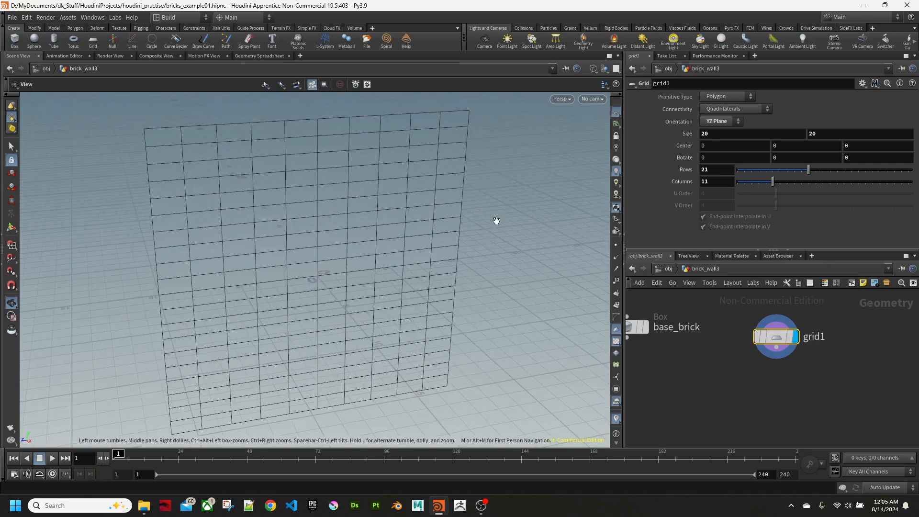
Step: Change the grid's connectivity to Rows and turn on point display in the viewport
{"action": "left_click", "coordinate": [727, 108]}
{"action": "left_click", "coordinate": [725, 117]}
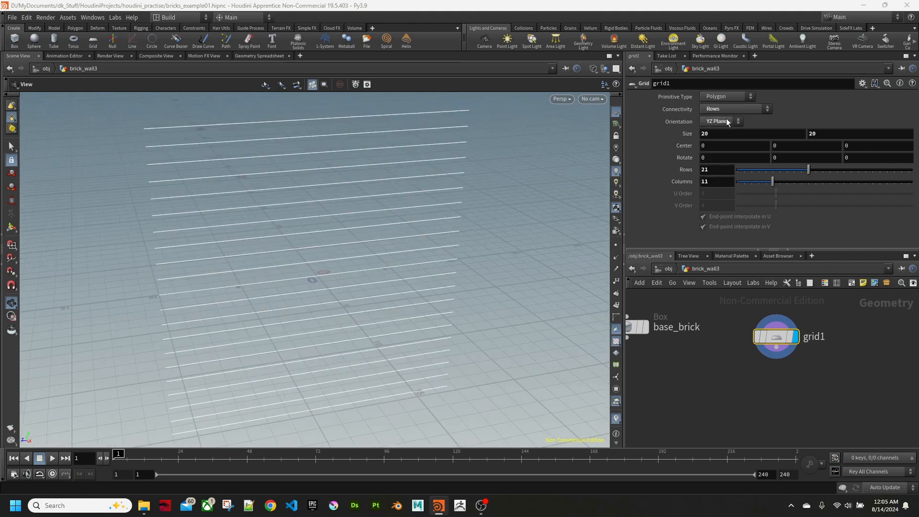
{"action": "left_click", "coordinate": [616, 245]}
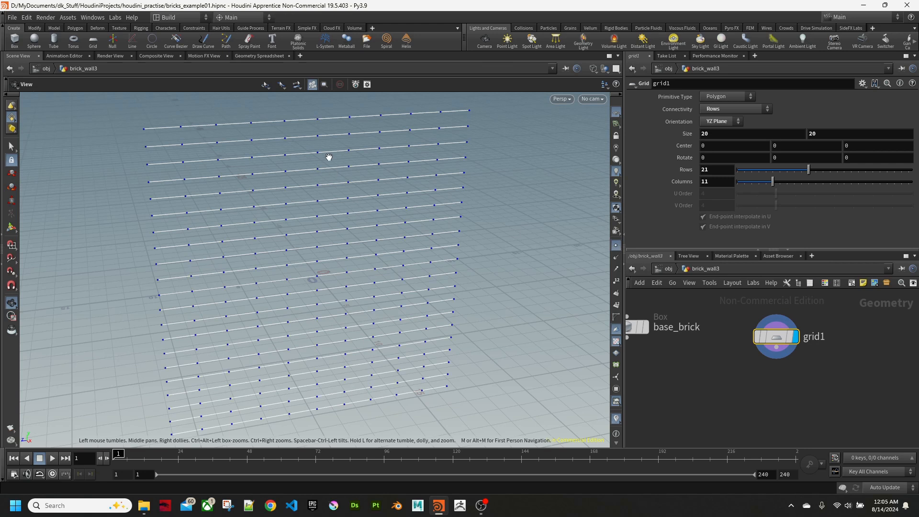
{"action": "left_click_drag", "start_coordinate": [397, 353], "coordinate": [461, 337]}
Step: Add a Group by Range node below the grid and connect the grid's output to it
{"action": "middle_click_drag", "start_coordinate": [695, 388], "coordinate": [728, 365]}
{"action": "key", "text": "Tab"}
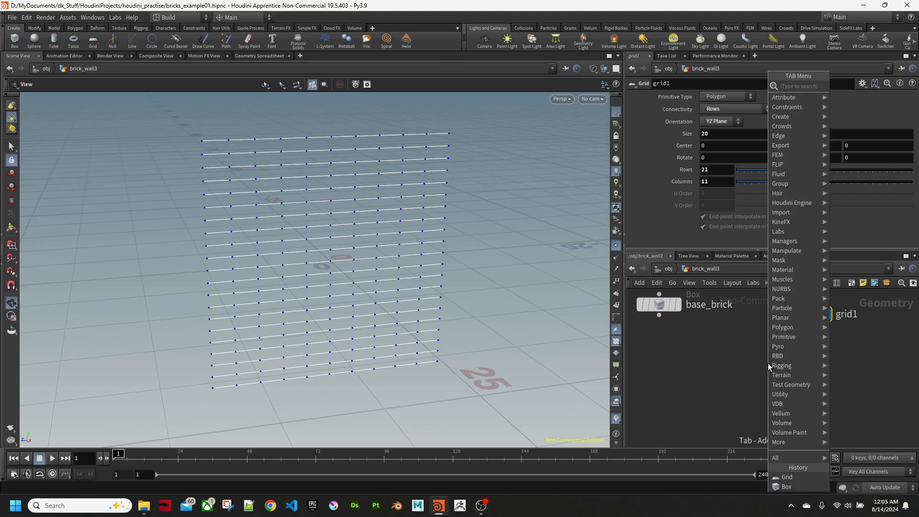
{"action": "type", "text": "grou"}
{"action": "key", "text": "Escape"}
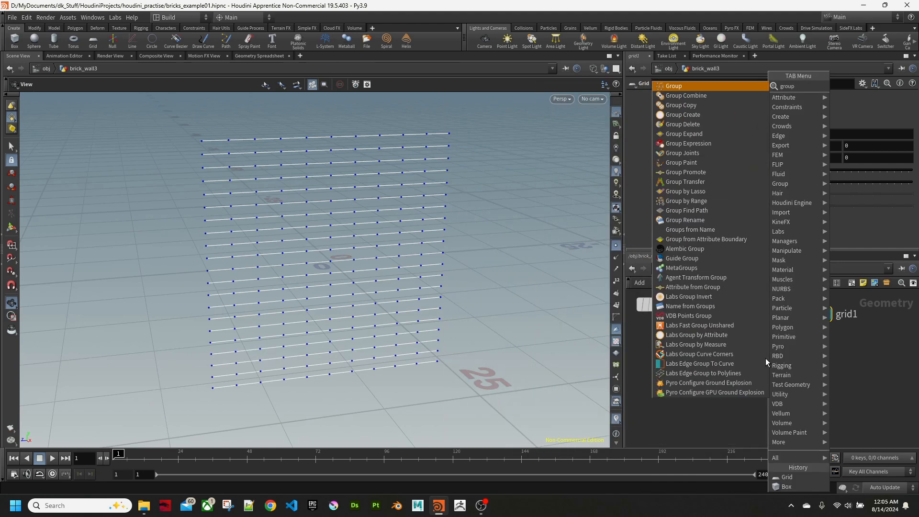
{"action": "left_click", "coordinate": [765, 358]}
{"action": "left_click_drag", "start_coordinate": [765, 358], "coordinate": [808, 370]}
{"action": "left_click_drag", "start_coordinate": [808, 326], "coordinate": [808, 360]}
Step: Name the range group oddRows, display the node, and set its range filter to select 1 of 2
{"action": "double_click", "coordinate": [765, 114]}
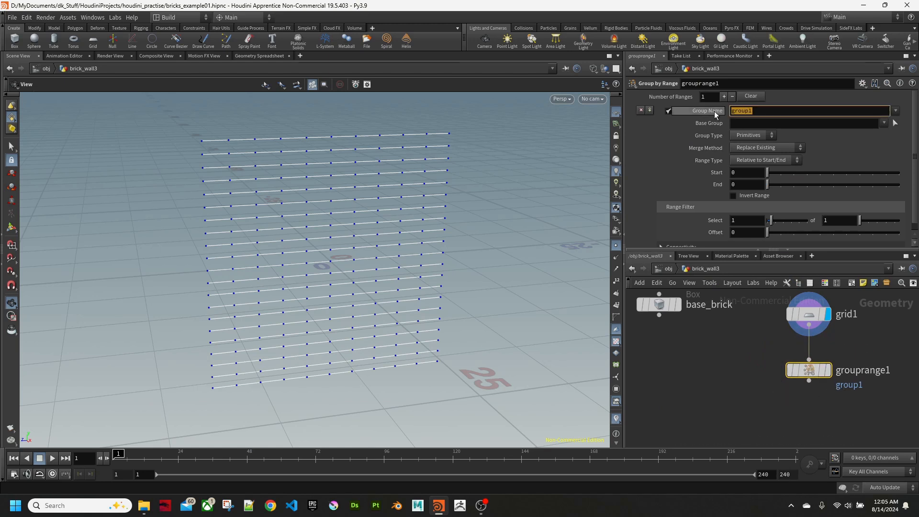
{"action": "type", "text": "odd"}
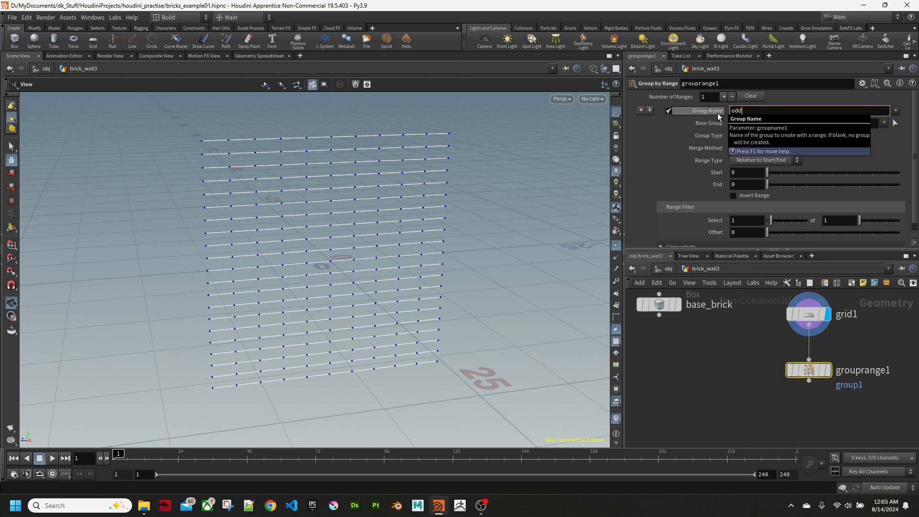
{"action": "type", "text": "Rows"}
{"action": "key", "text": "Return"}
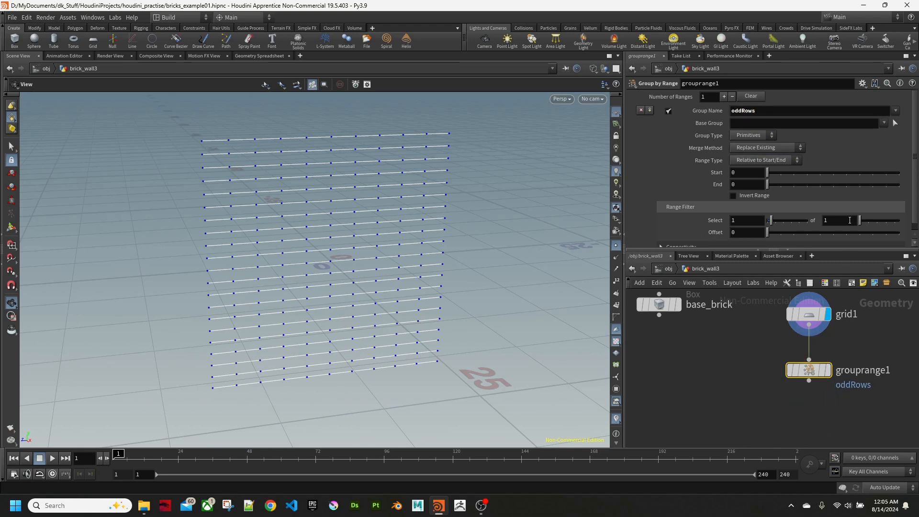
{"action": "left_click", "coordinate": [829, 371]}
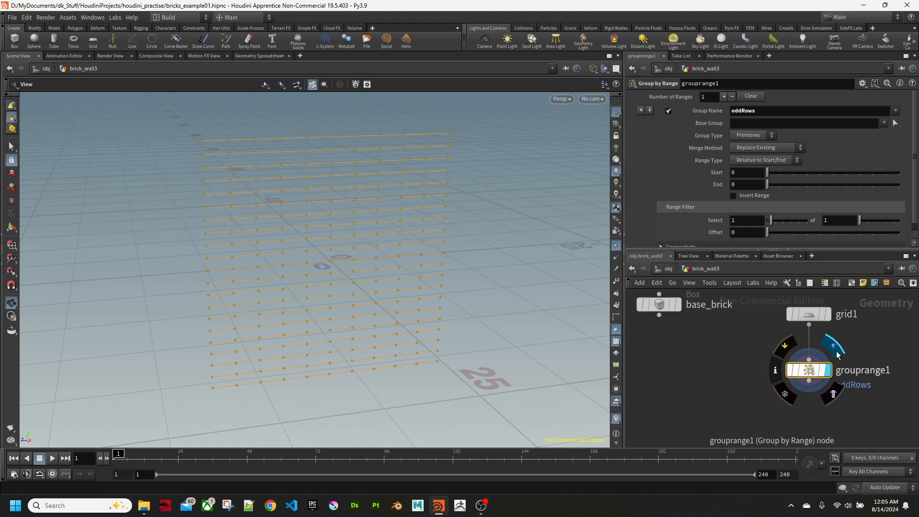
{"action": "left_click_drag", "start_coordinate": [862, 224], "coordinate": [869, 225]}
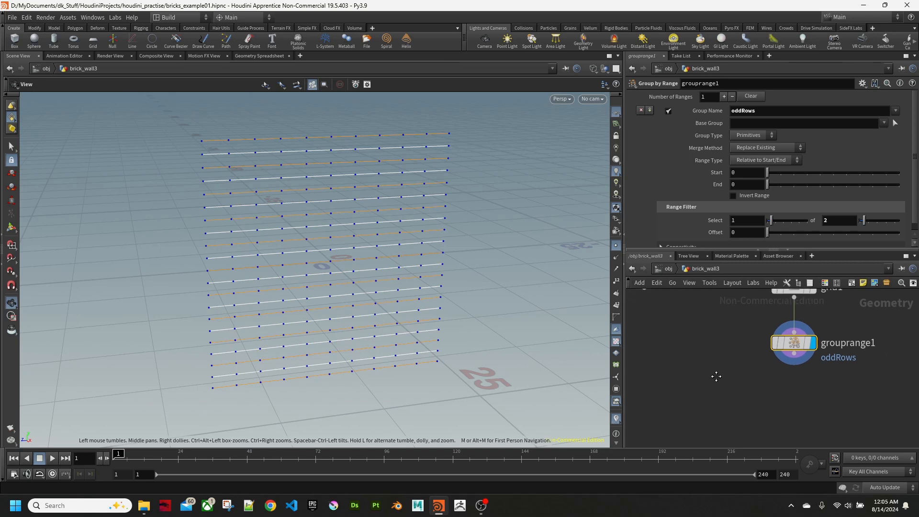
Step: Add a Transform node below the Group by Range node and connect the group's output to it
{"action": "key", "text": "Tab"}
{"action": "type", "text": "trans"}
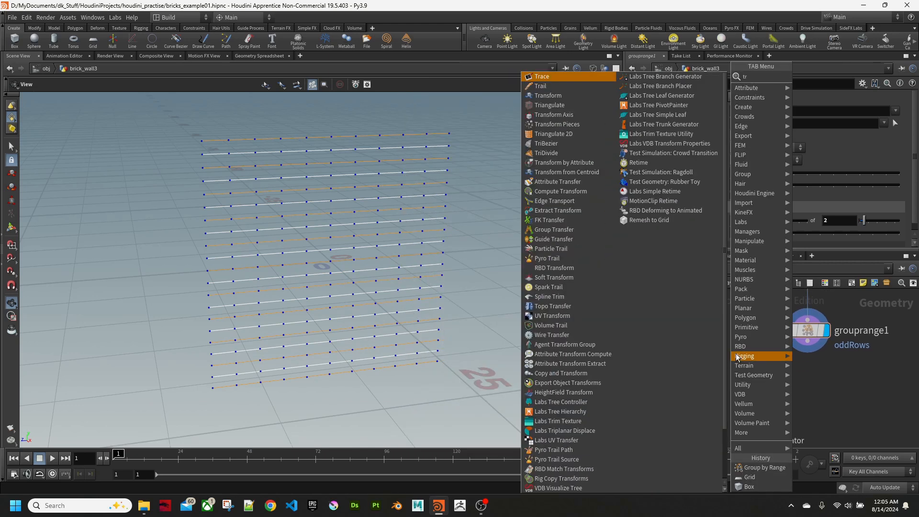
{"action": "key", "text": "Return"}
{"action": "left_click", "coordinate": [736, 353]}
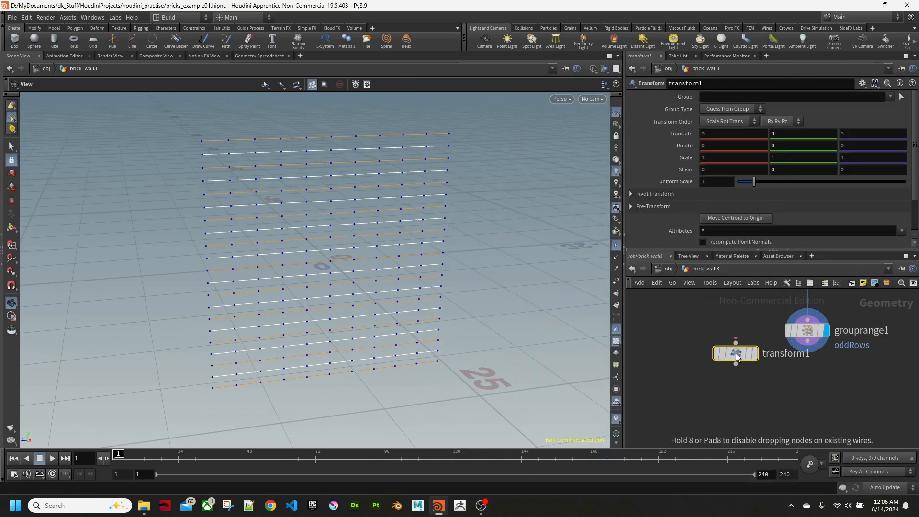
{"action": "left_click_drag", "start_coordinate": [736, 353], "coordinate": [775, 390]}
{"action": "left_click_drag", "start_coordinate": [807, 340], "coordinate": [775, 377]}
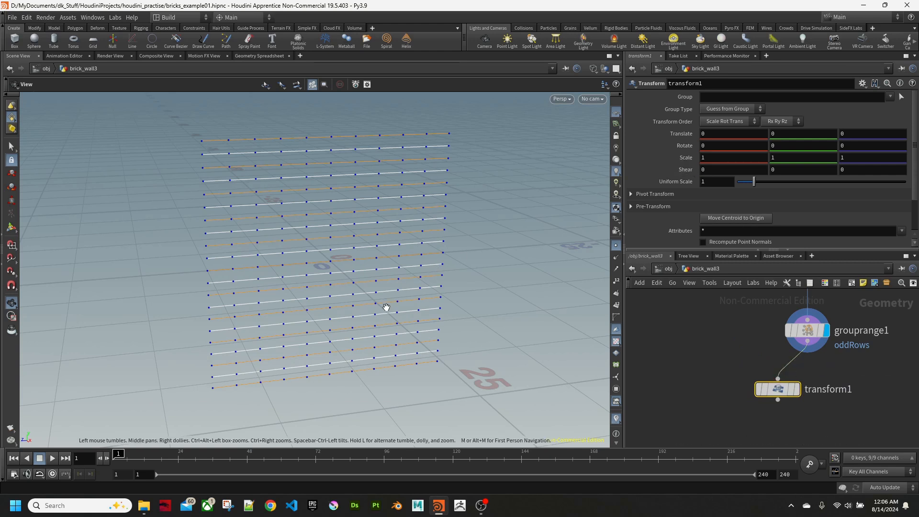
Step: Set the Transform's Z translation to 1 and restrict it to the oddRows group
{"action": "left_click", "coordinate": [850, 134]}
{"action": "key", "text": "Return"}
{"action": "left_click", "coordinate": [891, 97]}
{"action": "left_click", "coordinate": [860, 116]}
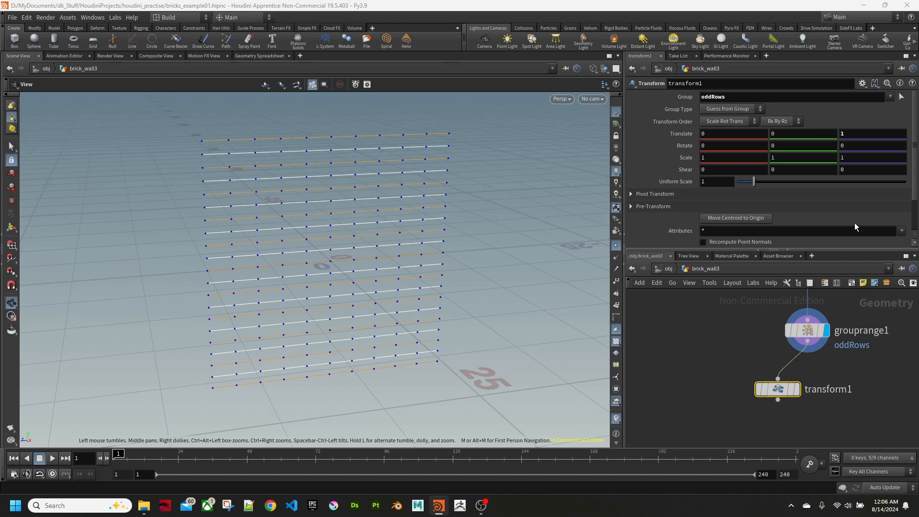
Step: Display the Transform node's output to show the offset alternate rows in the viewport
{"action": "left_click", "coordinate": [795, 389]}
{"action": "middle_click_drag", "start_coordinate": [332, 261], "coordinate": [315, 277]}
{"action": "left_click_drag", "start_coordinate": [315, 277], "coordinate": [291, 278]}
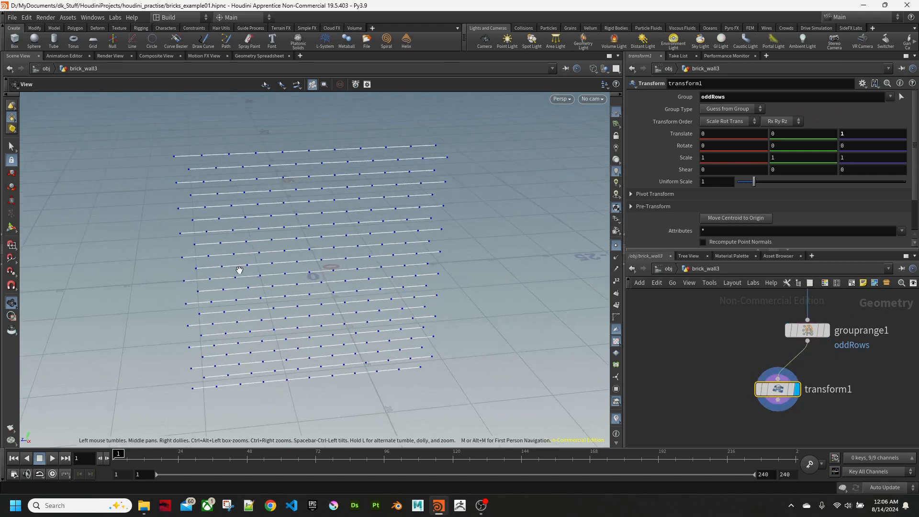
{"action": "key", "text": "h"}
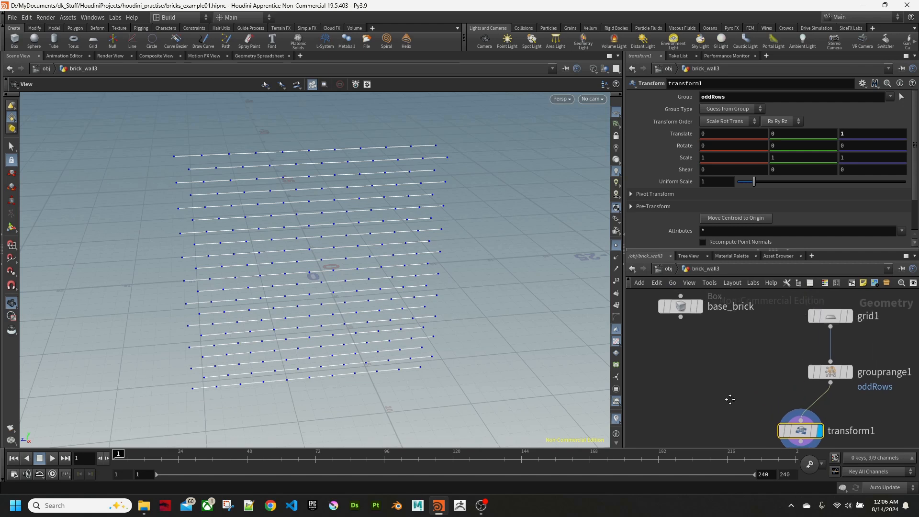
Step: Add a Copy to Points node to the network below the base_brick node
{"action": "middle_click_drag", "start_coordinate": [731, 380], "coordinate": [713, 354]}
{"action": "scroll", "coordinate": [713, 365], "scroll_direction": "down", "scroll_amount": 1}
{"action": "left_click", "coordinate": [713, 355]}
{"action": "key", "text": "Tab"}
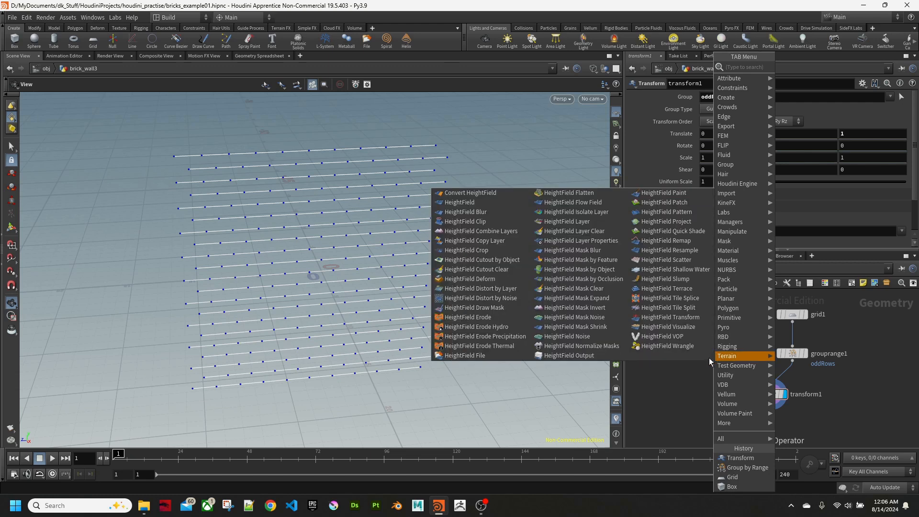
{"action": "type", "text": "copy"}
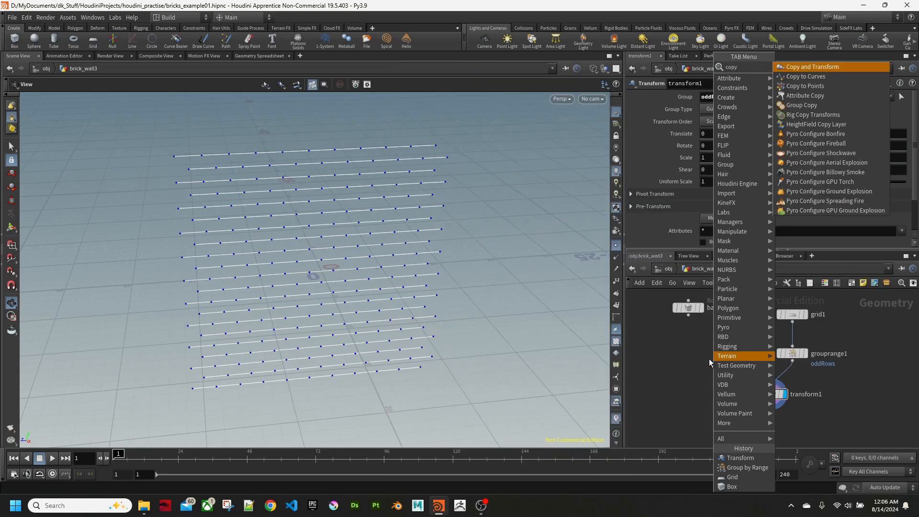
{"action": "type", "text": " to"}
{"action": "key", "text": "Down"}
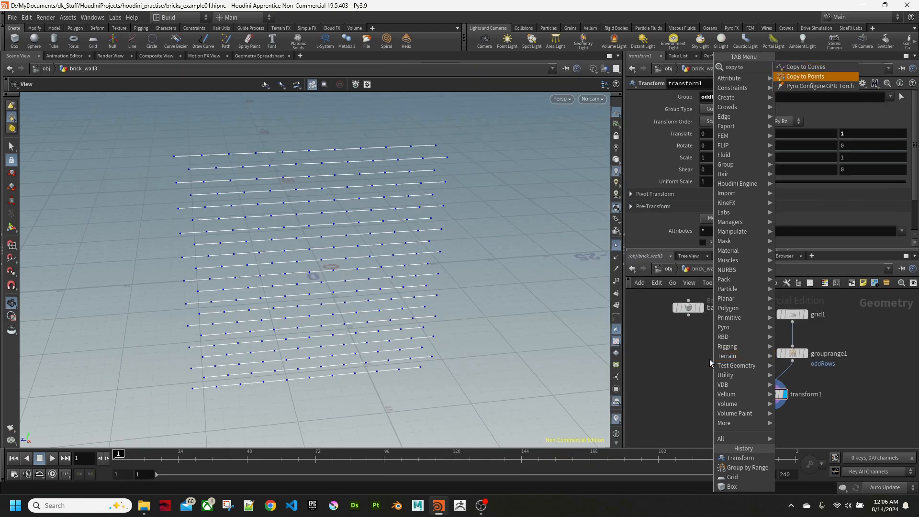
{"action": "key", "text": "Return"}
{"action": "left_click", "coordinate": [709, 359]}
Step: Wire base_brick into the Copy to Points node's first input and transform1 into its second, with the node below both
{"action": "left_click", "coordinate": [688, 317]}
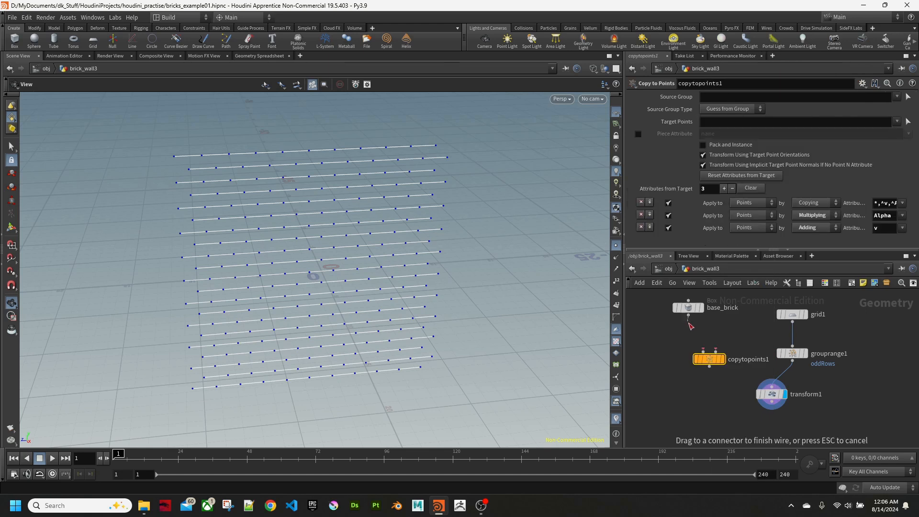
{"action": "left_click", "coordinate": [704, 350]}
{"action": "left_click_drag", "start_coordinate": [709, 360], "coordinate": [712, 425]}
{"action": "left_click", "coordinate": [771, 405]}
{"action": "left_click", "coordinate": [733, 420]}
Step: Turn off the display of points in the viewport
{"action": "left_click_drag", "start_coordinate": [335, 278], "coordinate": [297, 191]}
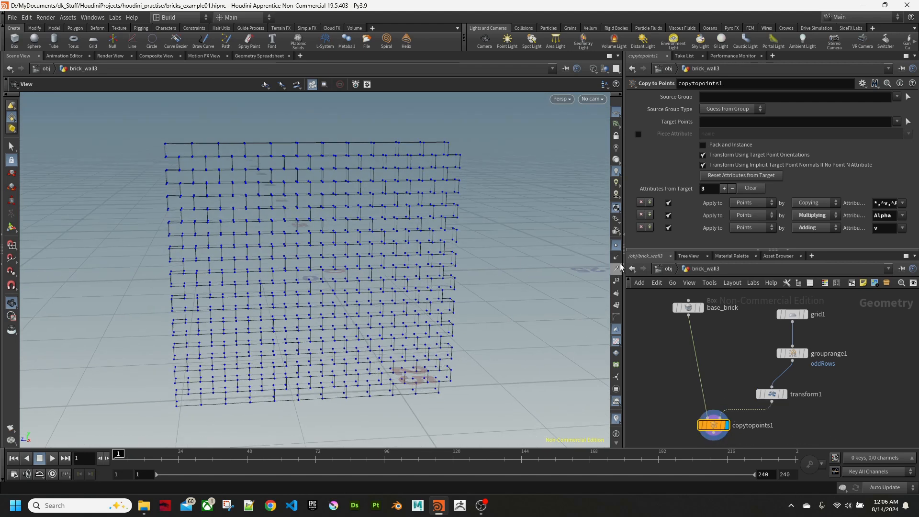
{"action": "left_click", "coordinate": [616, 246]}
{"action": "left_click_drag", "start_coordinate": [454, 205], "coordinate": [458, 216]}
{"action": "left_click_drag", "start_coordinate": [411, 287], "coordinate": [417, 272]}
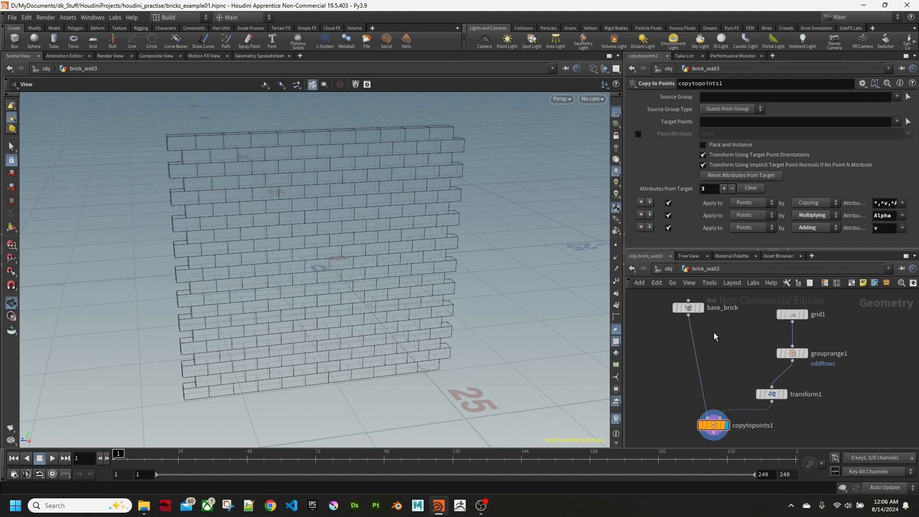
Step: Insert a Transform node between base_brick and the Copy to Points node
{"action": "key", "text": "Tab"}
{"action": "type", "text": "trans"}
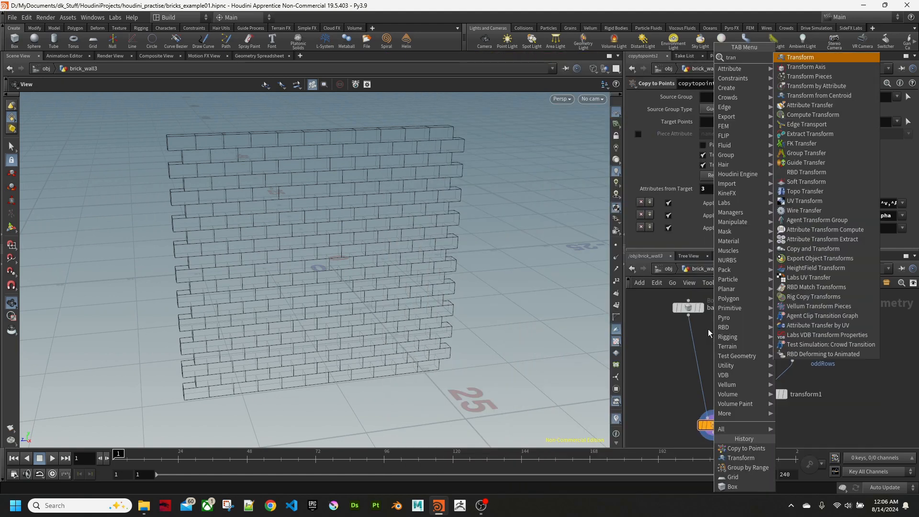
{"action": "key", "text": "Return"}
{"action": "left_click", "coordinate": [708, 328]}
{"action": "left_click_drag", "start_coordinate": [708, 329], "coordinate": [696, 373]}
Step: Set the brick Transform's scale to 0.95 in Y and 0.98 in Z
{"action": "left_click", "coordinate": [784, 154]}
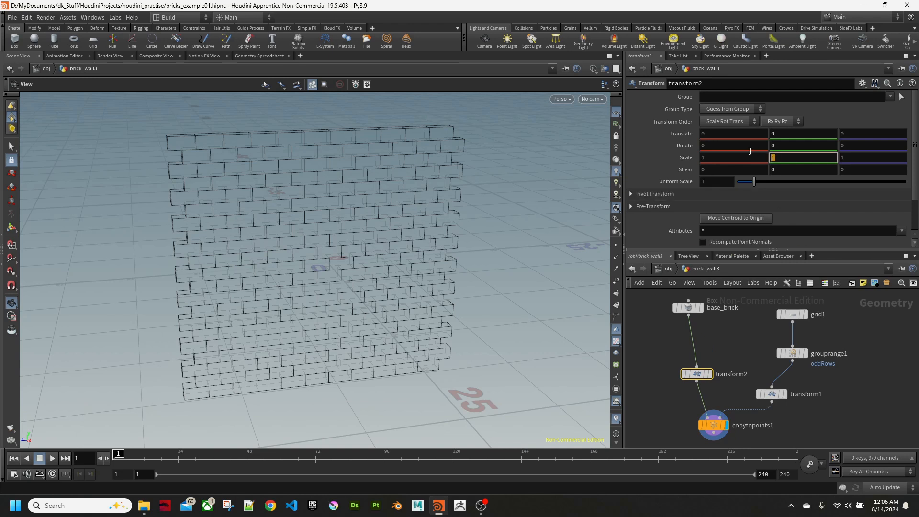
{"action": "type", "text": "0.95"}
{"action": "key", "text": "Tab"}
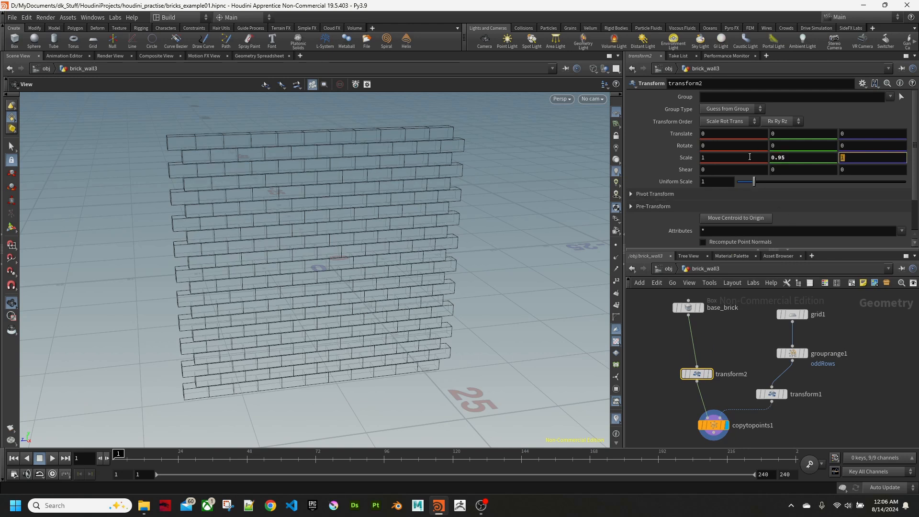
{"action": "key", "text": "Return"}
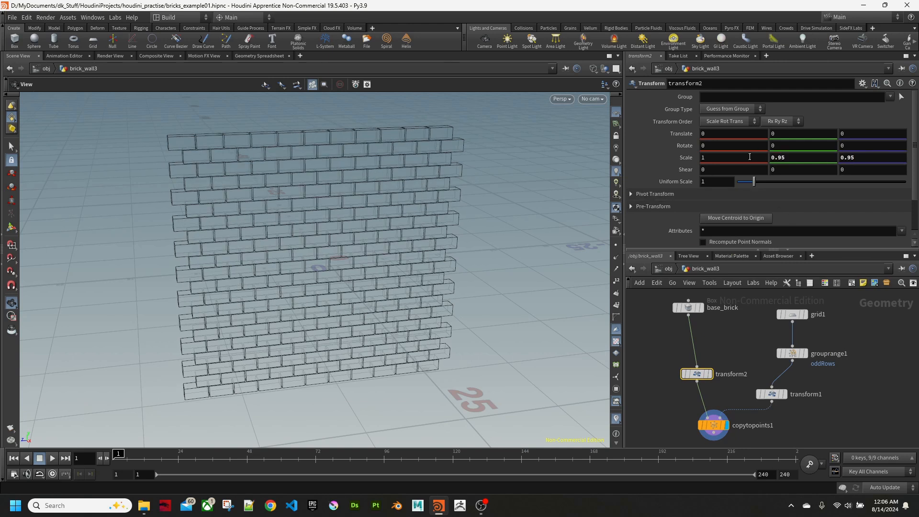
{"action": "left_click", "coordinate": [860, 157]}
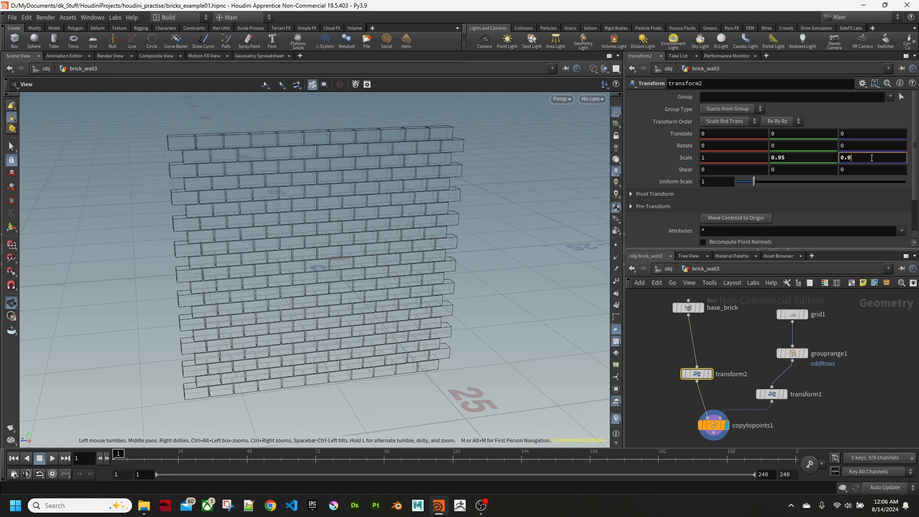
{"action": "key", "text": "Return"}
Step: Examine the gaps between the bricks up close and from several angles
{"action": "right_click_drag", "start_coordinate": [248, 153], "coordinate": [441, 162]}
{"action": "left_click_drag", "start_coordinate": [441, 162], "coordinate": [429, 150]}
{"action": "right_click_drag", "start_coordinate": [300, 209], "coordinate": [439, 197]}
{"action": "mouse_move", "coordinate": [439, 197]}
{"action": "left_mouse_down"}
{"action": "mouse_move", "coordinate": [430, 213]}
{"action": "mouse_move", "coordinate": [441, 201]}
{"action": "left_mouse_up"}
{"action": "right_click_drag", "start_coordinate": [440, 201], "coordinate": [261, 195]}
{"action": "left_click_drag", "start_coordinate": [260, 194], "coordinate": [369, 287]}
{"action": "right_click_drag", "start_coordinate": [440, 287], "coordinate": [365, 301]}
{"action": "left_click_drag", "start_coordinate": [365, 301], "coordinate": [448, 296]}
{"action": "right_click_drag", "start_coordinate": [447, 295], "coordinate": [395, 267]}
{"action": "middle_click_drag", "start_coordinate": [396, 266], "coordinate": [329, 249]}
{"action": "right_click_drag", "start_coordinate": [329, 248], "coordinate": [296, 268]}
{"action": "left_click_drag", "start_coordinate": [295, 269], "coordinate": [277, 276]}
Step: Automatically lay out all nodes in the network
{"action": "key", "text": "l"}
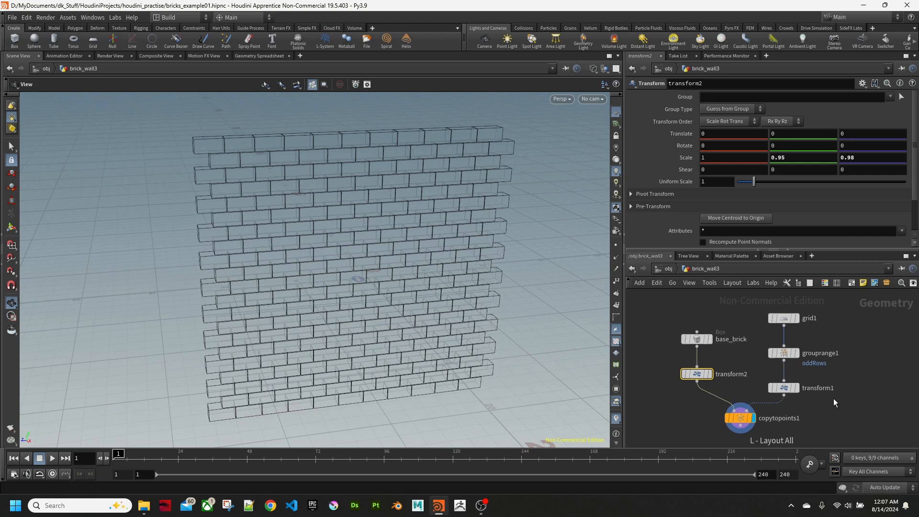
{"action": "left_click_drag", "start_coordinate": [372, 382], "coordinate": [419, 342]}
{"action": "middle_click_drag", "start_coordinate": [862, 408], "coordinate": [845, 355]}
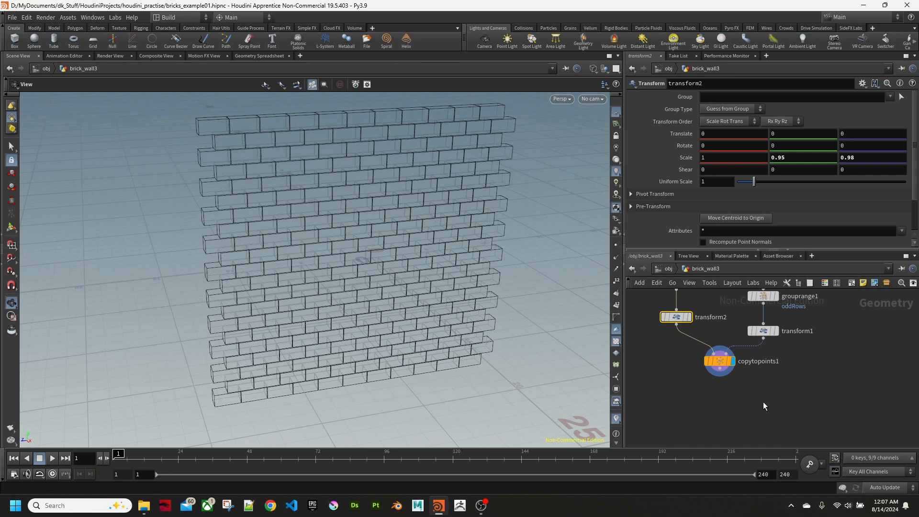
Step: Add a Match Size node to the network
{"action": "middle_click_drag", "start_coordinate": [728, 401], "coordinate": [722, 393]}
{"action": "left_click_drag", "start_coordinate": [263, 272], "coordinate": [351, 275]}
{"action": "left_click", "coordinate": [691, 376]}
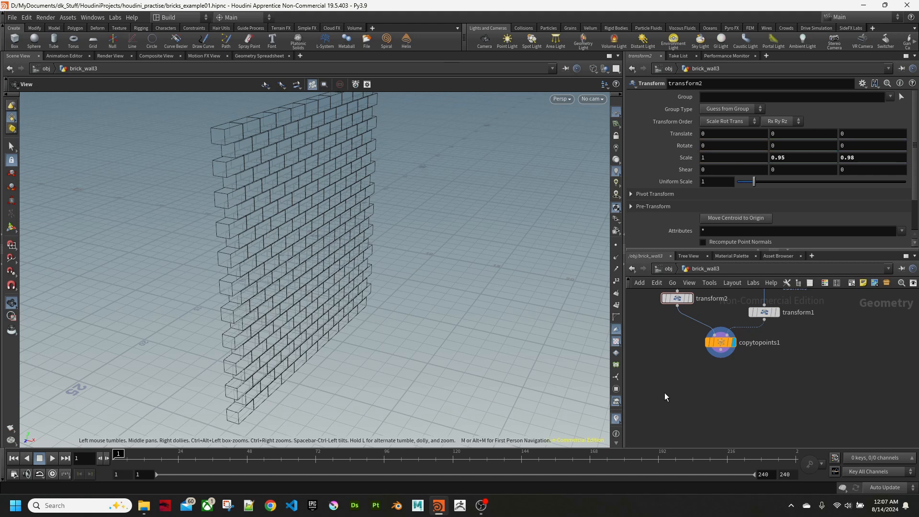
{"action": "key", "text": "Tab"}
{"action": "type", "text": "mat"}
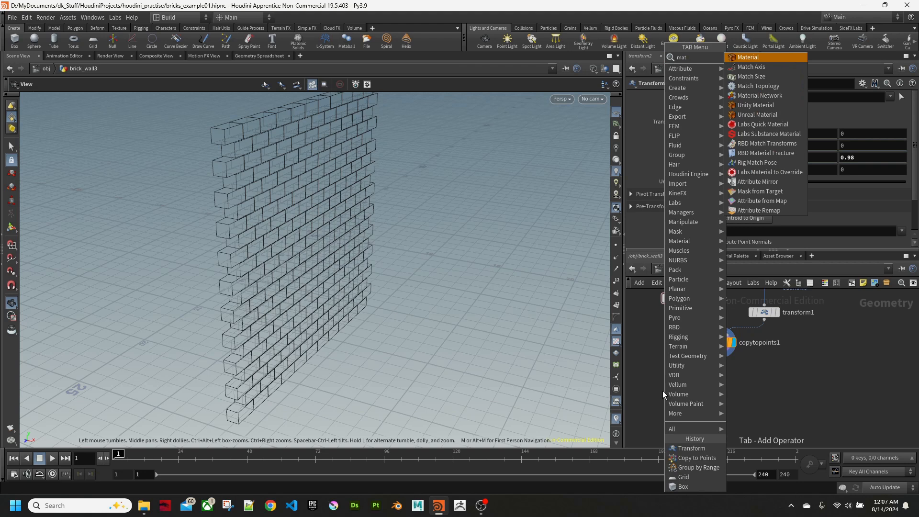
{"action": "type", "text": "ch"}
{"action": "key", "text": "Down"}
{"action": "left_click", "coordinate": [662, 390]}
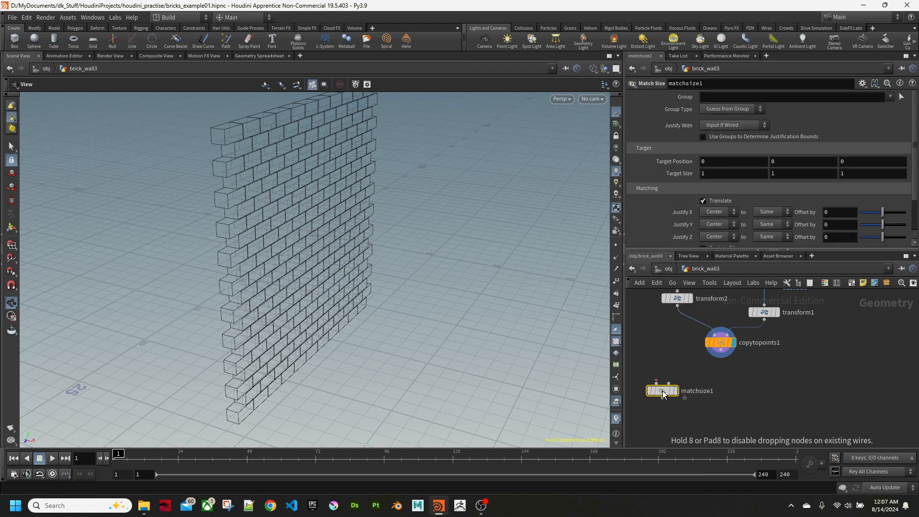
Step: Connect the Copy to Points output to the Match Size node placed below it and display the Match Size result
{"action": "left_click_drag", "start_coordinate": [662, 390], "coordinate": [720, 393]}
{"action": "left_click_drag", "start_coordinate": [721, 356], "coordinate": [748, 396]}
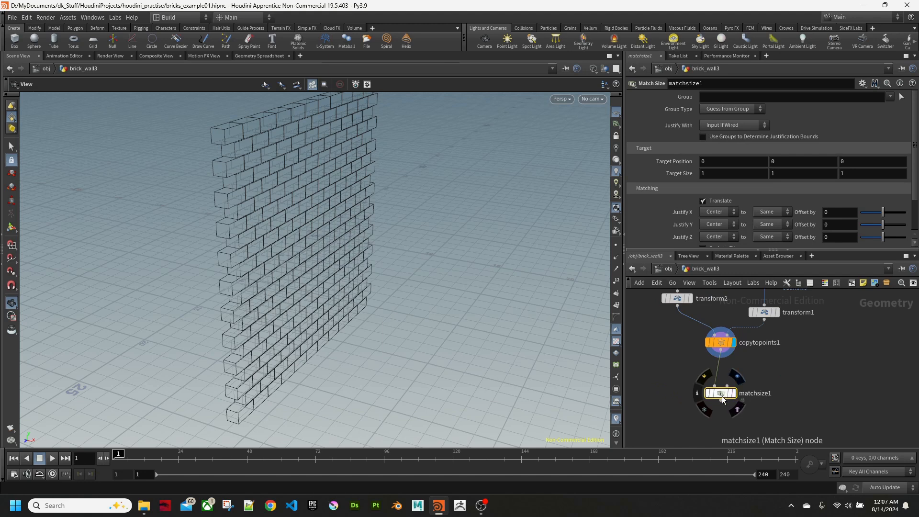
{"action": "left_click", "coordinate": [738, 376]}
Step: Set the Match Size justification to Min in X and None in Y and Z
{"action": "left_click_drag", "start_coordinate": [550, 326], "coordinate": [574, 268]}
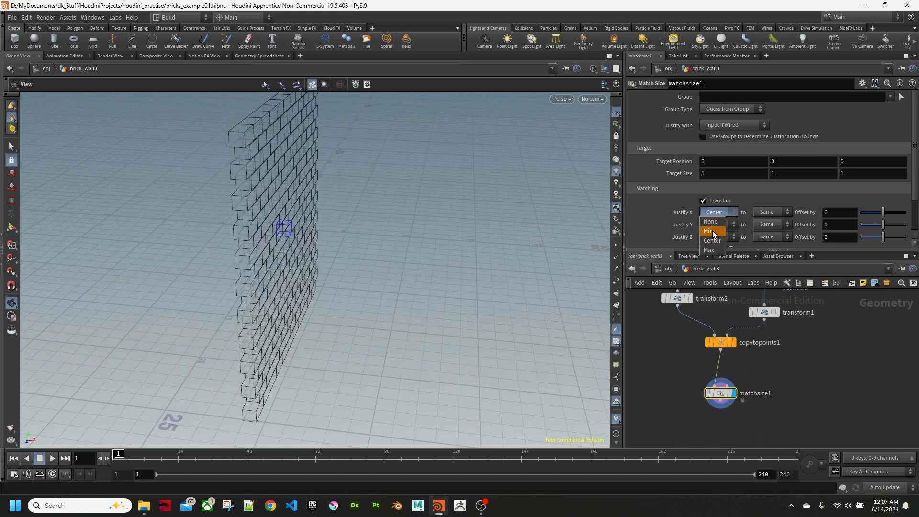
{"action": "left_click", "coordinate": [712, 231]}
{"action": "left_click", "coordinate": [716, 225]}
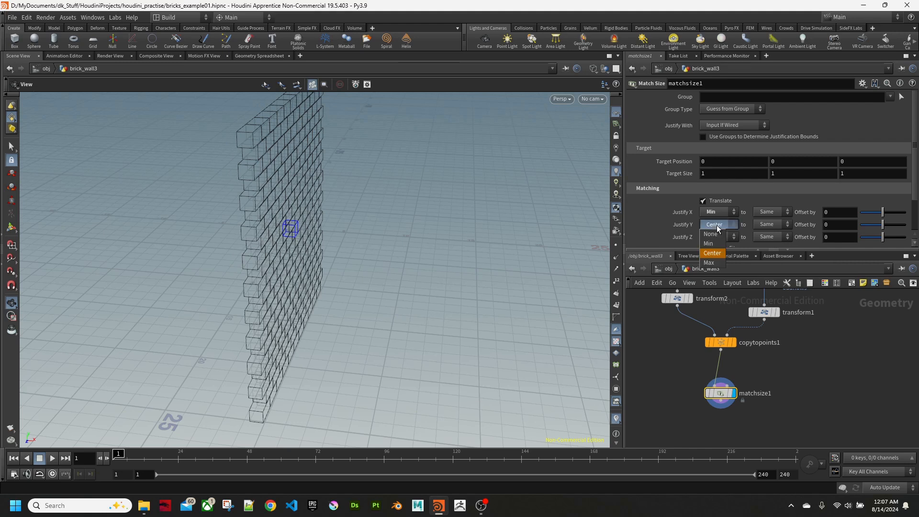
{"action": "left_click", "coordinate": [715, 235]}
{"action": "left_click", "coordinate": [718, 237]}
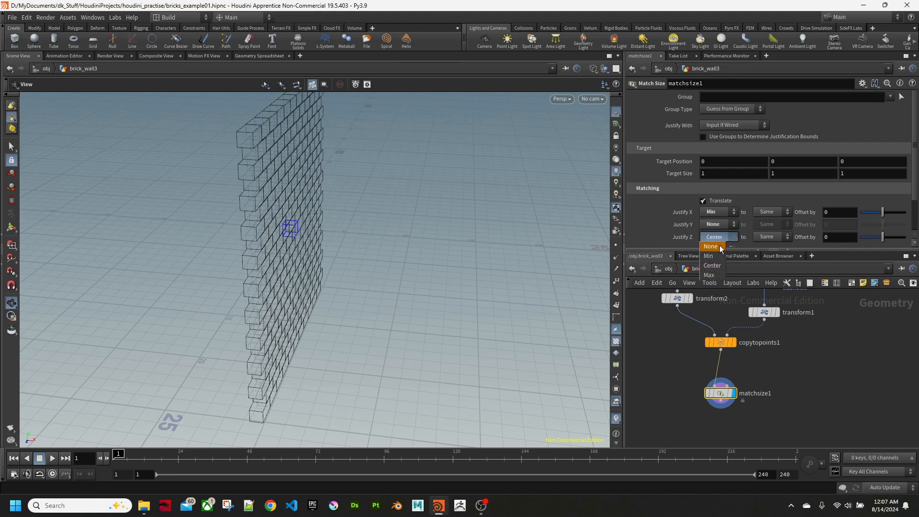
{"action": "left_click", "coordinate": [717, 249]}
{"action": "left_click_drag", "start_coordinate": [587, 290], "coordinate": [398, 352]}
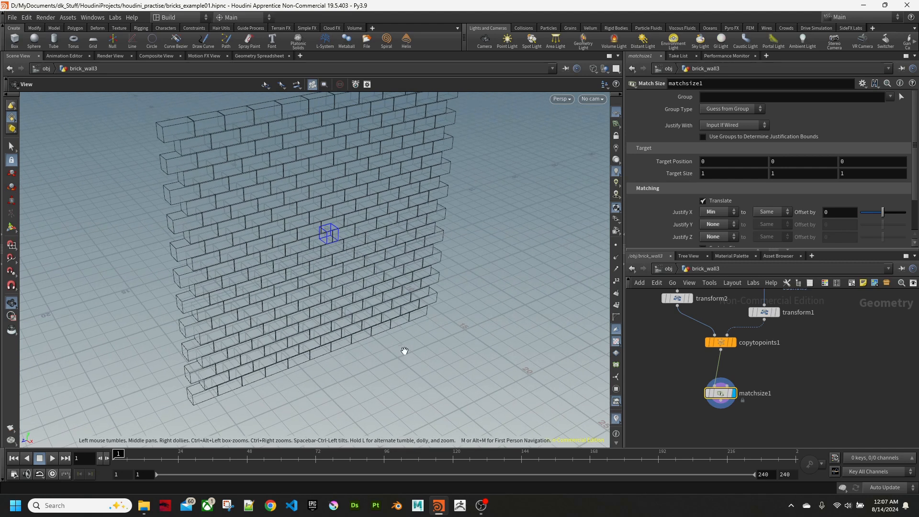
Step: Add an Object Merge node beside the Match Size node
{"action": "left_click_drag", "start_coordinate": [719, 392], "coordinate": [723, 375]}
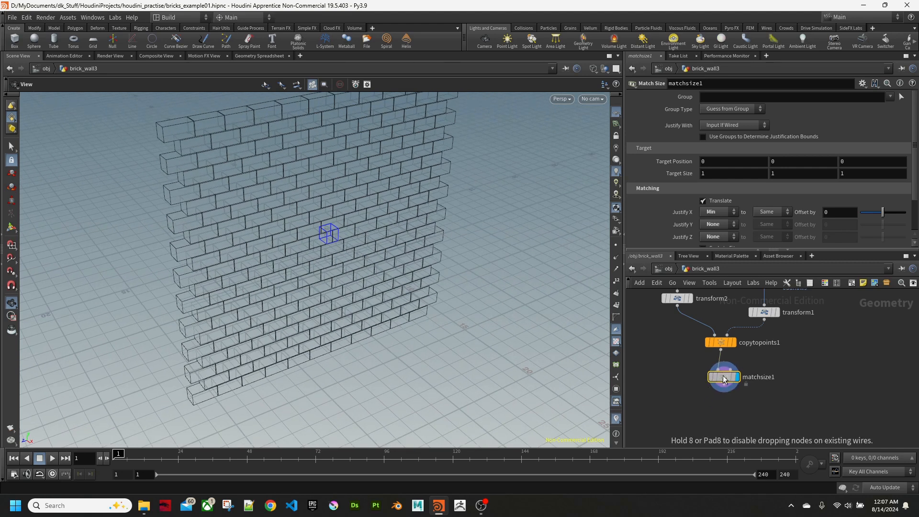
{"action": "middle_click_drag", "start_coordinate": [810, 408], "coordinate": [768, 391]}
{"action": "key", "text": "Tab"}
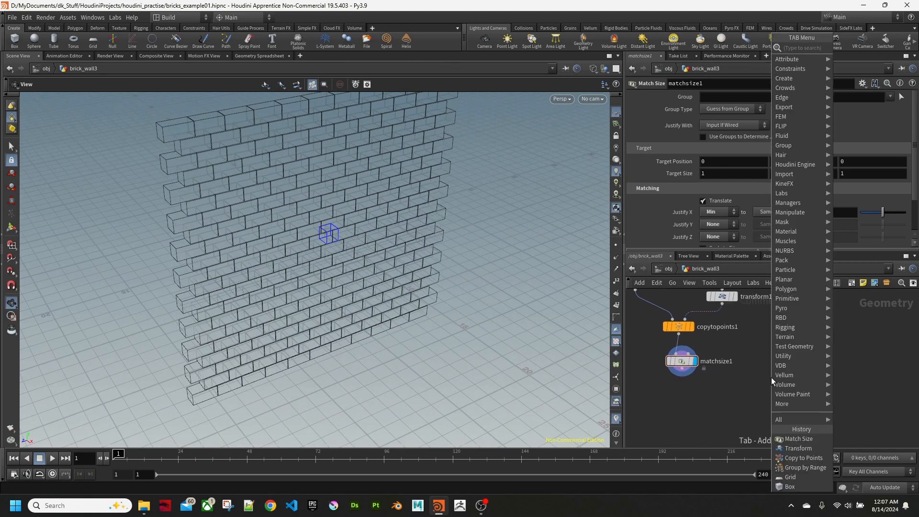
{"action": "mouse_move", "coordinate": [775, 384]}
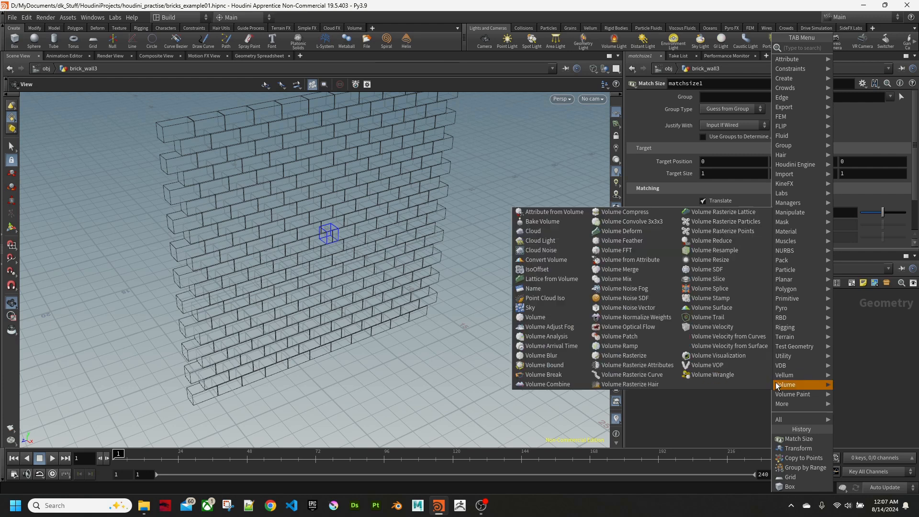
{"action": "type", "text": "ob"}
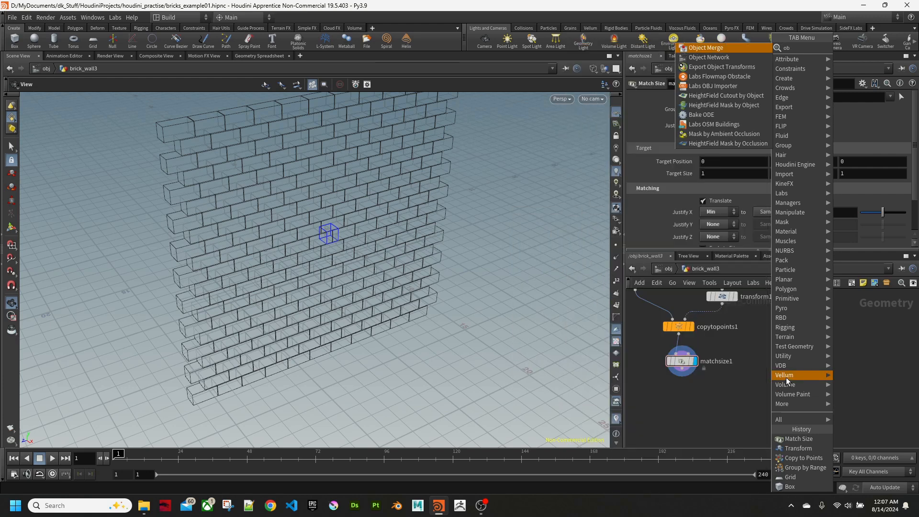
{"action": "key", "text": "Return"}
{"action": "left_click", "coordinate": [785, 378]}
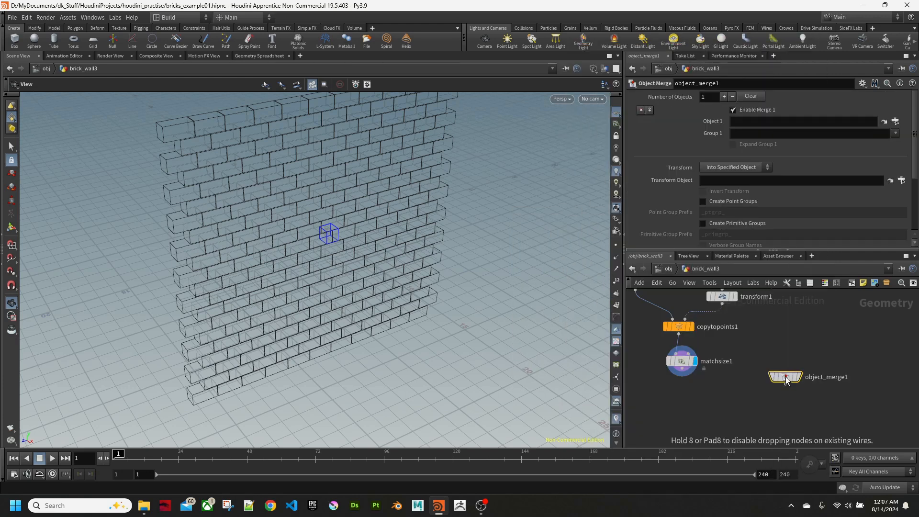
Step: Set the Object Merge's Object 1 to /obj/brick_wall3/matchsize1
{"action": "left_click", "coordinate": [895, 121]}
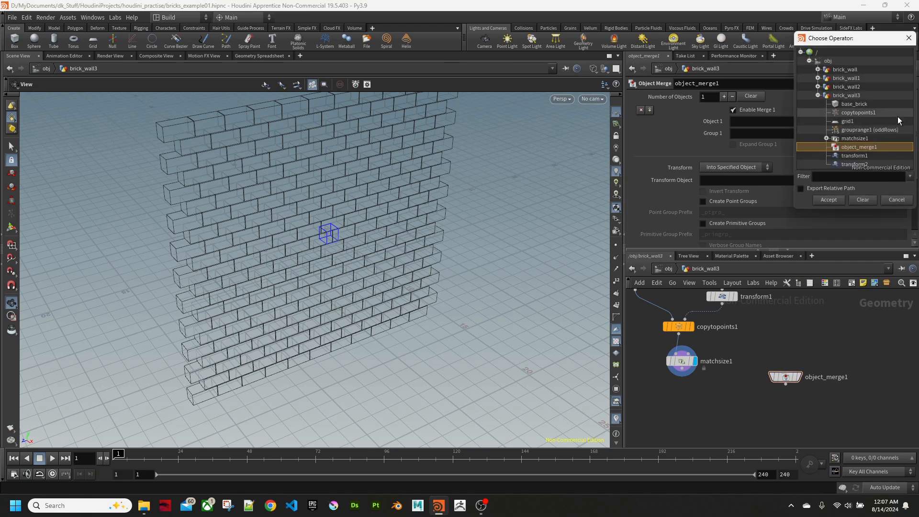
{"action": "left_click", "coordinate": [829, 201]}
{"action": "middle_click_drag", "start_coordinate": [705, 425], "coordinate": [716, 402]}
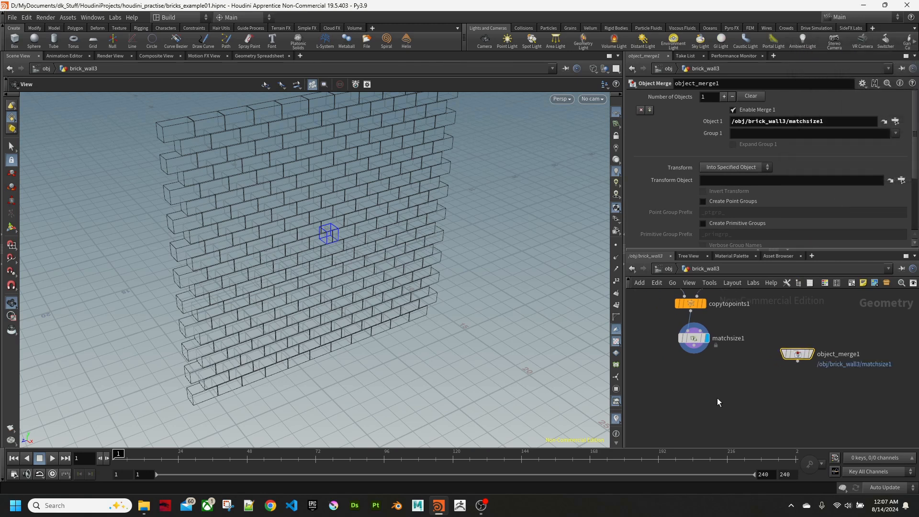
Step: Add a Transform node fed by the Object Merge and set its rotation to 180 in X and Y
{"action": "key", "text": "Tab"}
{"action": "type", "text": "trans"}
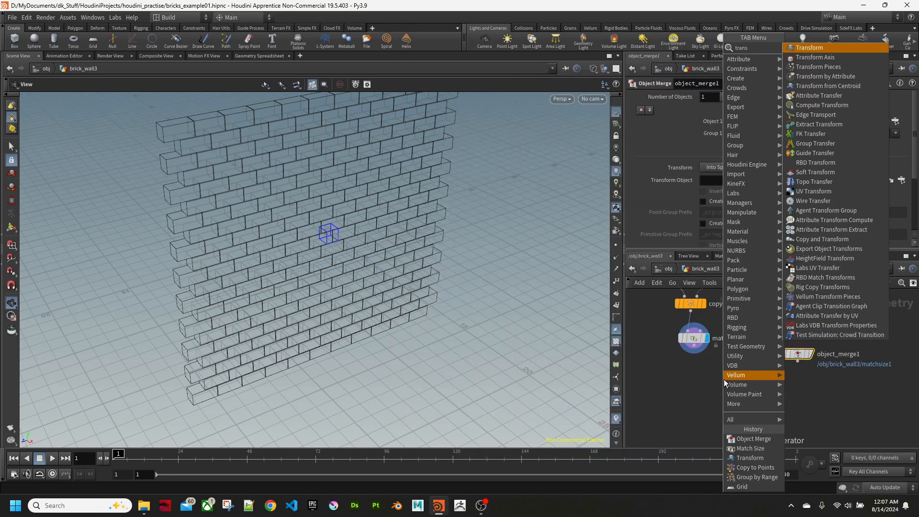
{"action": "key", "text": "Return"}
{"action": "left_click", "coordinate": [778, 393]}
{"action": "left_click_drag", "start_coordinate": [798, 363], "coordinate": [778, 384]}
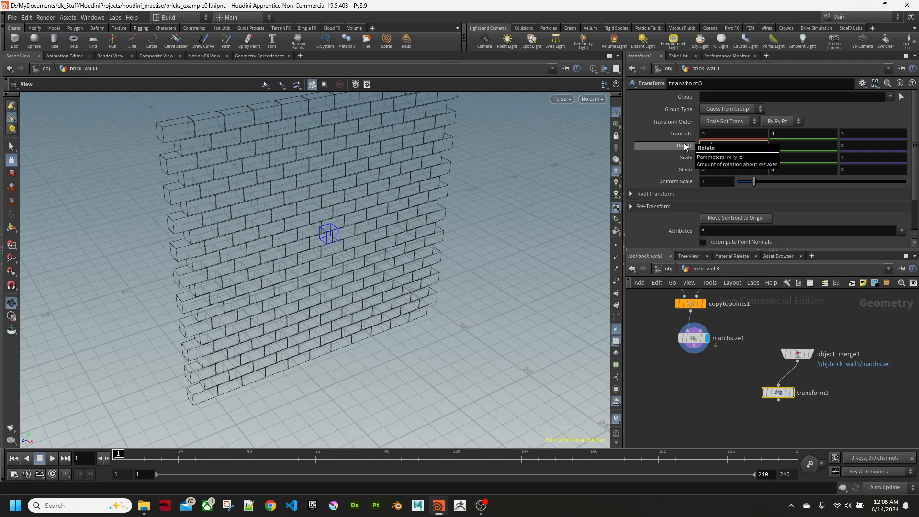
{"action": "key", "text": "Return"}
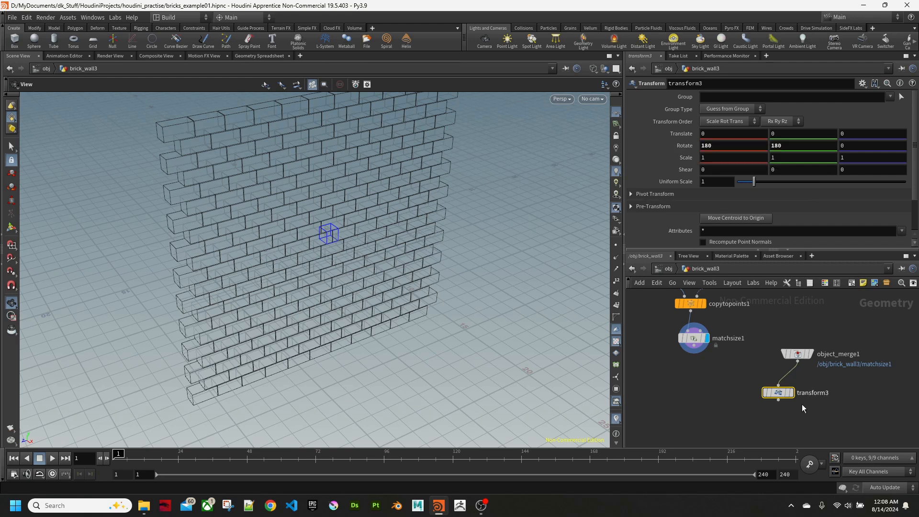
Step: Add a Merge node below the Match Size and Transform nodes
{"action": "key", "text": "Tab"}
{"action": "type", "text": "m"}
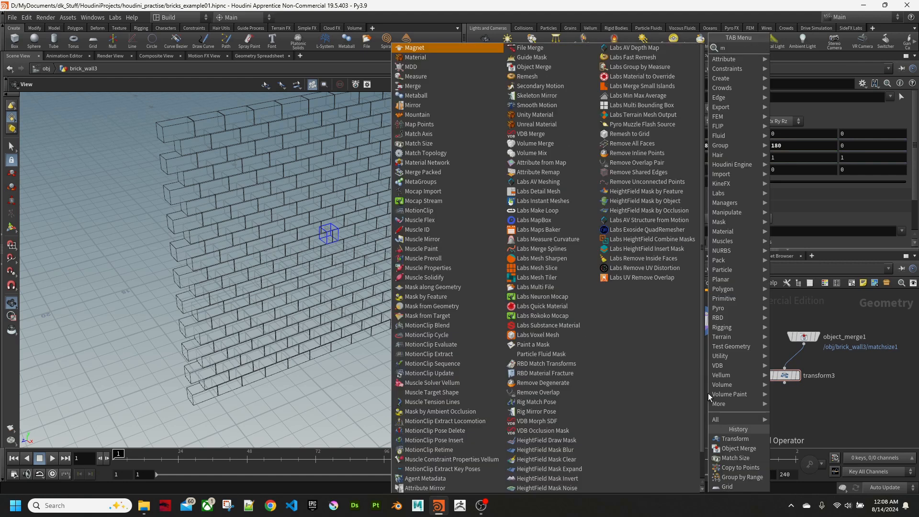
{"action": "type", "text": "erg"}
{"action": "key", "text": "Return"}
{"action": "left_click", "coordinate": [707, 393]}
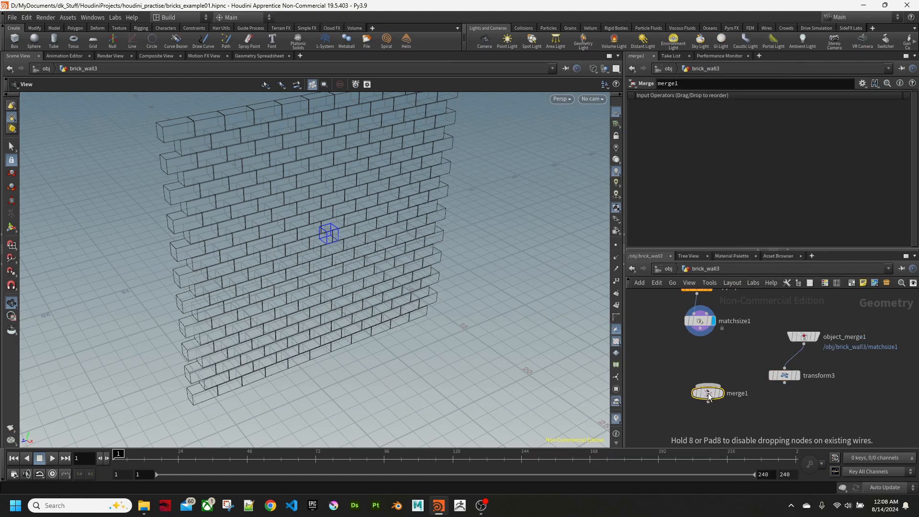
Step: Feed the Match Size and rotated Transform nodes into the Merge and display the combined wall
{"action": "left_click_drag", "start_coordinate": [700, 336], "coordinate": [708, 386]}
{"action": "left_click_drag", "start_coordinate": [784, 382], "coordinate": [708, 388]}
{"action": "left_click_drag", "start_coordinate": [316, 253], "coordinate": [369, 281]}
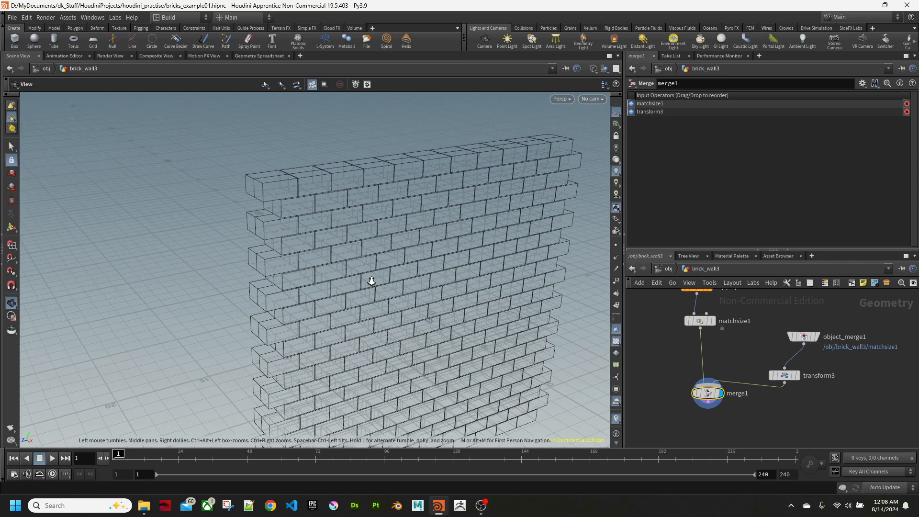
{"action": "left_click", "coordinate": [781, 376]}
{"action": "left_click_drag", "start_coordinate": [553, 325], "coordinate": [477, 284]}
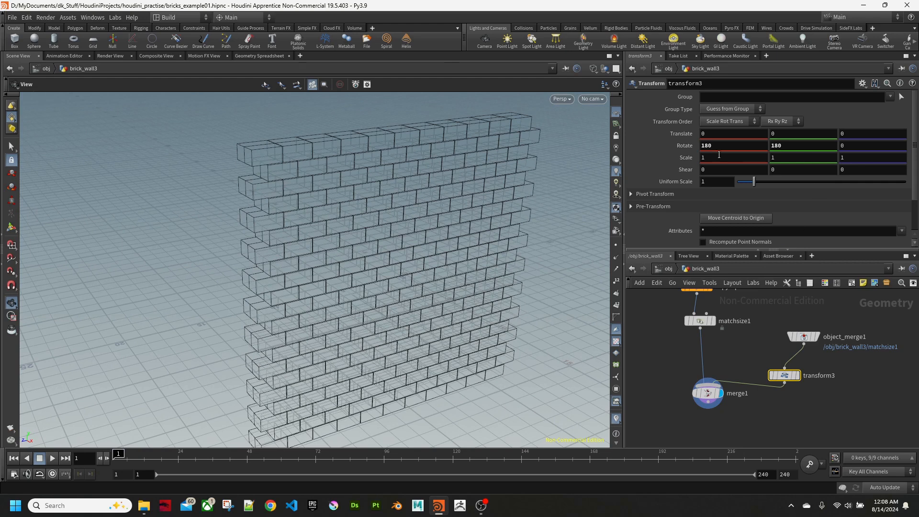
{"action": "left_click_drag", "start_coordinate": [453, 251], "coordinate": [394, 301]}
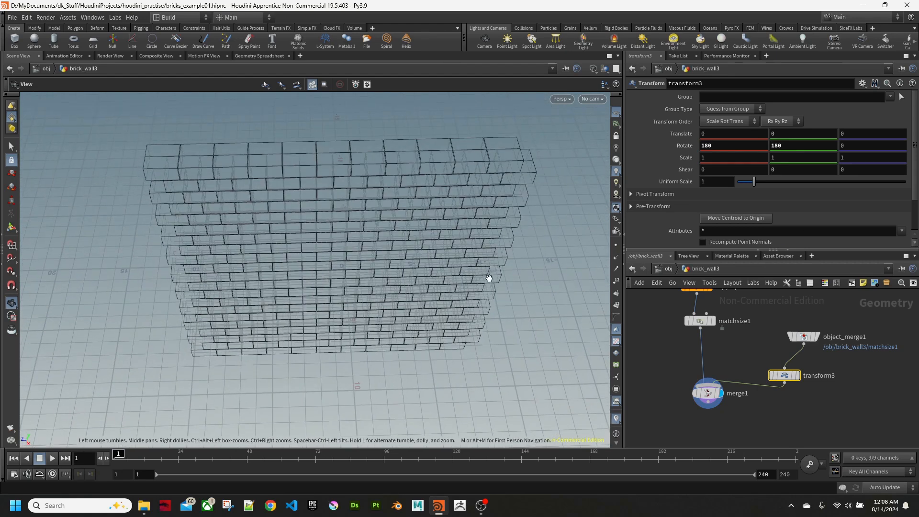
{"action": "left_click_drag", "start_coordinate": [428, 271], "coordinate": [459, 201]}
Step: Insert a Transform node between the Copy to Points and Match Size nodes
{"action": "left_click", "coordinate": [756, 342]}
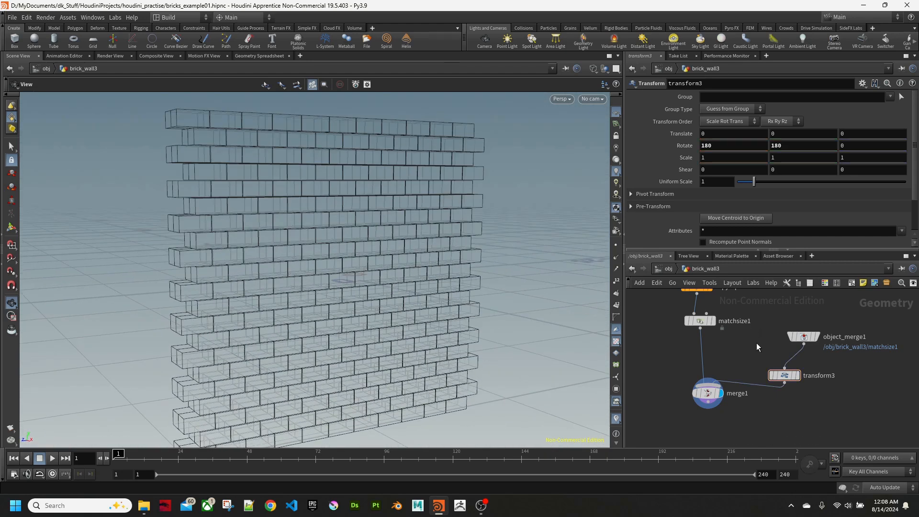
{"action": "key", "text": "Tab"}
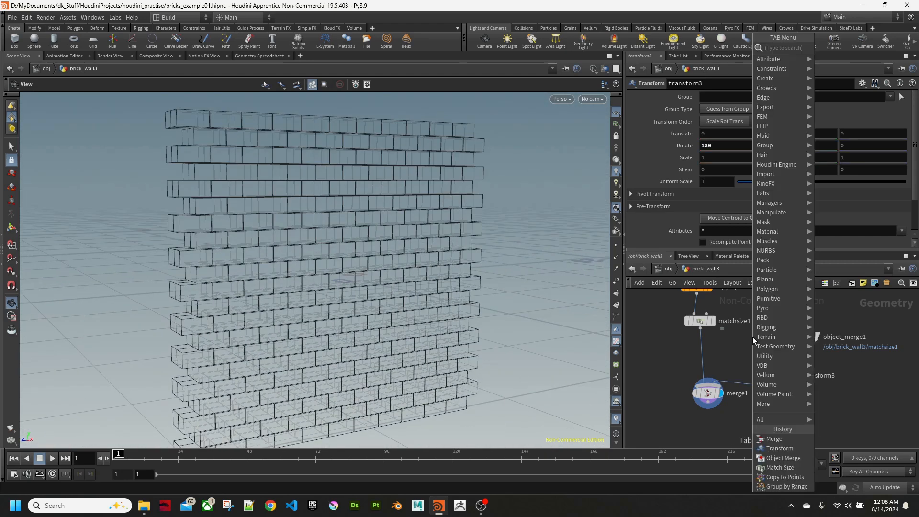
{"action": "type", "text": "trans"}
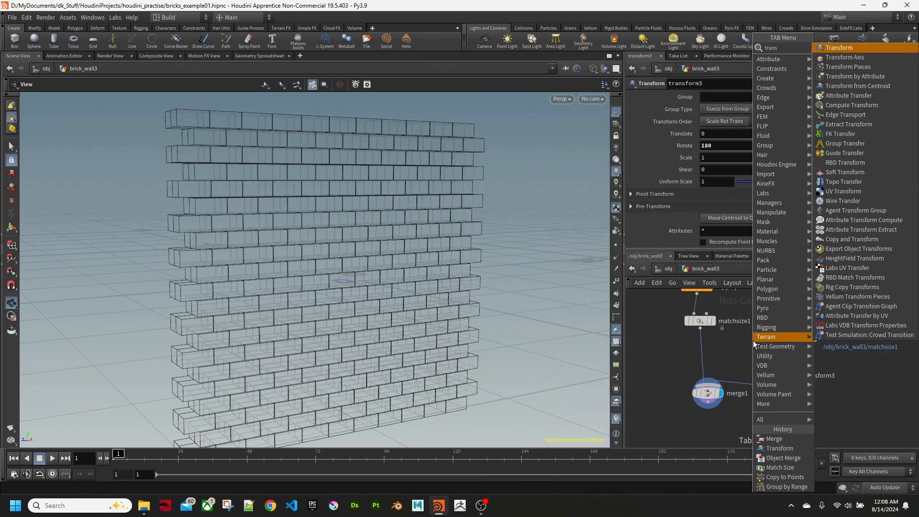
{"action": "key", "text": "Return"}
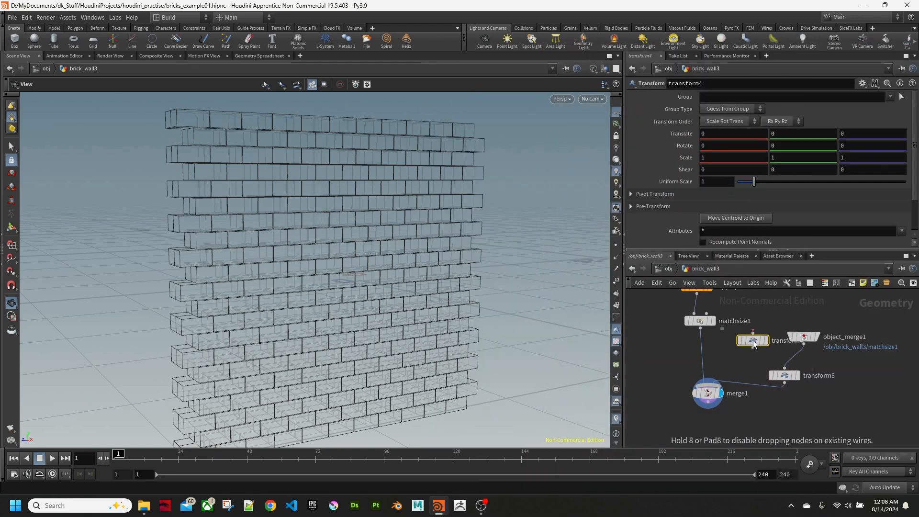
{"action": "left_click", "coordinate": [696, 341]}
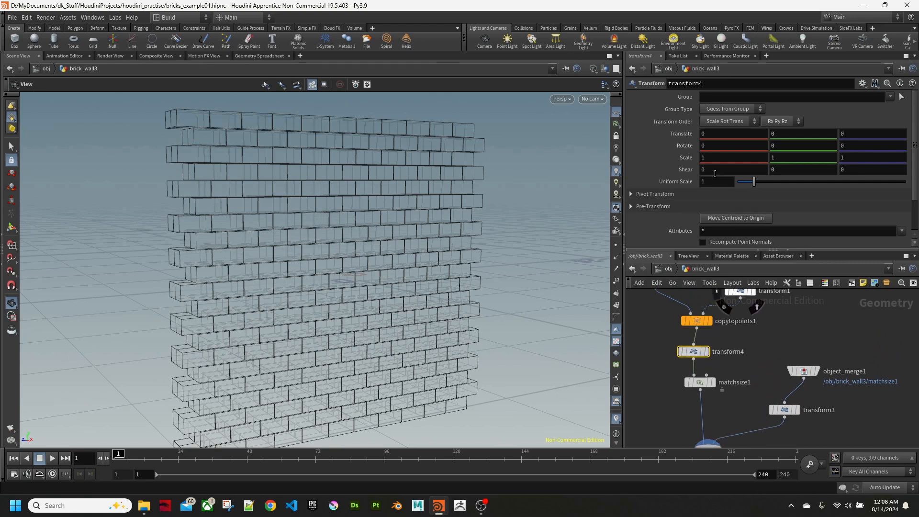
Step: Set the new Transform's Y translation to 0.5
{"action": "middle_click_drag", "start_coordinate": [697, 307], "coordinate": [709, 394]}
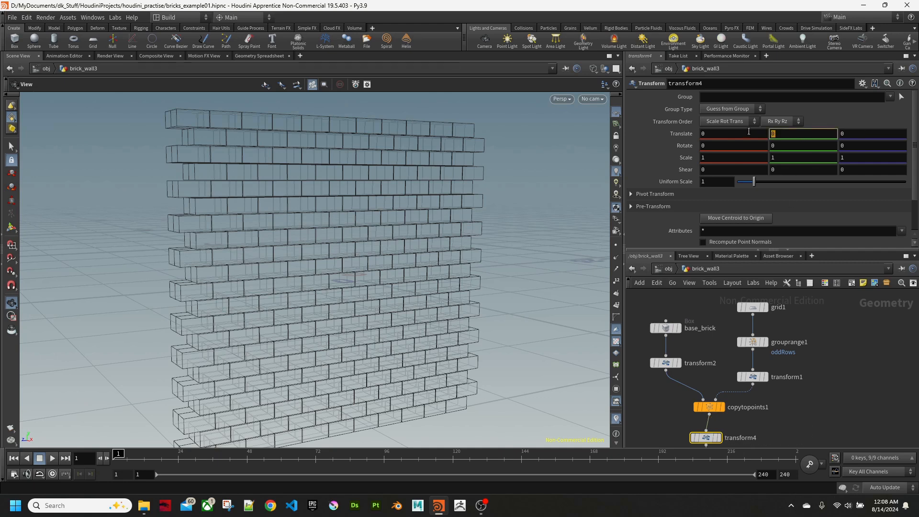
{"action": "type", "text": "5"}
{"action": "key", "text": "Return"}
{"action": "left_click_drag", "start_coordinate": [431, 186], "coordinate": [417, 293]}
Step: Add a Box node beside the Merge node in the wall network
{"action": "middle_click_drag", "start_coordinate": [853, 417], "coordinate": [817, 297]}
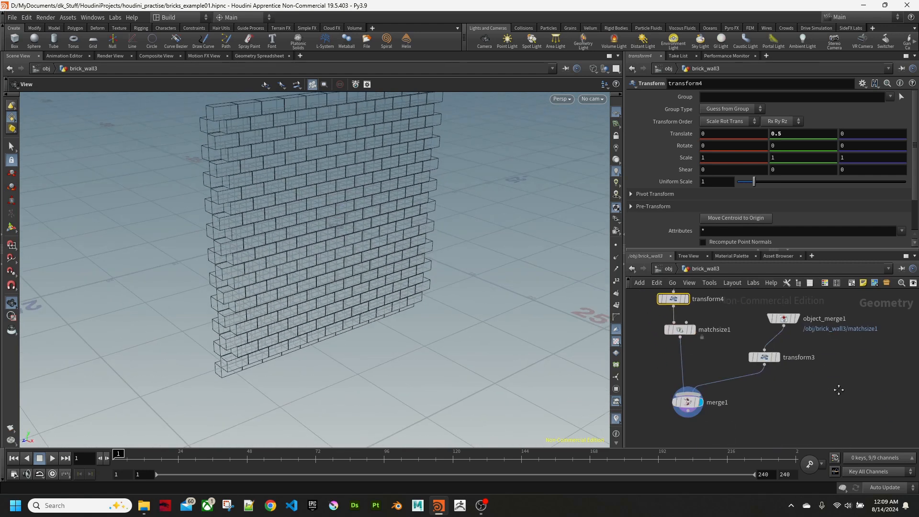
{"action": "key", "text": "Tab"}
{"action": "type", "text": "bo"}
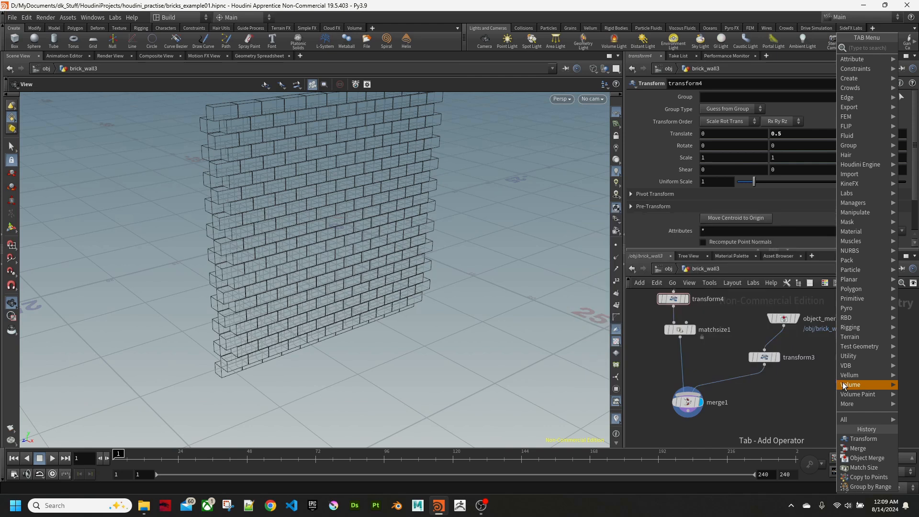
{"action": "type", "text": "x"}
{"action": "key", "text": "Return"}
{"action": "left_click", "coordinate": [838, 382]}
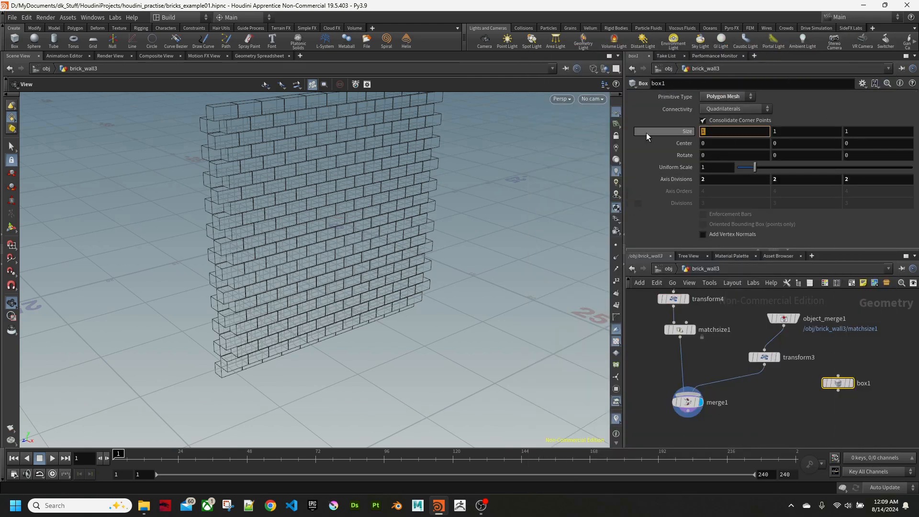
Step: Set the box's size to 2 in X, 20 in Y and 20 in Z
{"action": "type", "text": "2"}
{"action": "key", "text": "Tab"}
{"action": "type", "text": "20"}
{"action": "key", "text": "Tab"}
{"action": "type", "text": "20"}
{"action": "key", "text": "Return"}
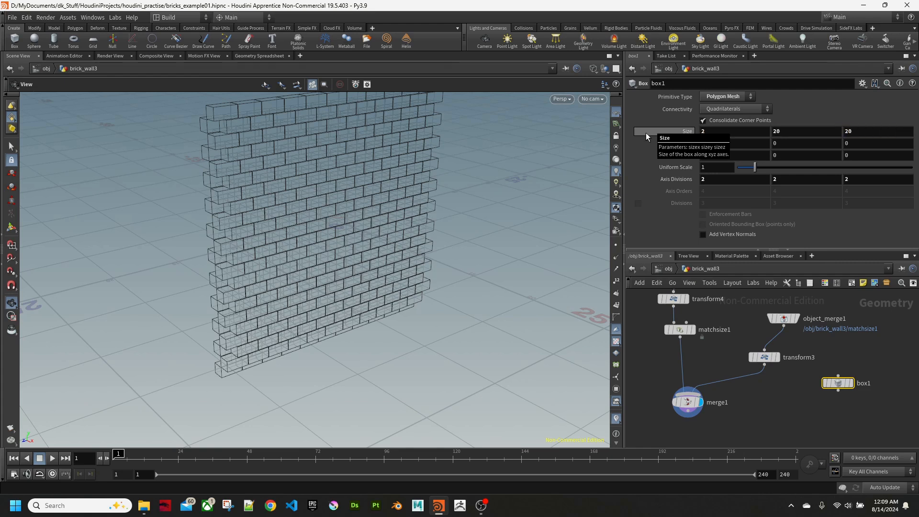
Step: Display the box node in the viewport to compare its shape with the brick wall
{"action": "middle_click_drag", "start_coordinate": [785, 410], "coordinate": [781, 382]}
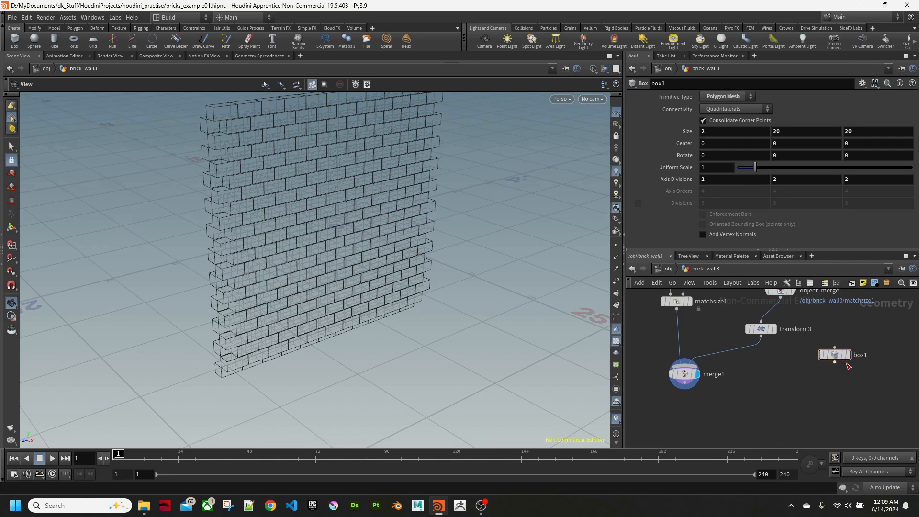
{"action": "left_click_drag", "start_coordinate": [301, 297], "coordinate": [304, 236]}
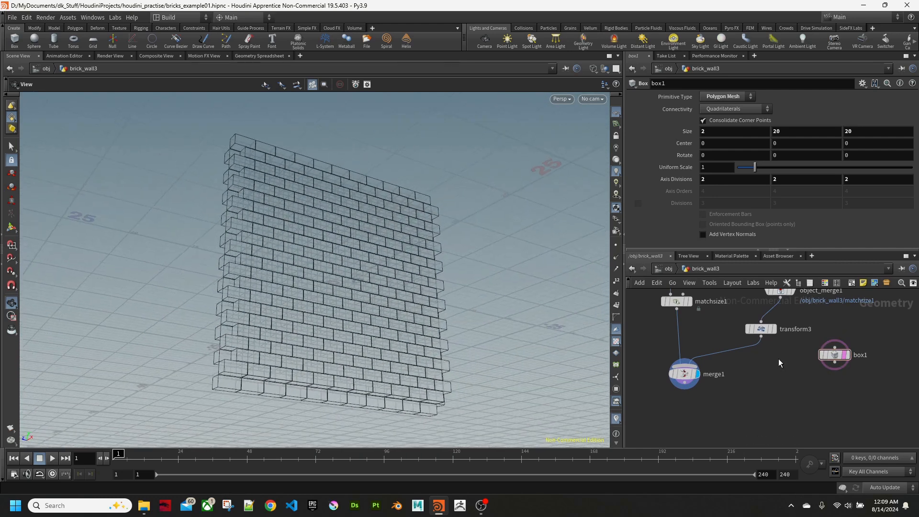
{"action": "left_click", "coordinate": [846, 357]}
{"action": "left_click_drag", "start_coordinate": [427, 299], "coordinate": [531, 288]}
Step: Add a Boolean node with the Merge as its first input and the box as its second, and display its result
{"action": "key", "text": "Tab"}
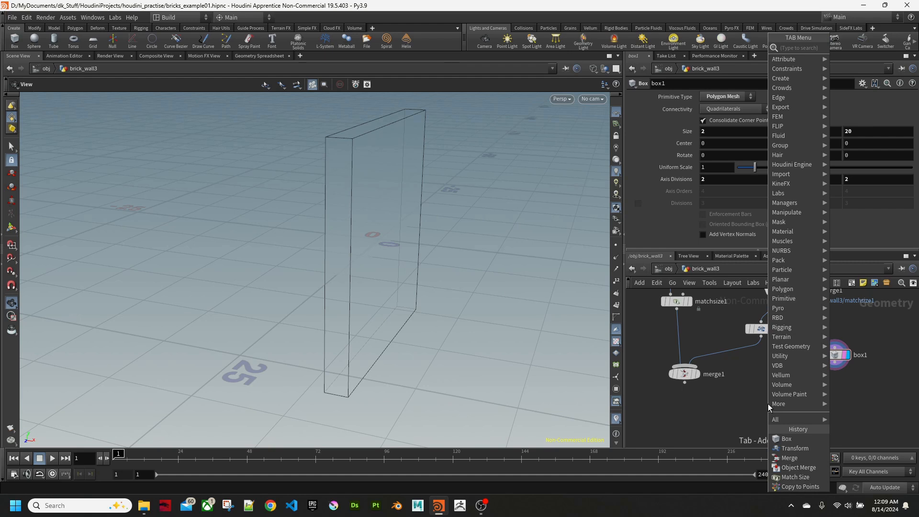
{"action": "type", "text": "boo"}
{"action": "key", "text": "Return"}
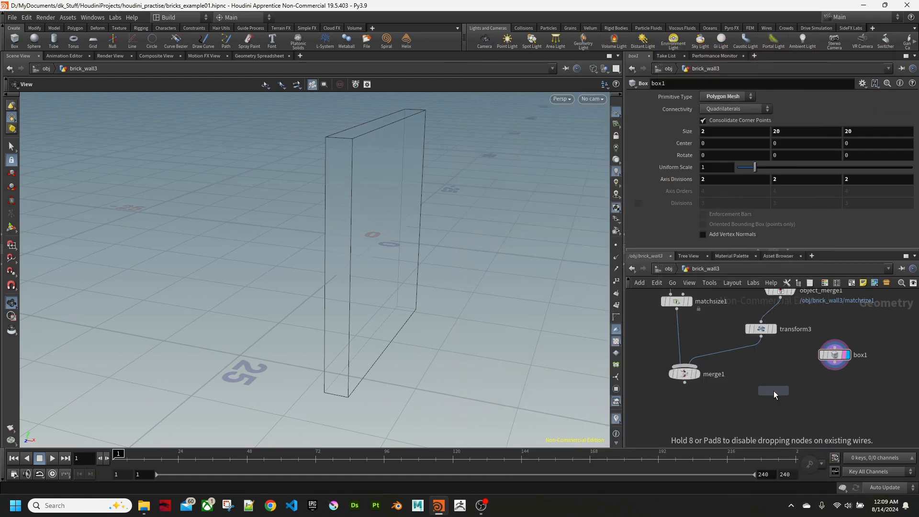
{"action": "left_click", "coordinate": [739, 440]}
{"action": "left_click_drag", "start_coordinate": [837, 367], "coordinate": [759, 429]}
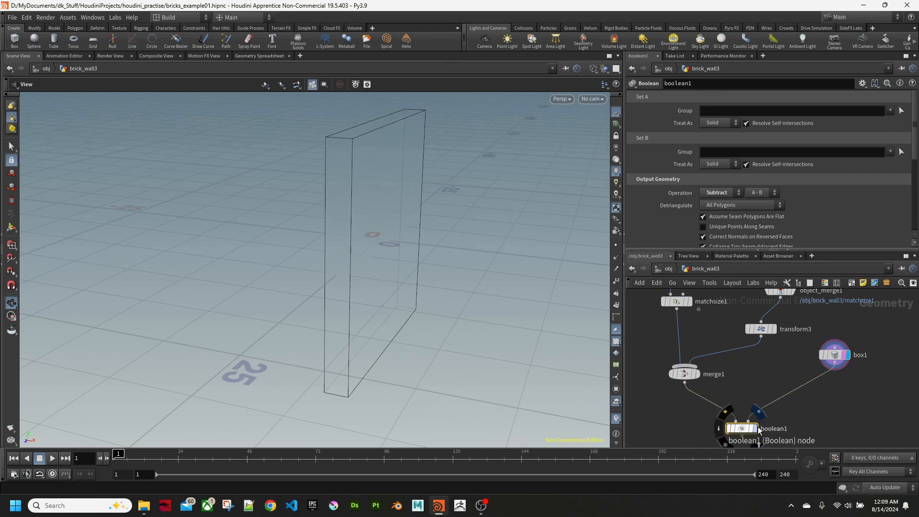
{"action": "left_click", "coordinate": [754, 428]}
{"action": "mouse_move", "coordinate": [848, 376]}
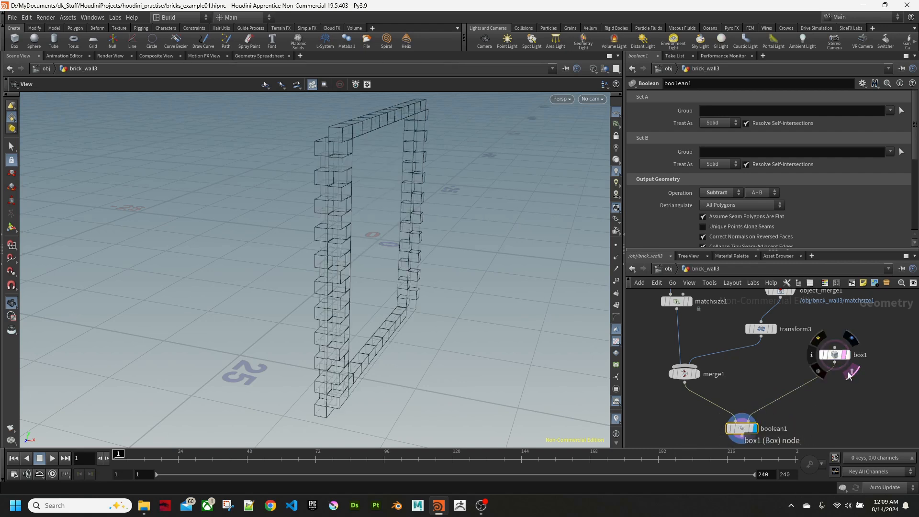
{"action": "left_click_drag", "start_coordinate": [435, 336], "coordinate": [366, 330]}
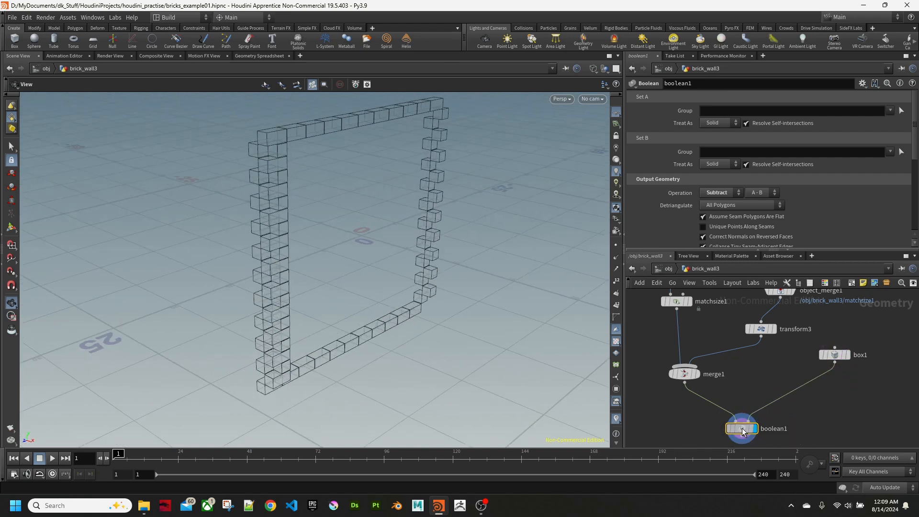
Step: Set the Boolean's operation to Intersect so the box trims the wall's uneven edges
{"action": "left_click", "coordinate": [729, 205]}
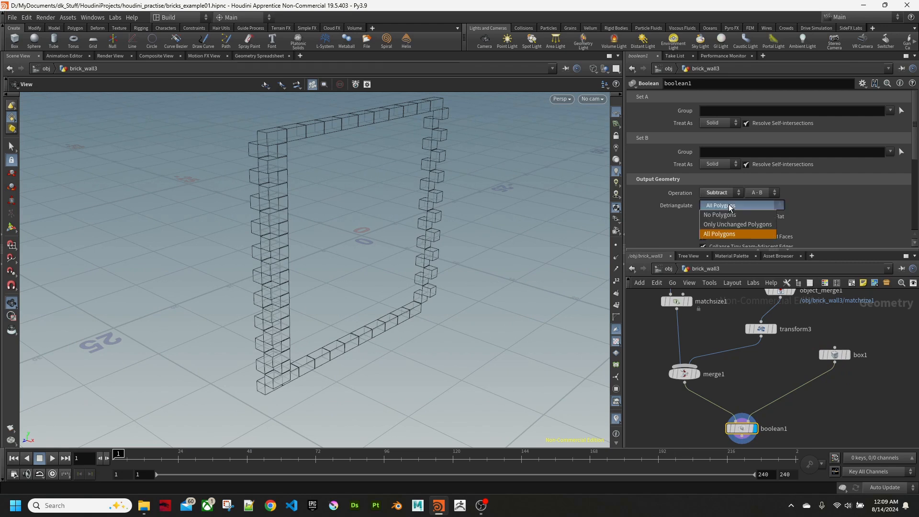
{"action": "left_click", "coordinate": [729, 207]}
{"action": "left_click", "coordinate": [723, 193]}
{"action": "left_click", "coordinate": [715, 212]}
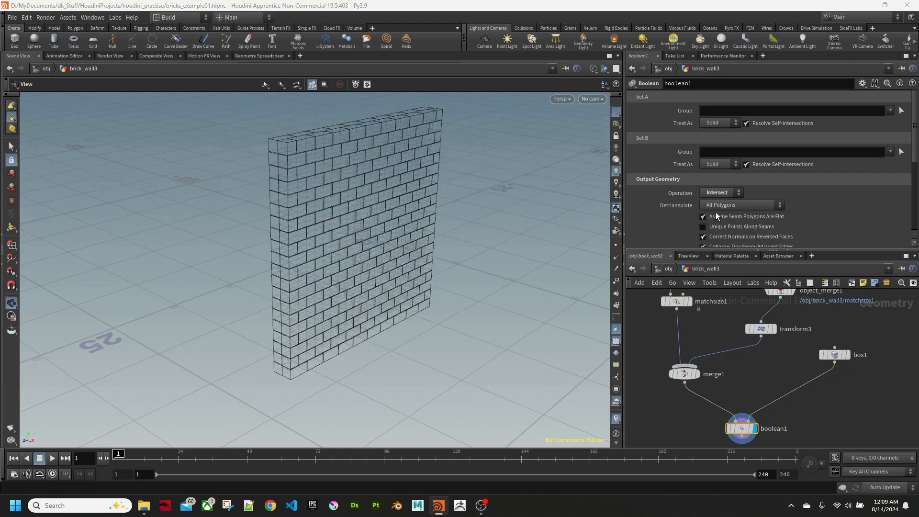
Step: Examine the trimmed wall's edges and the meeting line between its two brick layers
{"action": "left_click_drag", "start_coordinate": [416, 240], "coordinate": [450, 242]}
{"action": "scroll", "coordinate": [812, 193], "scroll_direction": "down", "scroll_amount": 2}
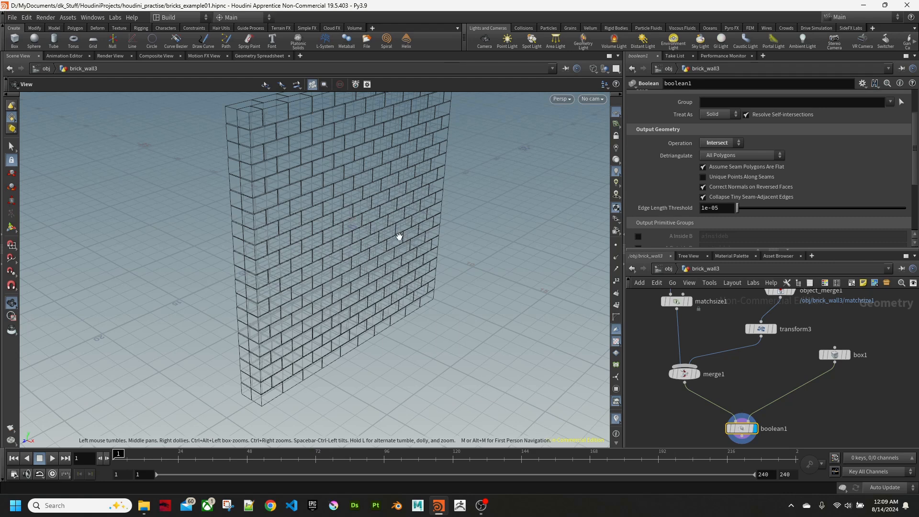
{"action": "left_click_drag", "start_coordinate": [374, 235], "coordinate": [411, 239]}
{"action": "middle_click_drag", "start_coordinate": [287, 188], "coordinate": [314, 238]}
{"action": "right_click_drag", "start_coordinate": [314, 238], "coordinate": [395, 123]}
{"action": "left_click_drag", "start_coordinate": [395, 123], "coordinate": [645, 193]}
{"action": "left_click_drag", "start_coordinate": [492, 264], "coordinate": [370, 301]}
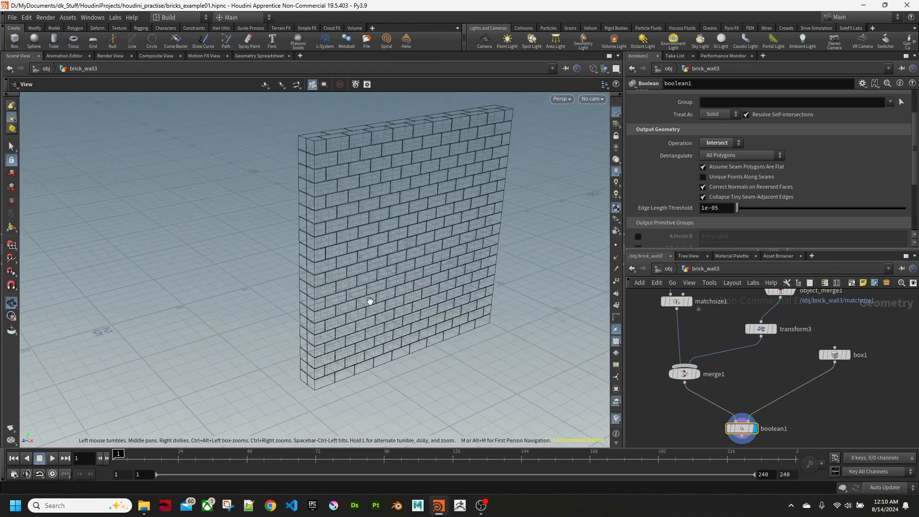
Step: Auto-arrange the nodes of the wall network
{"action": "middle_click_drag", "start_coordinate": [840, 430], "coordinate": [806, 380]}
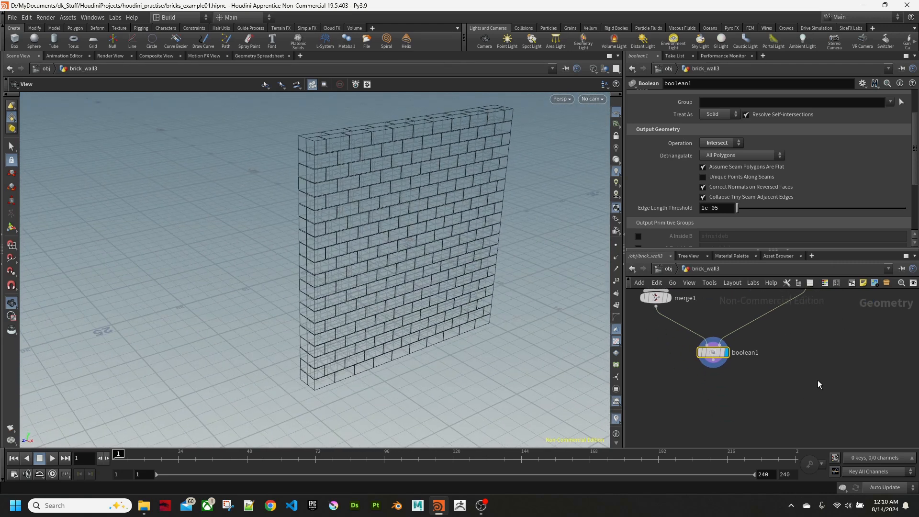
{"action": "key", "text": "l"}
{"action": "middle_click_drag", "start_coordinate": [795, 367], "coordinate": [857, 444]}
{"action": "middle_click_drag", "start_coordinate": [796, 390], "coordinate": [846, 399]}
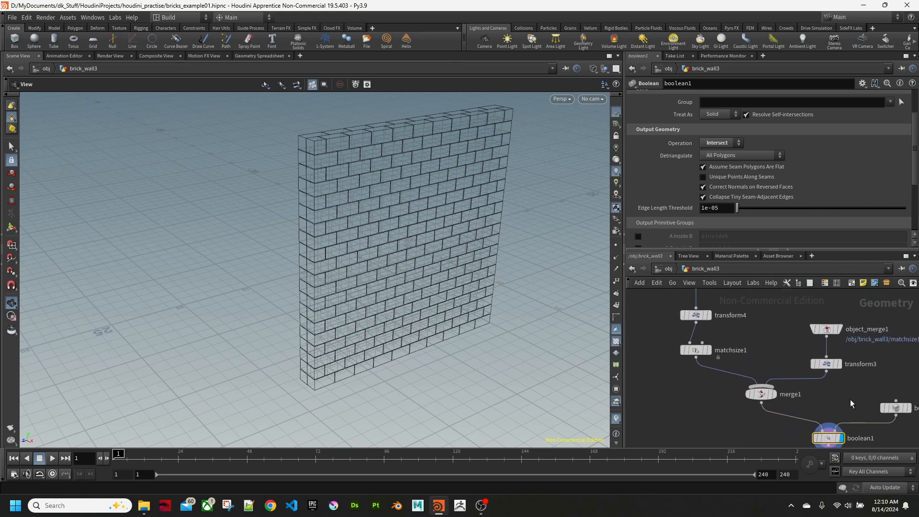
Step: Try an X translation of 0.1 on the Transform that rotates the wall copy
{"action": "left_click", "coordinate": [825, 364]}
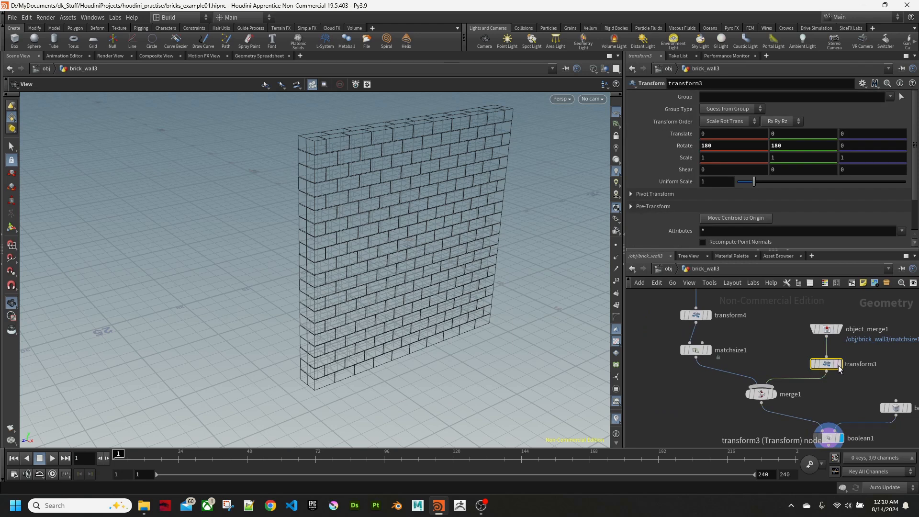
{"action": "left_click_drag", "start_coordinate": [507, 215], "coordinate": [413, 207]}
{"action": "right_click_drag", "start_coordinate": [403, 180], "coordinate": [452, 131]}
{"action": "mouse_move", "coordinate": [414, 145]}
{"action": "left_mouse_down"}
{"action": "mouse_move", "coordinate": [431, 139]}
{"action": "mouse_move", "coordinate": [418, 154]}
{"action": "left_mouse_up"}
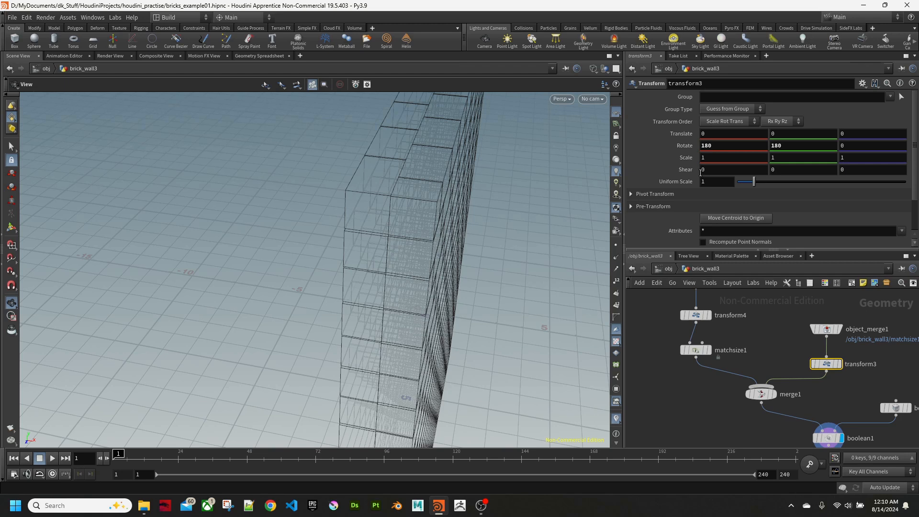
{"action": "left_click", "coordinate": [717, 136]}
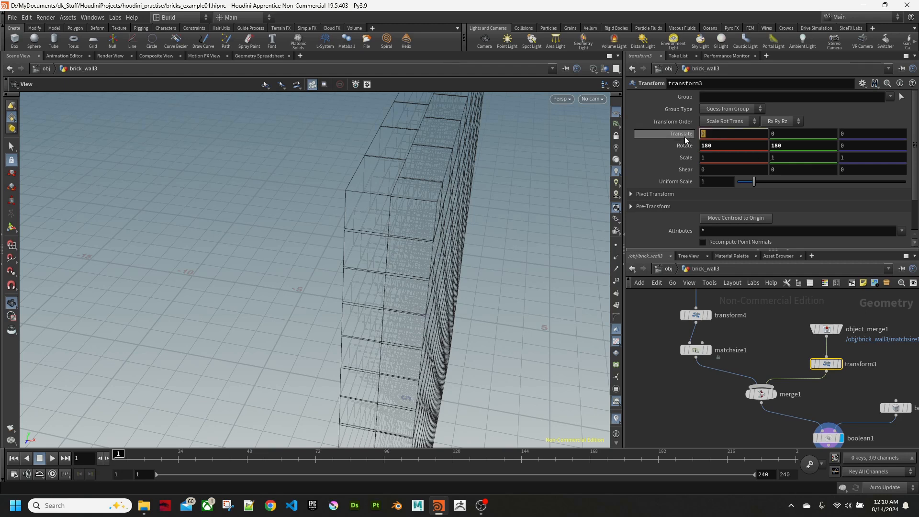
{"action": "type", "text": "0.1"}
{"action": "key", "text": "Return"}
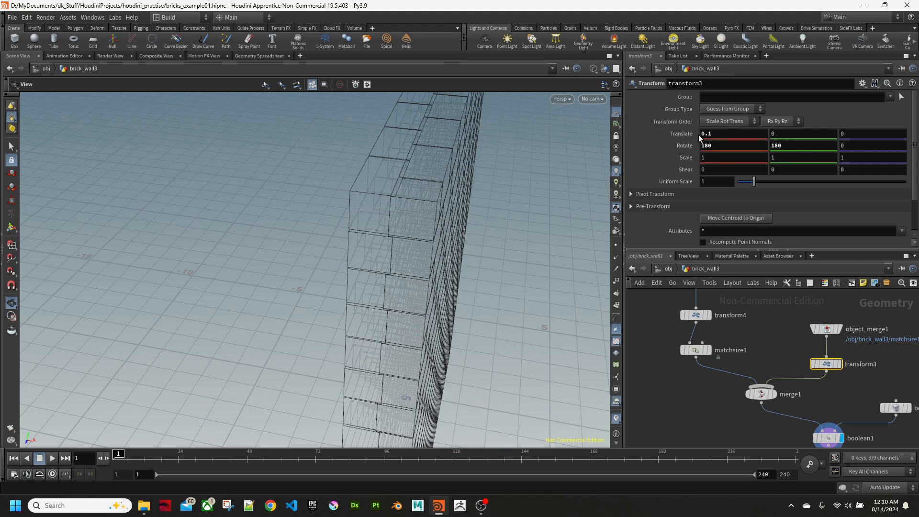
Step: Set the rotated copy's X translation to -0.05 to leave a small gap between the brick layers
{"action": "key", "text": "Return"}
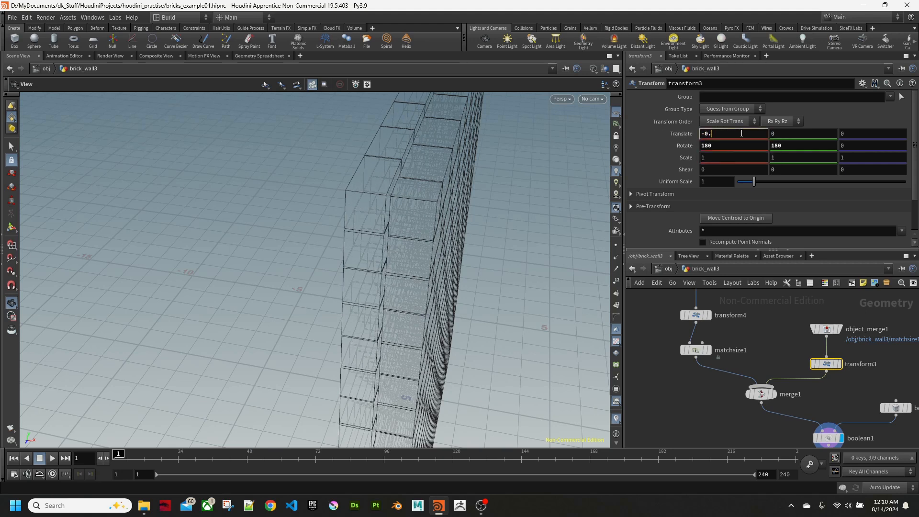
{"action": "key", "text": "Return"}
{"action": "left_click_drag", "start_coordinate": [554, 160], "coordinate": [458, 310]}
{"action": "left_click_drag", "start_coordinate": [417, 367], "coordinate": [381, 329]}
Step: Add a Curve Bezier node beside boolean1 and set its primitive type to Polygon
{"action": "middle_click_drag", "start_coordinate": [746, 432], "coordinate": [690, 340]}
{"action": "left_click", "coordinate": [729, 387]}
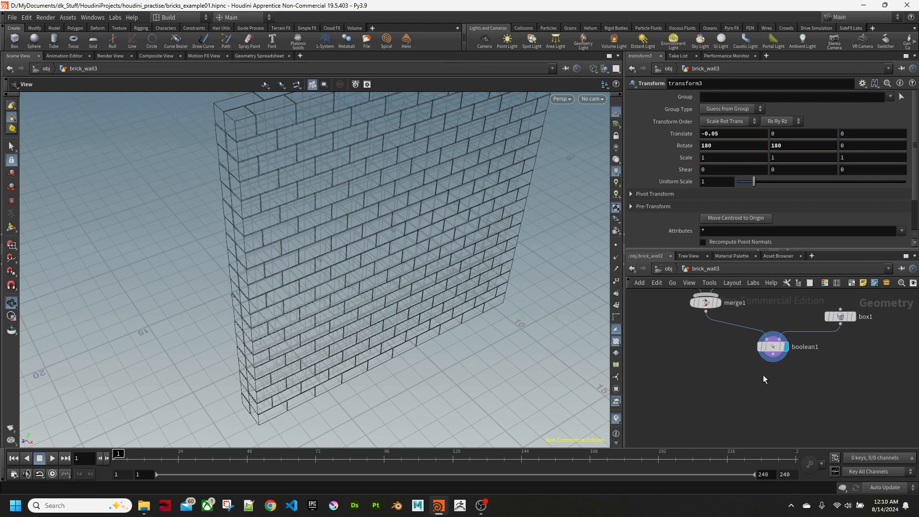
{"action": "left_click_drag", "start_coordinate": [550, 335], "coordinate": [564, 397]}
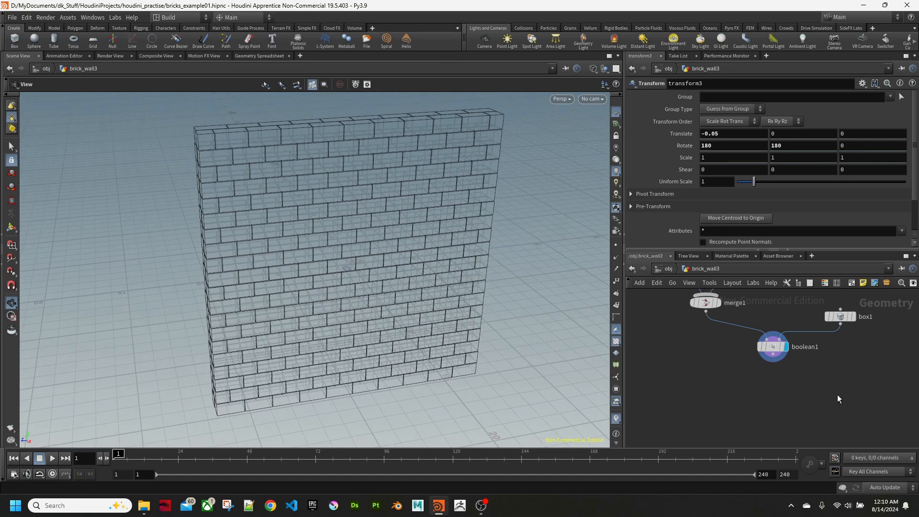
{"action": "middle_click_drag", "start_coordinate": [832, 394], "coordinate": [776, 392]}
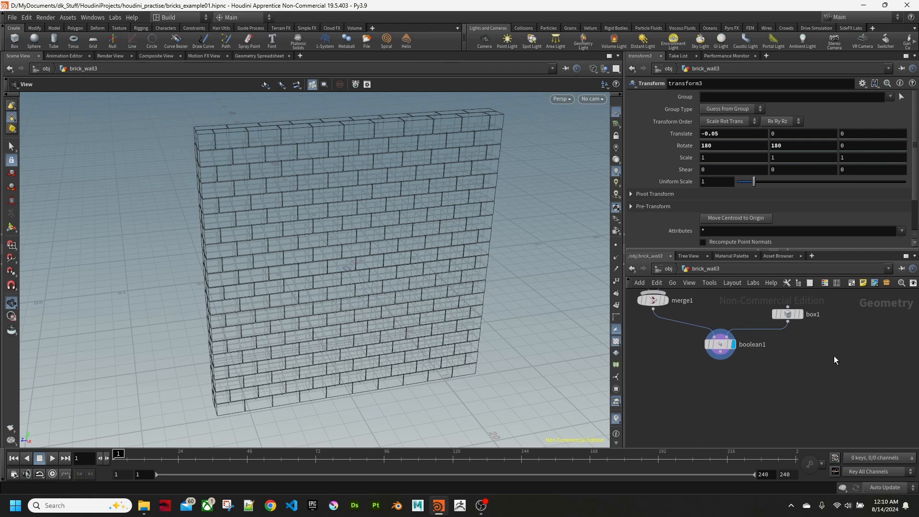
{"action": "key", "text": "Tab"}
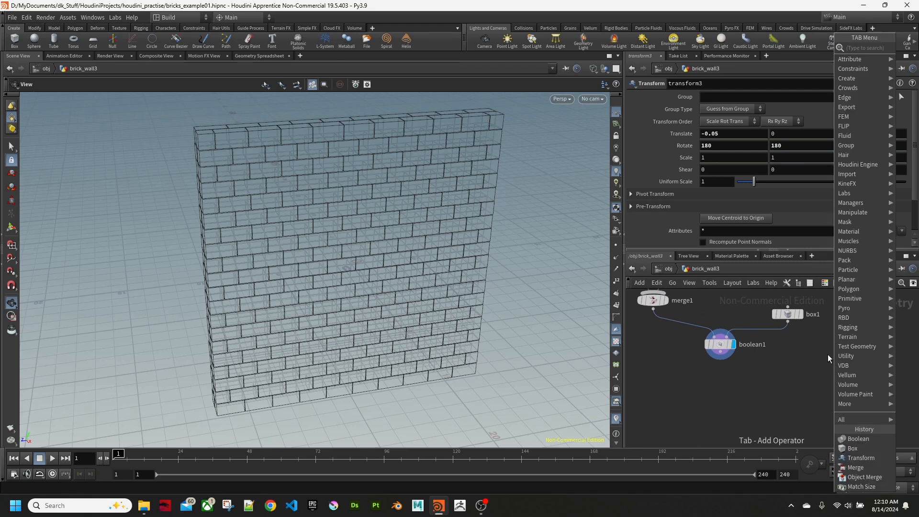
{"action": "type", "text": "curve"}
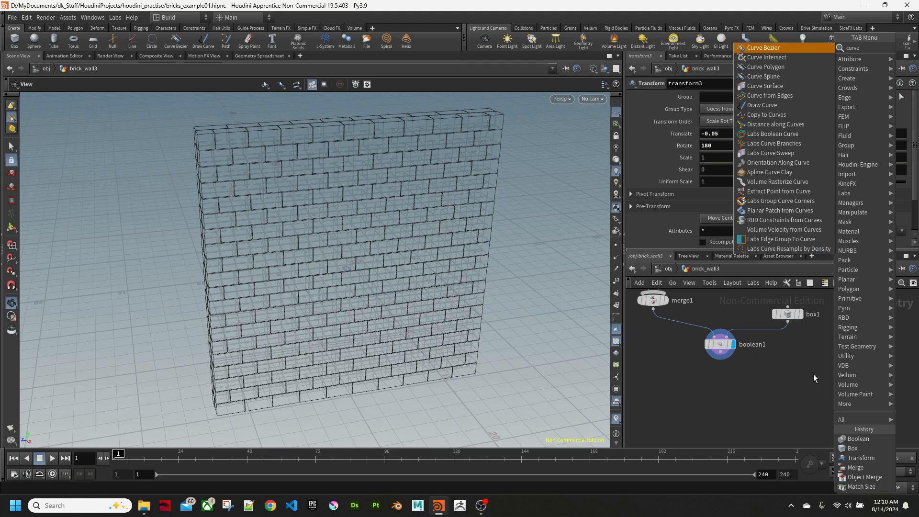
{"action": "key", "text": "Return"}
{"action": "left_click", "coordinate": [813, 375]}
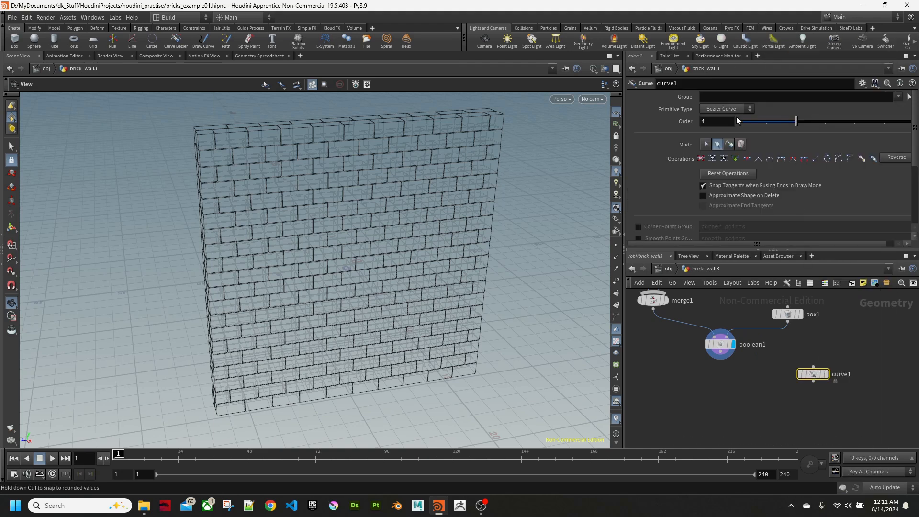
{"action": "left_click", "coordinate": [718, 111]}
{"action": "left_click", "coordinate": [720, 122]}
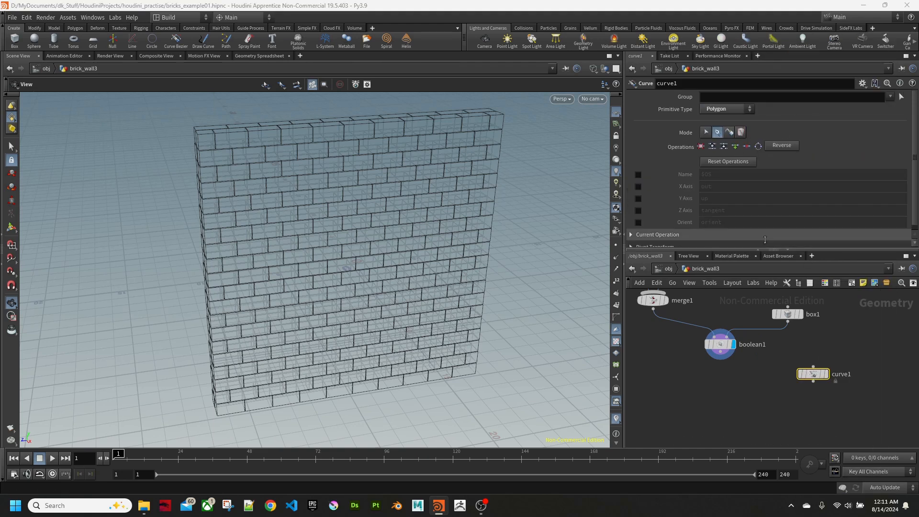
Step: Switch the viewport to the Right view so the wall's broad brick face is seen straight on
{"action": "left_click_drag", "start_coordinate": [492, 303], "coordinate": [421, 301]}
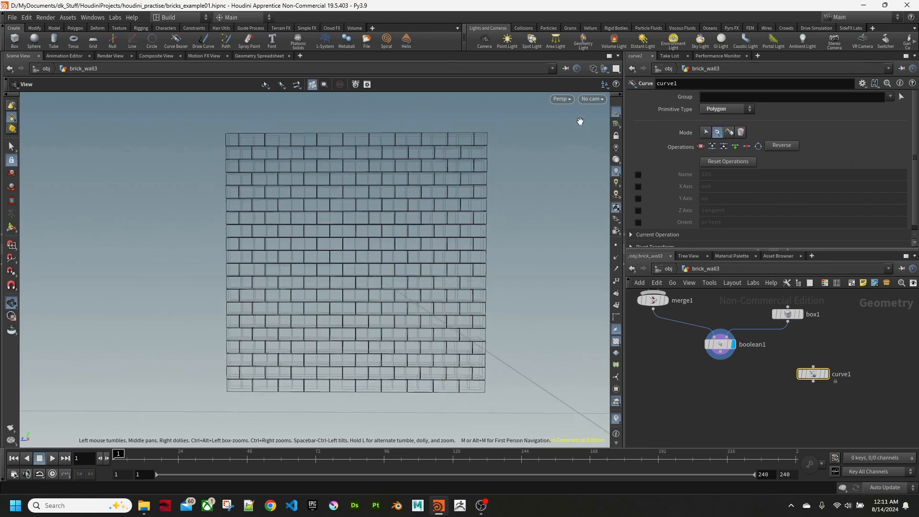
{"action": "left_click", "coordinate": [561, 100]}
{"action": "mouse_move", "coordinate": [567, 118]}
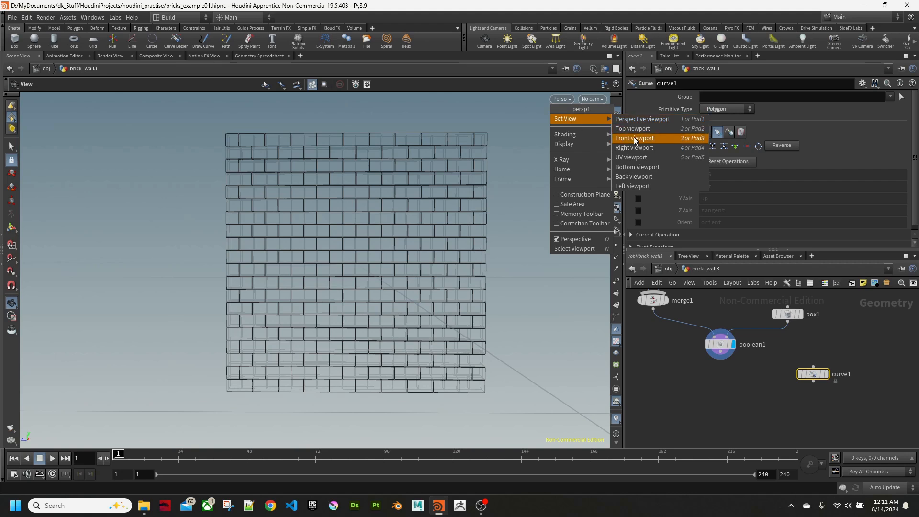
{"action": "left_click", "coordinate": [635, 138]}
{"action": "left_click", "coordinate": [564, 99]}
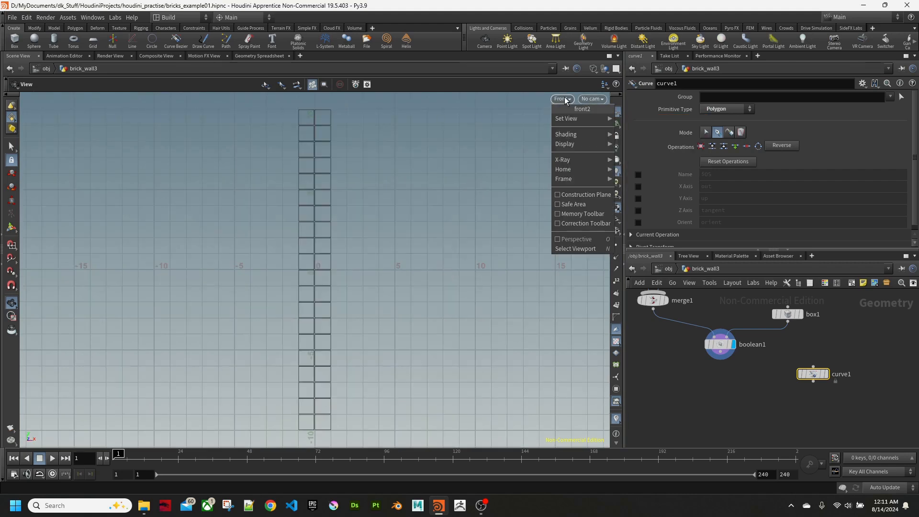
{"action": "mouse_move", "coordinate": [576, 118]}
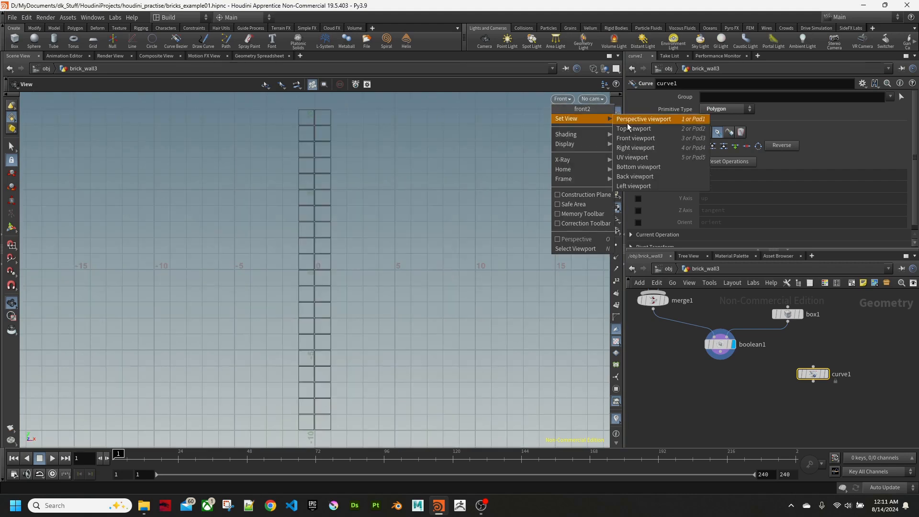
{"action": "left_click", "coordinate": [637, 148]}
{"action": "middle_click_drag", "start_coordinate": [462, 269], "coordinate": [480, 260]}
{"action": "right_click_drag", "start_coordinate": [480, 260], "coordinate": [479, 291]}
{"action": "middle_click_drag", "start_coordinate": [488, 285], "coordinate": [461, 291]}
Step: Draw a closed six-point polygon enclosing the wall's left half, with a zigzag edge running down through the middle of the wall
{"action": "left_click", "coordinate": [11, 227]}
{"action": "left_click", "coordinate": [171, 117]}
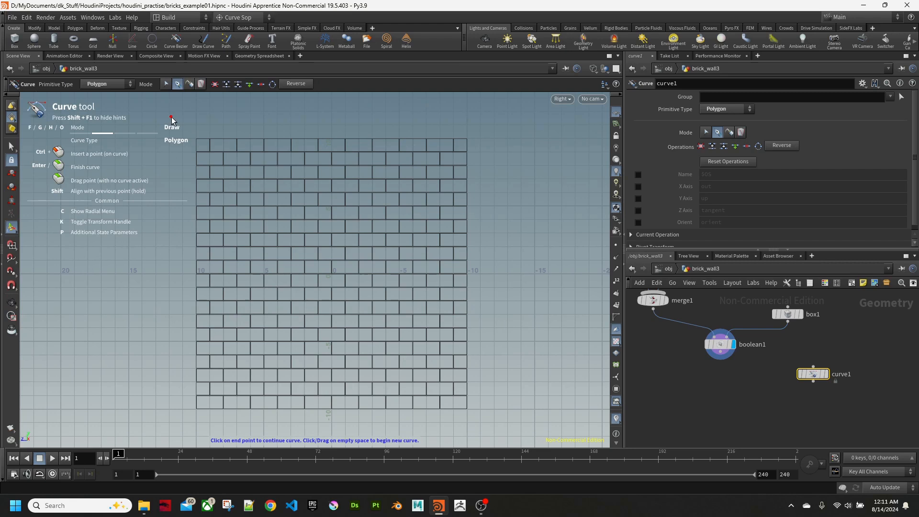
{"action": "left_click", "coordinate": [179, 111]}
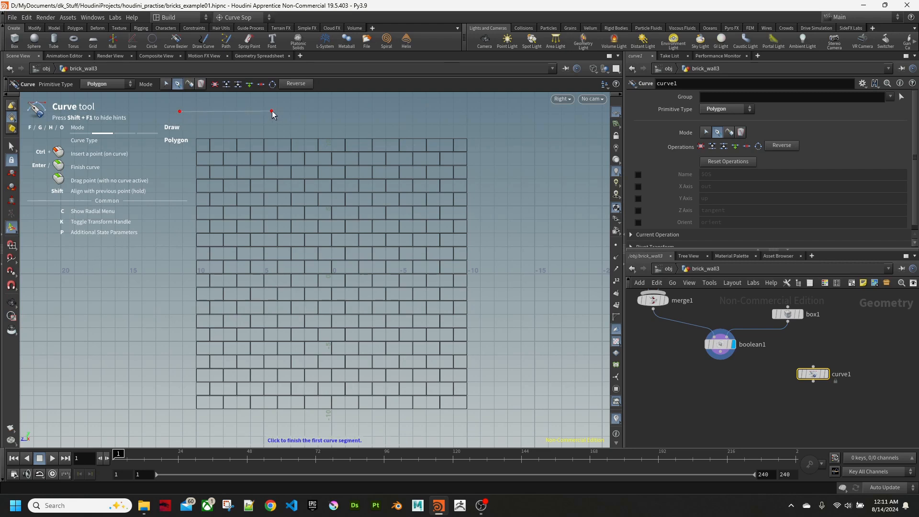
{"action": "left_click", "coordinate": [413, 112]}
{"action": "left_click", "coordinate": [342, 223]}
{"action": "left_click", "coordinate": [323, 424]}
{"action": "left_click", "coordinate": [147, 418]}
{"action": "left_click", "coordinate": [180, 111]}
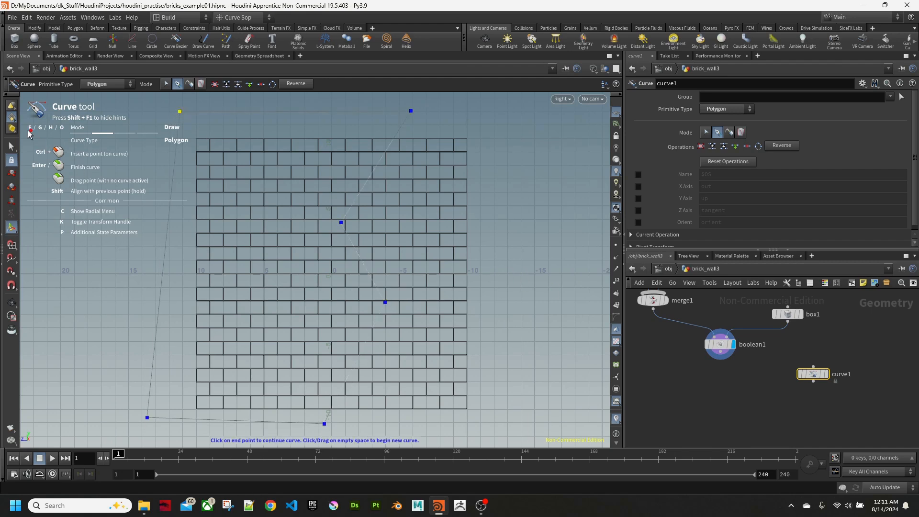
{"action": "left_click", "coordinate": [12, 146]}
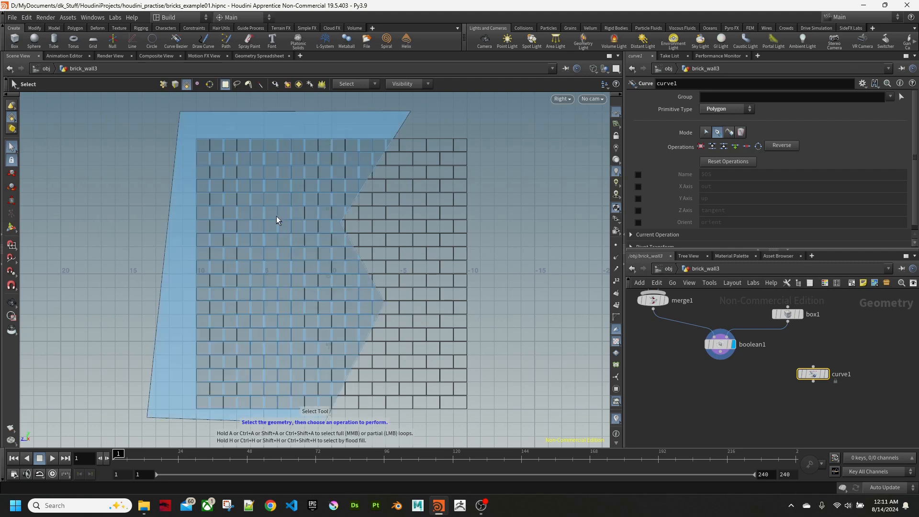
Step: Add a PolyExtrude node, feed it from curve1 and display its result
{"action": "middle_click_drag", "start_coordinate": [794, 402], "coordinate": [765, 377]}
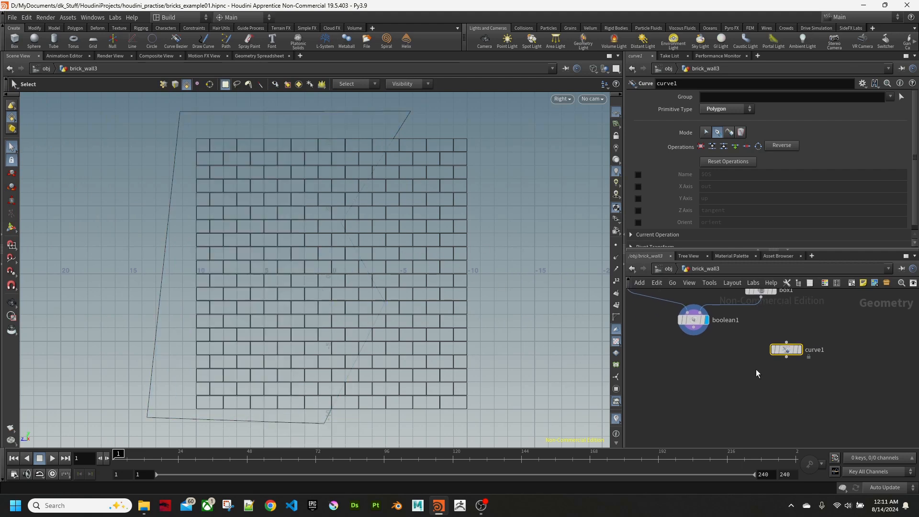
{"action": "key", "text": "Tab"}
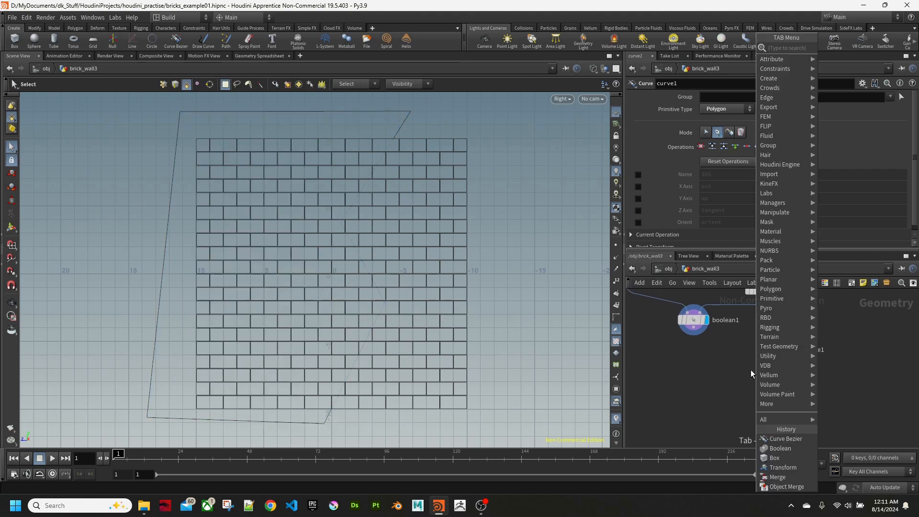
{"action": "type", "text": "extru"}
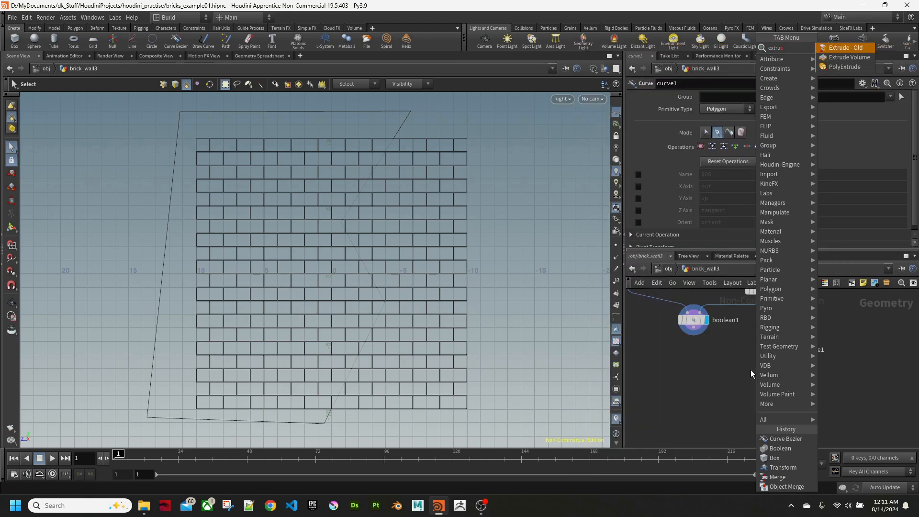
{"action": "key", "text": "BackSpace"}
{"action": "key", "text": "BackSpace"}
{"action": "key", "text": "BackSpace"}
{"action": "key", "text": "BackSpace"}
{"action": "key", "text": "BackSpace"}
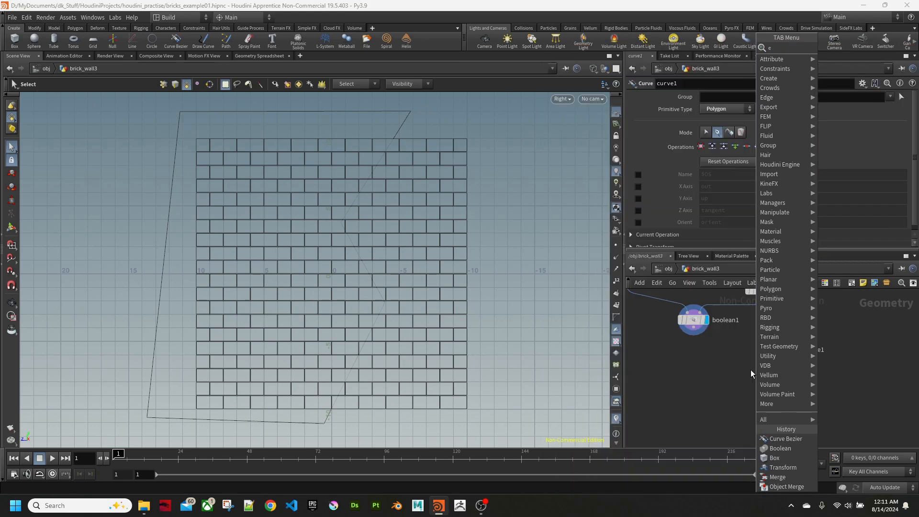
{"action": "type", "text": "polye"}
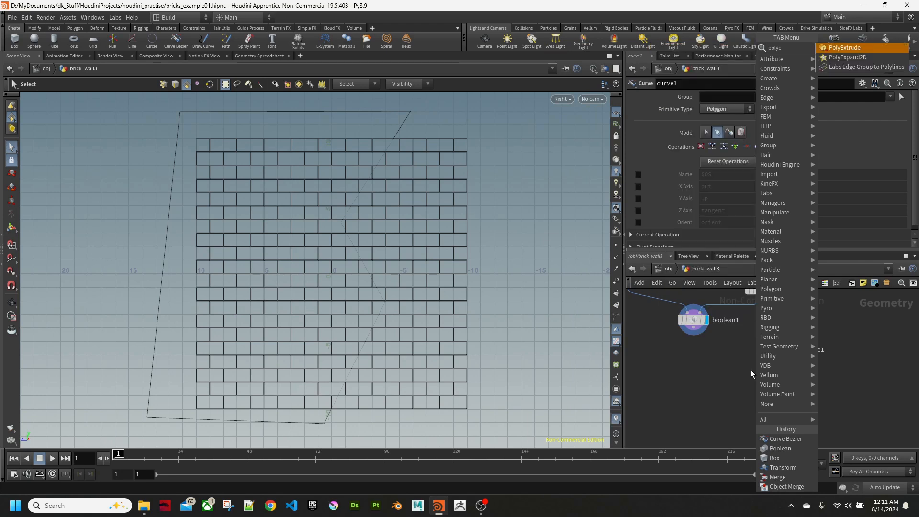
{"action": "key", "text": "Return"}
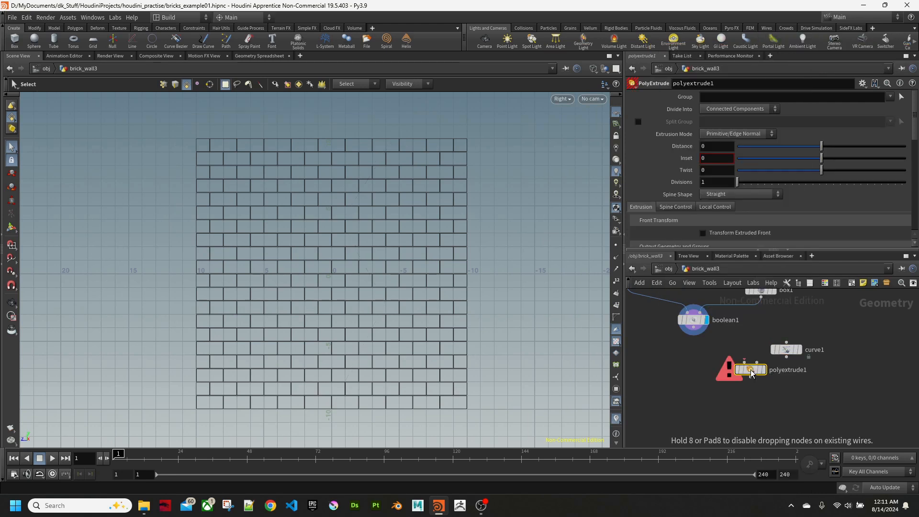
{"action": "left_click", "coordinate": [778, 391]}
{"action": "left_click_drag", "start_coordinate": [786, 356], "coordinate": [777, 384]}
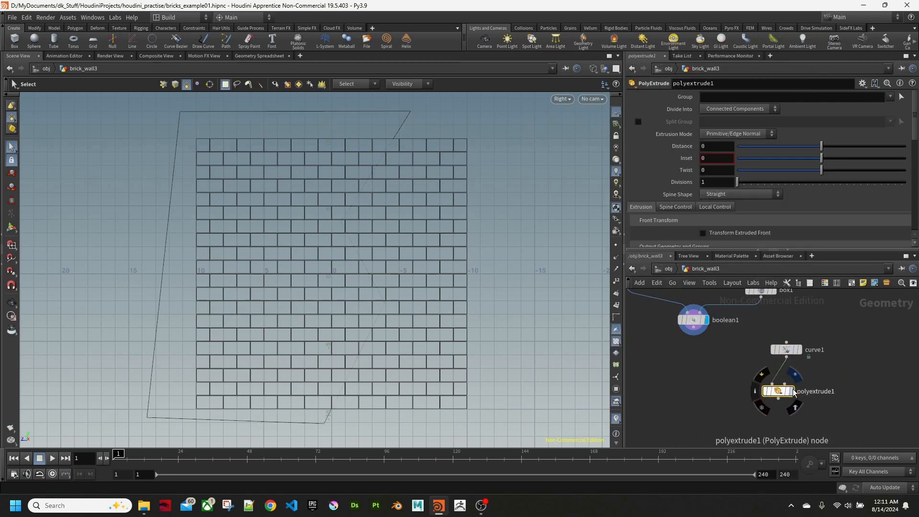
{"action": "left_click", "coordinate": [792, 391]}
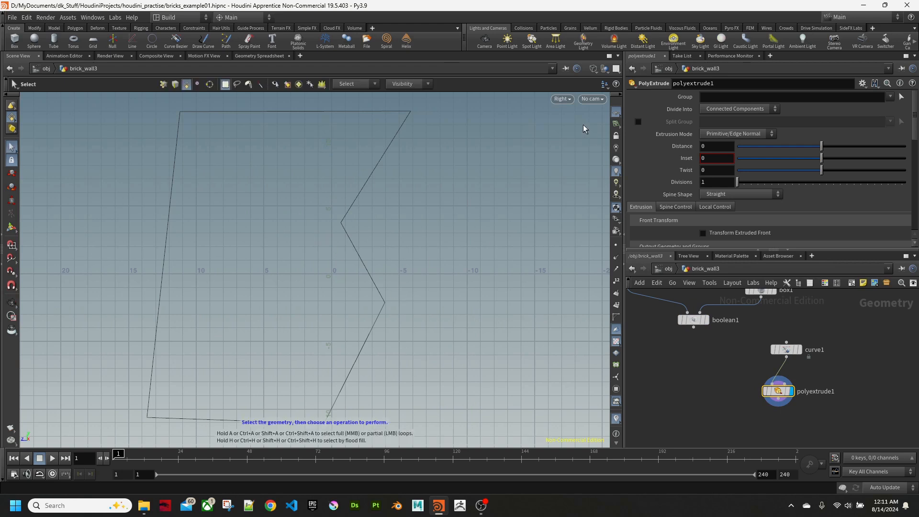
Step: Return to the Perspective view and set the polygon's extrusion distance to 2
{"action": "left_click", "coordinate": [561, 98]}
{"action": "mouse_move", "coordinate": [564, 118]}
{"action": "left_click", "coordinate": [621, 122]}
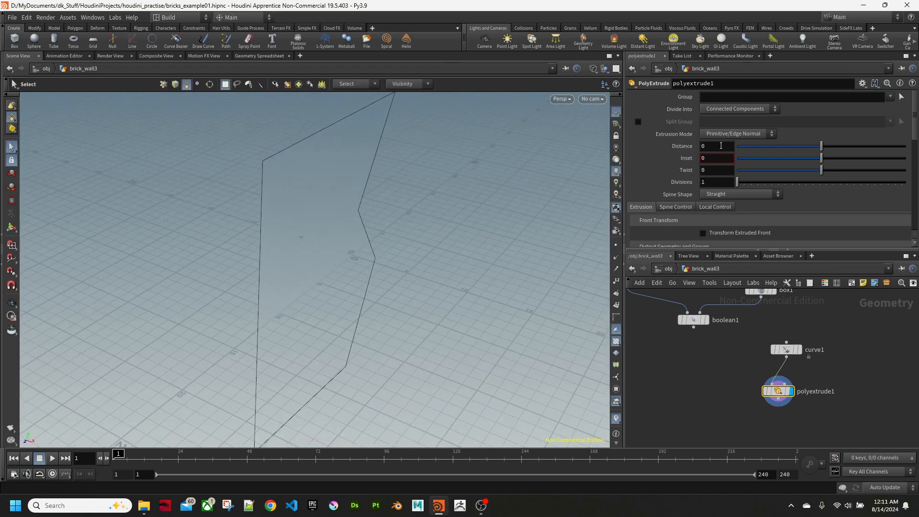
{"action": "left_click_drag", "start_coordinate": [720, 148], "coordinate": [674, 148]}
{"action": "type", "text": "2"}
{"action": "key", "text": "Return"}
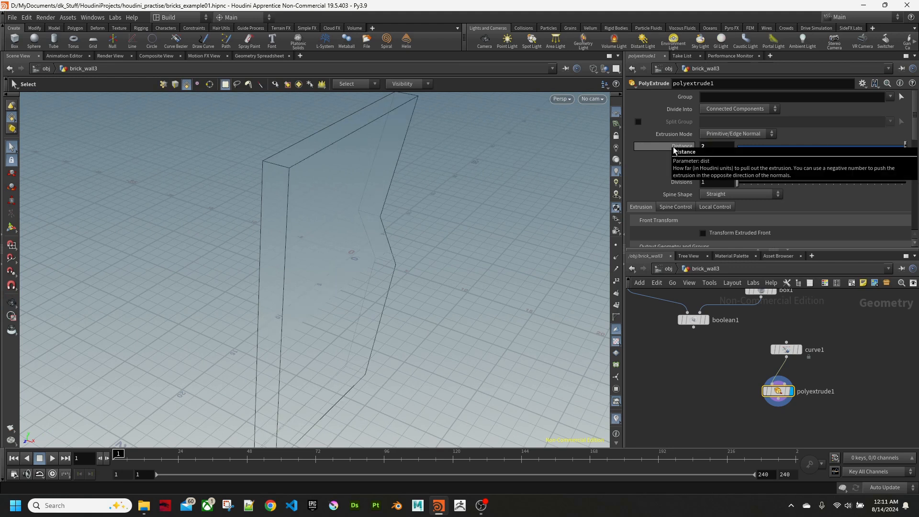
Step: Increase the PolyExtrude distance to 3
{"action": "left_click_drag", "start_coordinate": [724, 148], "coordinate": [694, 146]}
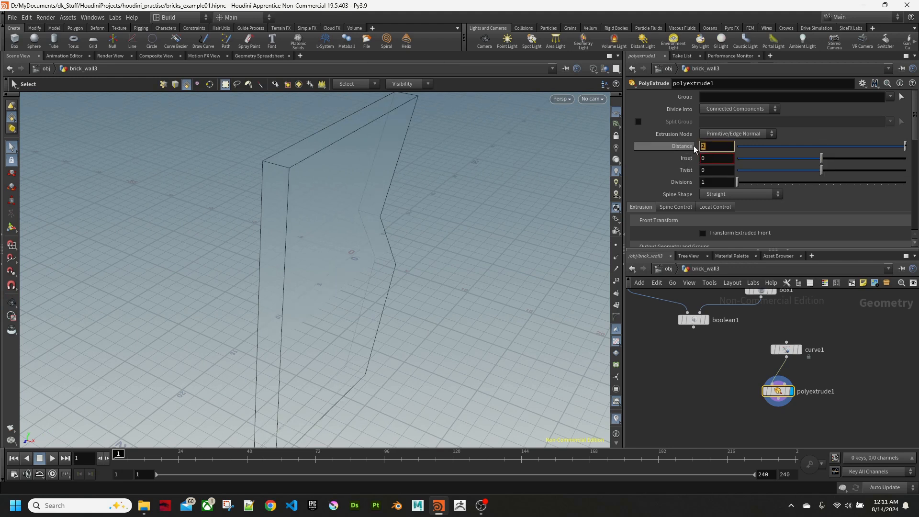
{"action": "type", "text": "3"}
{"action": "key", "text": "Return"}
{"action": "key", "text": "Escape"}
{"action": "left_click_drag", "start_coordinate": [423, 263], "coordinate": [408, 306]}
{"action": "key", "text": "s"}
{"action": "scroll", "coordinate": [722, 383], "scroll_direction": "down", "scroll_amount": 2}
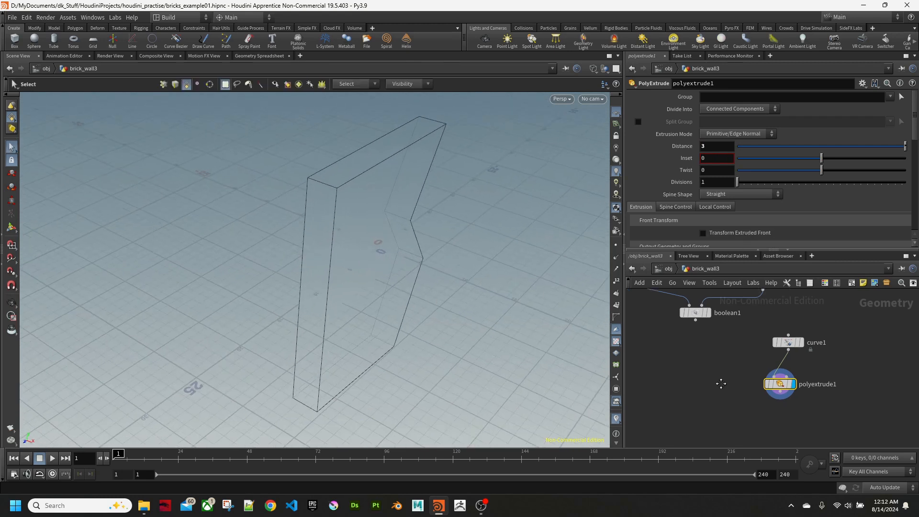
Step: Add a Match Size node with Justify Y and Justify Z set to None, leaving only X centred
{"action": "key", "text": "Tab"}
{"action": "type", "text": "matc"}
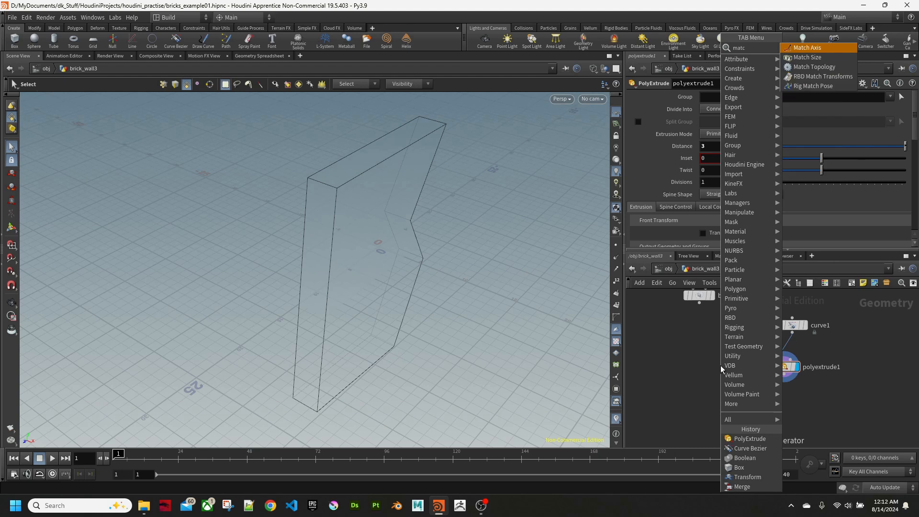
{"action": "key", "text": "Down"}
{"action": "key", "text": "Return"}
{"action": "left_click", "coordinate": [720, 366]}
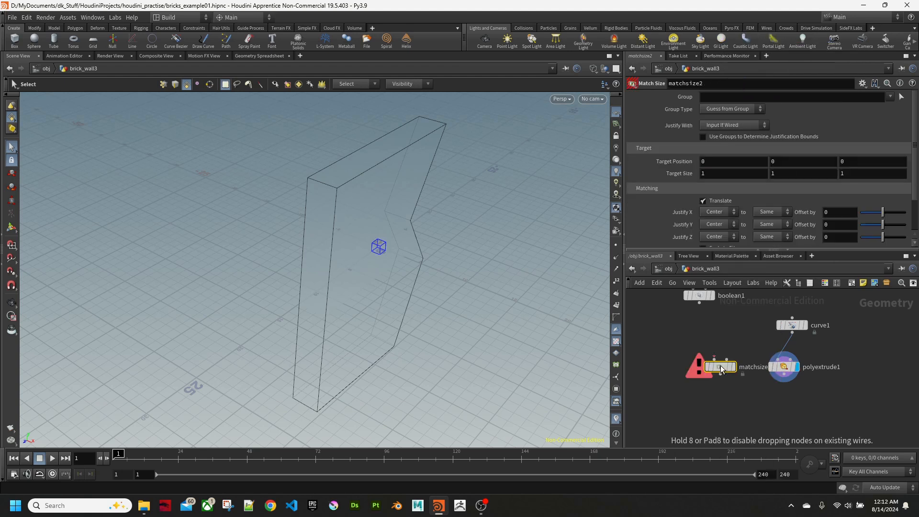
{"action": "left_click", "coordinate": [714, 225]}
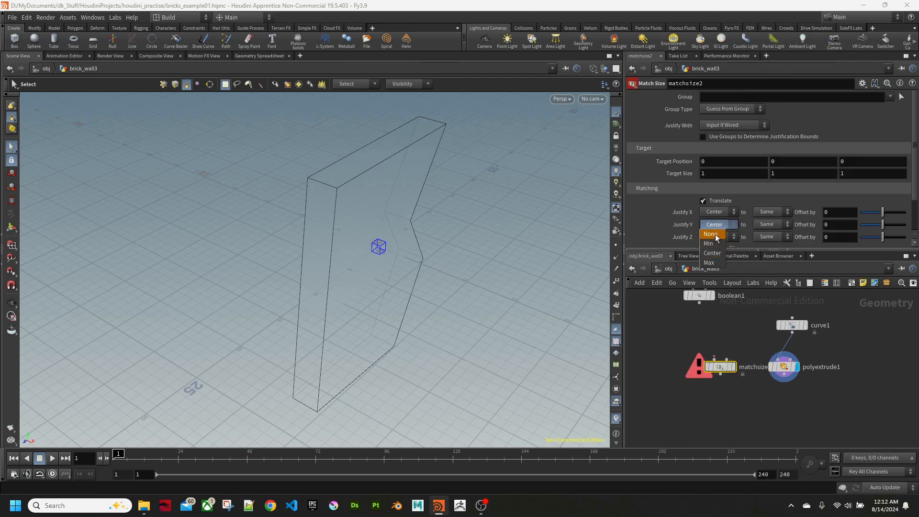
{"action": "left_click", "coordinate": [714, 239]}
{"action": "left_click", "coordinate": [714, 238]}
{"action": "left_click", "coordinate": [716, 238]}
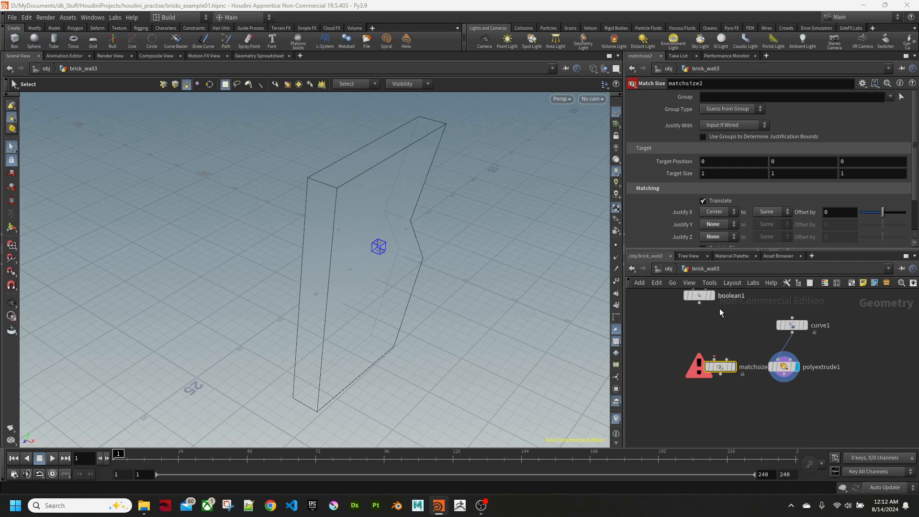
Step: Place the Match Size node below polyextrude1, connect the extrusion into it and display its result
{"action": "left_click_drag", "start_coordinate": [719, 367], "coordinate": [784, 412]}
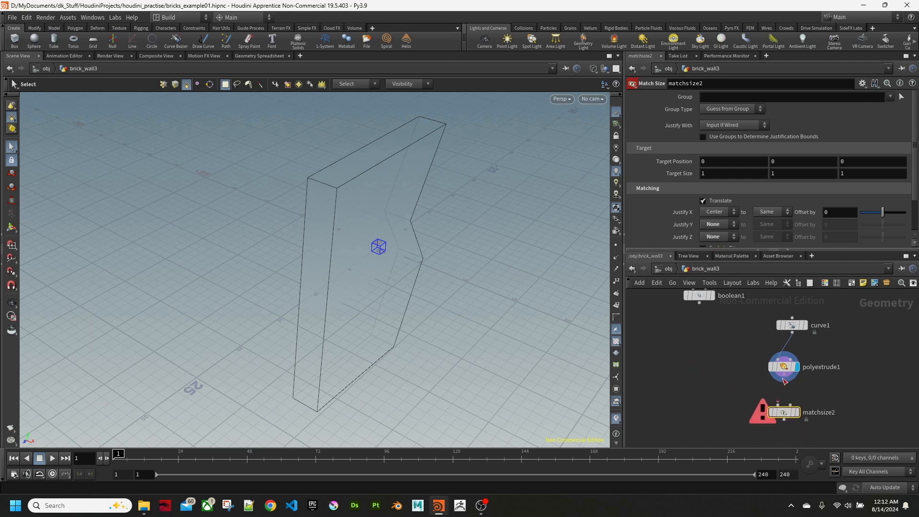
{"action": "left_click", "coordinate": [797, 412]}
{"action": "left_click_drag", "start_coordinate": [366, 295], "coordinate": [389, 289], "text": "alt"}
{"action": "left_click", "coordinate": [308, 313]}
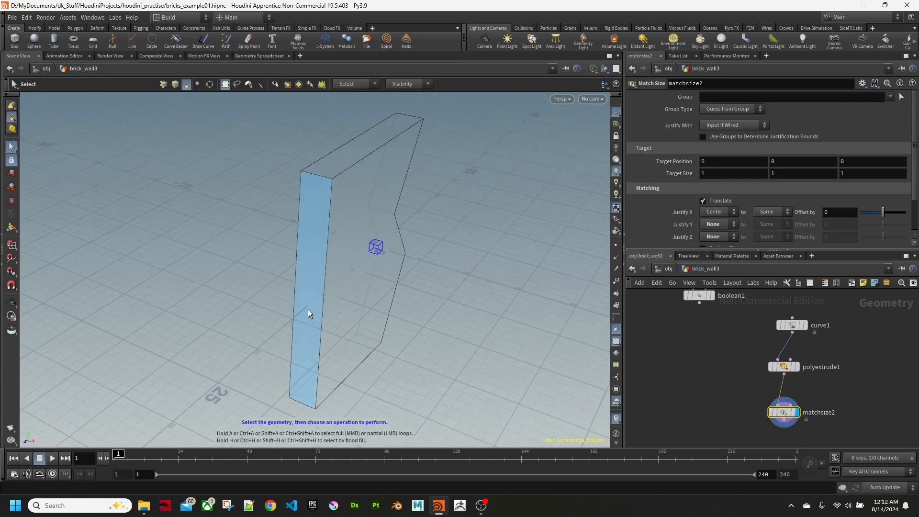
Step: Add a Connectivity node below boolean1, connect the trimmed wall into it and display its result
{"action": "mouse_move", "coordinate": [710, 375]}
{"action": "middle_mouse_down"}
{"action": "mouse_move", "coordinate": [701, 374]}
{"action": "mouse_move", "coordinate": [705, 363]}
{"action": "middle_mouse_up"}
{"action": "left_click", "coordinate": [701, 350]}
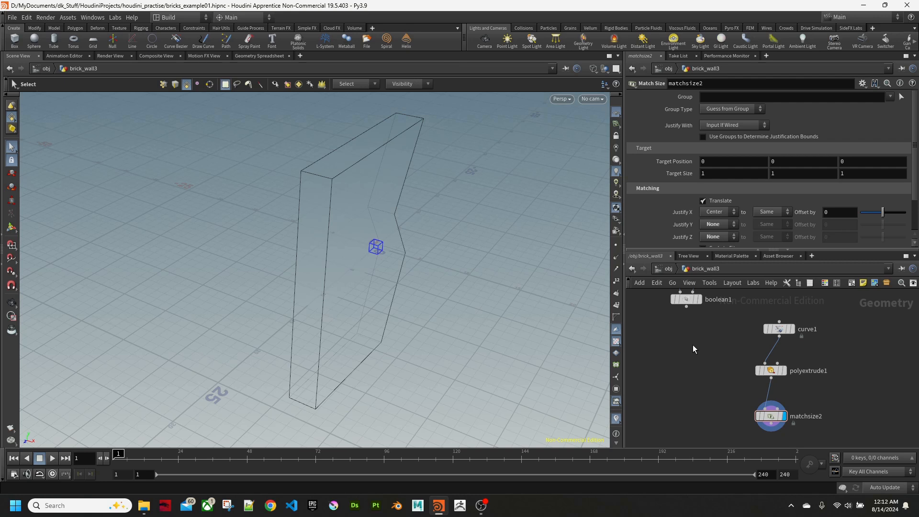
{"action": "key", "text": "Tab"}
{"action": "type", "text": "conn"}
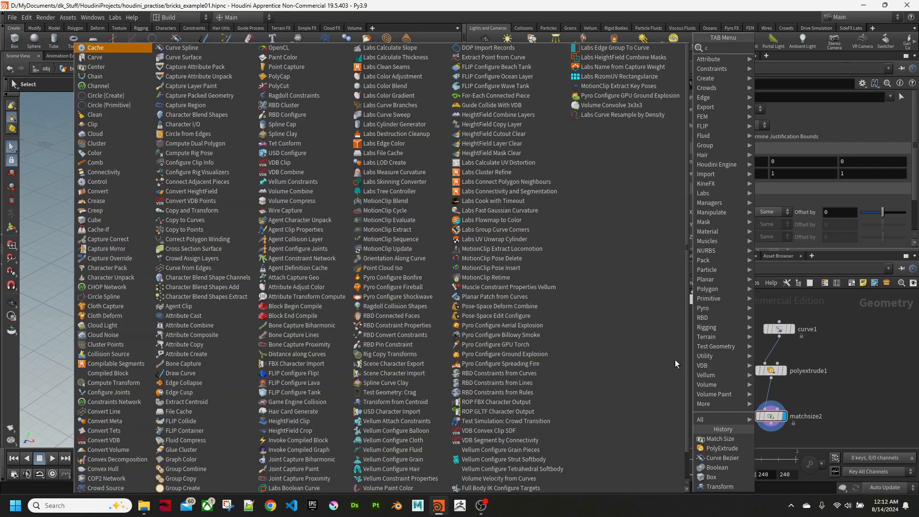
{"action": "key", "text": "Return"}
{"action": "left_click", "coordinate": [675, 360]}
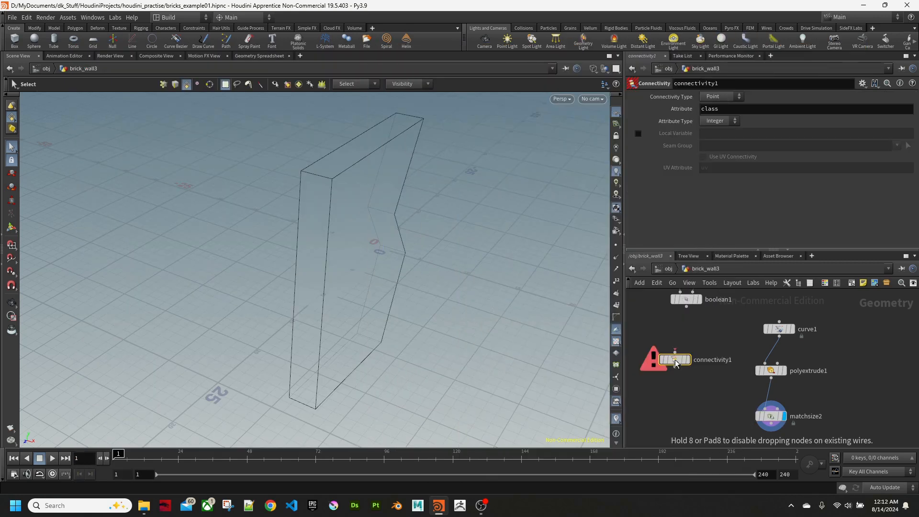
{"action": "left_click_drag", "start_coordinate": [686, 306], "coordinate": [675, 352]}
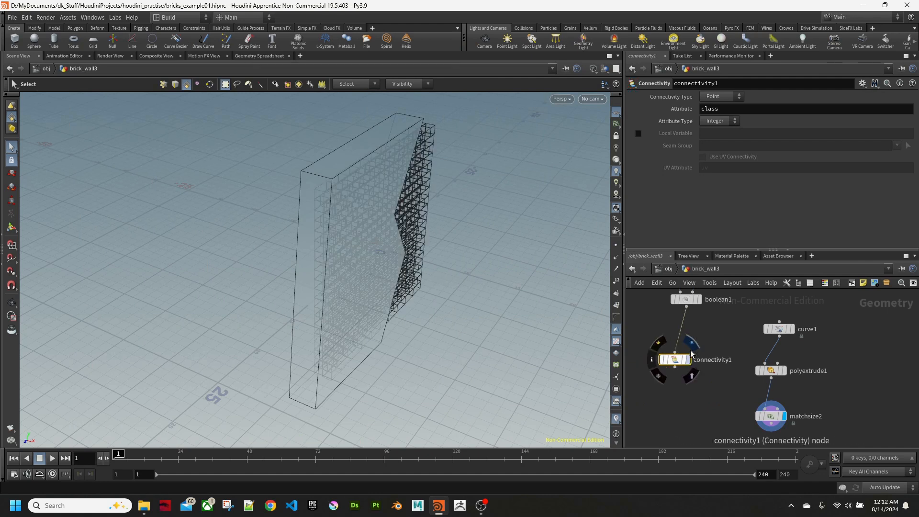
{"action": "left_click", "coordinate": [693, 346]}
{"action": "right_click_drag", "start_coordinate": [366, 262], "coordinate": [480, 278], "text": "alt"}
{"action": "left_click_drag", "start_coordinate": [481, 277], "coordinate": [404, 305], "text": "alt"}
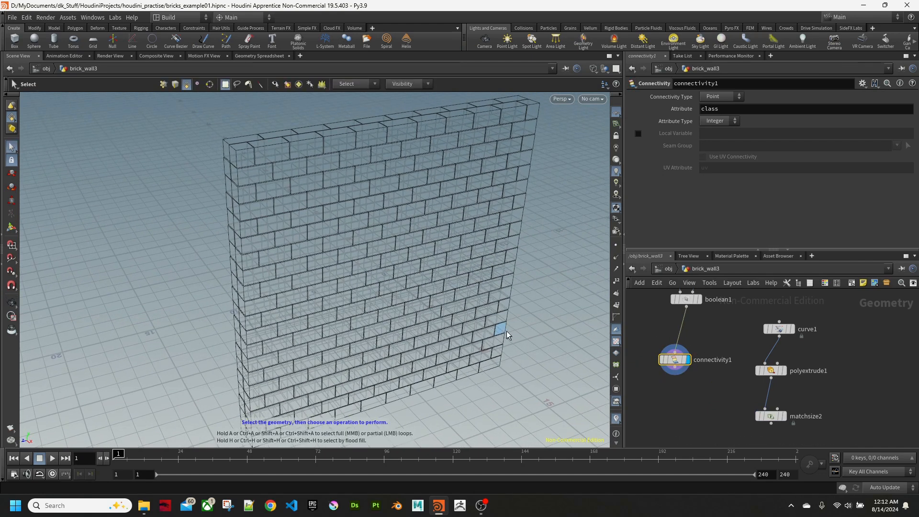
{"action": "key", "text": "Tab"}
{"action": "mouse_move", "coordinate": [701, 389]}
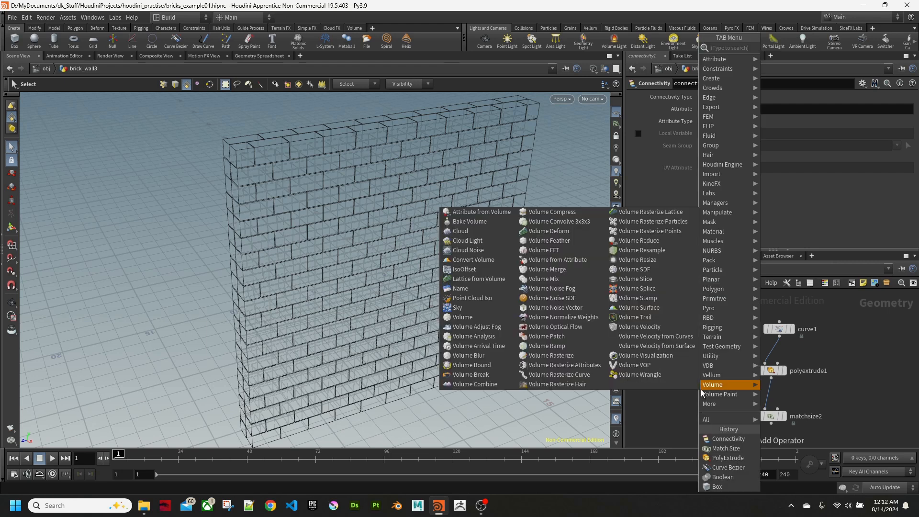
{"action": "left_click", "coordinate": [648, 420]}
Step: Set the Connectivity node's attribute name to piece and its connectivity type to Primitive
{"action": "double_click", "coordinate": [728, 107]}
{"action": "type", "text": "pri"}
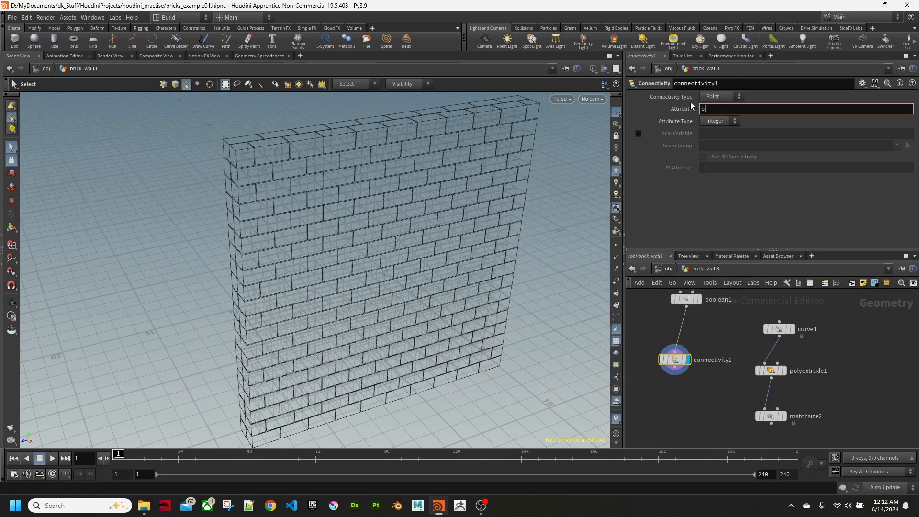
{"action": "key", "text": "Return"}
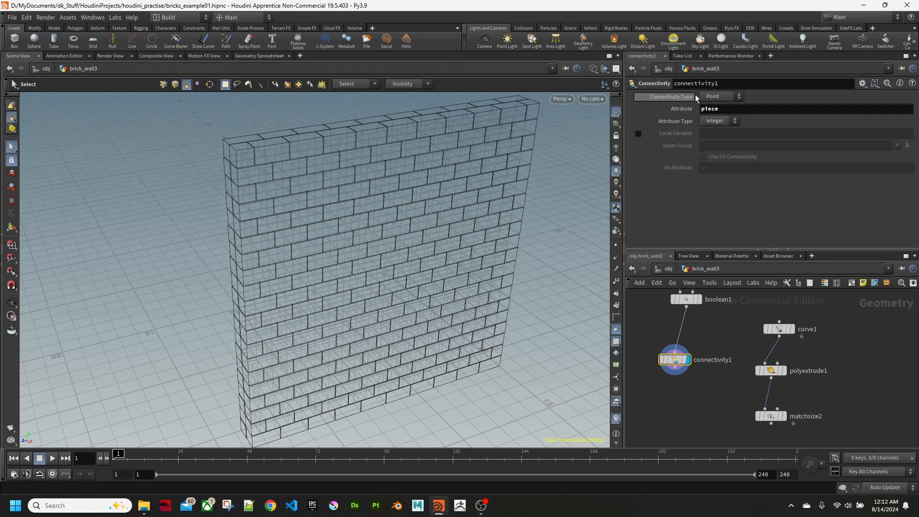
{"action": "left_click", "coordinate": [718, 96]}
{"action": "left_click", "coordinate": [714, 116]}
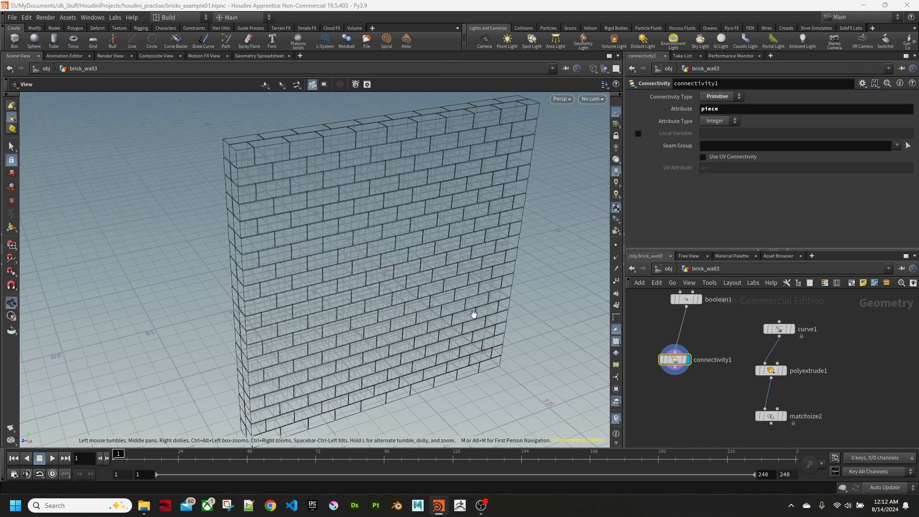
Step: Add an Assemble node fed by connectivity1, display its result and enable Create Packed Primitives
{"action": "middle_click_drag", "start_coordinate": [473, 311], "coordinate": [445, 312], "text": "alt"}
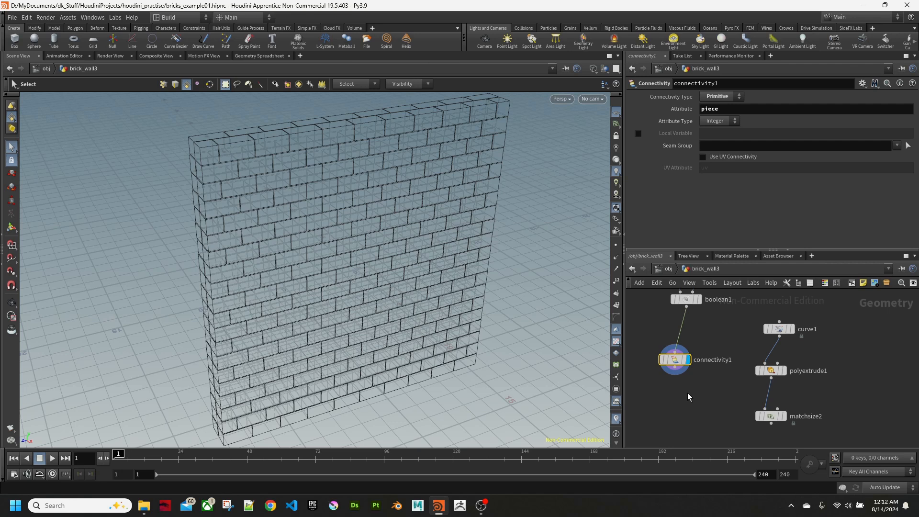
{"action": "key", "text": "Tab"}
{"action": "type", "text": "as"}
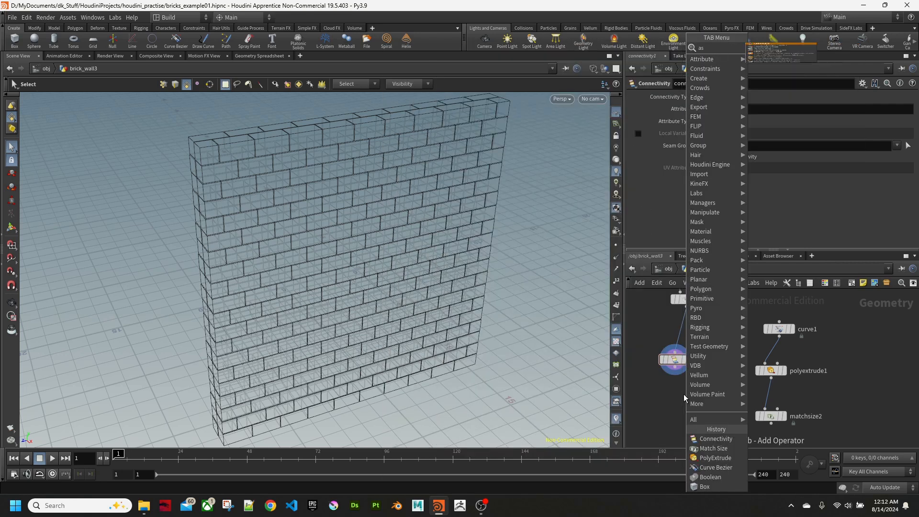
{"action": "key", "text": "Return"}
{"action": "left_click", "coordinate": [684, 394]}
{"action": "left_click_drag", "start_coordinate": [675, 370], "coordinate": [686, 387]}
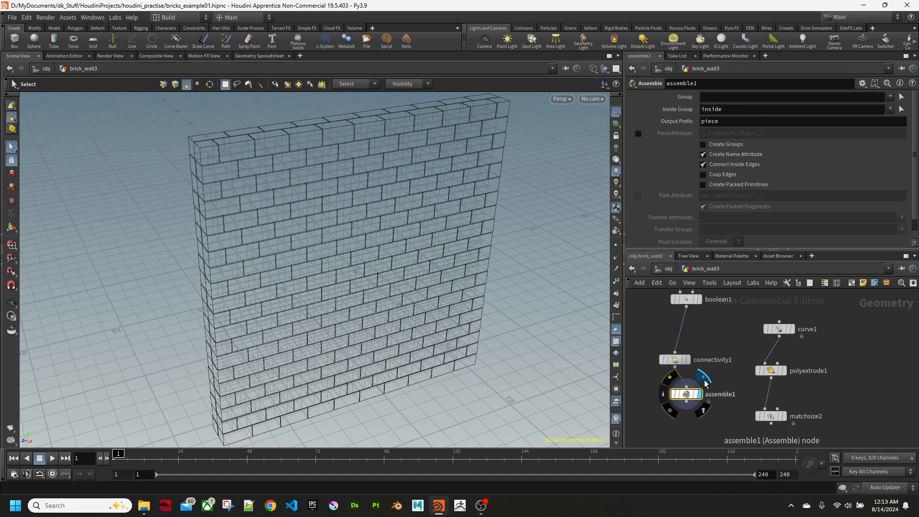
{"action": "left_click", "coordinate": [740, 185]}
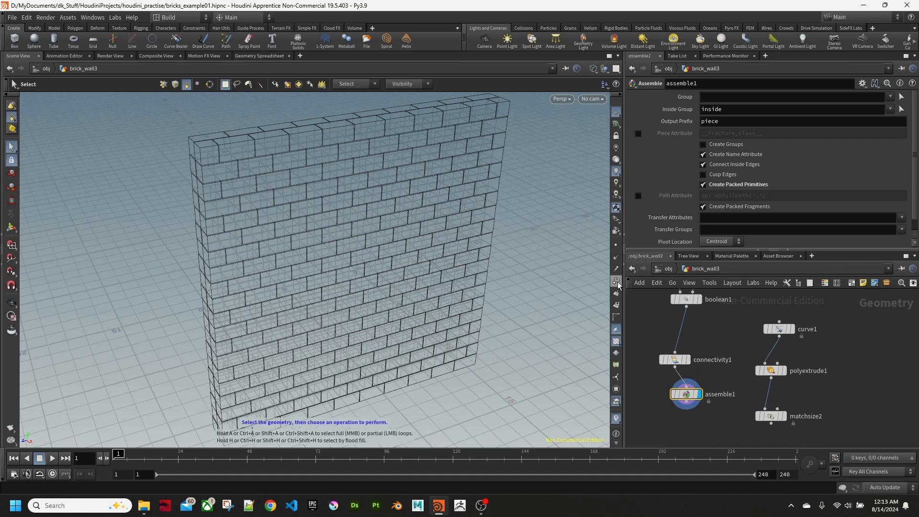
Step: Show primitive numbers on the wall's bricks and switch the viewport from wireframe to shaded display
{"action": "left_click", "coordinate": [616, 306]}
{"action": "middle_click_drag", "start_coordinate": [201, 175], "coordinate": [236, 257], "text": "alt"}
{"action": "right_click_drag", "start_coordinate": [236, 257], "coordinate": [436, 200], "text": "alt"}
{"action": "left_click_drag", "start_coordinate": [435, 200], "coordinate": [474, 166], "text": "alt"}
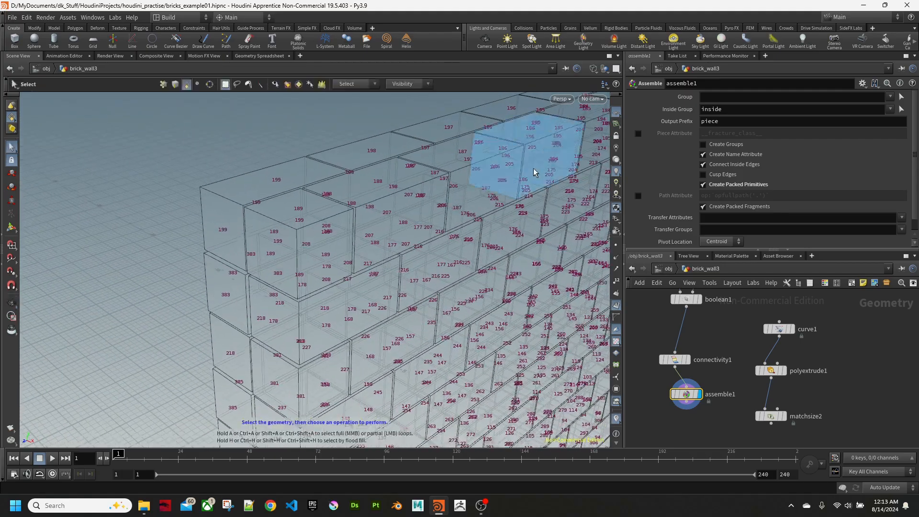
{"action": "key", "text": "shift+w"}
{"action": "left_click_drag", "start_coordinate": [345, 240], "coordinate": [332, 238], "text": "alt"}
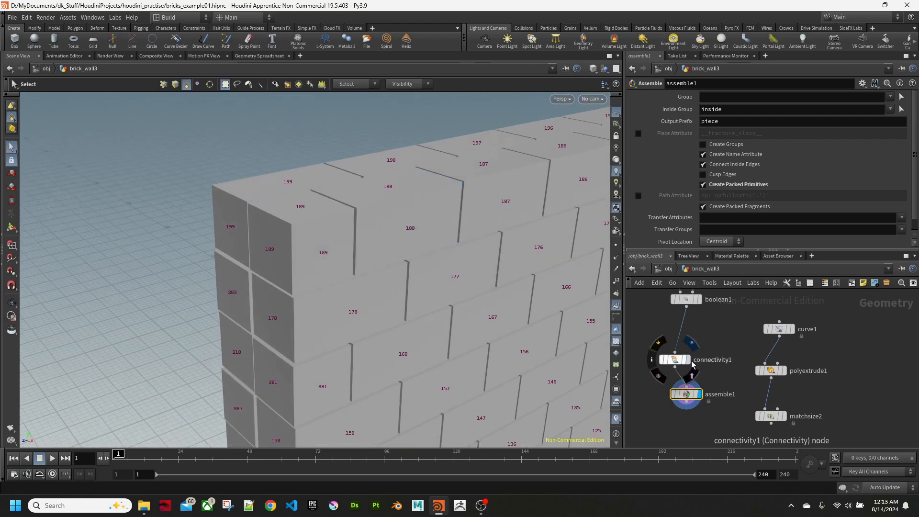
Step: Compare the primitive numbering of the bricks in connectivity1 and assemble1, ending on assemble1 with the primitive numbers hidden
{"action": "left_click", "coordinate": [693, 347]}
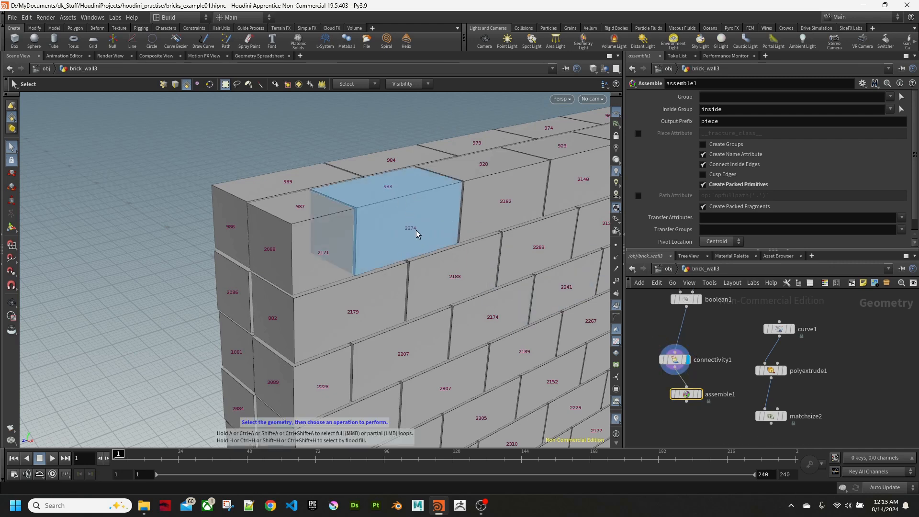
{"action": "left_click", "coordinate": [705, 381]}
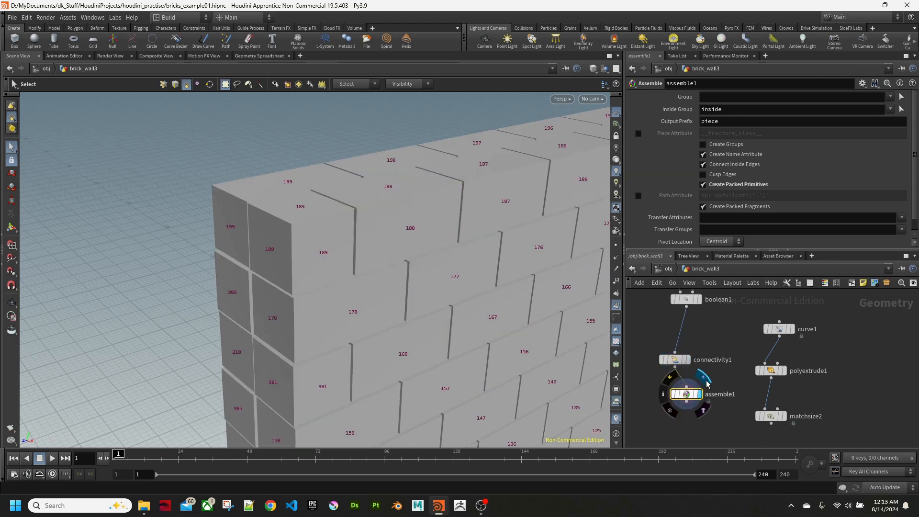
{"action": "left_click_drag", "start_coordinate": [440, 298], "coordinate": [402, 305]}
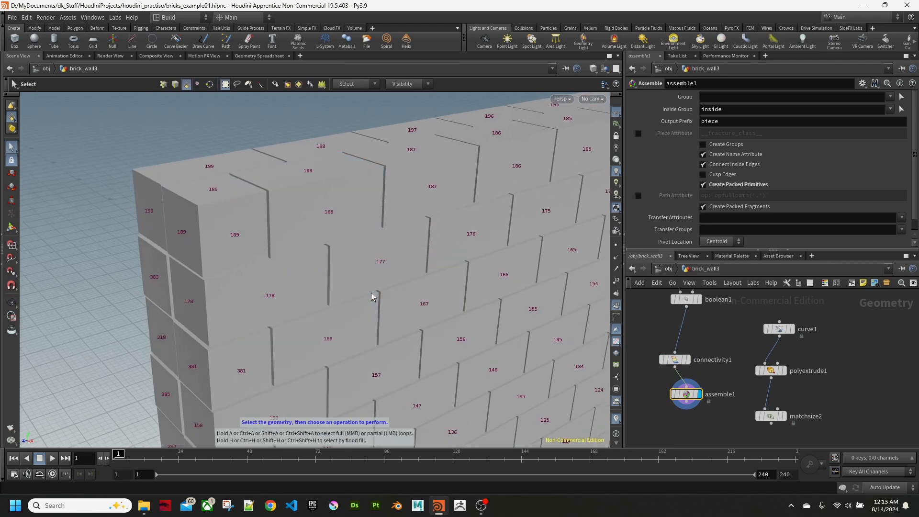
{"action": "right_click_drag", "start_coordinate": [426, 318], "coordinate": [519, 387]}
{"action": "middle_click_drag", "start_coordinate": [519, 388], "coordinate": [410, 278]}
{"action": "left_click_drag", "start_coordinate": [410, 279], "coordinate": [372, 312]}
{"action": "left_click", "coordinate": [616, 304]}
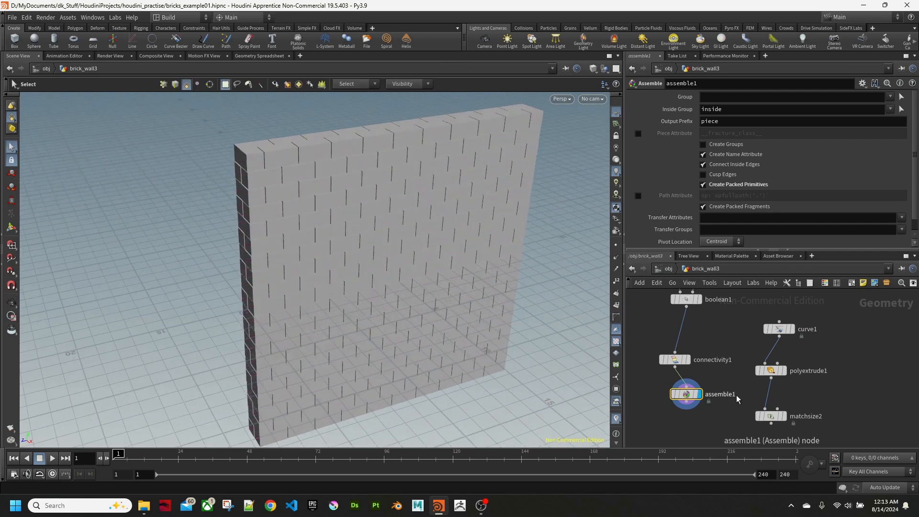
Step: Add a Group node below assemble1 and connect the packed bricks into its first input
{"action": "left_click_drag", "start_coordinate": [739, 421], "coordinate": [741, 337]}
{"action": "key", "text": "Tab"}
{"action": "type", "text": "grou"}
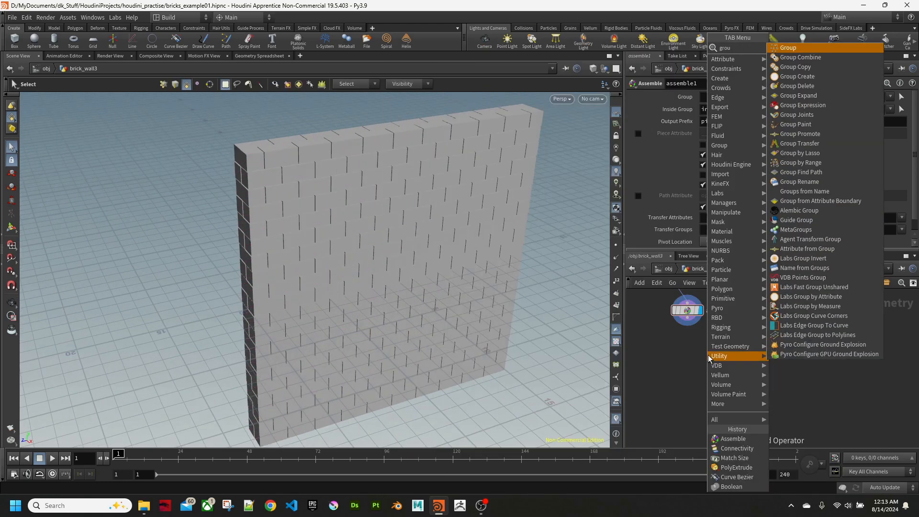
{"action": "key", "text": "Return"}
{"action": "left_click", "coordinate": [708, 354]}
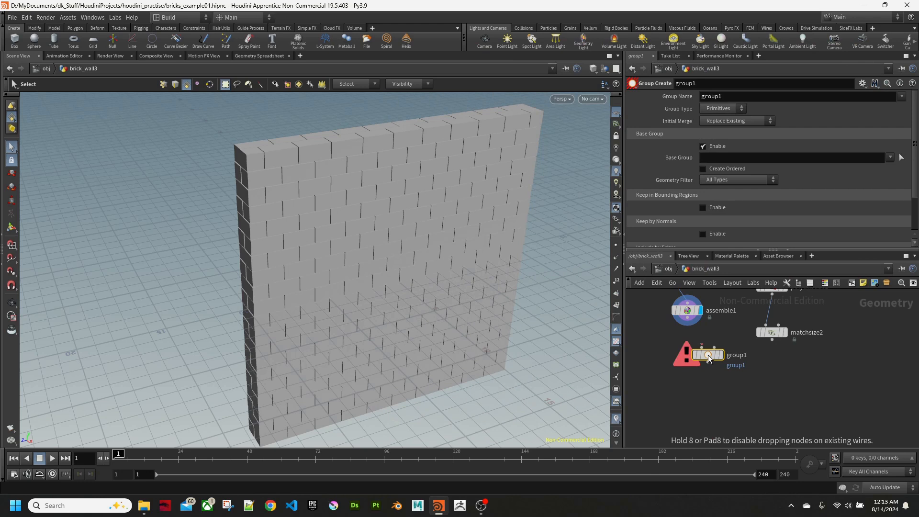
{"action": "left_click_drag", "start_coordinate": [687, 327], "coordinate": [705, 386]}
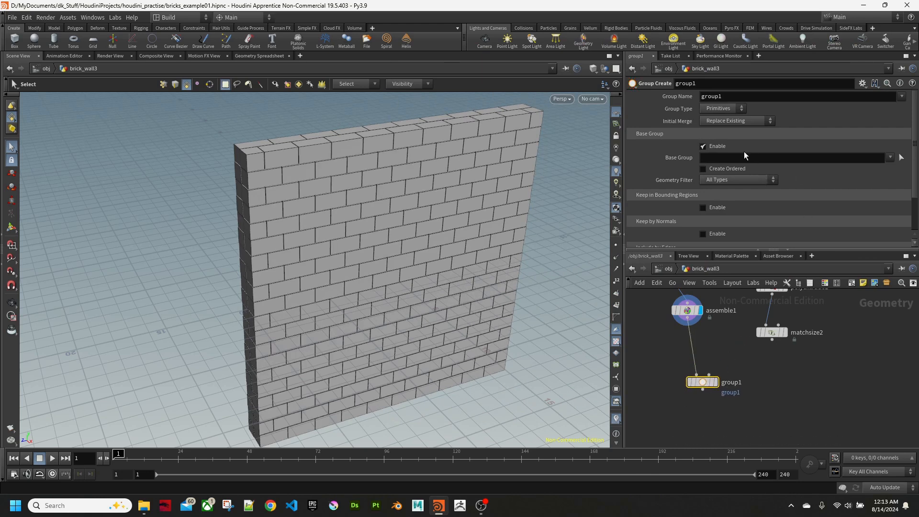
Step: Disable the Base Group option on the Group node and name the group deleteGroup
{"action": "left_click", "coordinate": [714, 145]}
{"action": "double_click", "coordinate": [723, 97]}
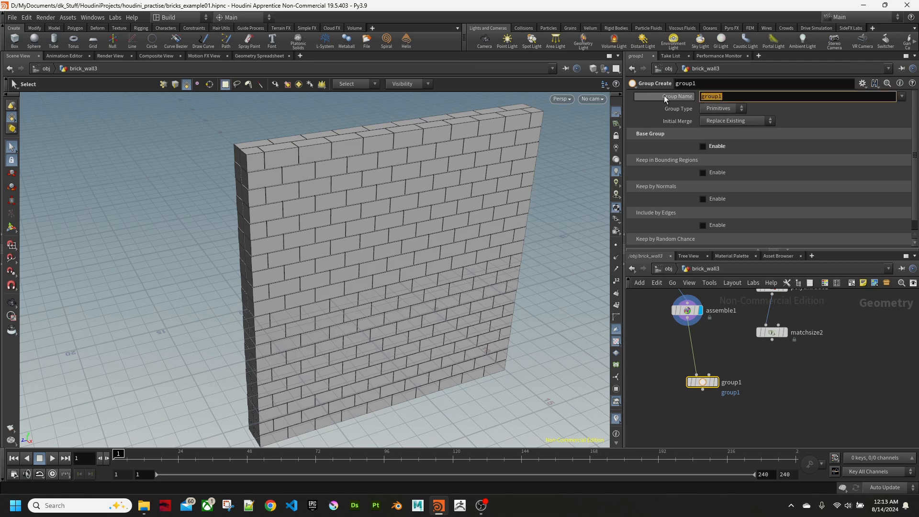
{"action": "type", "text": "delet"}
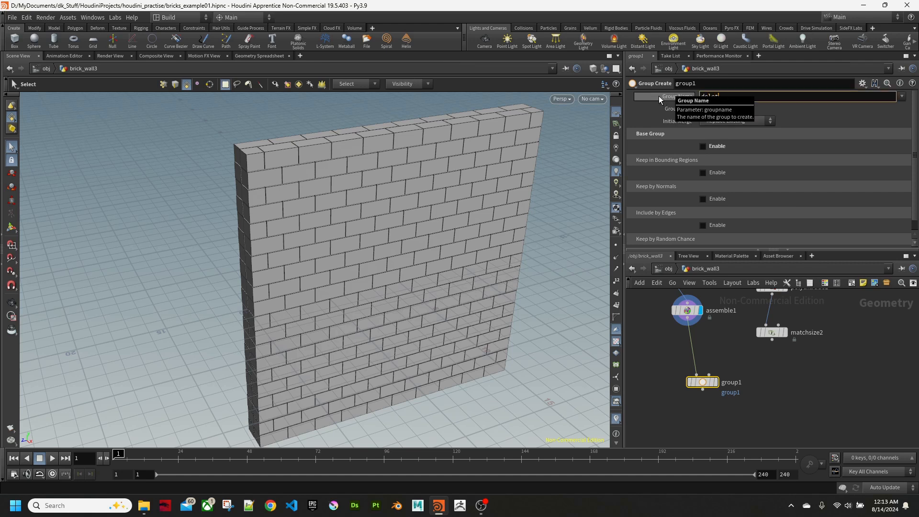
{"action": "type", "text": "eGroup"}
{"action": "key", "text": "Return"}
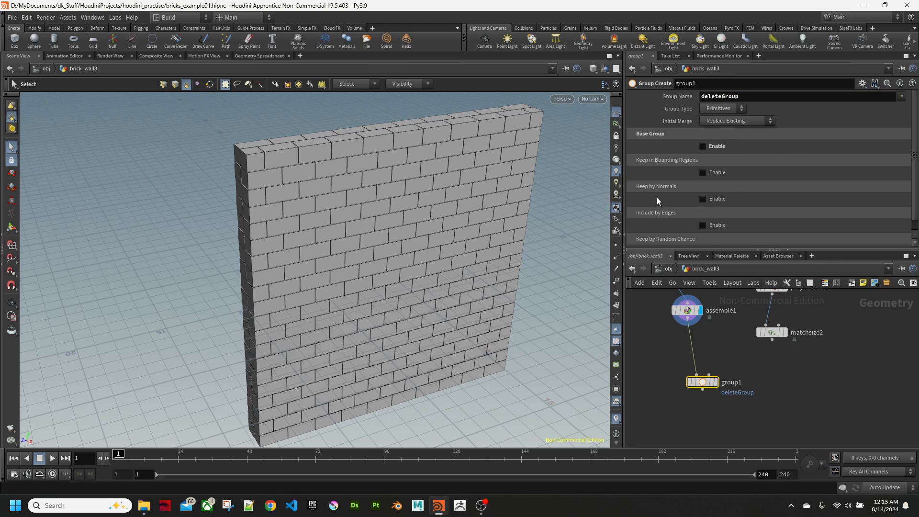
Step: Enable Keep in Bounding Regions with type Bounding Object, feed matchsize2 into the group's second input, and display group1
{"action": "left_click", "coordinate": [702, 172]}
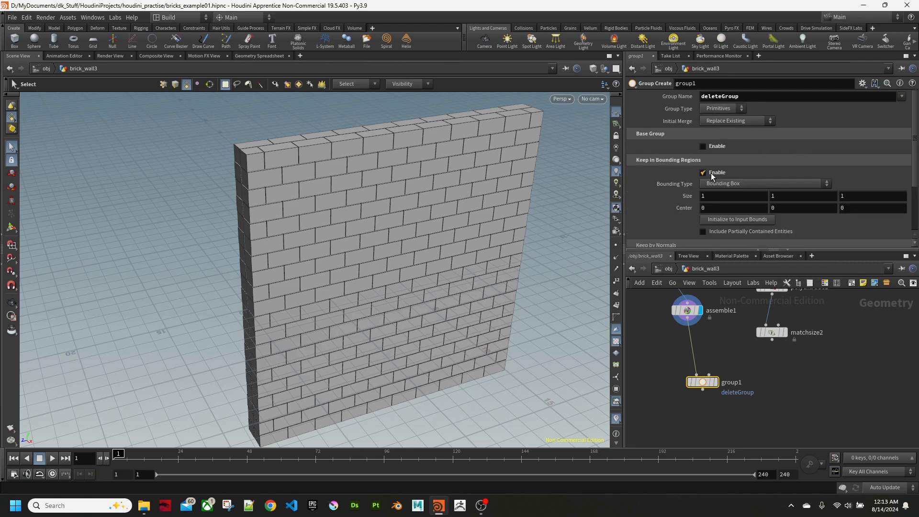
{"action": "left_click", "coordinate": [748, 184]}
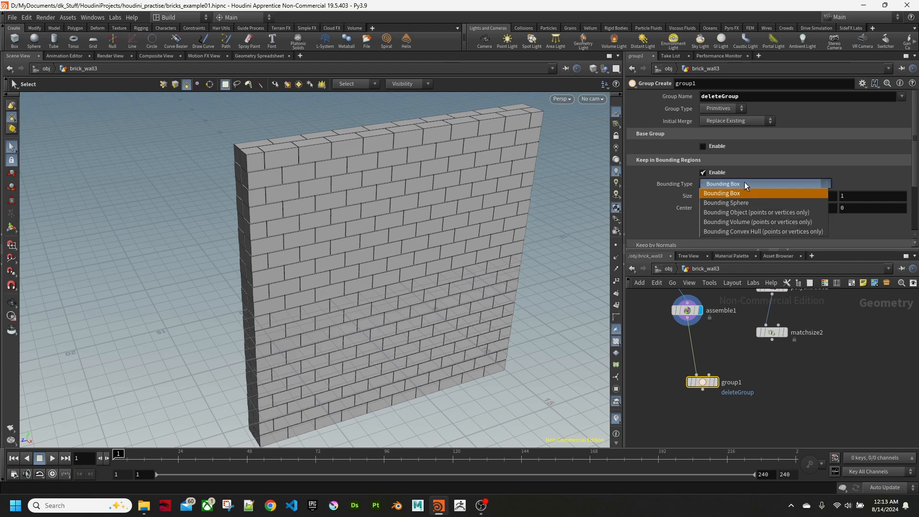
{"action": "left_click", "coordinate": [745, 214]}
{"action": "left_click", "coordinate": [772, 340]}
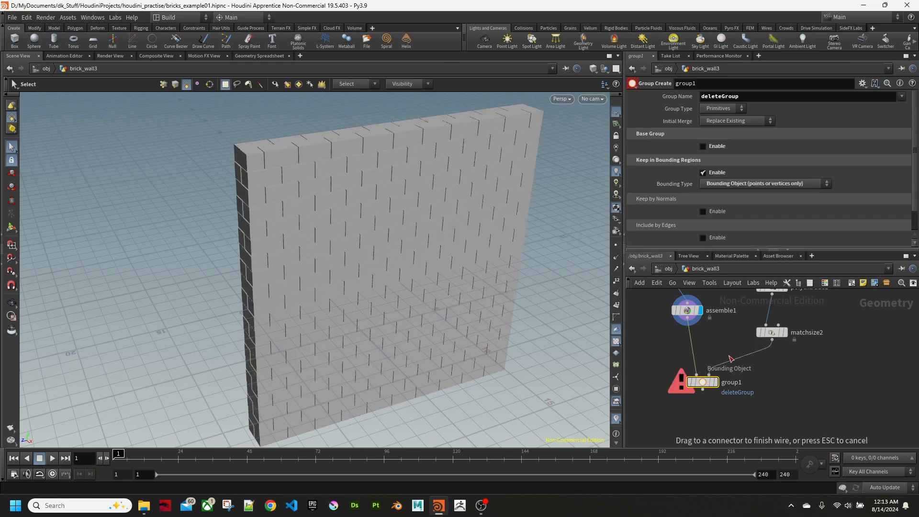
{"action": "left_click", "coordinate": [715, 372]}
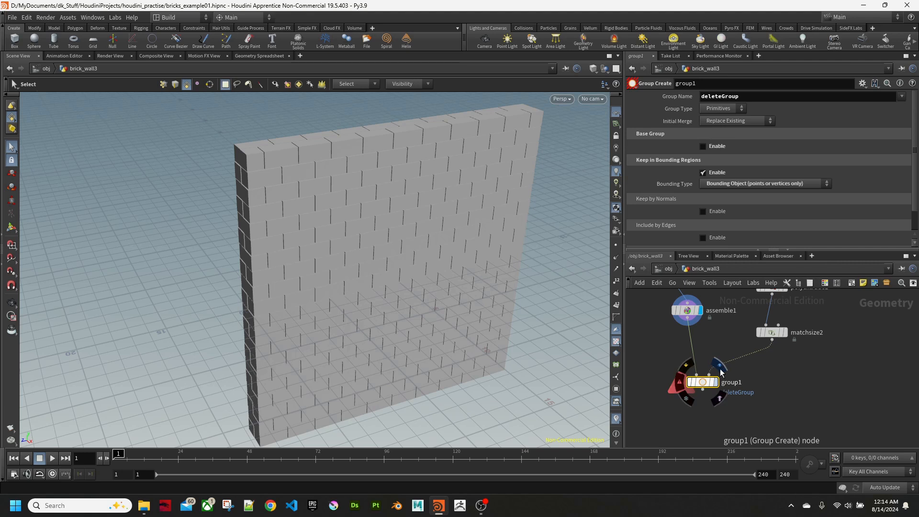
{"action": "left_click", "coordinate": [719, 364]}
{"action": "key", "text": "Escape"}
{"action": "left_click_drag", "start_coordinate": [496, 322], "coordinate": [543, 343]}
Step: Add a Blast node below group1, connect group1 into it and display the Blast result
{"action": "mouse_move", "coordinate": [765, 394]}
{"action": "middle_mouse_down"}
{"action": "mouse_move", "coordinate": [765, 352]}
{"action": "mouse_move", "coordinate": [774, 382]}
{"action": "mouse_move", "coordinate": [766, 403]}
{"action": "mouse_move", "coordinate": [774, 391]}
{"action": "middle_mouse_up"}
{"action": "key", "text": "Tab"}
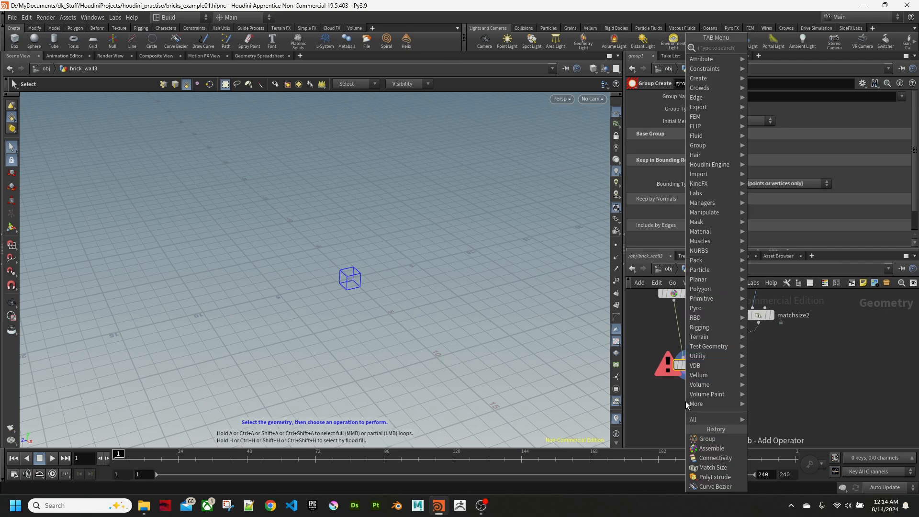
{"action": "mouse_move", "coordinate": [692, 416]}
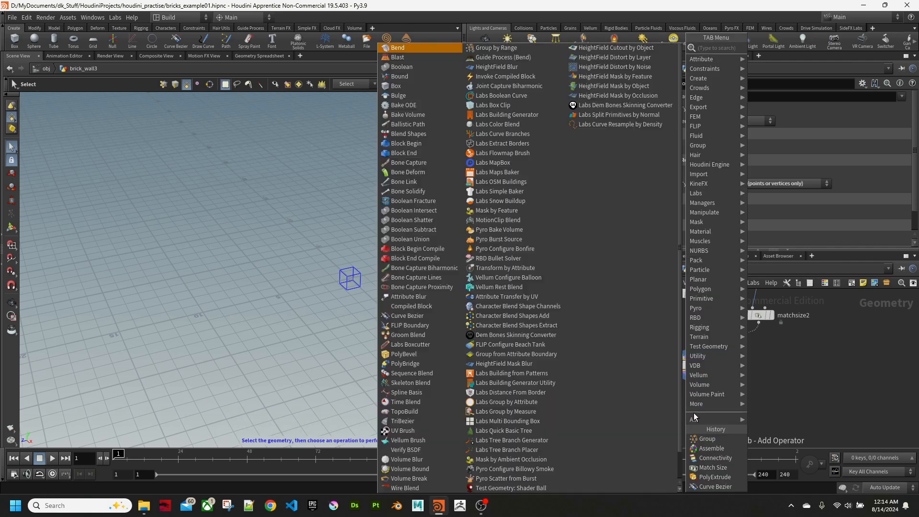
{"action": "type", "text": "blast"}
{"action": "key", "text": "Return"}
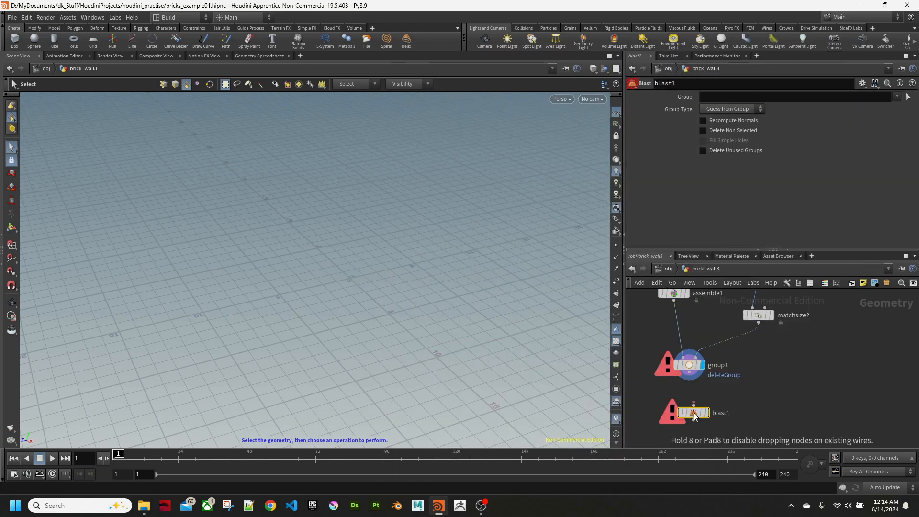
{"action": "left_click_drag", "start_coordinate": [689, 382], "coordinate": [694, 407]}
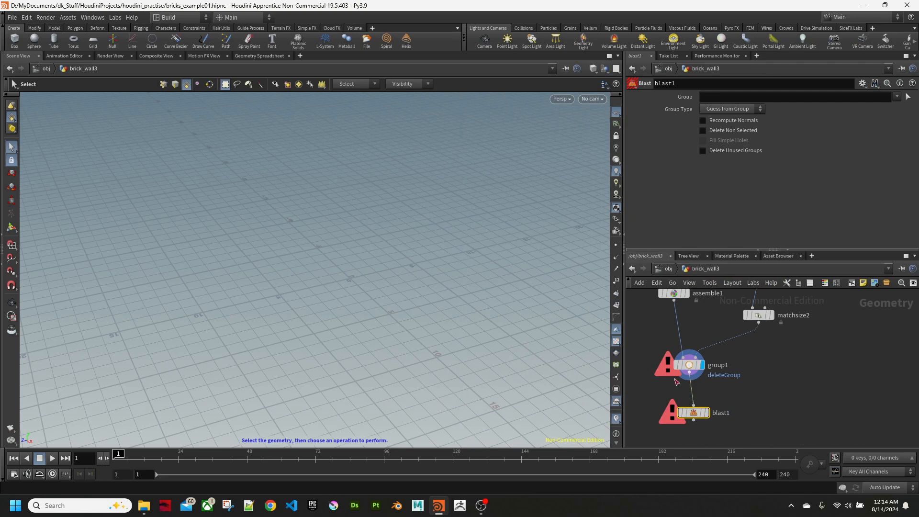
{"action": "left_click", "coordinate": [707, 413]}
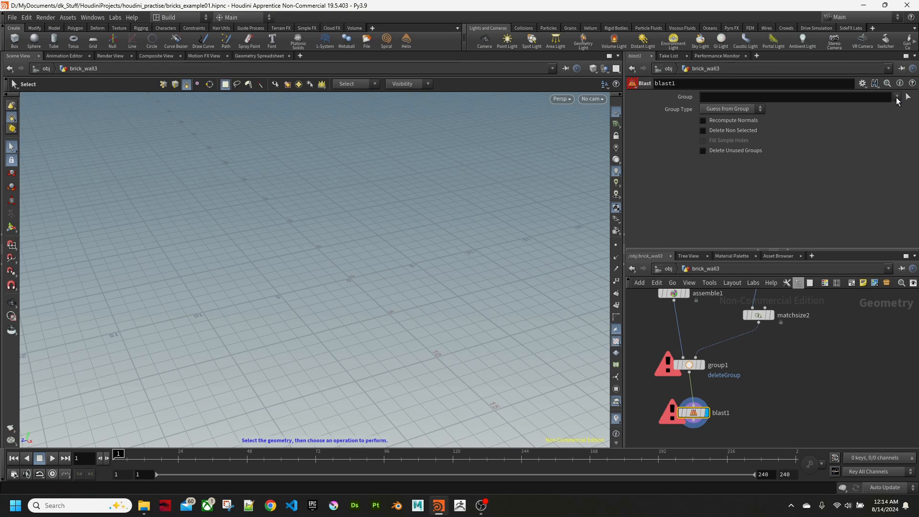
{"action": "mouse_move", "coordinate": [693, 415]}
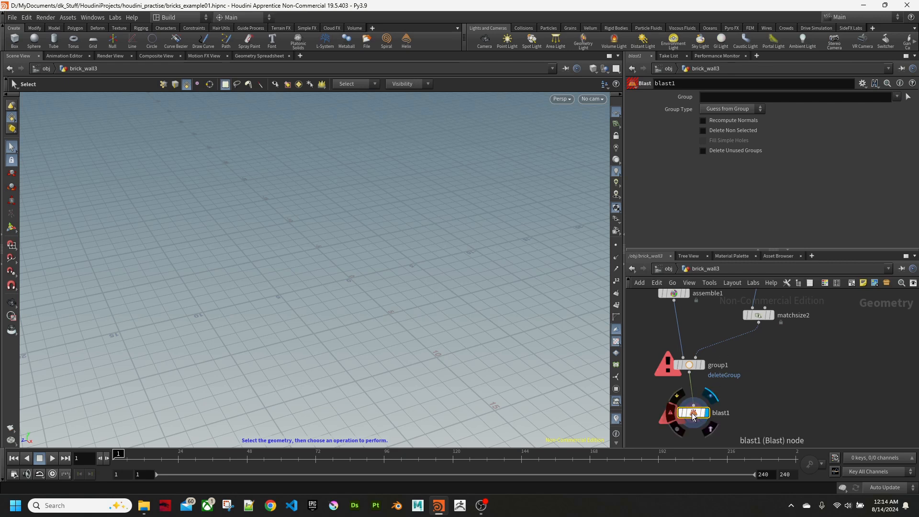
Step: Change the group type of group1 to Points
{"action": "left_click", "coordinate": [690, 365]}
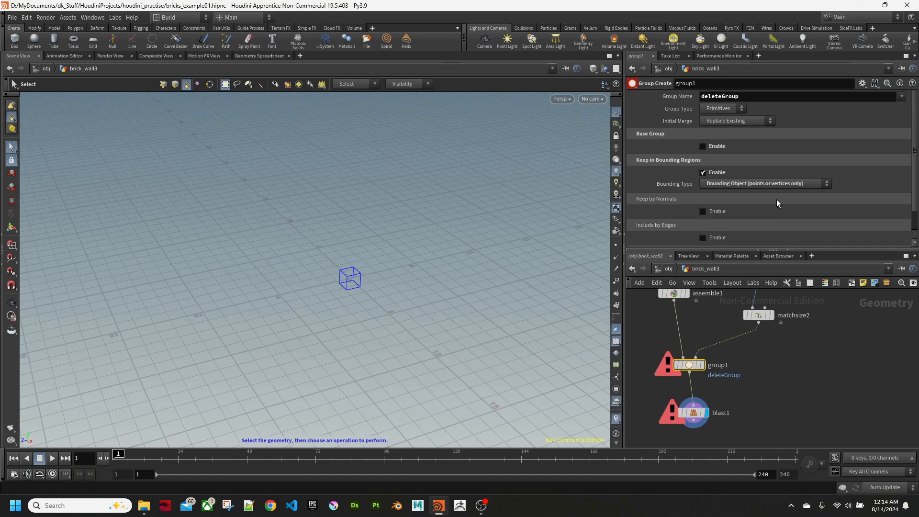
{"action": "left_click", "coordinate": [720, 109]}
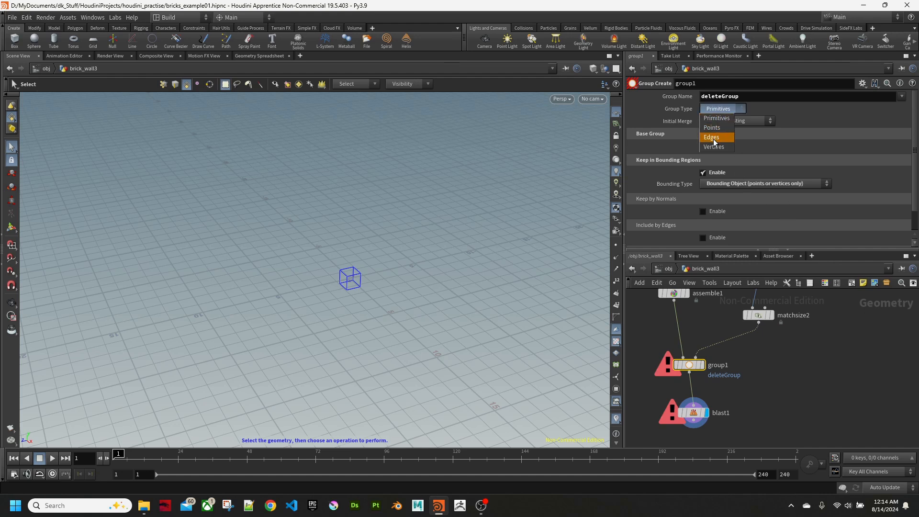
{"action": "left_click", "coordinate": [713, 128]}
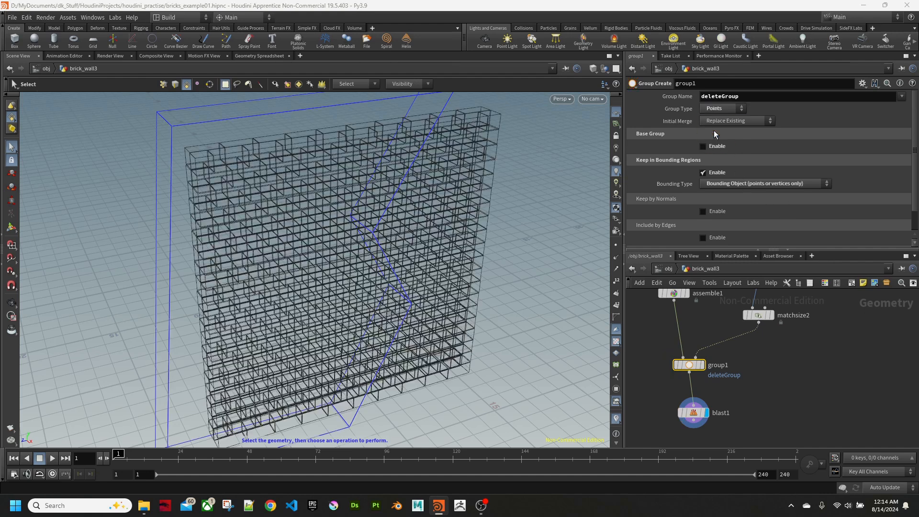
Step: Set the Blast node's group to deleteGroup so the grouped bricks are removed
{"action": "left_click", "coordinate": [695, 414]}
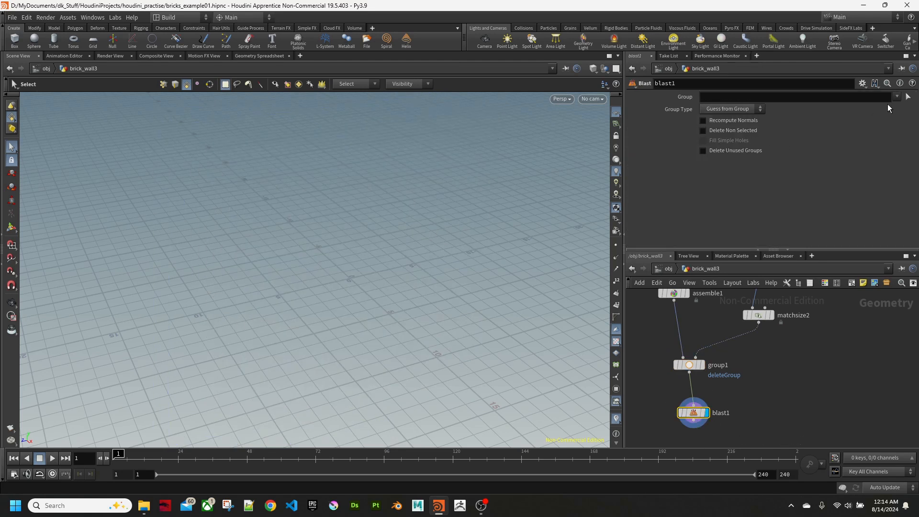
{"action": "left_click", "coordinate": [896, 97]}
{"action": "left_click", "coordinate": [879, 107]}
{"action": "left_click_drag", "start_coordinate": [488, 252], "coordinate": [471, 267], "text": "alt"}
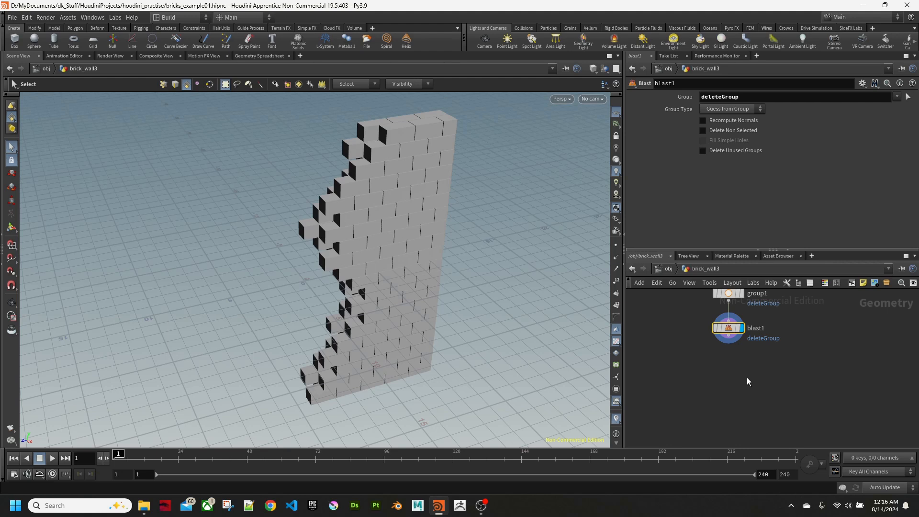
Step: Add an Unpack node below blast1, connect blast1 into it and display the unpacked bricks
{"action": "middle_click_drag", "start_coordinate": [747, 382], "coordinate": [746, 363]}
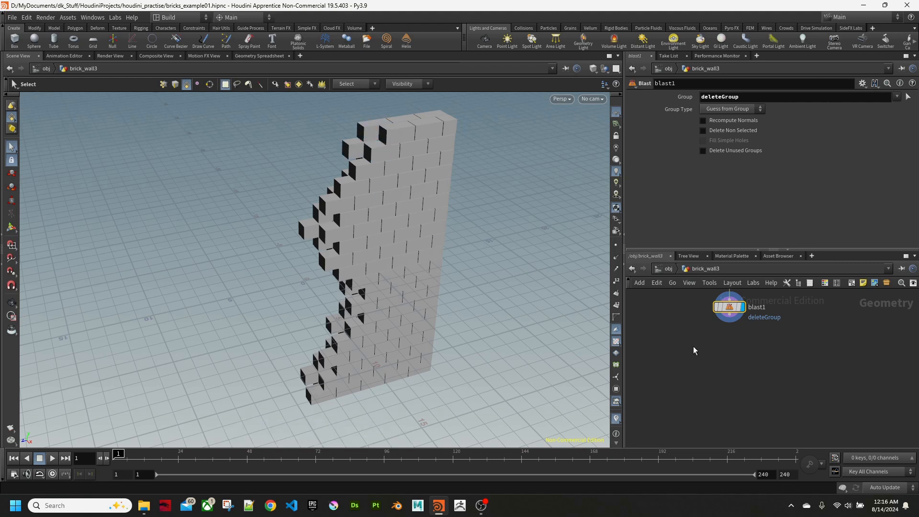
{"action": "key", "text": "Tab"}
{"action": "type", "text": "u"}
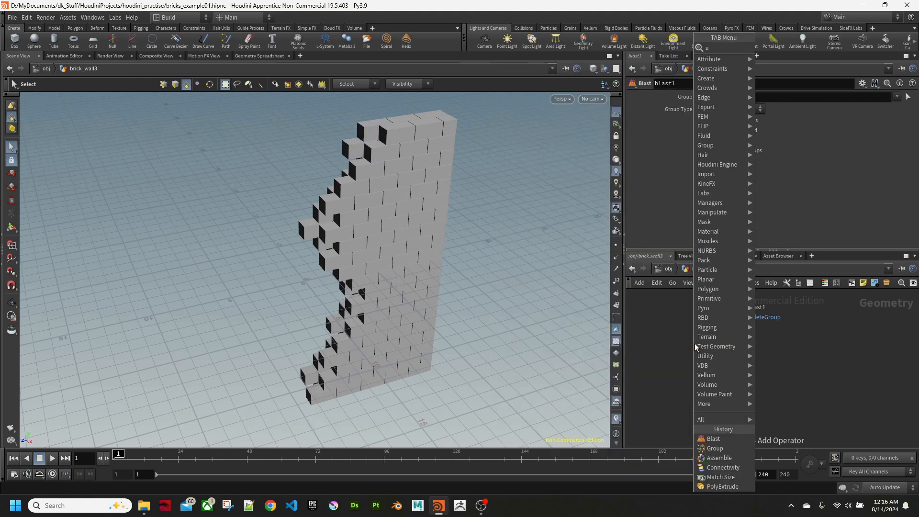
{"action": "type", "text": "npack"}
{"action": "key", "text": "Return"}
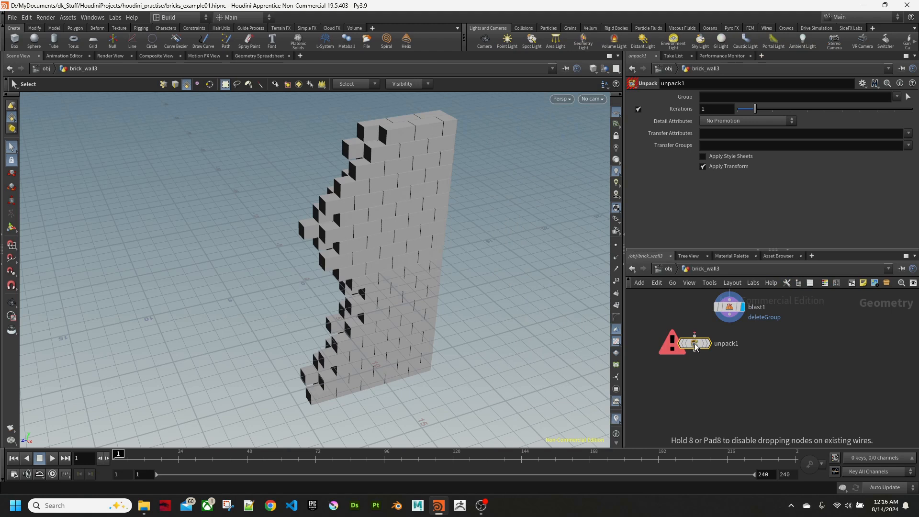
{"action": "left_click_drag", "start_coordinate": [729, 314], "coordinate": [731, 352]}
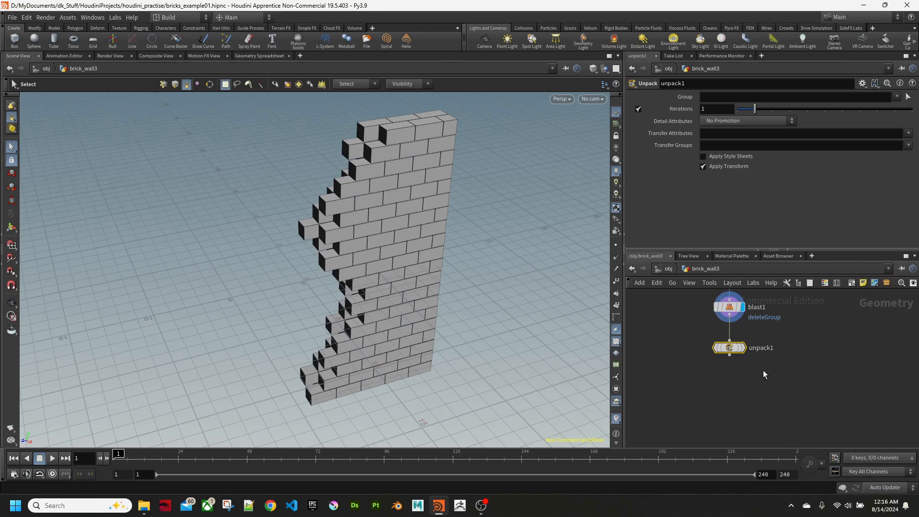
{"action": "middle_click_drag", "start_coordinate": [756, 393], "coordinate": [729, 366]}
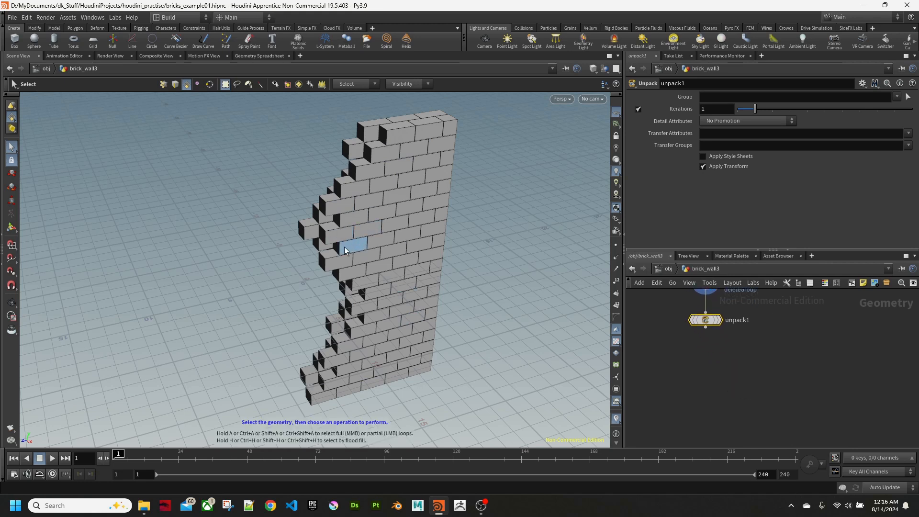
{"action": "mouse_move", "coordinate": [718, 367]}
{"action": "middle_mouse_down"}
{"action": "mouse_move", "coordinate": [732, 387]}
{"action": "mouse_move", "coordinate": [718, 355]}
{"action": "middle_mouse_up"}
{"action": "left_click", "coordinate": [740, 328]}
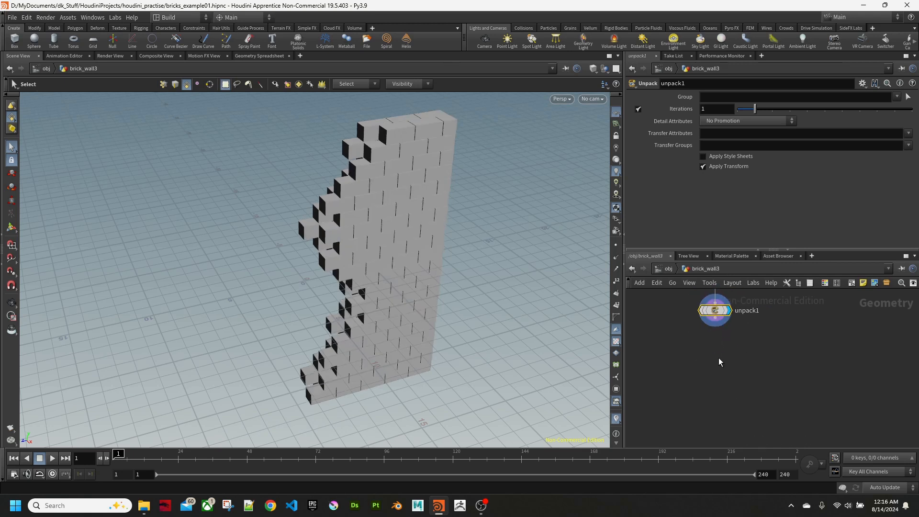
Step: Add a For-Each Connected Piece loop, delete its extra connectivity node and connect unpack1 into foreach_begin1
{"action": "key", "text": "Tab"}
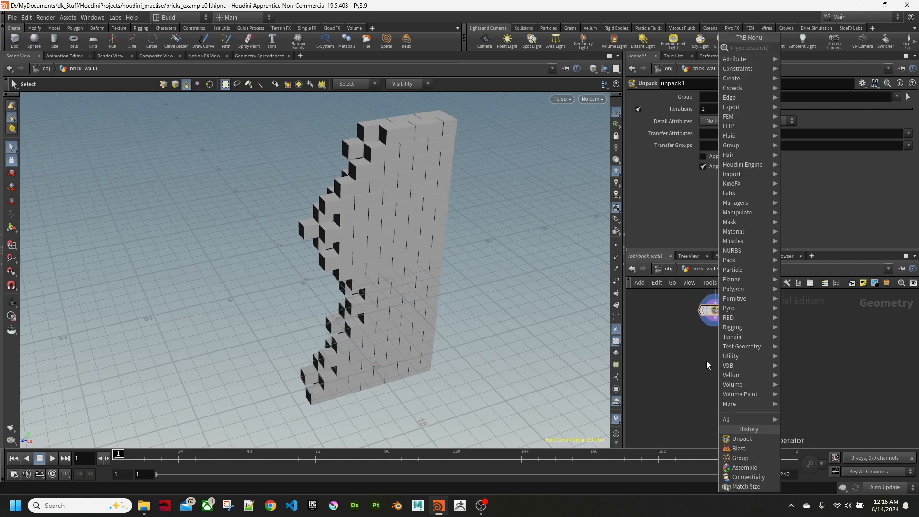
{"action": "type", "text": "forea"}
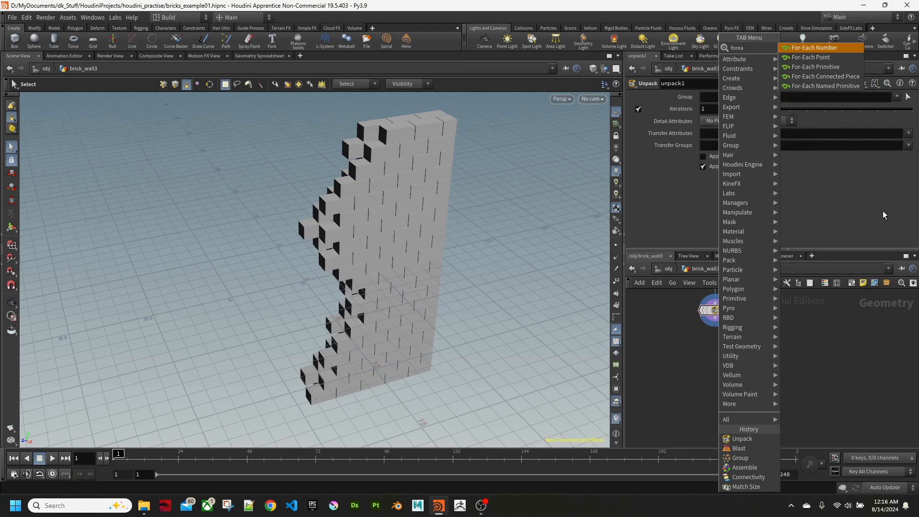
{"action": "left_click", "coordinate": [839, 81]}
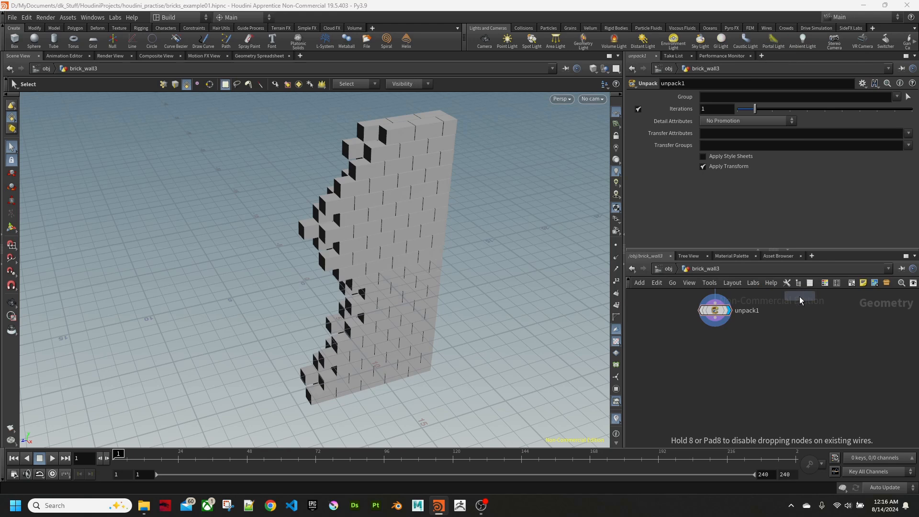
{"action": "left_click", "coordinate": [733, 349]}
{"action": "left_click_drag", "start_coordinate": [824, 348], "coordinate": [681, 357]}
{"action": "key", "text": "Delete"}
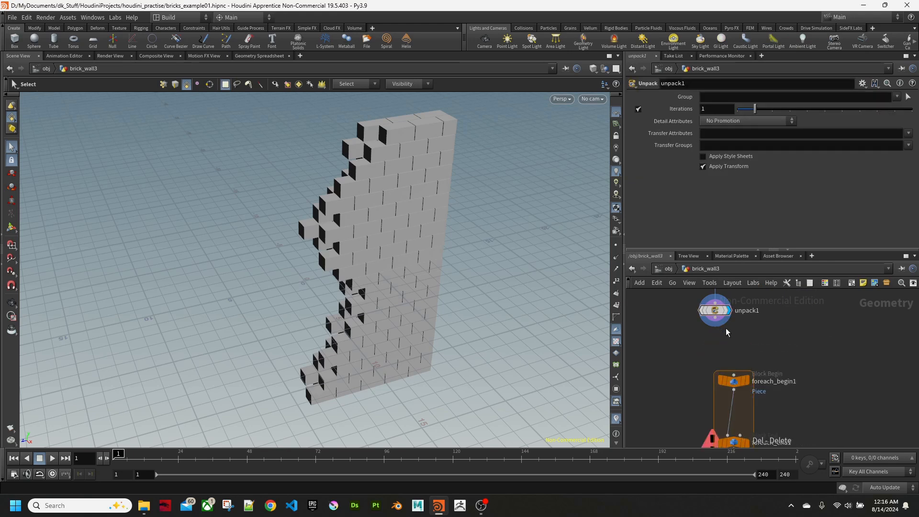
{"action": "left_click_drag", "start_coordinate": [714, 326], "coordinate": [733, 374]}
Step: Set the Piece Attribute of foreach_end1 to piece
{"action": "middle_click_drag", "start_coordinate": [802, 406], "coordinate": [787, 329]}
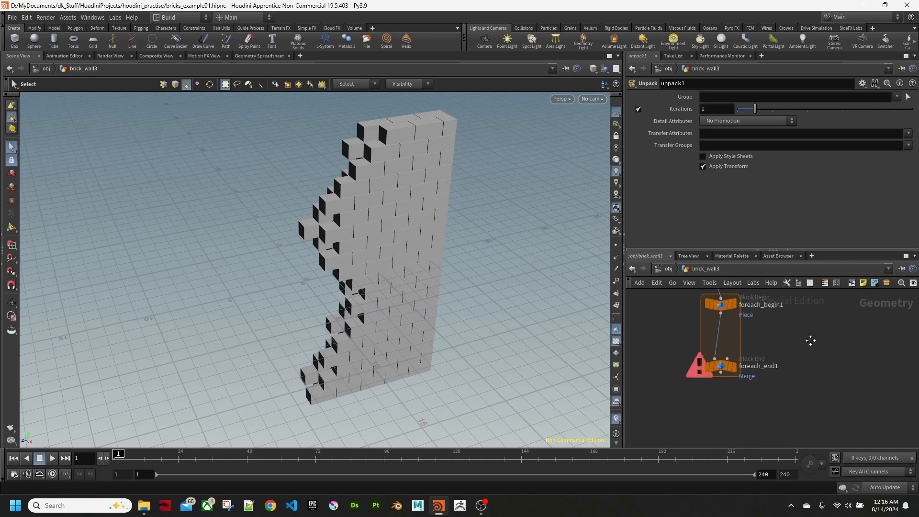
{"action": "left_click", "coordinate": [718, 367]}
{"action": "double_click", "coordinate": [717, 134]}
{"action": "type", "text": "pie"}
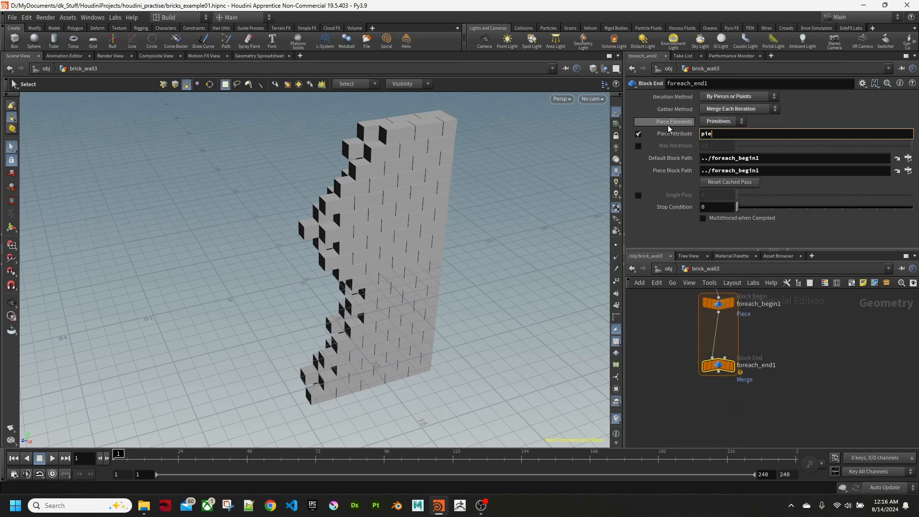
{"action": "type", "text": "ce"}
{"action": "key", "text": "Return"}
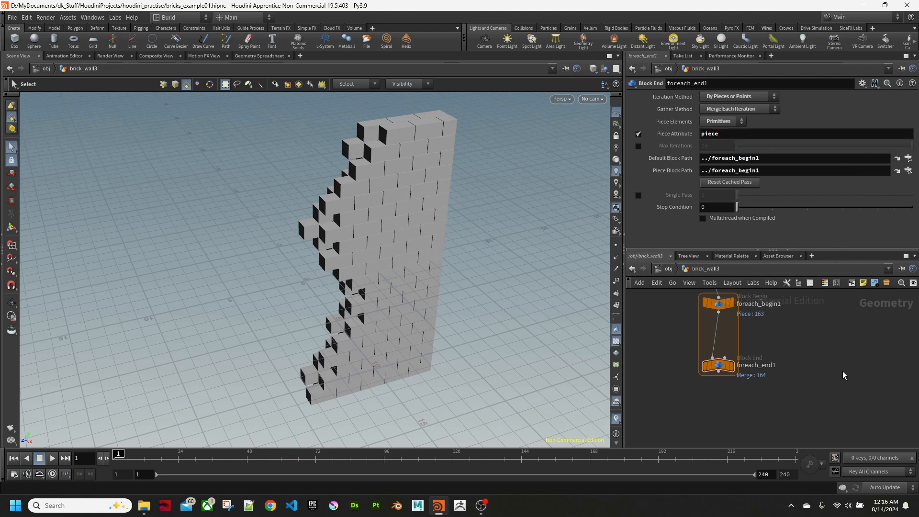
Step: Line up foreach_begin1 and foreach_end1 beneath unpack1, leaving room for nodes between them
{"action": "middle_click_drag", "start_coordinate": [818, 358], "coordinate": [808, 406]}
{"action": "scroll", "coordinate": [807, 400], "scroll_direction": "down", "scroll_amount": 1}
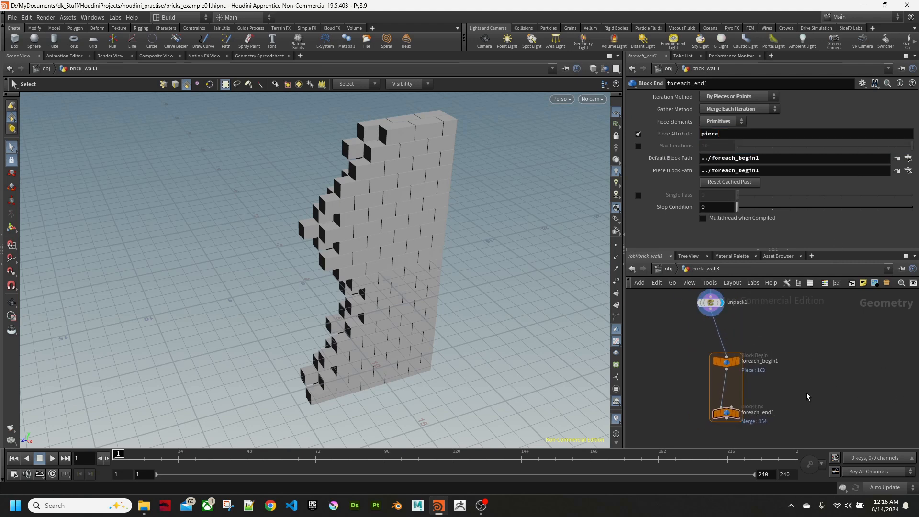
{"action": "left_click_drag", "start_coordinate": [727, 365], "coordinate": [712, 334]}
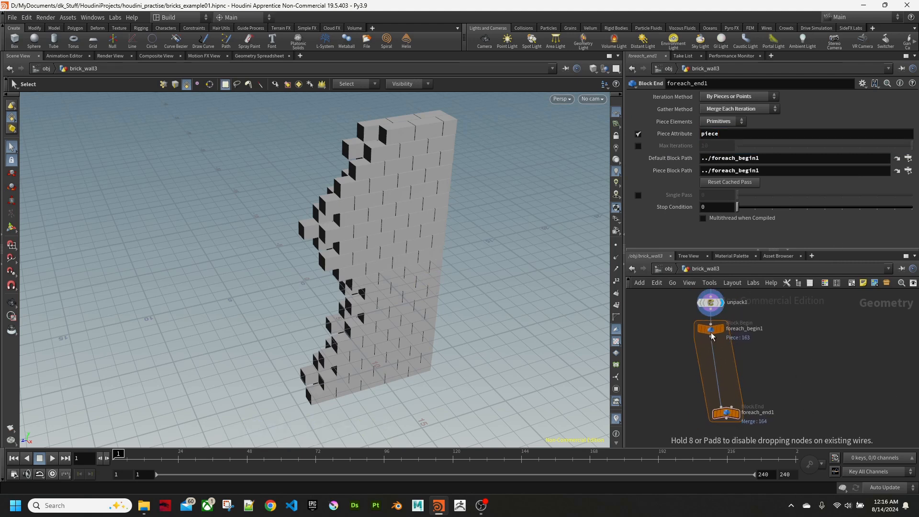
{"action": "left_click_drag", "start_coordinate": [726, 411], "coordinate": [706, 430]}
{"action": "middle_click_drag", "start_coordinate": [761, 389], "coordinate": [784, 396]}
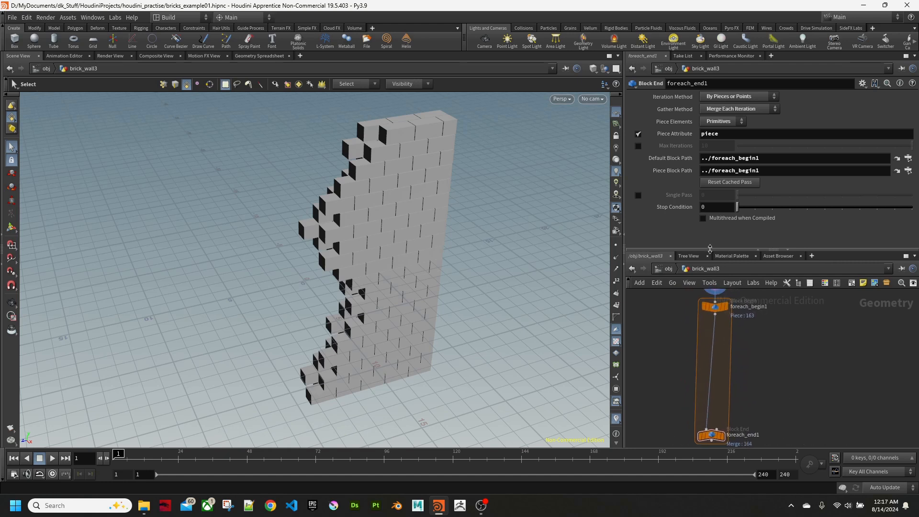
Step: Enable Single Pass at 0 on foreach_end1 and display it to view a single brick
{"action": "left_click", "coordinate": [637, 195]}
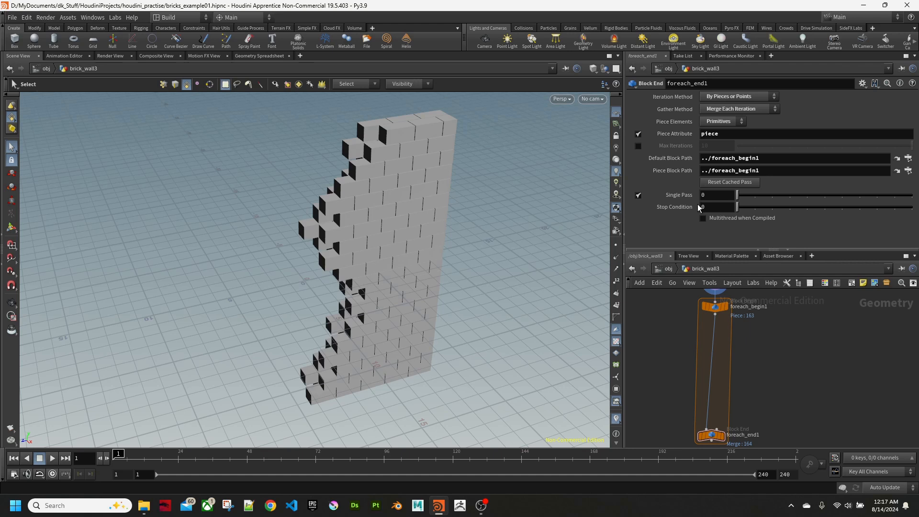
{"action": "left_click", "coordinate": [727, 428]}
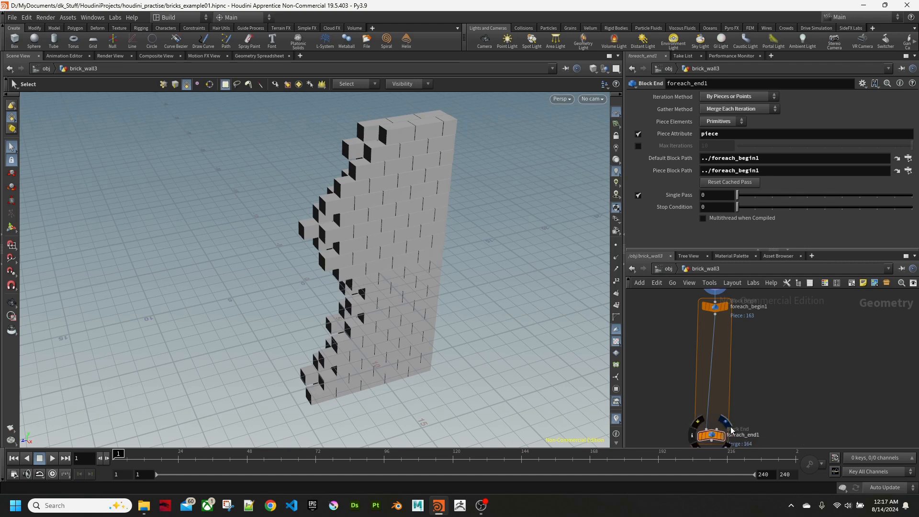
{"action": "middle_click_drag", "start_coordinate": [401, 381], "coordinate": [328, 259]}
{"action": "right_click_drag", "start_coordinate": [328, 258], "coordinate": [605, 209]}
{"action": "right_click_drag", "start_coordinate": [508, 233], "coordinate": [436, 238]}
{"action": "left_click_drag", "start_coordinate": [436, 238], "coordinate": [430, 283]}
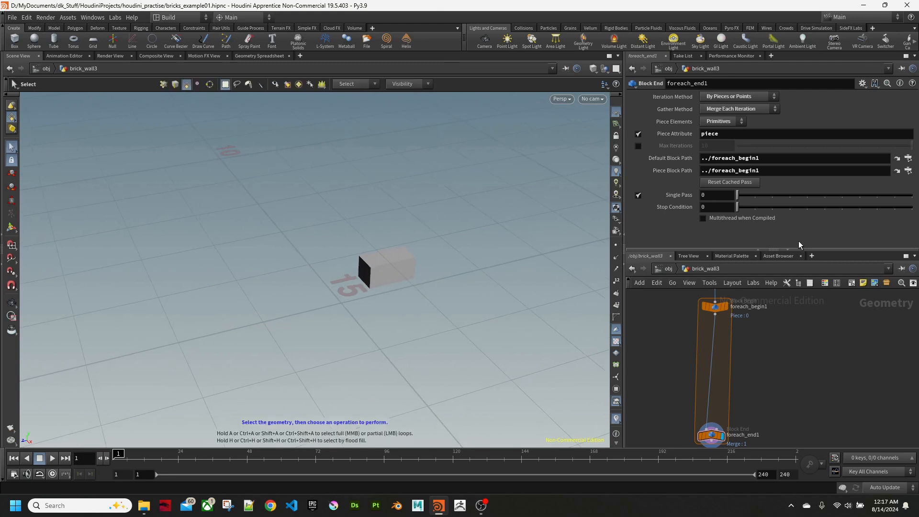
{"action": "mouse_move", "coordinate": [738, 195]}
{"action": "left_mouse_down"}
{"action": "mouse_move", "coordinate": [825, 195]}
{"action": "mouse_move", "coordinate": [742, 200]}
{"action": "left_mouse_up"}
{"action": "left_click_drag", "start_coordinate": [394, 216], "coordinate": [371, 259], "text": "alt"}
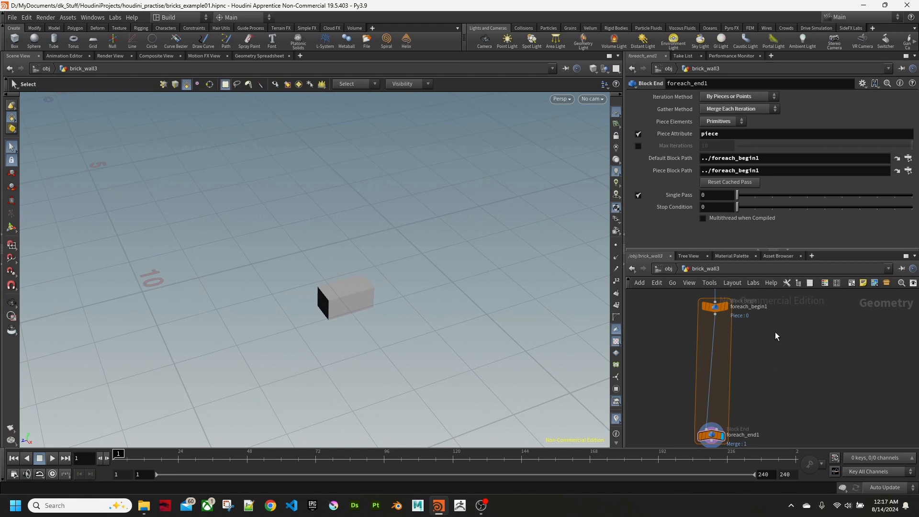
Step: Insert a Null node between foreach_begin1 and foreach_end1 and rename it edges_base
{"action": "key", "text": "Tab"}
{"action": "mouse_move", "coordinate": [775, 332]}
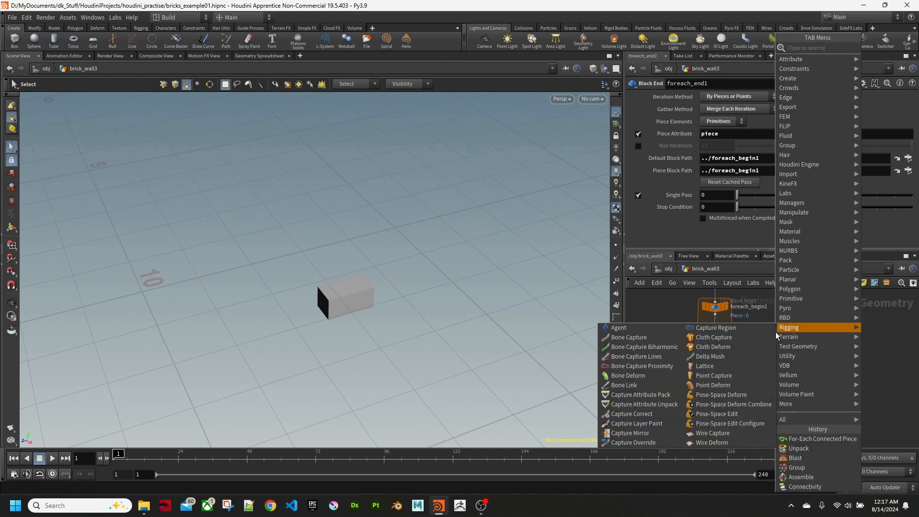
{"action": "type", "text": "null"}
{"action": "key", "text": "Return"}
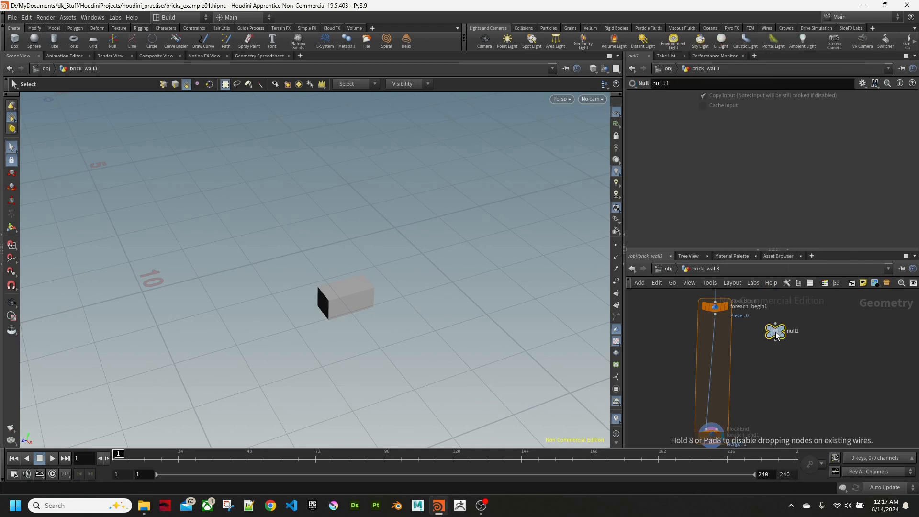
{"action": "left_click", "coordinate": [716, 335]}
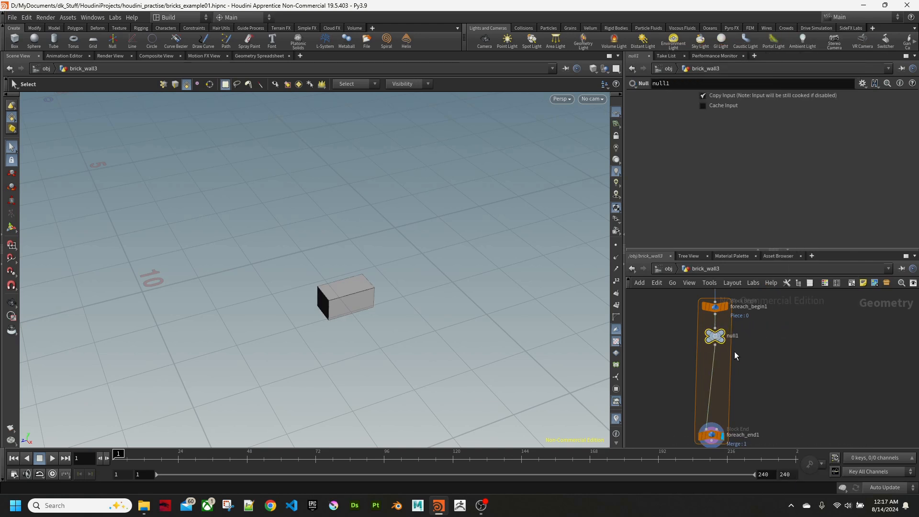
{"action": "double_click", "coordinate": [733, 335]}
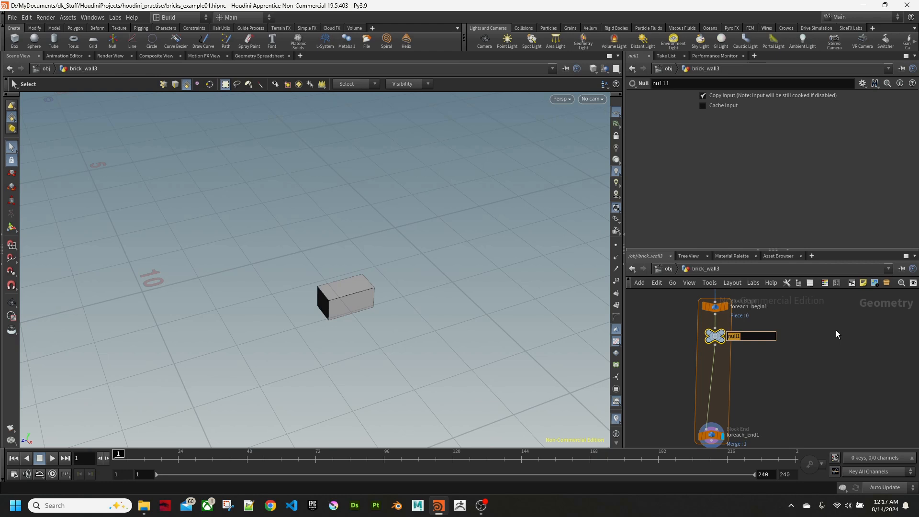
{"action": "type", "text": "edges_base"}
{"action": "key", "text": "Return"}
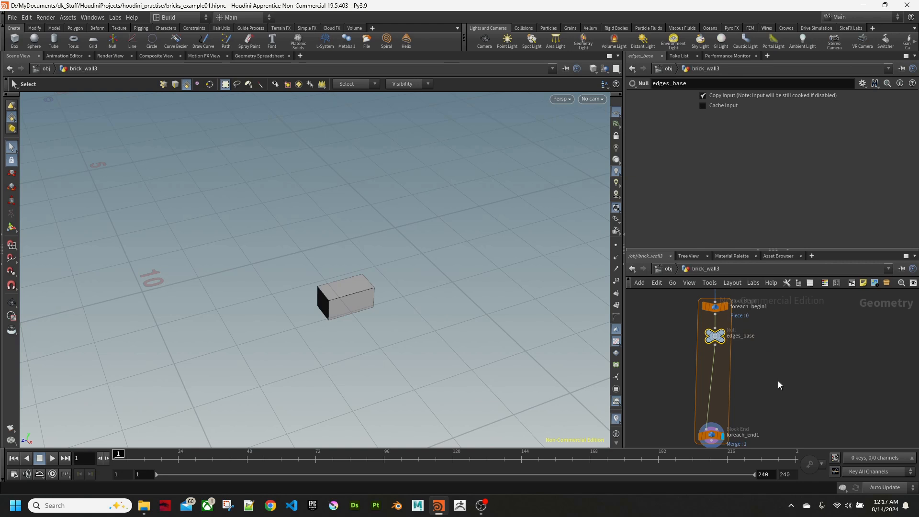
Step: Insert a VDB from Polygons node between edges_base and foreach_end1
{"action": "scroll", "coordinate": [782, 363], "scroll_direction": "up", "scroll_amount": 5}
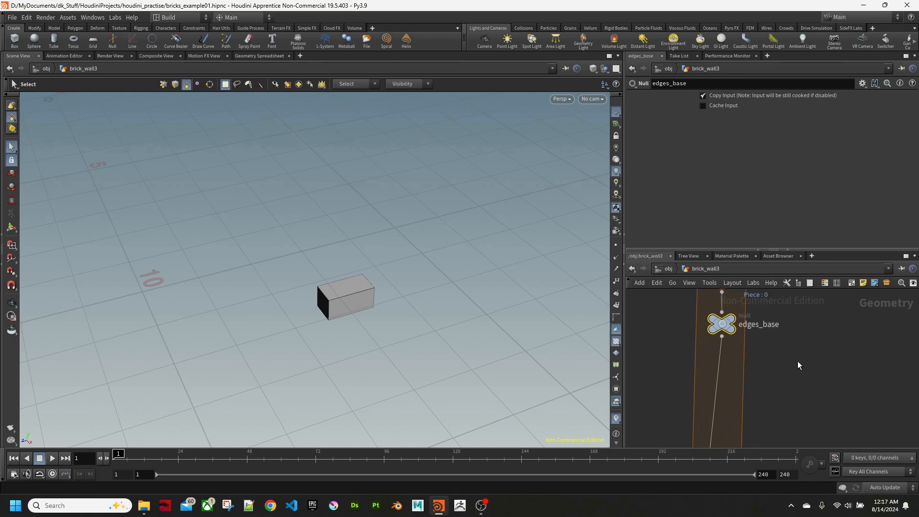
{"action": "key", "text": "Tab"}
{"action": "type", "text": "v"}
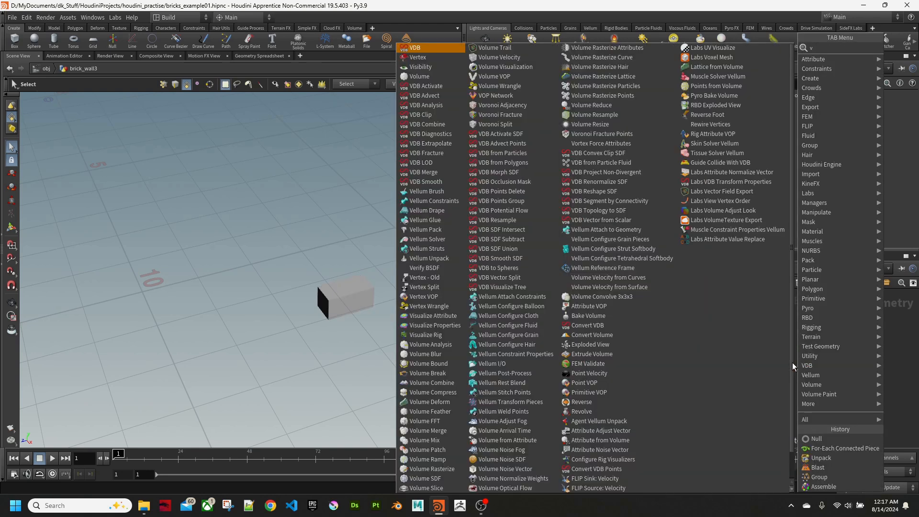
{"action": "type", "text": "db"}
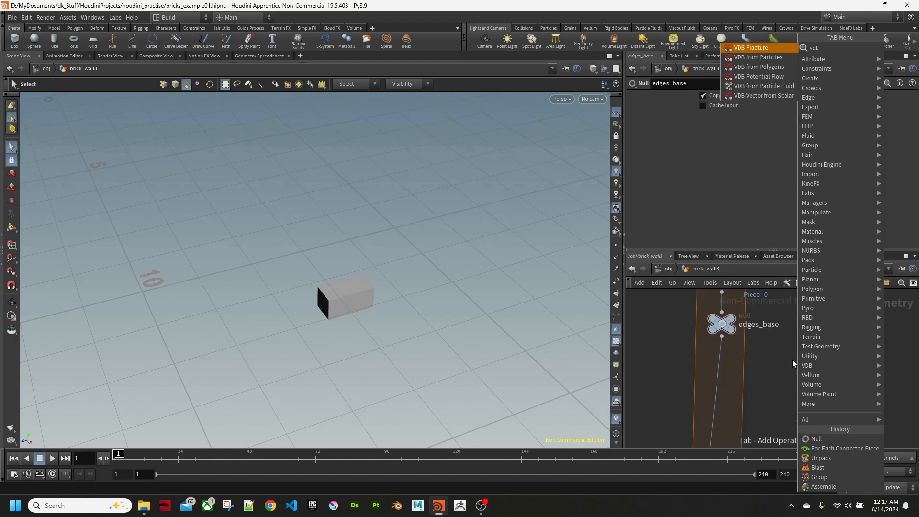
{"action": "type", "text": " fro"}
{"action": "key", "text": "Down"}
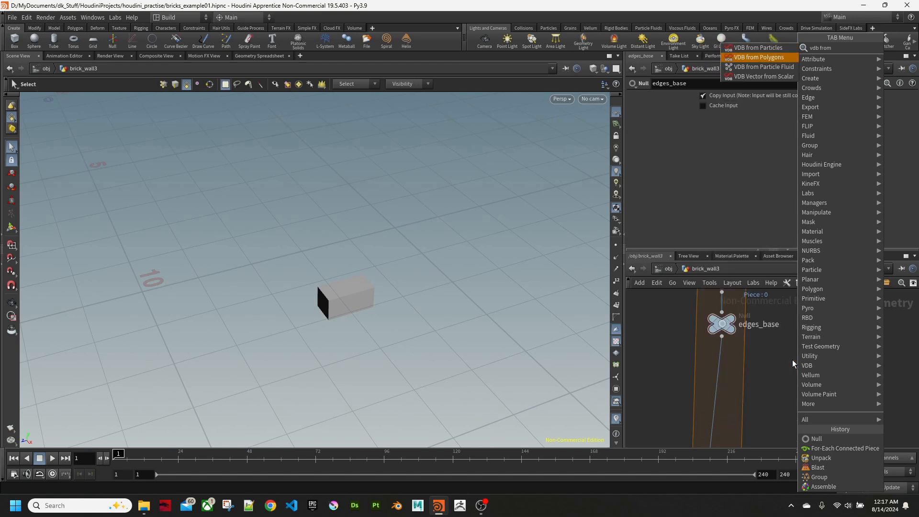
{"action": "key", "text": "Return"}
{"action": "left_click", "coordinate": [726, 365]}
{"action": "left_click", "coordinate": [745, 365]}
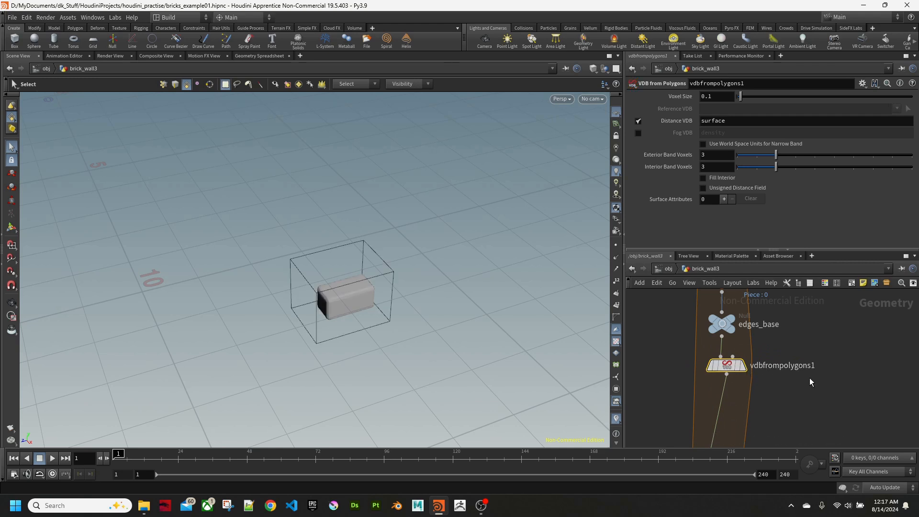
Step: Set the Voxel Size of vdbfrompolygons1 to 0.05
{"action": "right_click_drag", "start_coordinate": [407, 330], "coordinate": [530, 262], "text": "alt"}
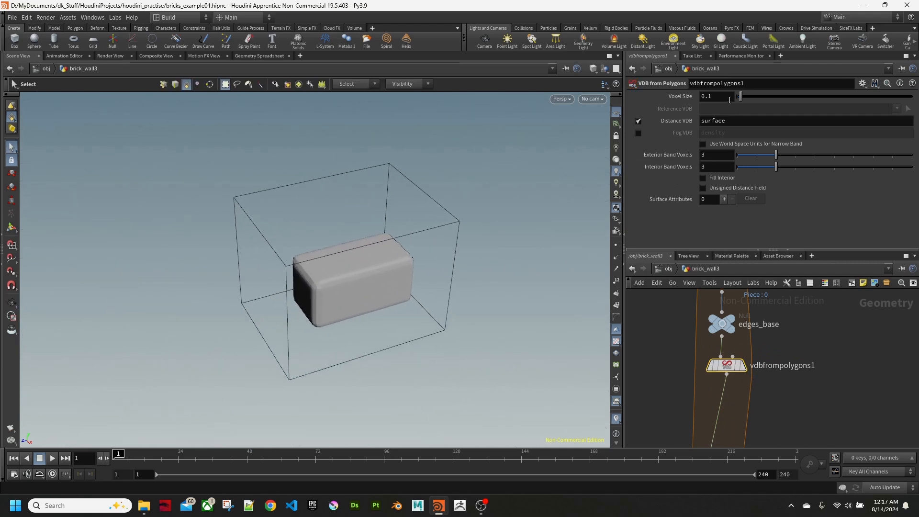
{"action": "type", "text": "5"}
{"action": "key", "text": "Return"}
{"action": "left_click_drag", "start_coordinate": [401, 248], "coordinate": [372, 279], "text": "alt"}
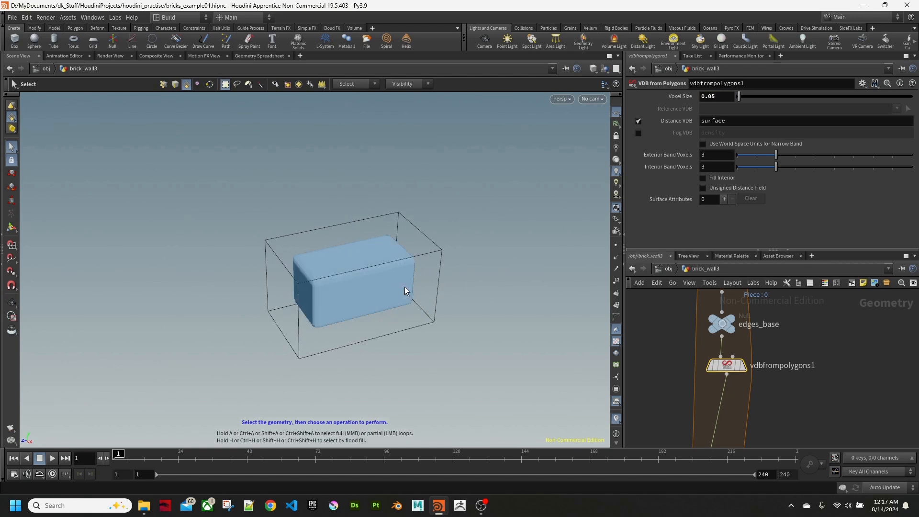
Step: Try a Voxel Size of 0.02 on vdbfrompolygons1 and set it back to 0.05
{"action": "left_click", "coordinate": [722, 98]}
{"action": "key", "text": "Return"}
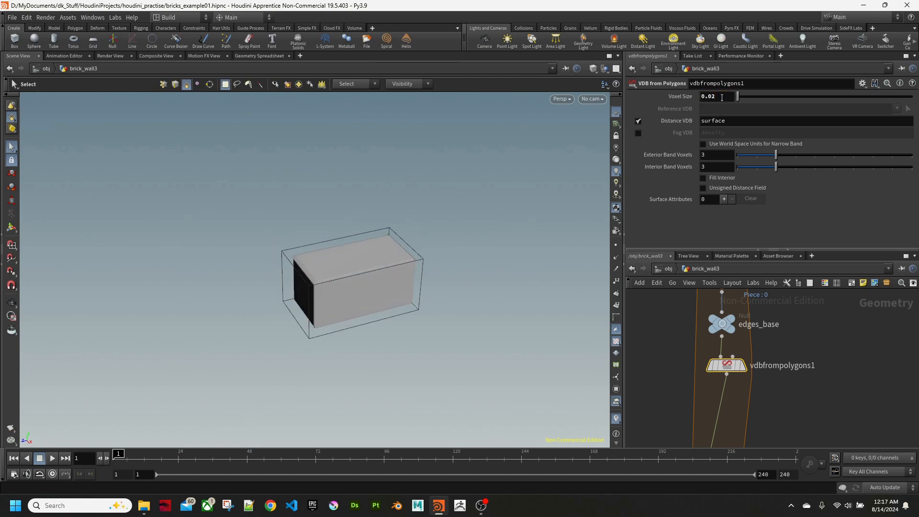
{"action": "mouse_move", "coordinate": [411, 282]}
{"action": "left_mouse_down", "text": "alt"}
{"action": "mouse_move", "coordinate": [466, 257]}
{"action": "mouse_move", "coordinate": [503, 210]}
{"action": "mouse_move", "coordinate": [422, 272]}
{"action": "mouse_move", "coordinate": [416, 290]}
{"action": "left_mouse_up", "text": "alt"}
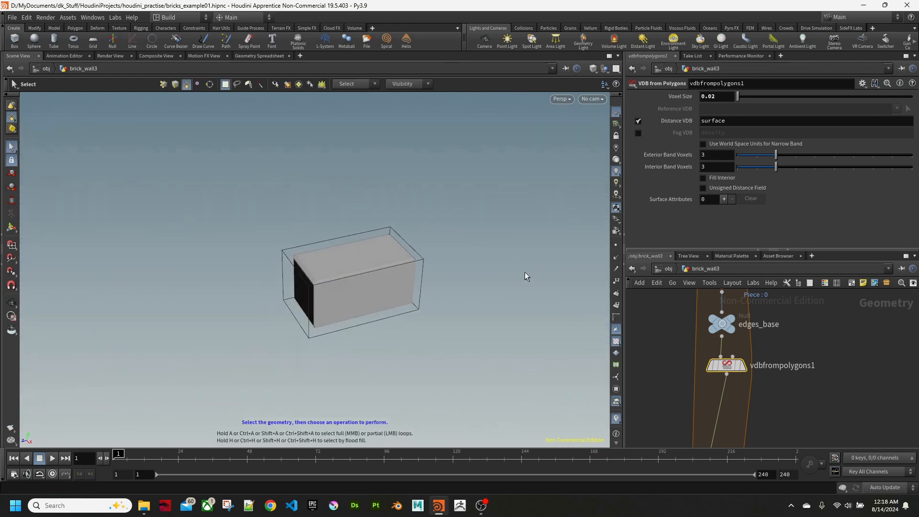
{"action": "left_click", "coordinate": [728, 97]}
{"action": "type", "text": "5"}
{"action": "key", "text": "Return"}
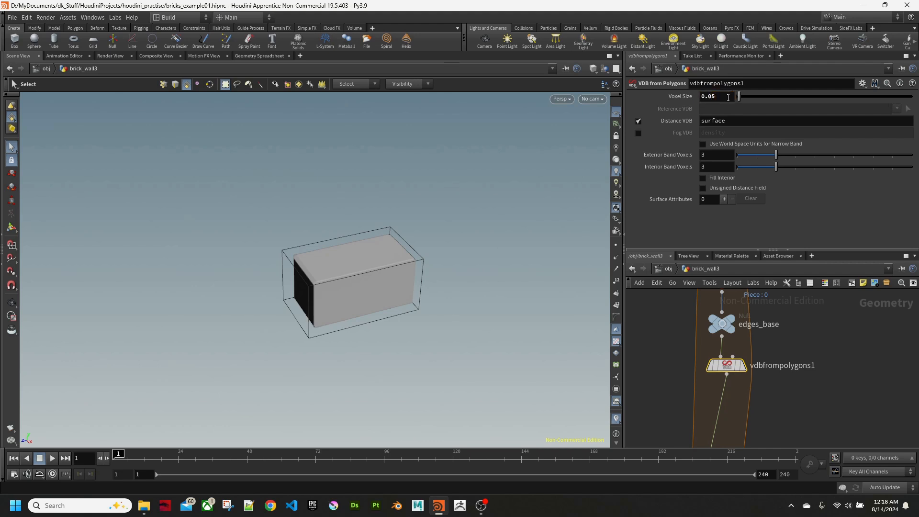
{"action": "left_click_drag", "start_coordinate": [486, 281], "coordinate": [476, 256], "text": "alt"}
Step: Add a Remesh node fed by edges_base as a parallel branch, and move vdbfrompolygons1 aside, level with it
{"action": "middle_click_drag", "start_coordinate": [861, 425], "coordinate": [803, 384]}
{"action": "left_click", "coordinate": [821, 356]}
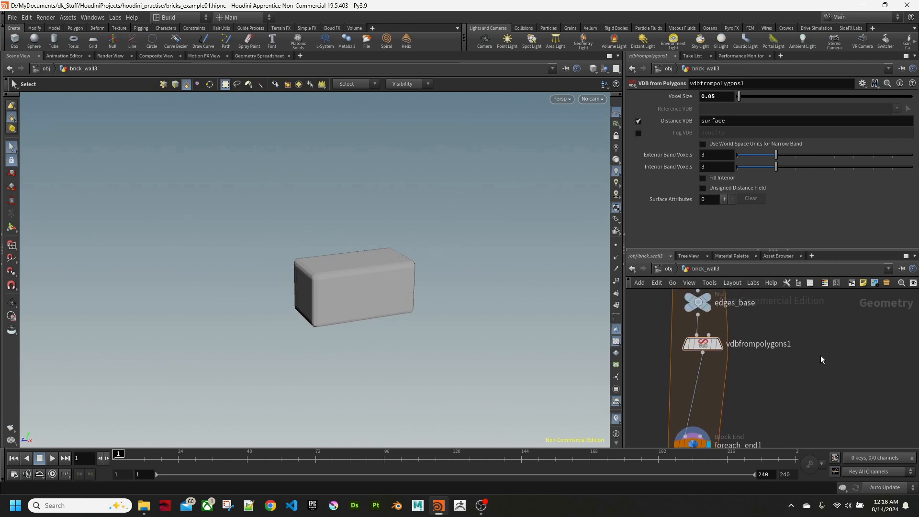
{"action": "key", "text": "Tab"}
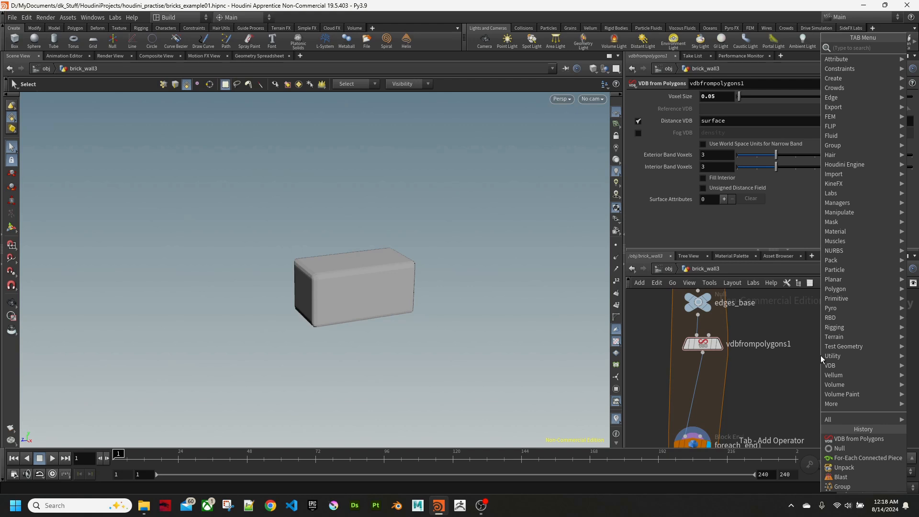
{"action": "type", "text": "remesh"}
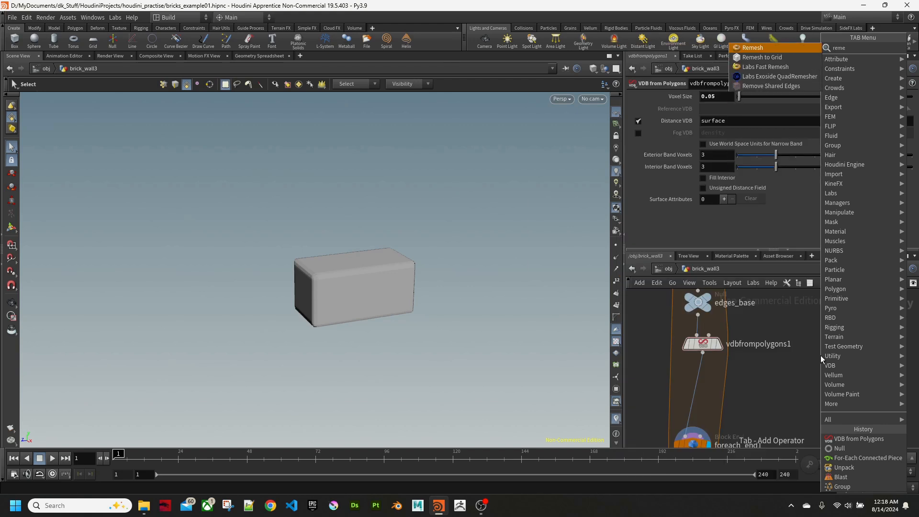
{"action": "key", "text": "Return"}
{"action": "left_click", "coordinate": [820, 355]}
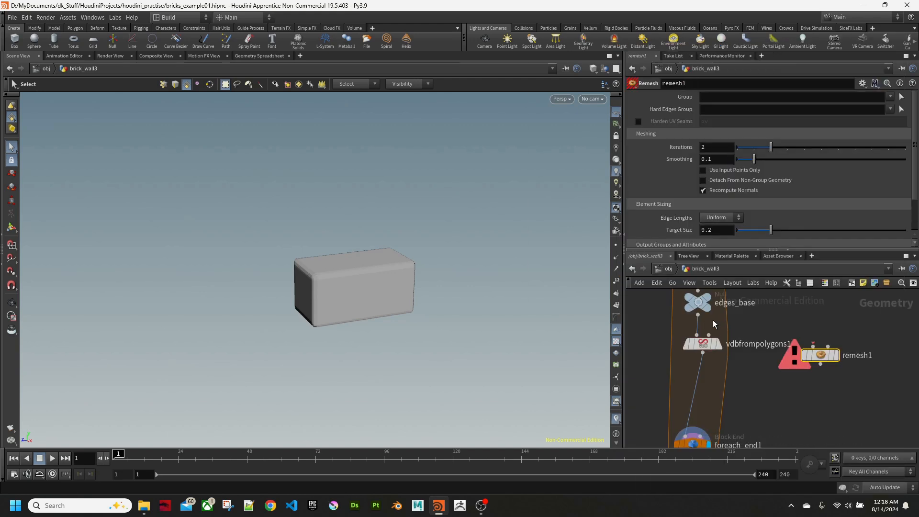
{"action": "left_click_drag", "start_coordinate": [813, 344], "coordinate": [792, 325]}
{"action": "left_click", "coordinate": [814, 345]}
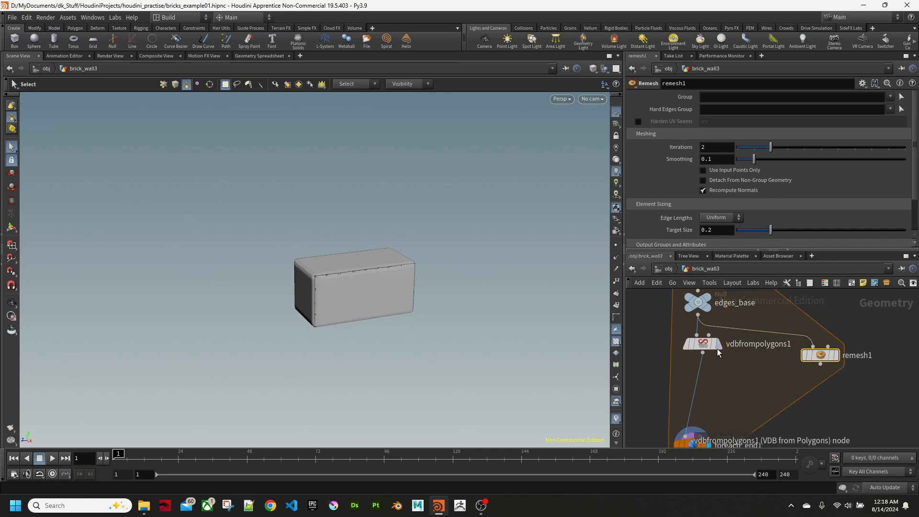
{"action": "left_click_drag", "start_coordinate": [711, 335], "coordinate": [663, 346]}
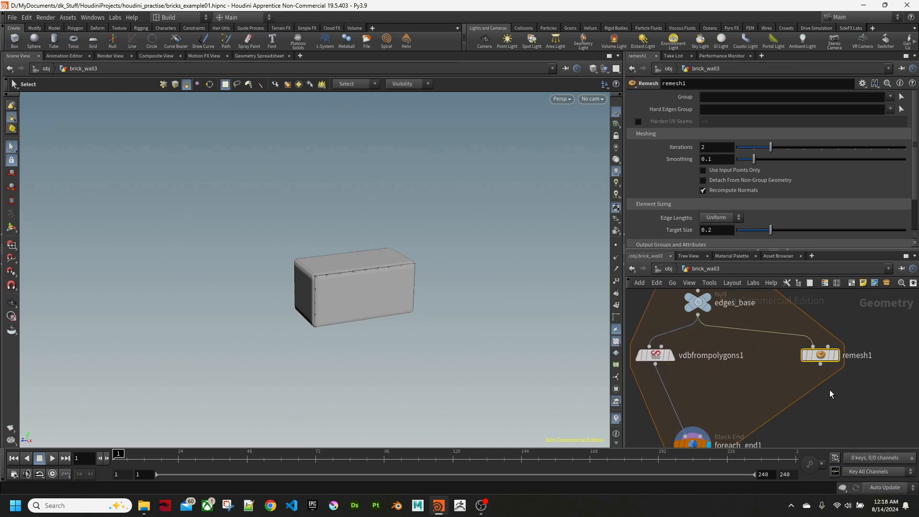
Step: Display remesh1 and switch the viewport to wireframe shading
{"action": "mouse_move", "coordinate": [834, 369]}
{"action": "left_click", "coordinate": [842, 339]}
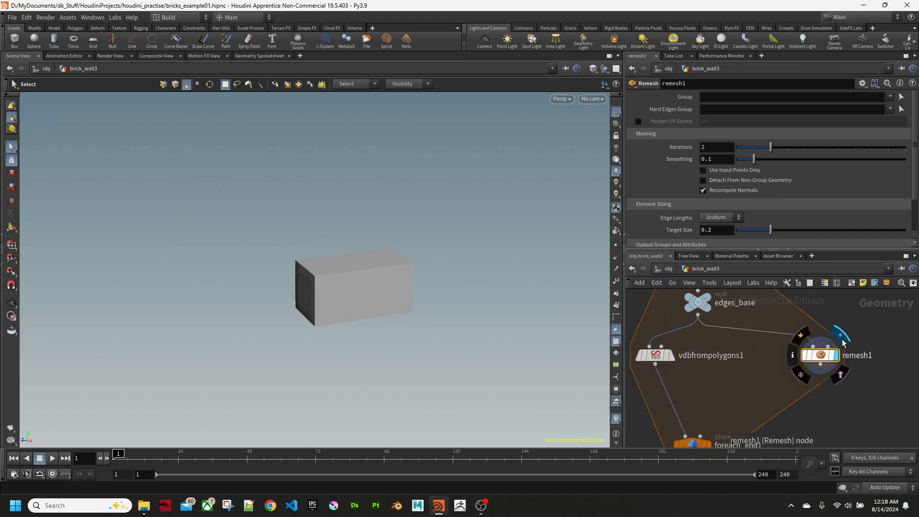
{"action": "right_click_drag", "start_coordinate": [343, 298], "coordinate": [383, 290], "text": "alt"}
{"action": "key", "text": "shift+w"}
{"action": "left_click_drag", "start_coordinate": [384, 293], "coordinate": [400, 293], "text": "alt"}
{"action": "key", "text": "s"}
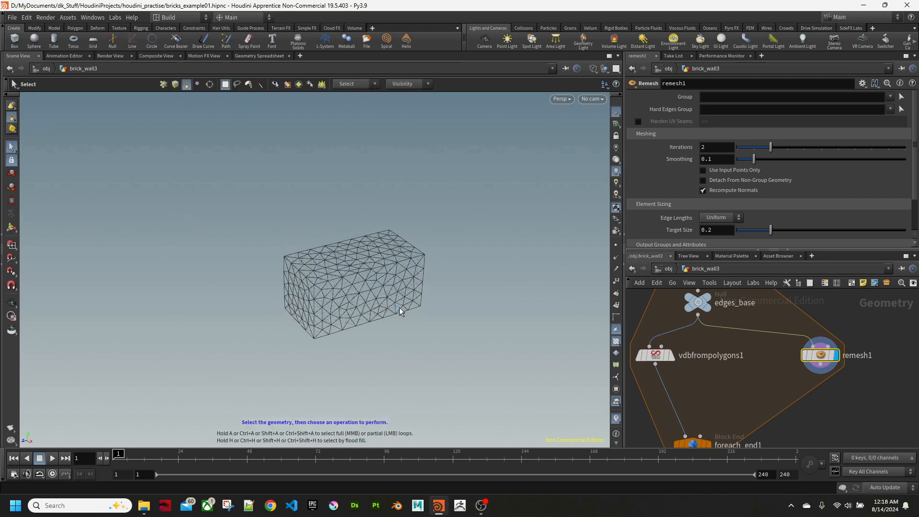
Step: Set Smoothing to 1 and Target Size to 0.1 on remesh1
{"action": "left_click_drag", "start_coordinate": [715, 161], "coordinate": [663, 154]}
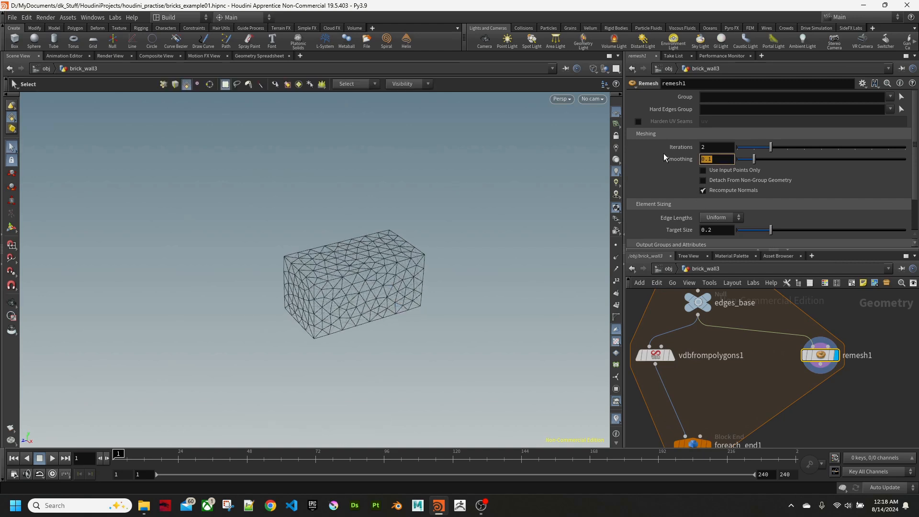
{"action": "type", "text": "1"}
{"action": "key", "text": "Return"}
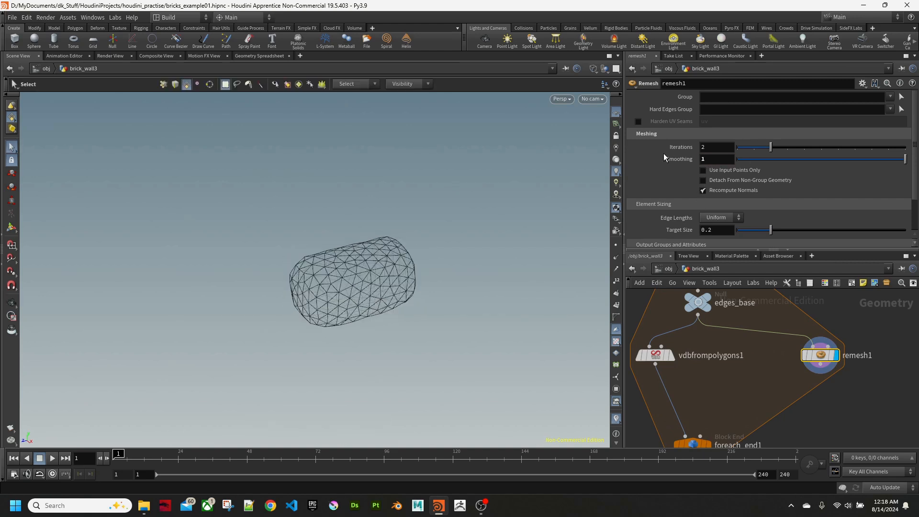
{"action": "left_click", "coordinate": [717, 148]}
{"action": "double_click", "coordinate": [716, 148]}
{"action": "double_click", "coordinate": [725, 235]}
{"action": "type", "text": "0"}
{"action": "key", "text": "Return"}
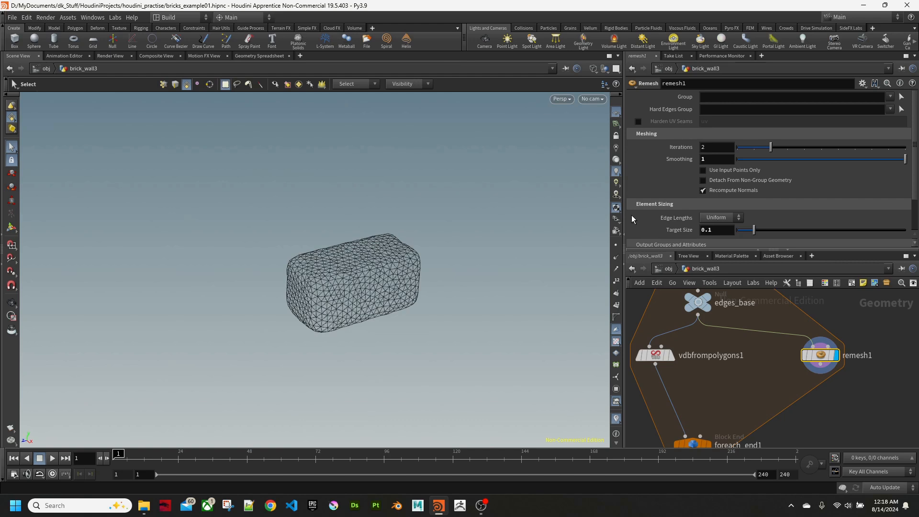
{"action": "left_click_drag", "start_coordinate": [392, 260], "coordinate": [384, 243], "text": "alt"}
Step: Add a Mountain node beneath remesh1, connect it to remesh1's output and display it
{"action": "middle_click_drag", "start_coordinate": [833, 391], "coordinate": [836, 367]}
{"action": "key", "text": "Tab"}
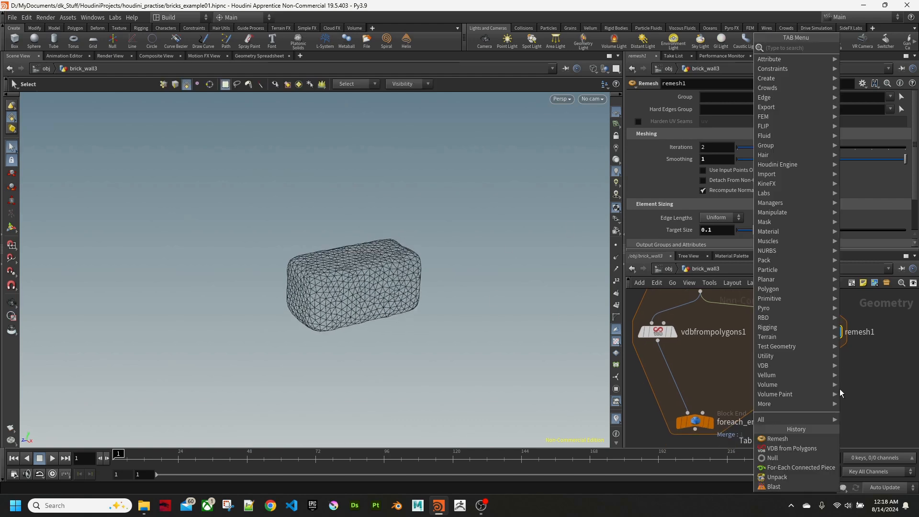
{"action": "type", "text": "mou"}
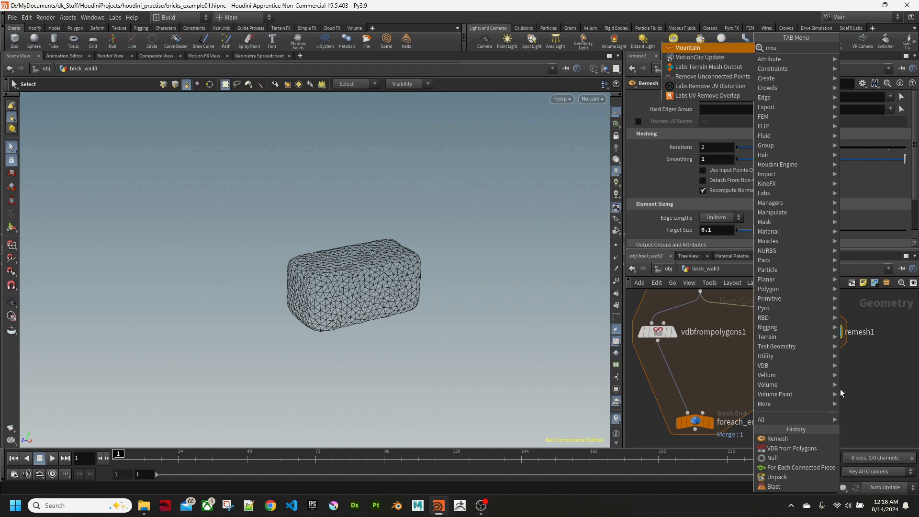
{"action": "key", "text": "Return"}
{"action": "left_click", "coordinate": [840, 389]}
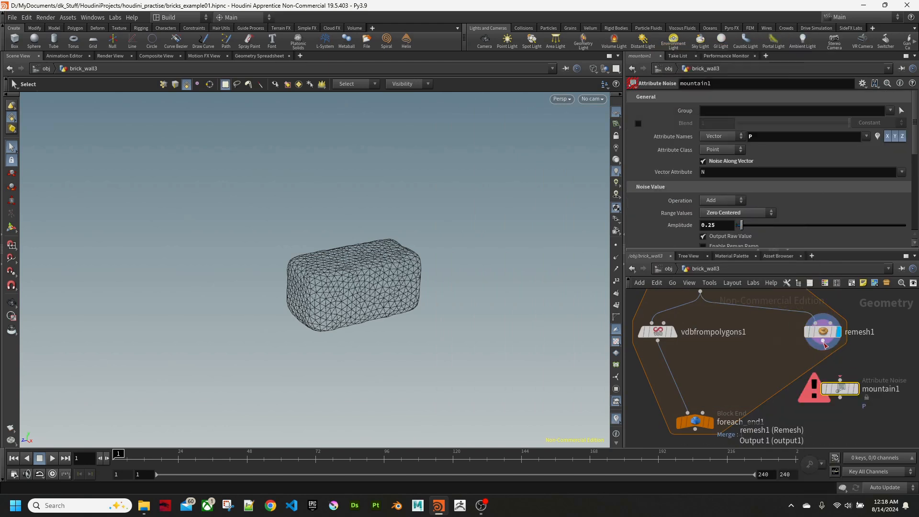
{"action": "left_click_drag", "start_coordinate": [823, 341], "coordinate": [821, 373]}
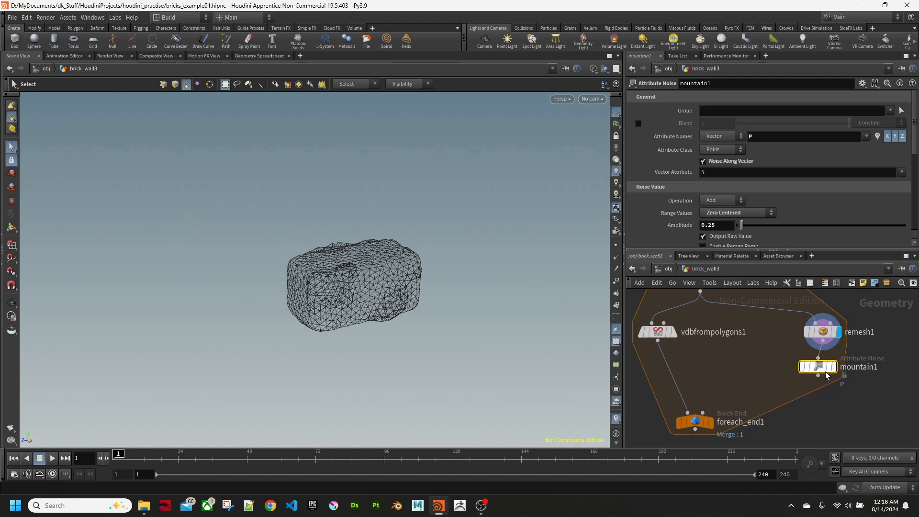
{"action": "left_click", "coordinate": [833, 367]}
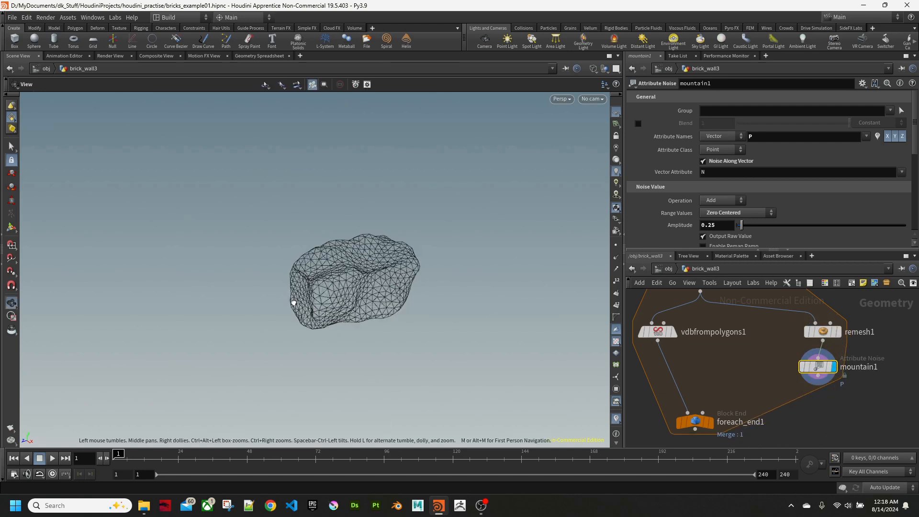
Step: Set mountain1's Range Values to Min + Range Length with a Range Length of 0.2
{"action": "scroll", "coordinate": [794, 172], "scroll_direction": "down", "scroll_amount": 2}
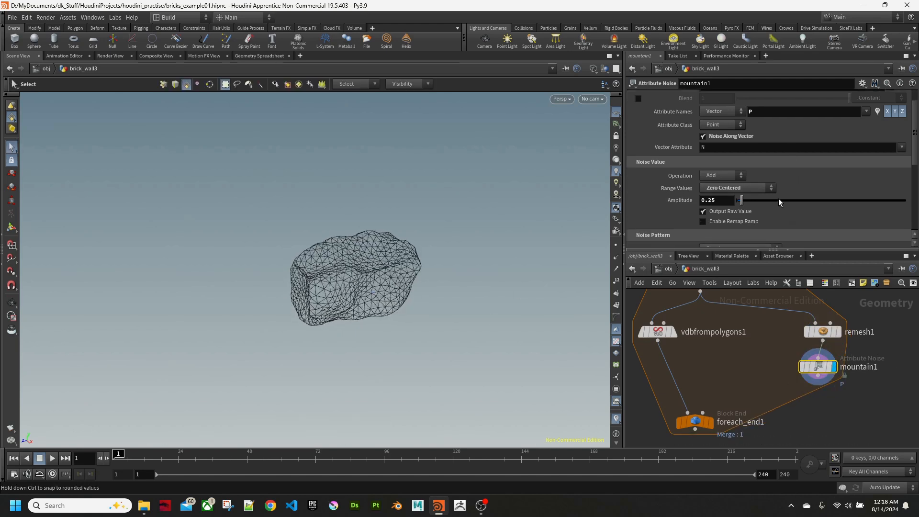
{"action": "left_click", "coordinate": [716, 176]}
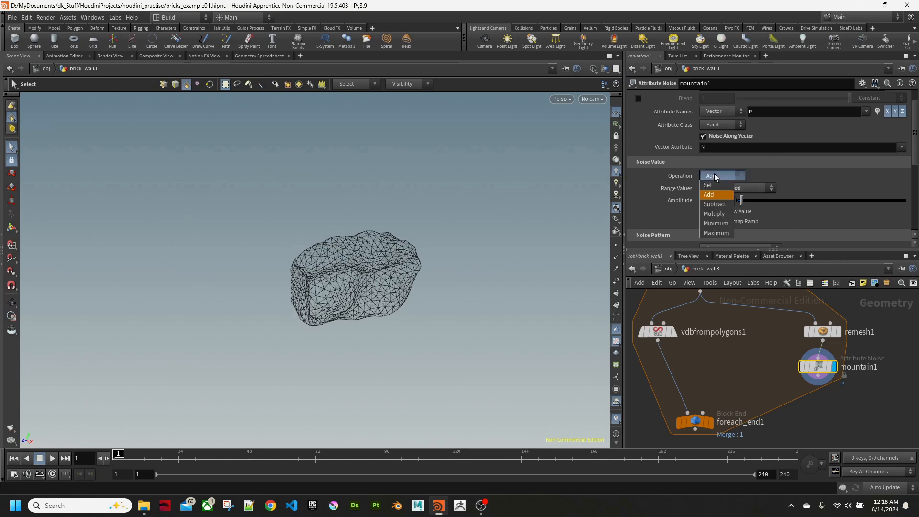
{"action": "left_click", "coordinate": [721, 180]}
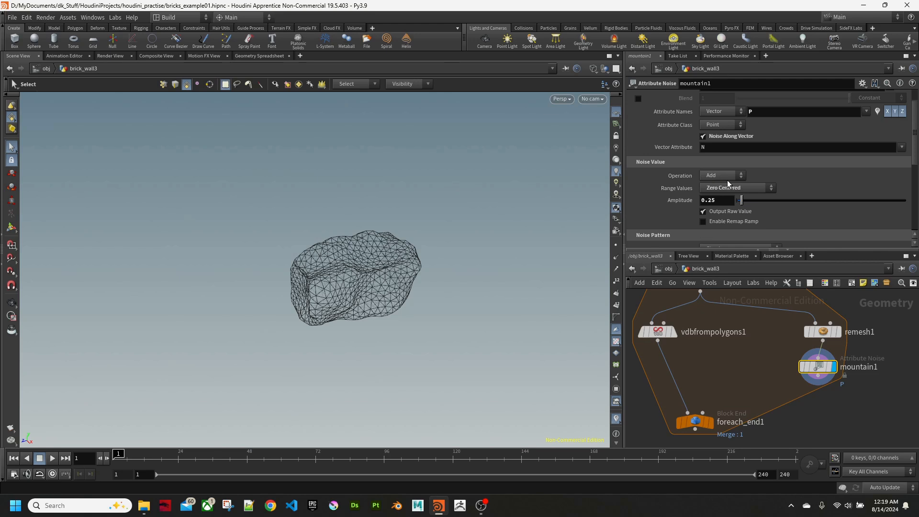
{"action": "left_click", "coordinate": [725, 188]}
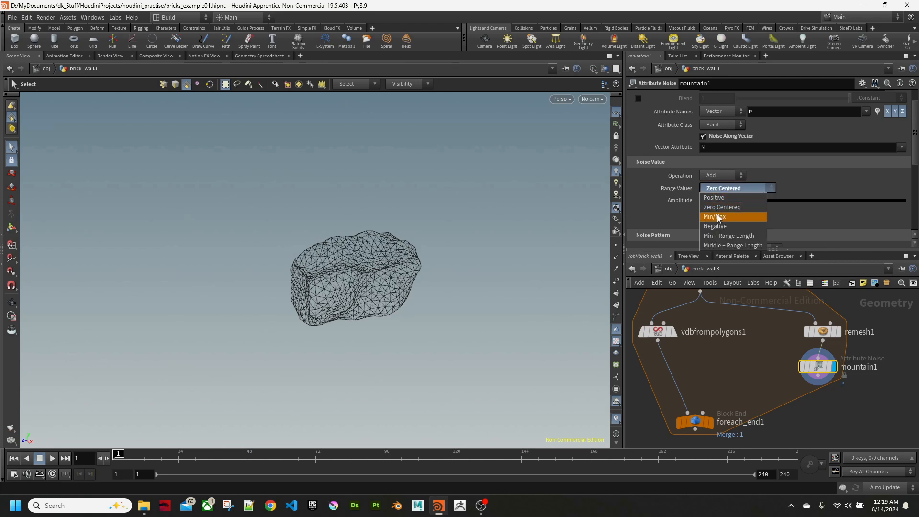
{"action": "left_click", "coordinate": [719, 236]}
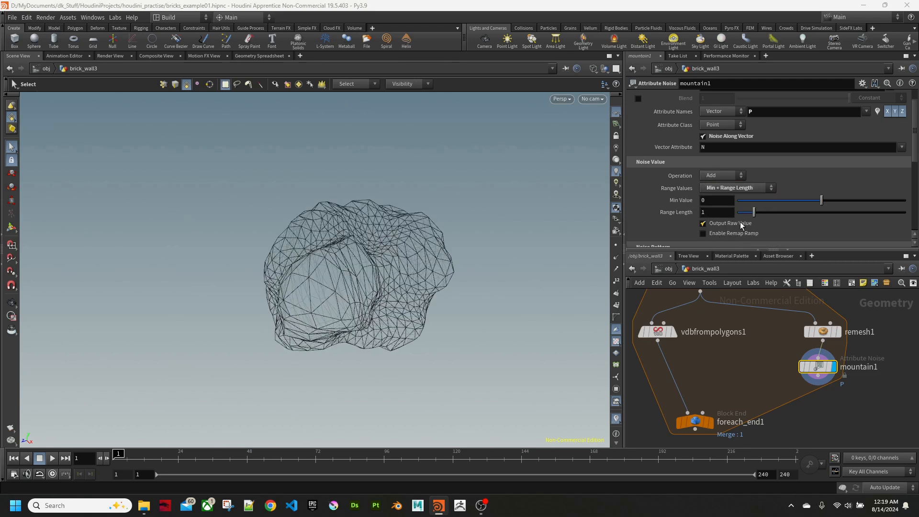
{"action": "left_click_drag", "start_coordinate": [752, 213], "coordinate": [741, 214]}
Step: Change mountain1's Noise Type to Perlin and set its Element Size to 0.4
{"action": "left_click_drag", "start_coordinate": [915, 145], "coordinate": [914, 190]}
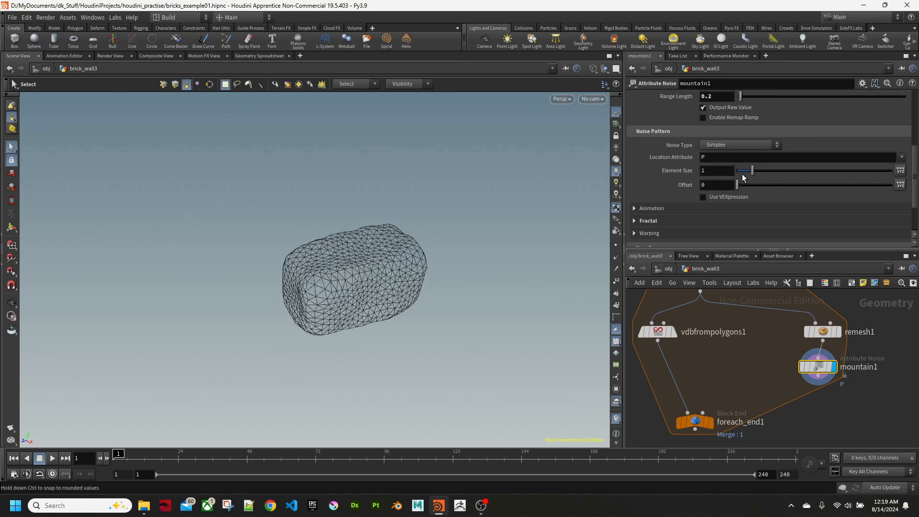
{"action": "left_click_drag", "start_coordinate": [754, 174], "coordinate": [743, 176]}
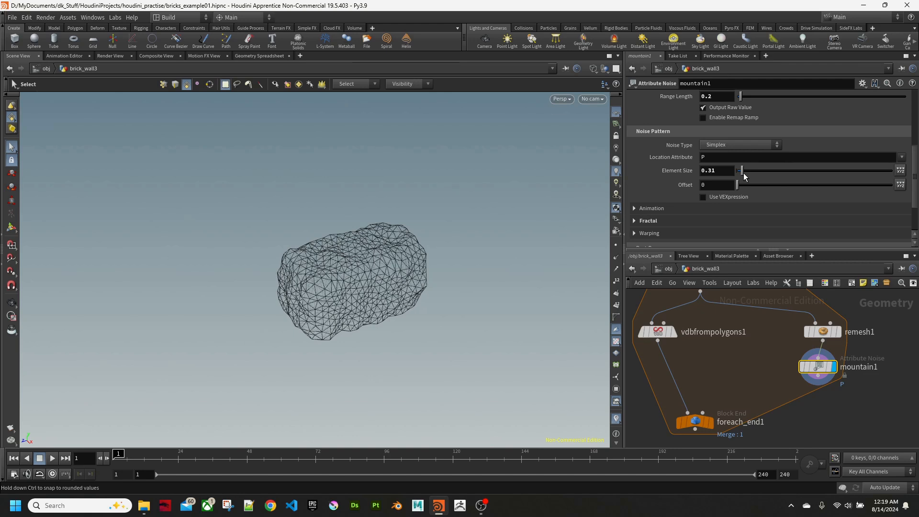
{"action": "left_click", "coordinate": [743, 146]}
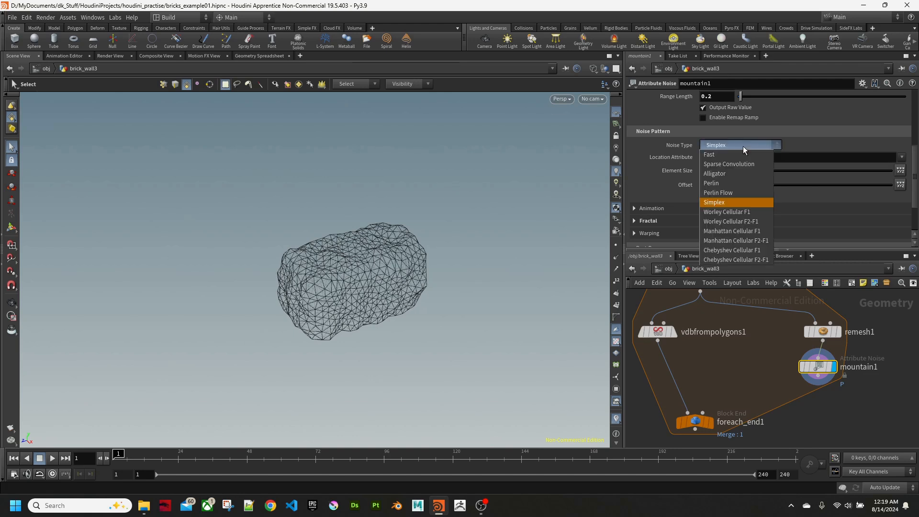
{"action": "left_click", "coordinate": [731, 183]}
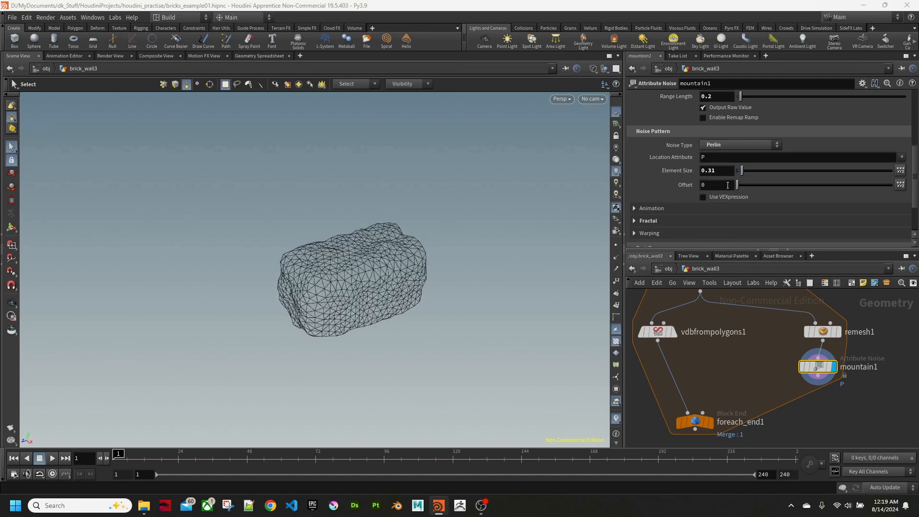
{"action": "left_click_drag", "start_coordinate": [741, 172], "coordinate": [745, 176]}
Step: Raise the fractal Roughness of mountain1 to 0.521
{"action": "left_click", "coordinate": [648, 221]}
{"action": "scroll", "coordinate": [747, 216], "scroll_direction": "down", "scroll_amount": 1}
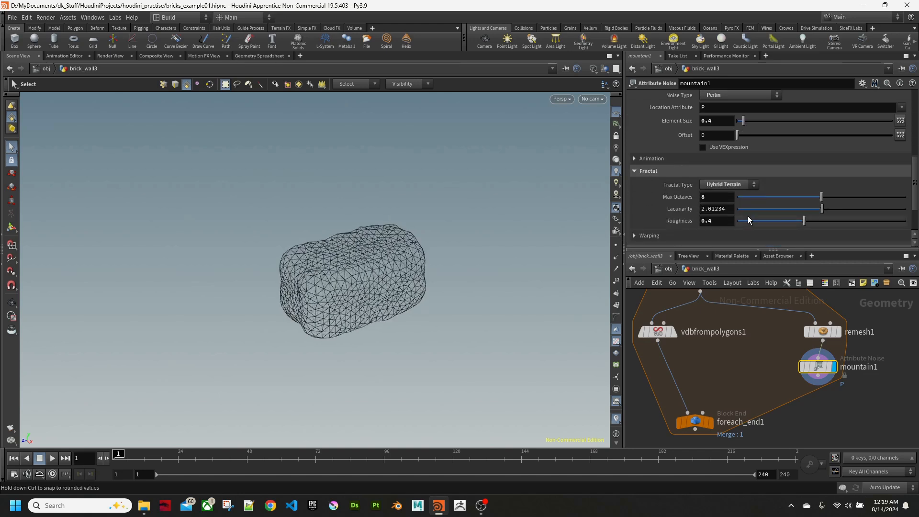
{"action": "left_click_drag", "start_coordinate": [804, 221], "coordinate": [825, 223]}
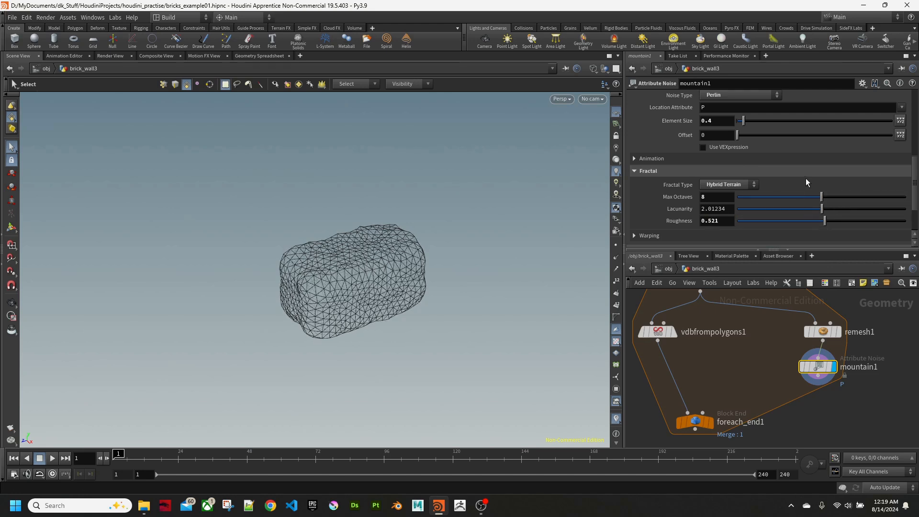
Step: Reduce mountain1's Element Size to 0.12 and set its Min Value to -0.03
{"action": "scroll", "coordinate": [799, 178], "scroll_direction": "up", "scroll_amount": 4}
{"action": "left_click_drag", "start_coordinate": [743, 221], "coordinate": [739, 223]}
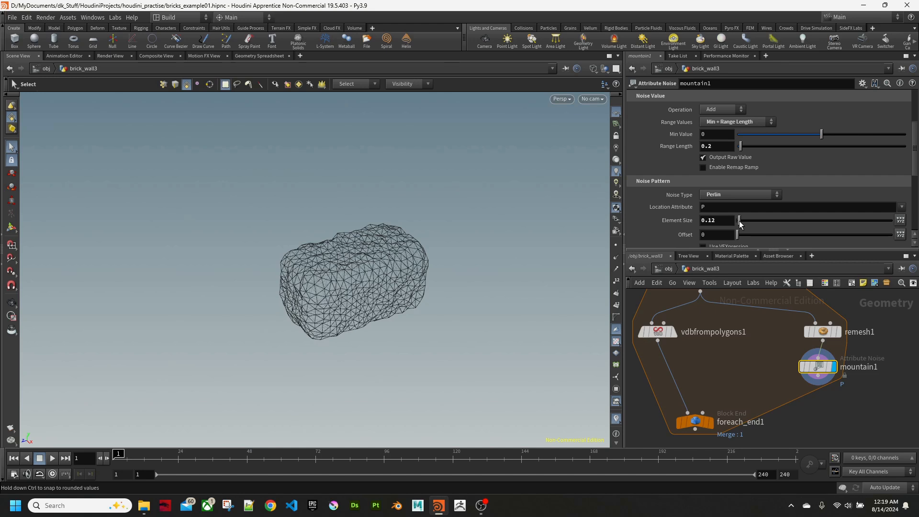
{"action": "mouse_move", "coordinate": [344, 272]}
{"action": "left_mouse_down", "text": "alt"}
{"action": "mouse_move", "coordinate": [365, 280]}
{"action": "mouse_move", "coordinate": [358, 278]}
{"action": "left_mouse_up", "text": "alt"}
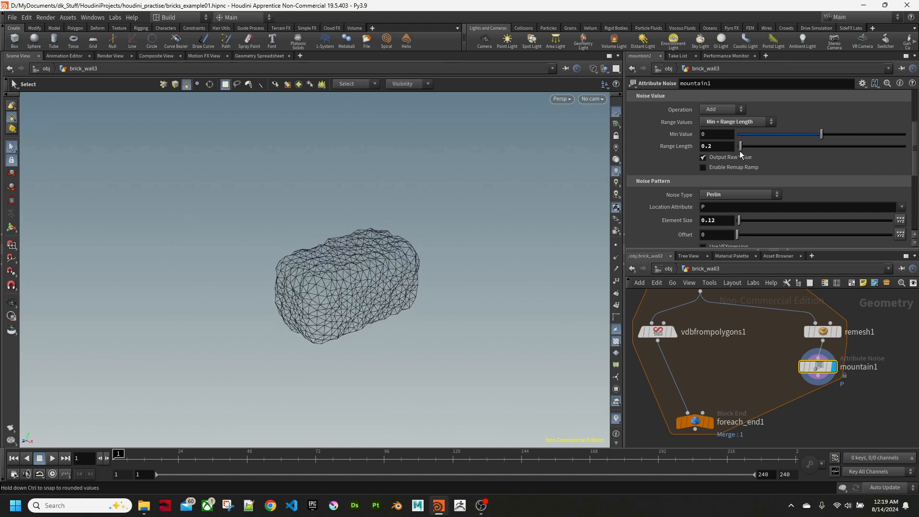
{"action": "left_click_drag", "start_coordinate": [821, 138], "coordinate": [821, 135]}
Step: Add a VDB Fracture node inside the for-each loop, between vdbfrompolygons1 and foreach_end1
{"action": "middle_click_drag", "start_coordinate": [787, 388], "coordinate": [783, 351]}
{"action": "left_click_drag", "start_coordinate": [690, 382], "coordinate": [690, 418]}
{"action": "key", "text": "Tab"}
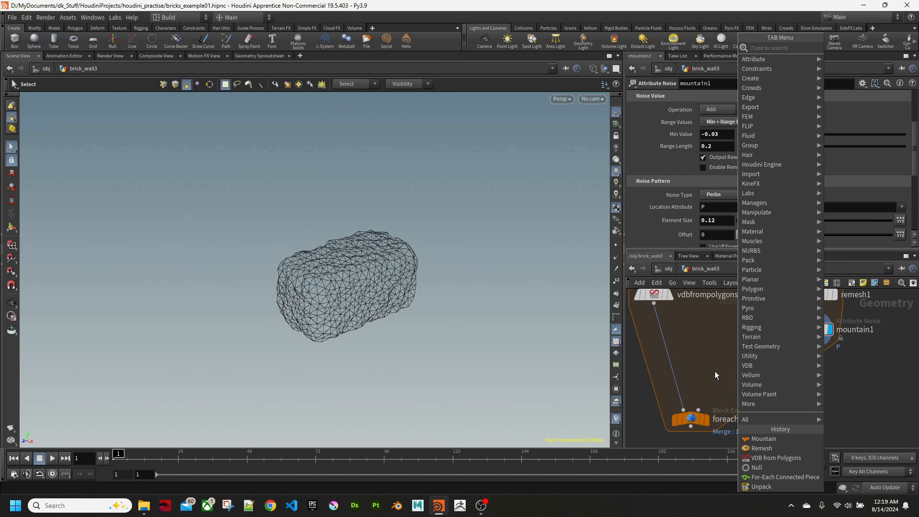
{"action": "type", "text": "vdb i"}
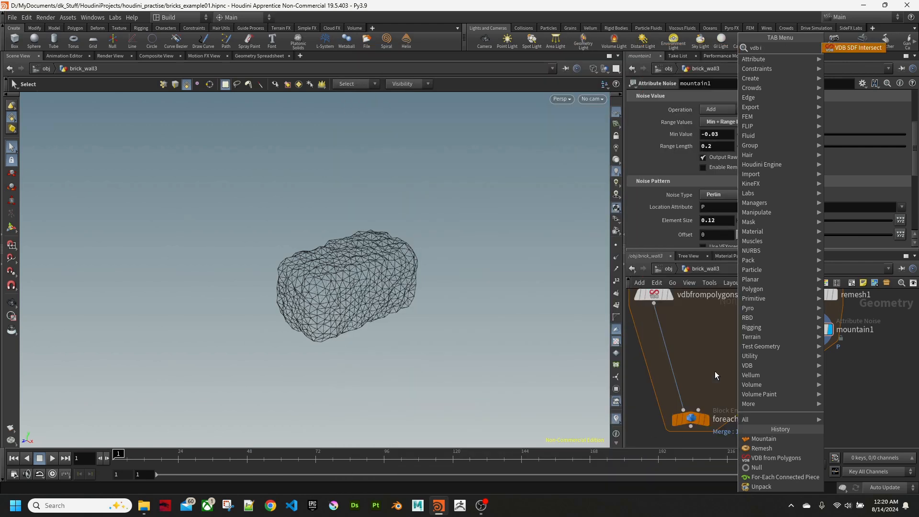
{"action": "key", "text": "BackSpace"}
{"action": "key", "text": "BackSpace"}
{"action": "key", "text": "BackSpace"}
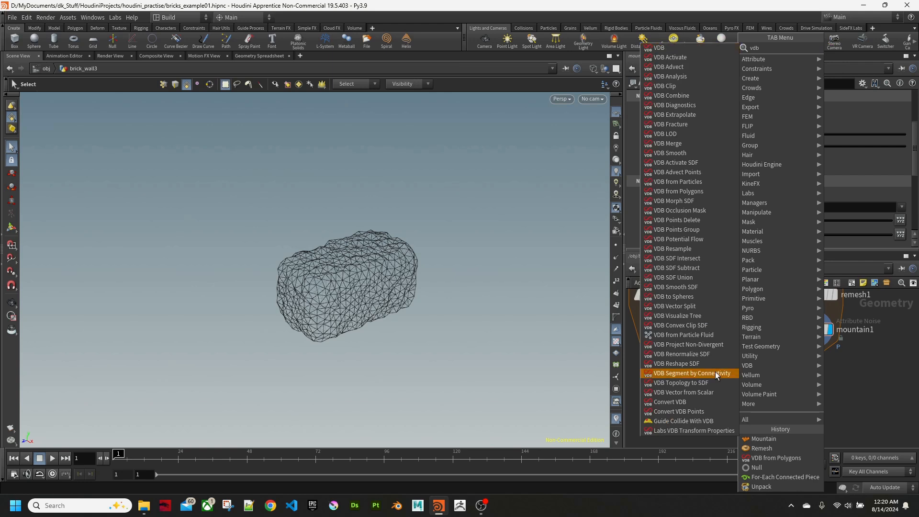
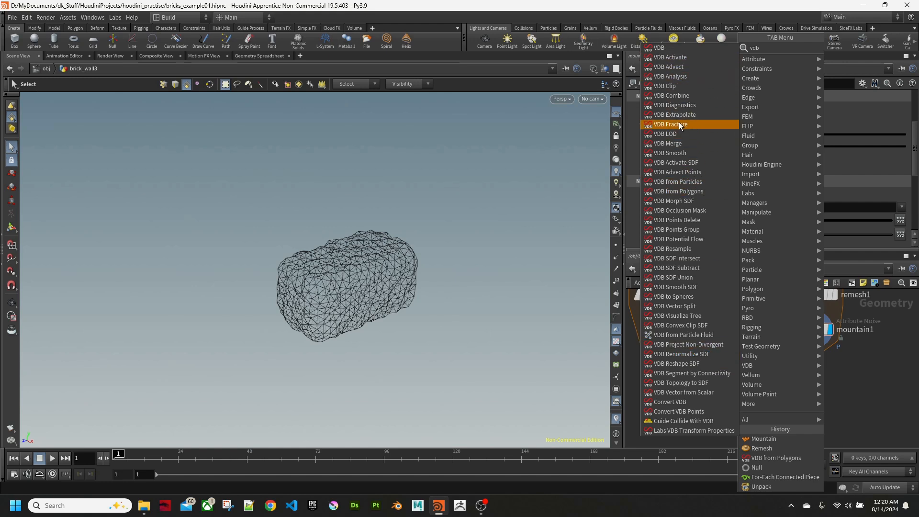
{"action": "left_click", "coordinate": [689, 126]}
{"action": "left_click", "coordinate": [717, 363]}
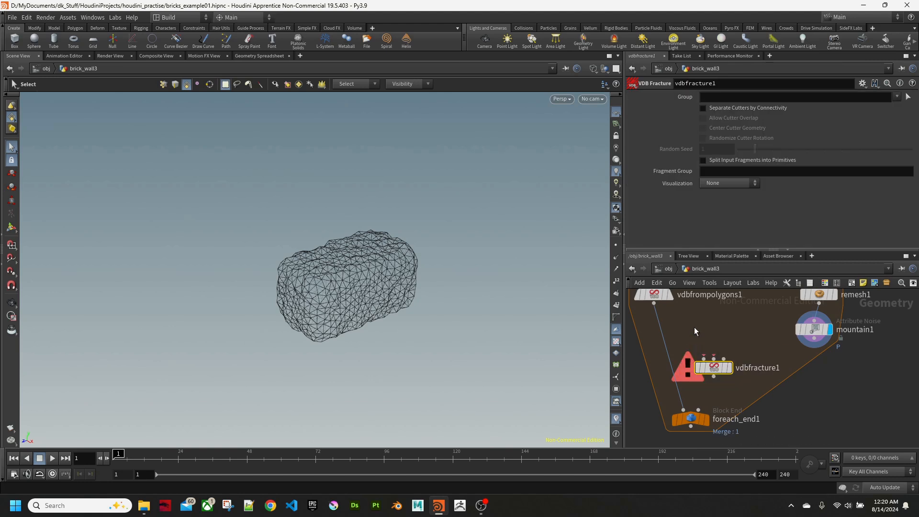
Step: Wire vdbfrompolygons1 into vdbfracture1 with mountain1 as the cutter, connect its output to foreach_end1, and display the fracture result shaded
{"action": "left_click_drag", "start_coordinate": [654, 305], "coordinate": [695, 353]}
{"action": "left_click_drag", "start_coordinate": [813, 338], "coordinate": [742, 352]}
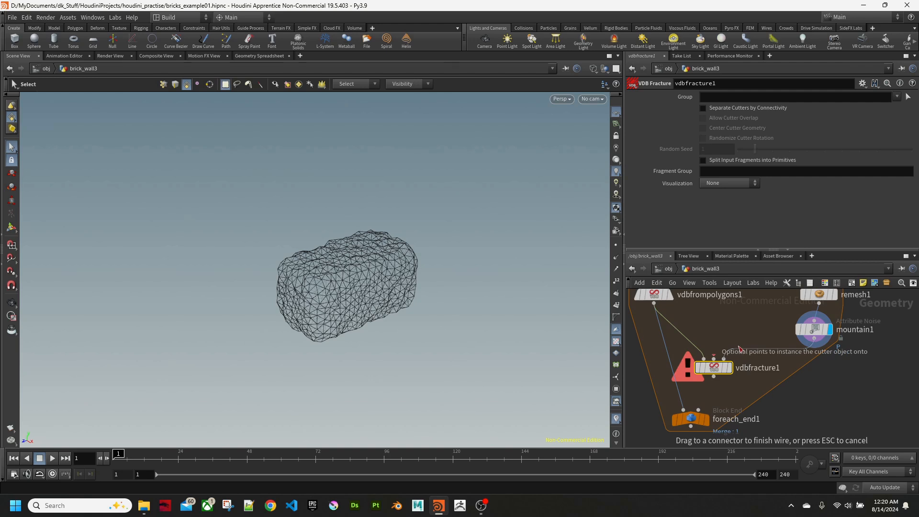
{"action": "left_click_drag", "start_coordinate": [725, 353], "coordinate": [724, 357]}
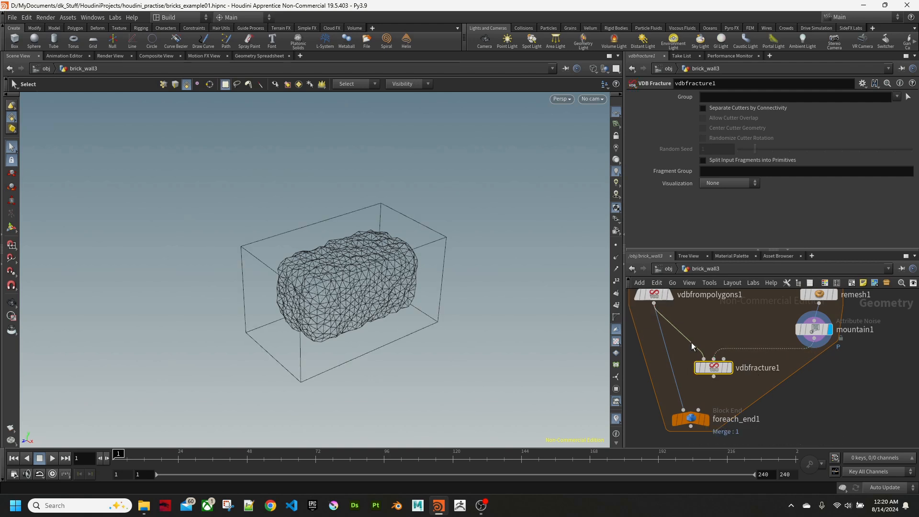
{"action": "left_click_drag", "start_coordinate": [713, 377], "coordinate": [683, 409]}
{"action": "left_click", "coordinate": [729, 367]}
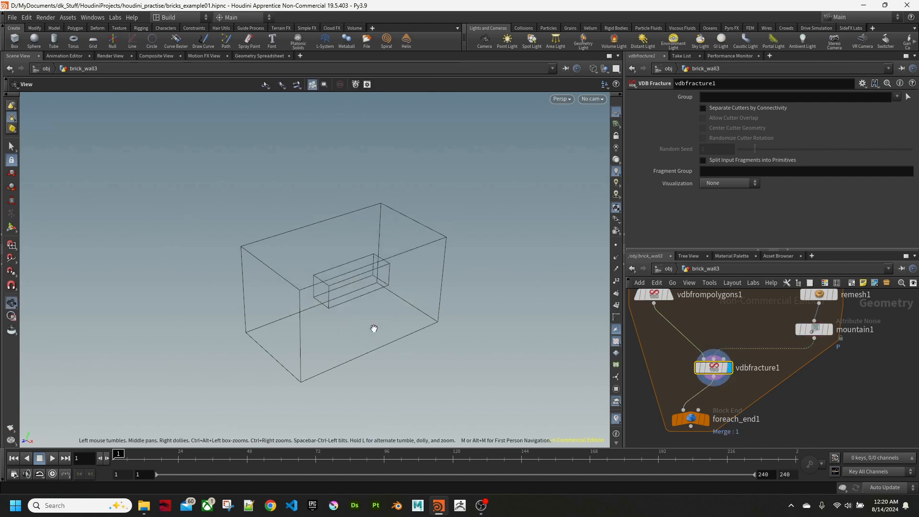
{"action": "key", "text": "w"}
{"action": "key", "text": "Escape"}
{"action": "left_click_drag", "start_coordinate": [400, 293], "coordinate": [451, 293]}
{"action": "key", "text": "s"}
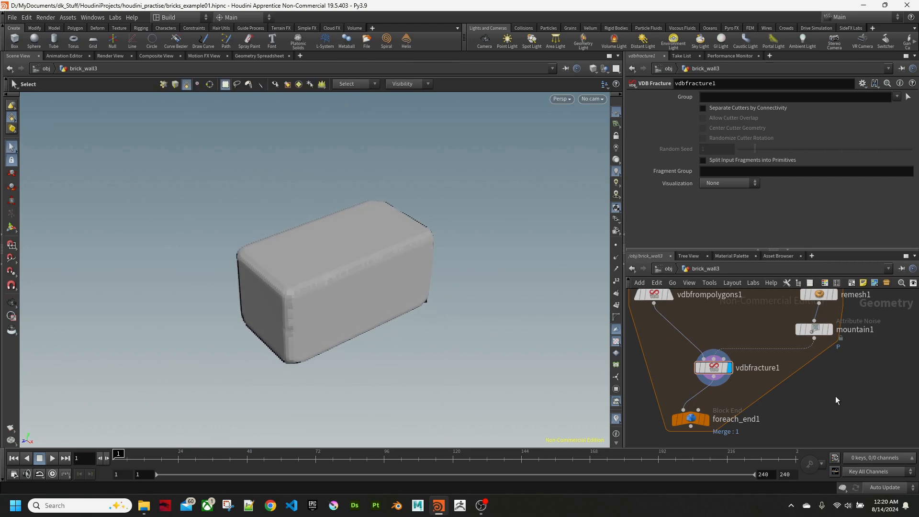
Step: Insert a Blast node between vdbfracture1 and foreach_end1 and check its available groups
{"action": "key", "text": "Tab"}
{"action": "type", "text": "blas"}
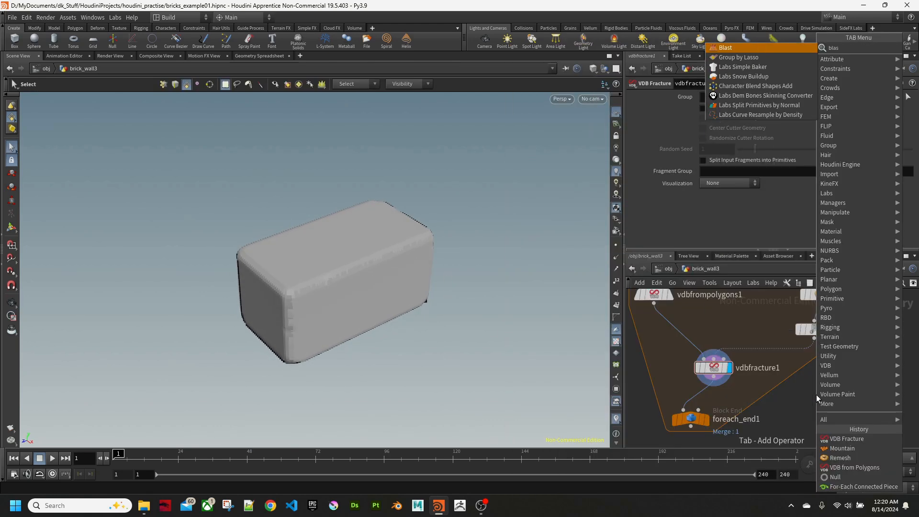
{"action": "key", "text": "Return"}
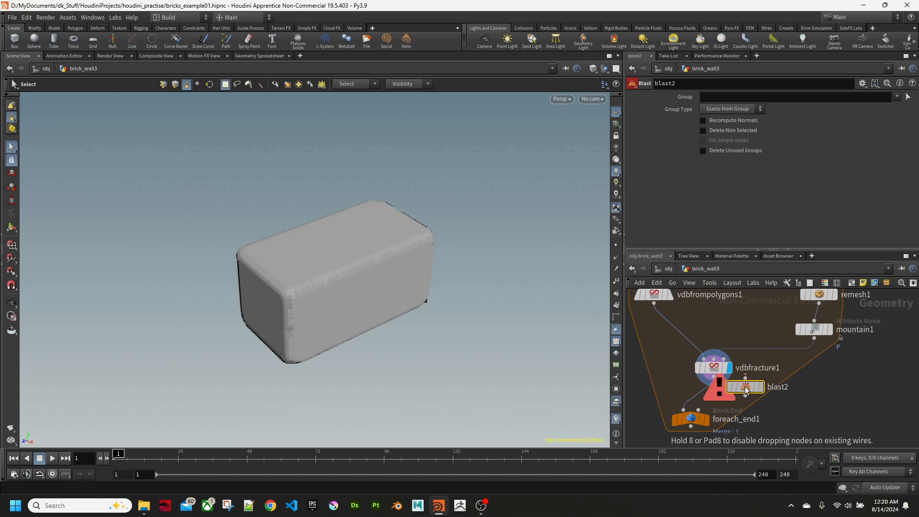
{"action": "left_click", "coordinate": [716, 408]}
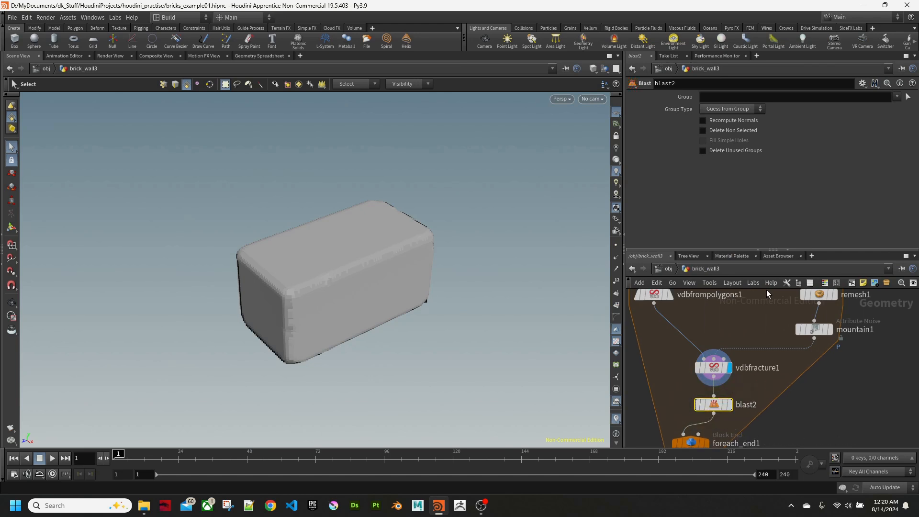
{"action": "left_click", "coordinate": [896, 97]}
Step: Name the Fragment Group of vdbfracture1 fracturePieces
{"action": "left_click", "coordinate": [715, 368]}
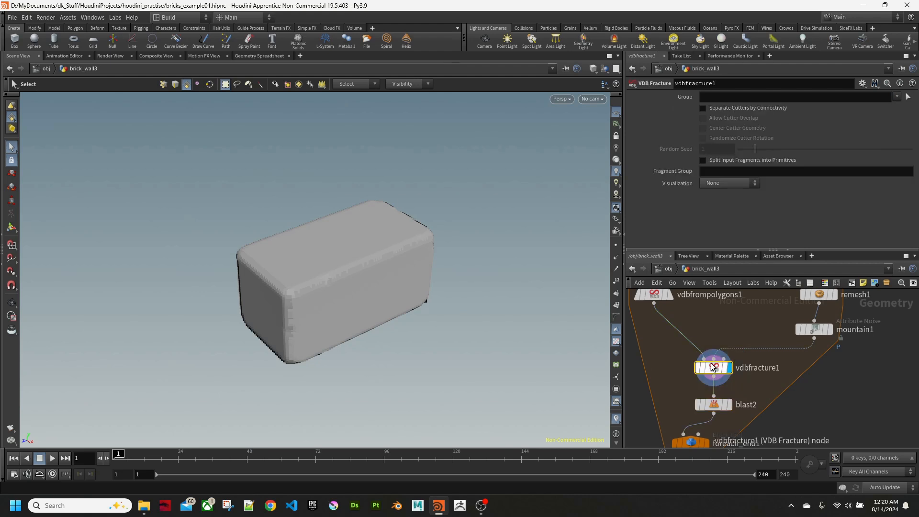
{"action": "left_click", "coordinate": [789, 170]}
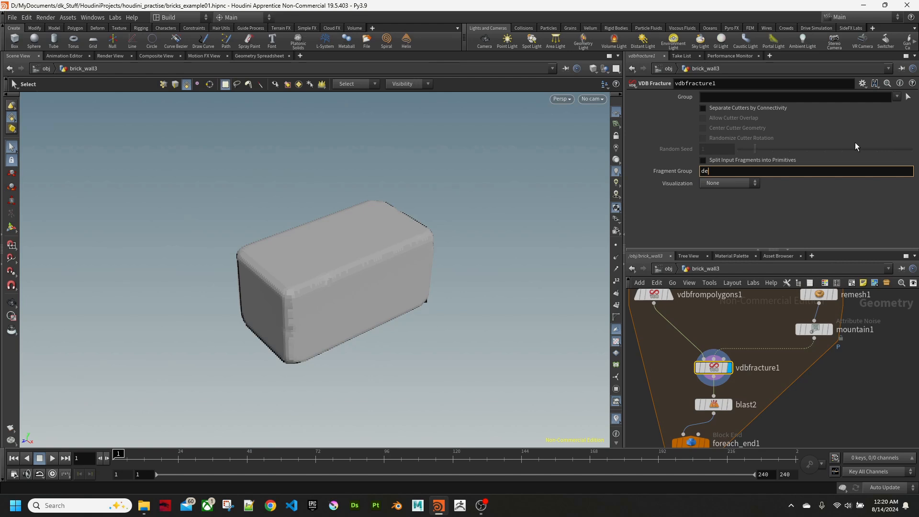
{"action": "type", "text": "fracturePieces"}
{"action": "key", "text": "Return"}
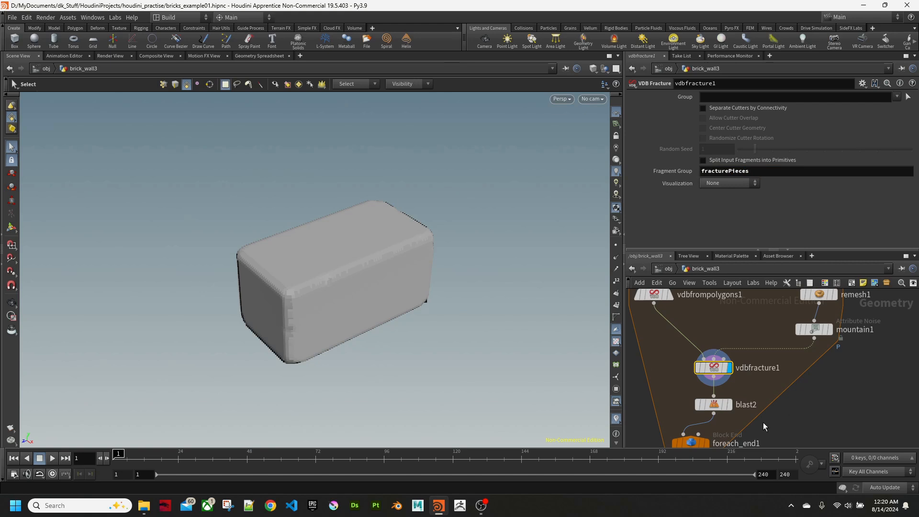
Step: Display blast2, set its Group to fracturePieces with Delete Non Selected enabled, and inspect the remaining piece
{"action": "left_click", "coordinate": [729, 404]}
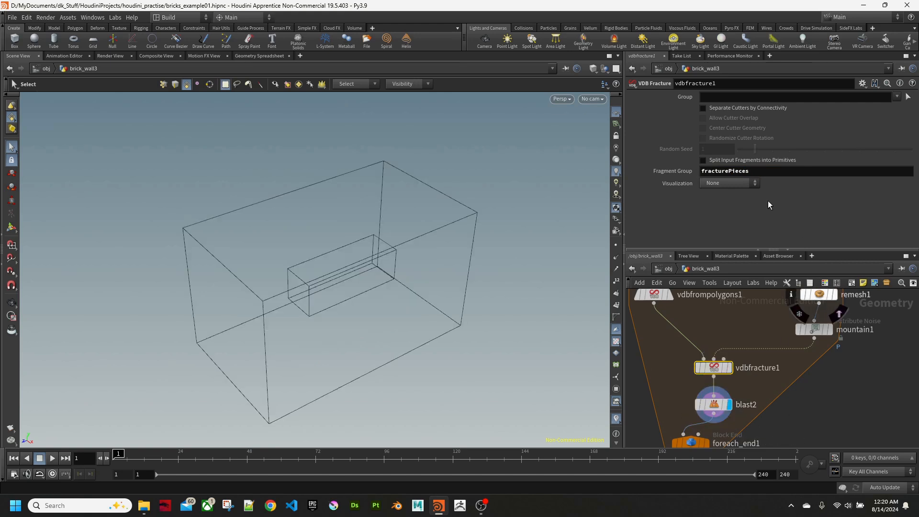
{"action": "left_click", "coordinate": [714, 404]}
{"action": "left_click", "coordinate": [896, 97]}
{"action": "left_click", "coordinate": [888, 109]}
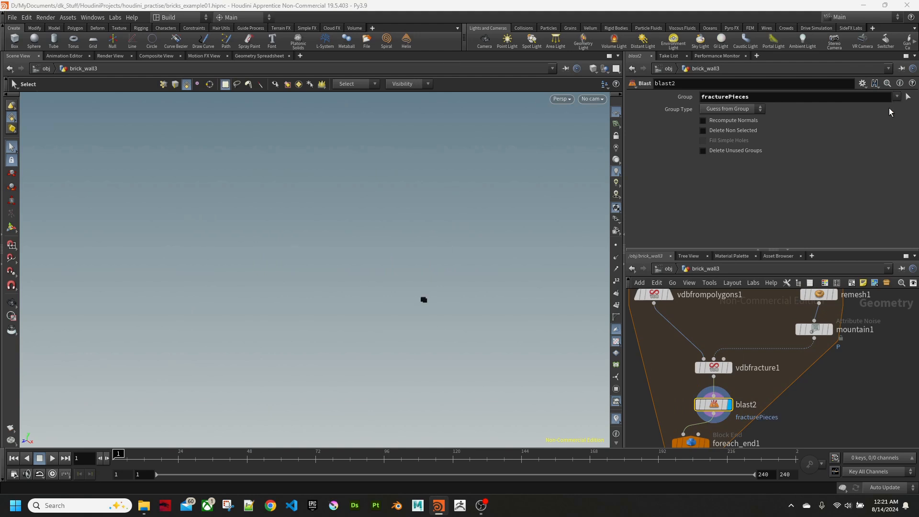
{"action": "left_click", "coordinate": [741, 131]}
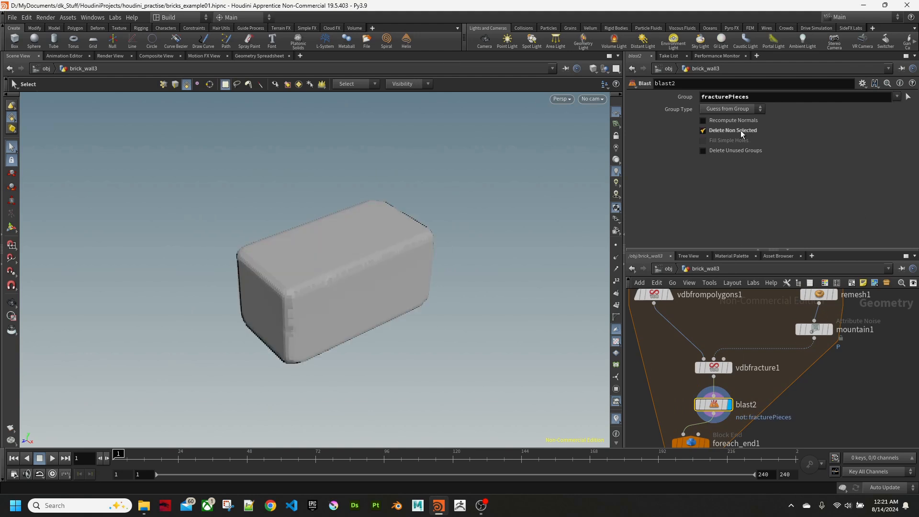
{"action": "key", "text": "Escape"}
{"action": "scroll", "coordinate": [378, 259], "scroll_direction": "up", "scroll_amount": 1}
{"action": "key", "text": "shift+w"}
{"action": "left_click_drag", "start_coordinate": [413, 275], "coordinate": [406, 262], "text": "alt"}
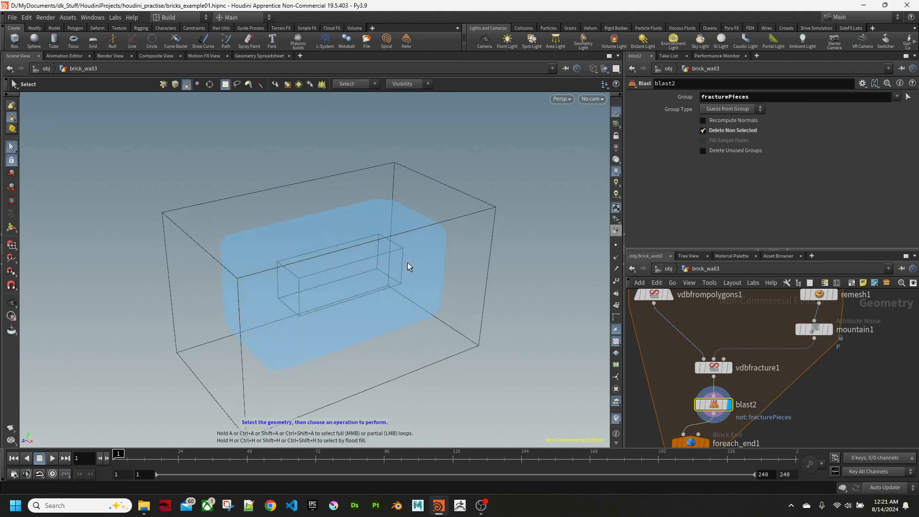
{"action": "key", "text": "shift+w"}
{"action": "mouse_move", "coordinate": [464, 291]}
{"action": "left_mouse_down", "text": "alt"}
{"action": "mouse_move", "coordinate": [426, 287]}
{"action": "mouse_move", "coordinate": [441, 262]}
{"action": "mouse_move", "coordinate": [459, 273]}
{"action": "mouse_move", "coordinate": [464, 300]}
{"action": "left_mouse_up", "text": "alt"}
{"action": "key", "text": "s"}
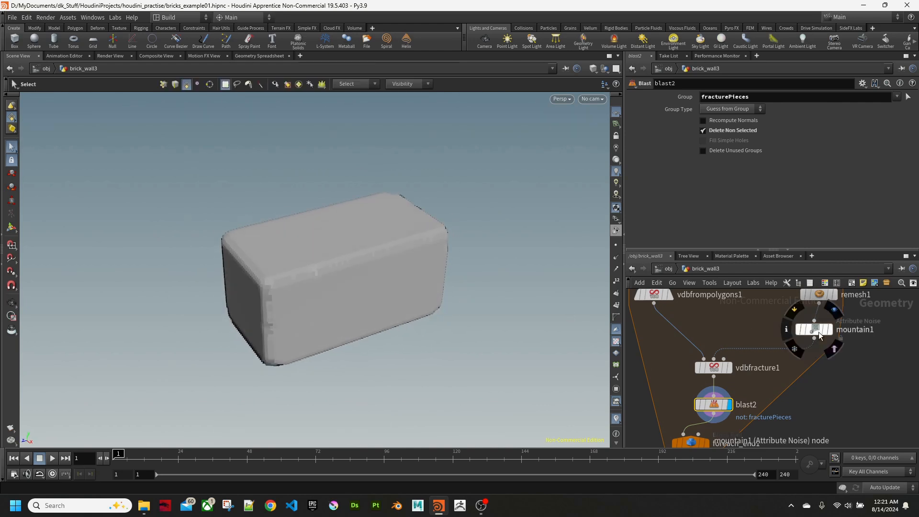
Step: Lower mountain1's Min Value to -0.09 and raise its Element Size to 0.87
{"action": "left_click", "coordinate": [818, 330]}
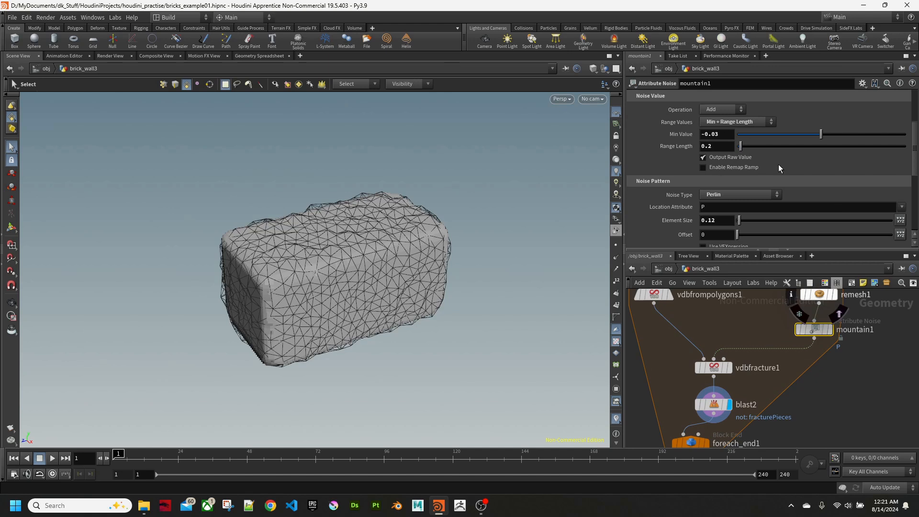
{"action": "left_click_drag", "start_coordinate": [822, 137], "coordinate": [821, 138]}
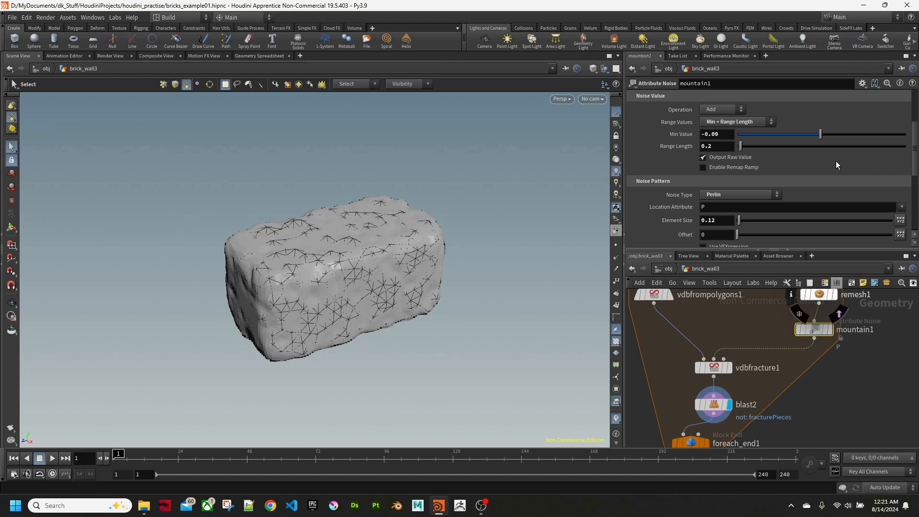
{"action": "scroll", "coordinate": [798, 223], "scroll_direction": "down", "scroll_amount": 2}
{"action": "left_click_drag", "start_coordinate": [739, 182], "coordinate": [751, 168]}
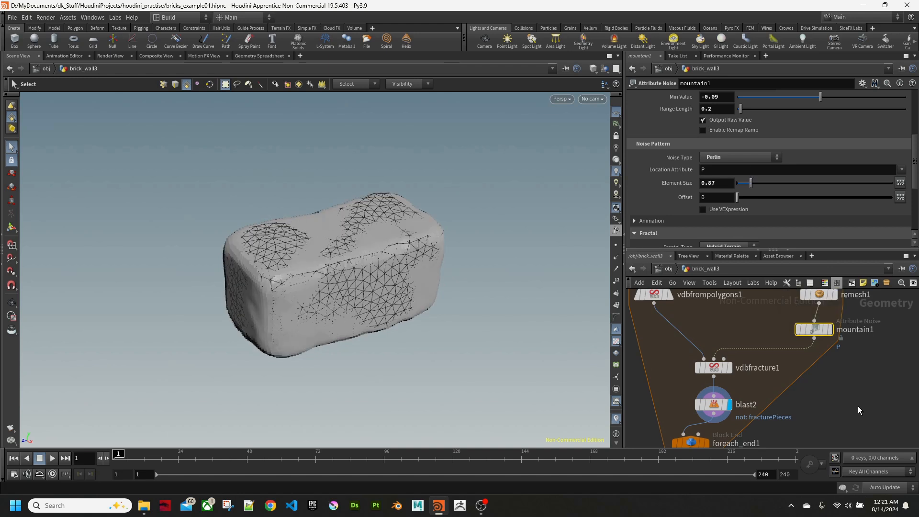
Step: Insert a Convert VDB node between blast2 and foreach_end1 and set it to convert to Polygons
{"action": "middle_click_drag", "start_coordinate": [859, 408], "coordinate": [857, 379]}
{"action": "key", "text": "Tab"}
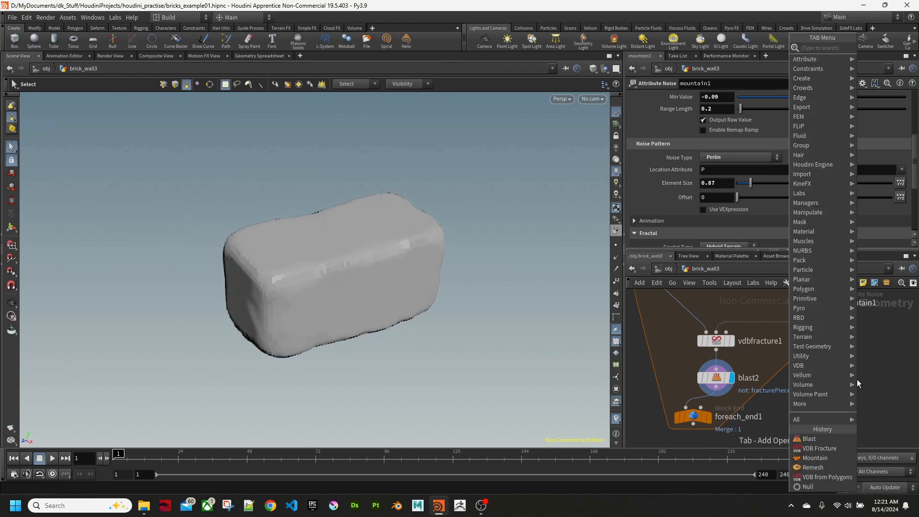
{"action": "type", "text": "vdb con"}
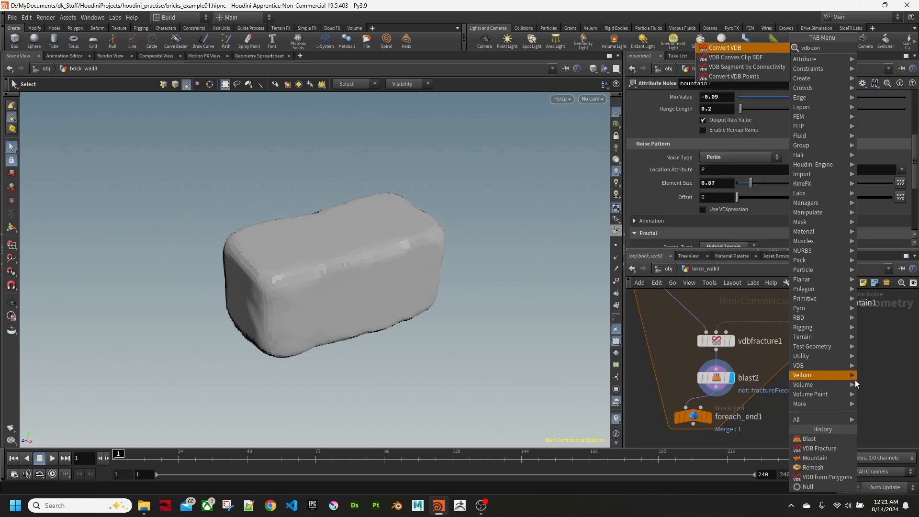
{"action": "key", "text": "Return"}
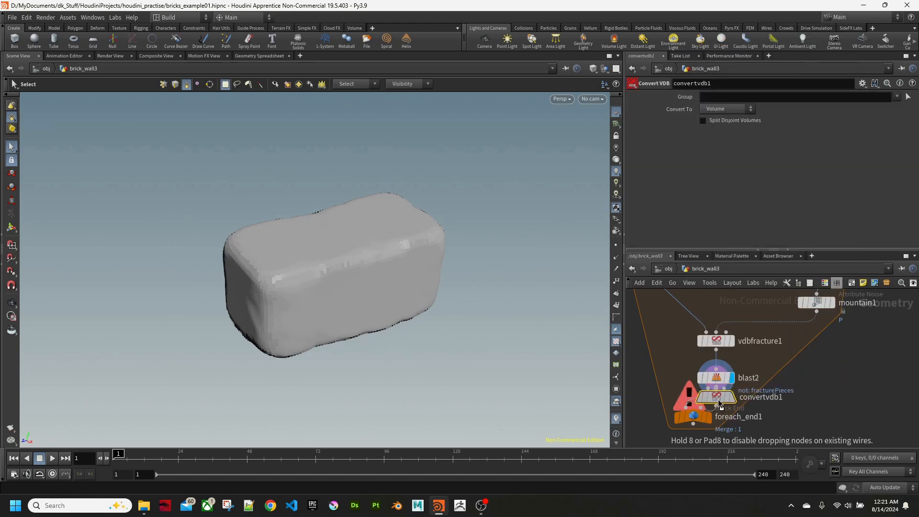
{"action": "left_click", "coordinate": [712, 414]}
{"action": "left_click", "coordinate": [726, 108]}
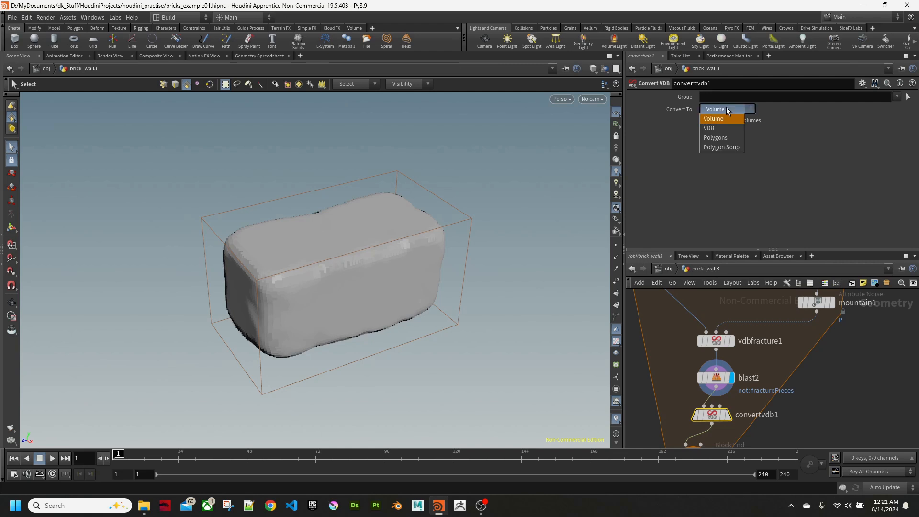
{"action": "left_click", "coordinate": [715, 139]}
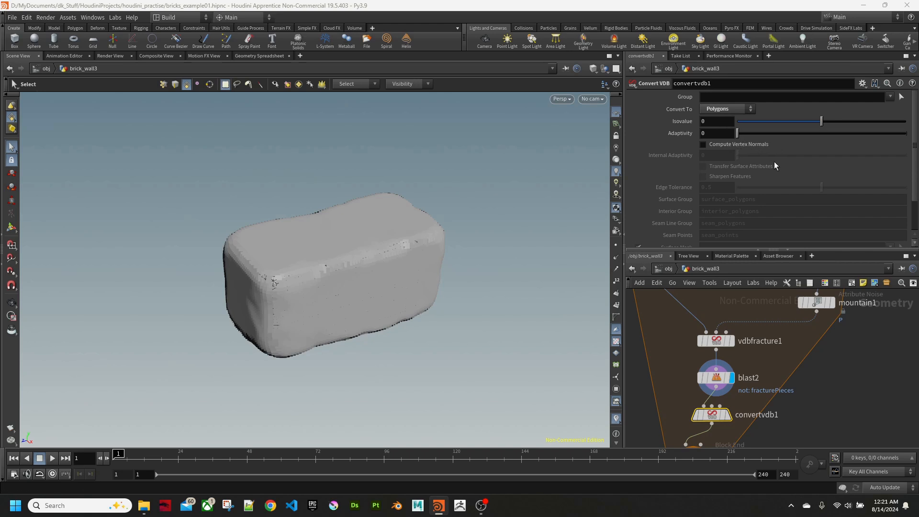
Step: Set convertvdb1's Adaptivity to 1
{"action": "left_click", "coordinate": [721, 110]}
{"action": "left_click", "coordinate": [721, 110]}
{"action": "left_click", "coordinate": [708, 134]}
{"action": "key", "text": "Return"}
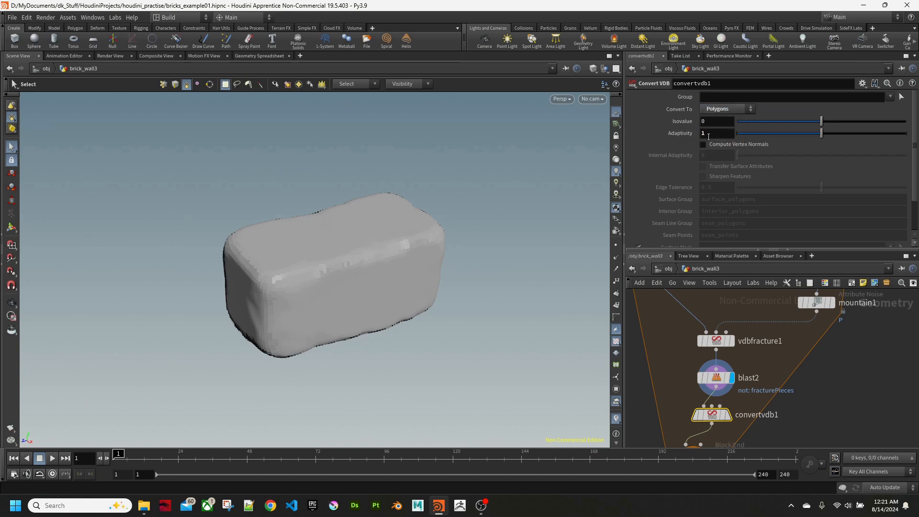
Step: Display foreach_end1 and inspect the converted brick mesh in wireframe and shaded views
{"action": "key", "text": "w"}
{"action": "middle_click_drag", "start_coordinate": [792, 416], "coordinate": [793, 379]}
{"action": "left_click", "coordinate": [716, 398]}
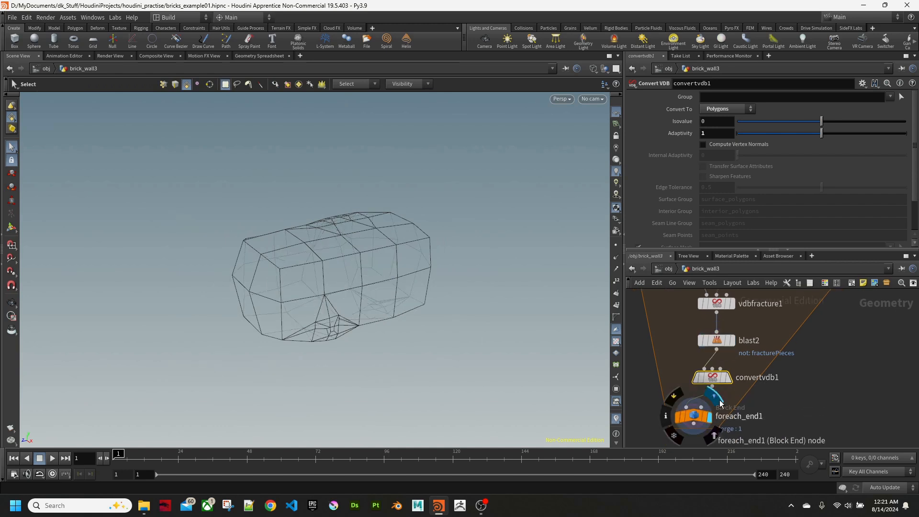
{"action": "key", "text": "w"}
{"action": "left_click_drag", "start_coordinate": [453, 281], "coordinate": [460, 278], "text": "alt"}
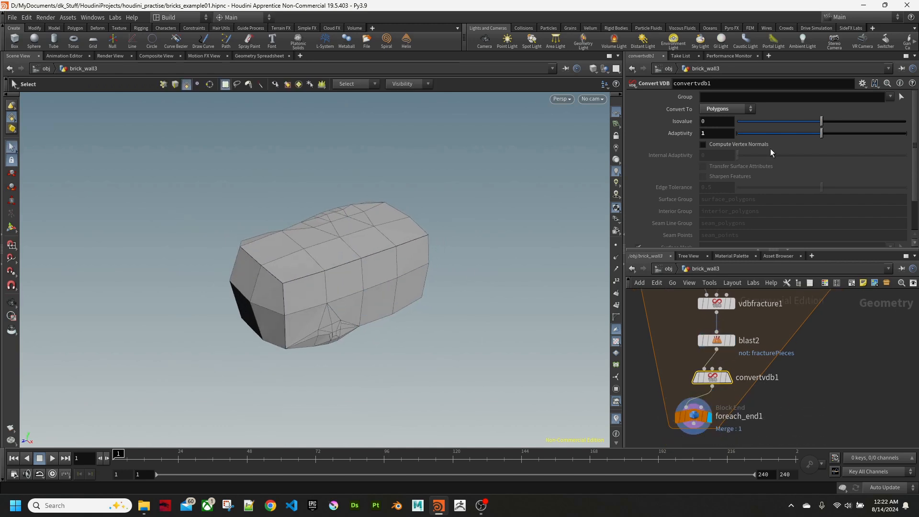
Step: Reduce convertvdb1's Adaptivity to 0.1 and then to 0.01, and inspect the mesh density on the brick
{"action": "left_click_drag", "start_coordinate": [712, 134], "coordinate": [652, 136]}
{"action": "type", "text": "0.1"}
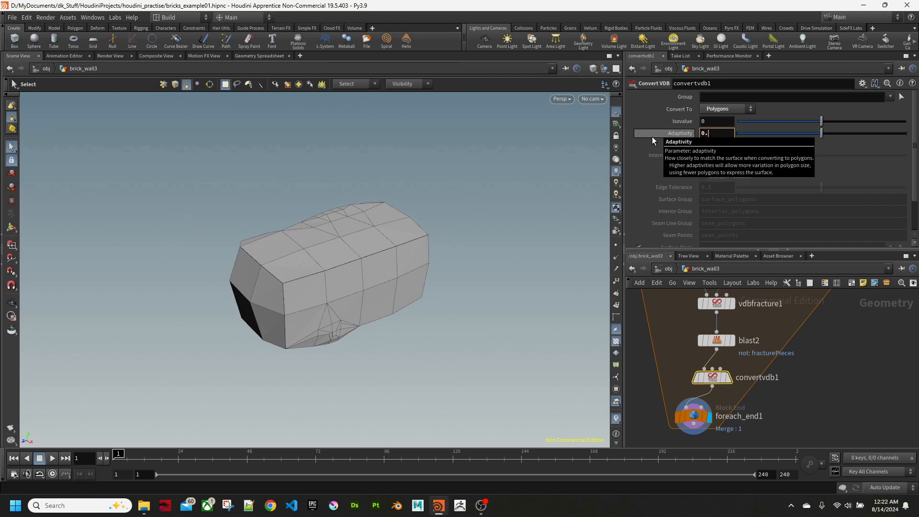
{"action": "key", "text": "Return"}
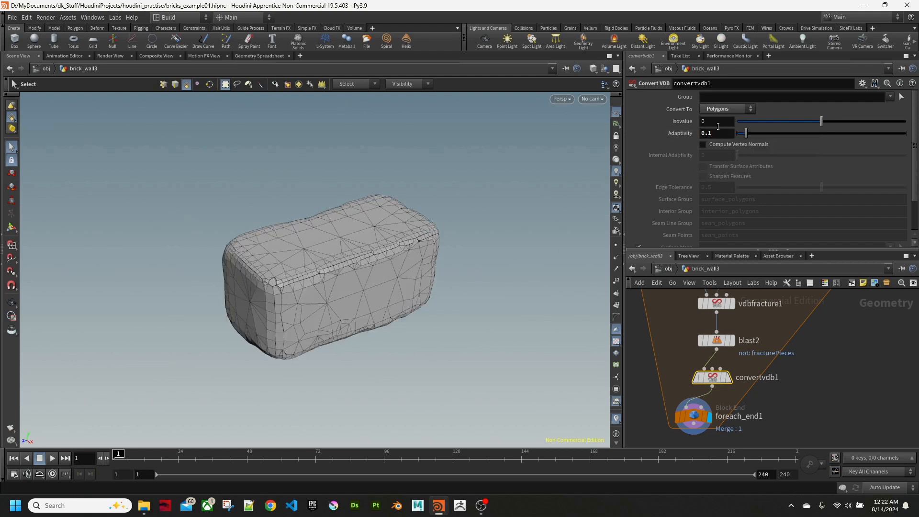
{"action": "type", "text": "0.01"}
{"action": "key", "text": "Return"}
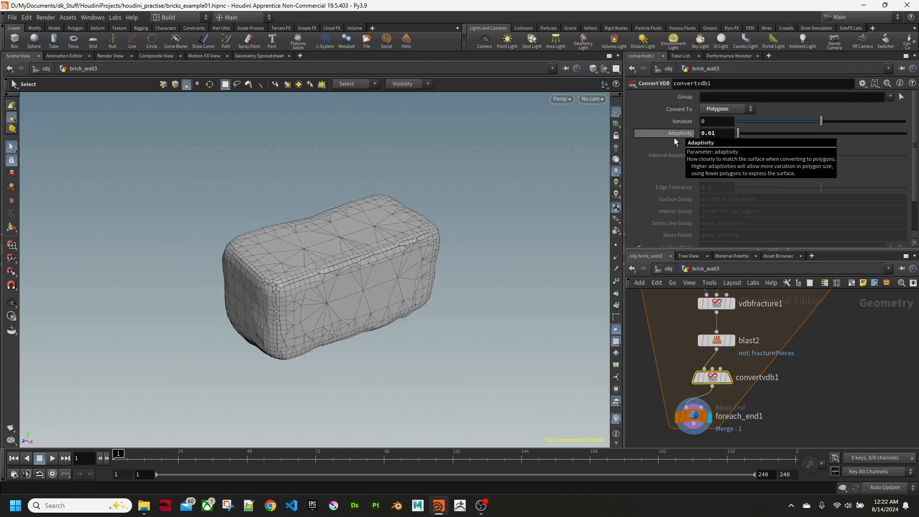
{"action": "left_click_drag", "start_coordinate": [381, 275], "coordinate": [420, 269], "text": "alt"}
{"action": "key", "text": "s"}
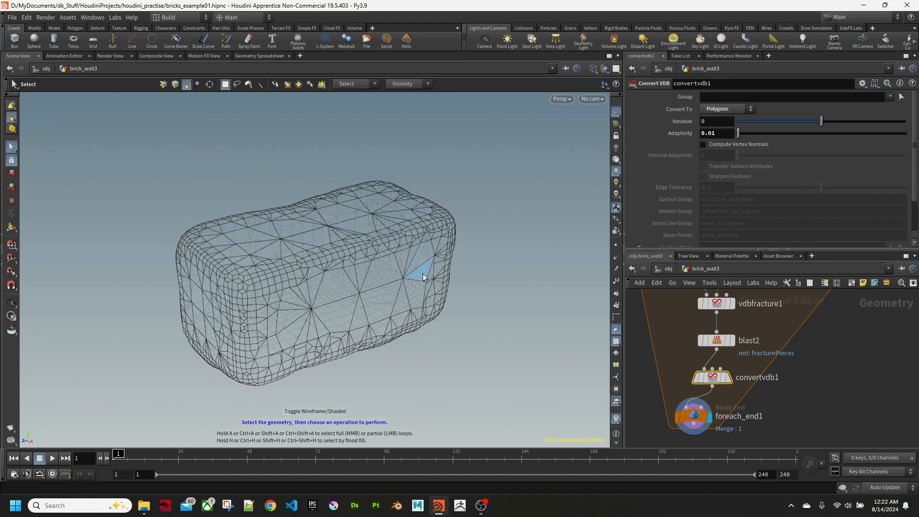
Step: Set the viewport shading to Smooth Shaded, select foreach_end1, and inspect the brick without wireframe lines
{"action": "left_click", "coordinate": [375, 302]}
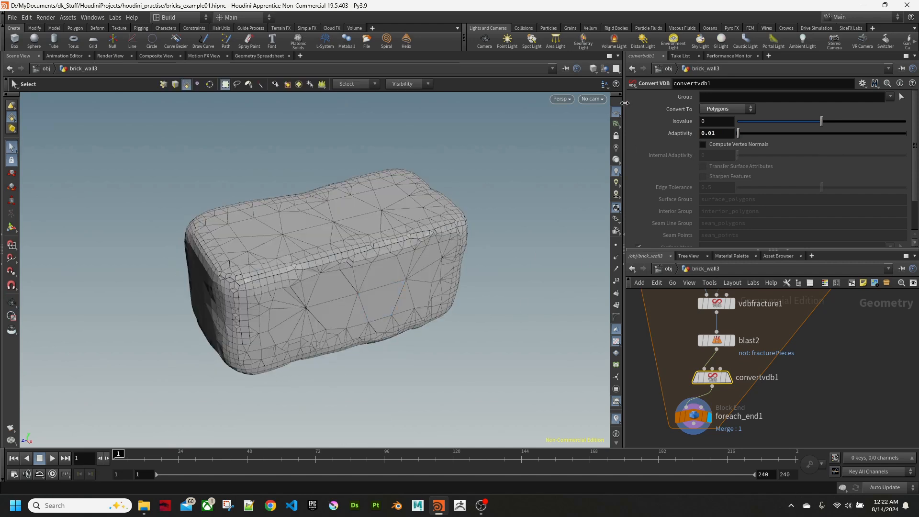
{"action": "left_click", "coordinate": [593, 70]}
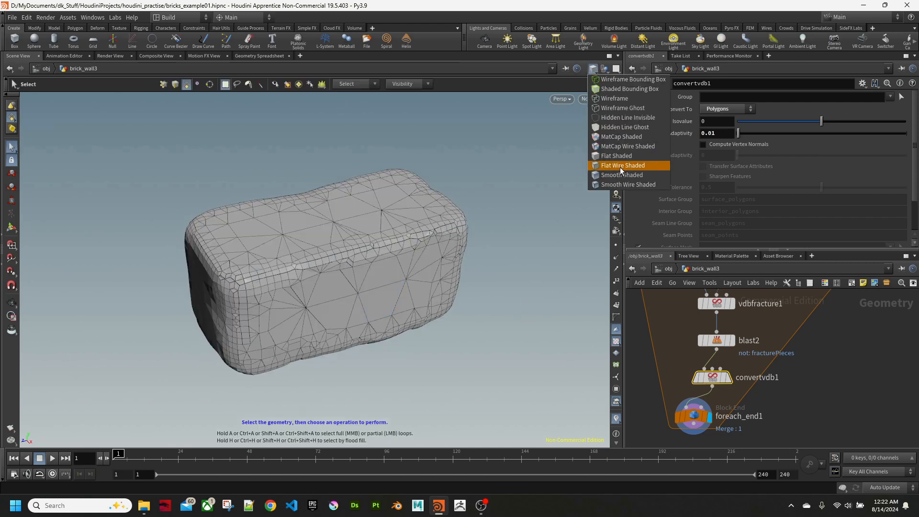
{"action": "left_click", "coordinate": [624, 175]}
{"action": "left_click_drag", "start_coordinate": [468, 277], "coordinate": [479, 270], "text": "alt"}
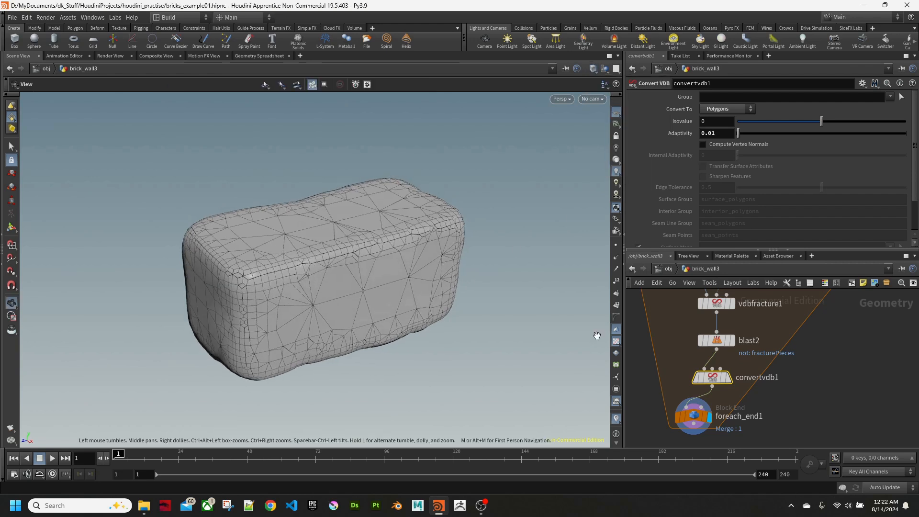
{"action": "left_click", "coordinate": [699, 419]}
{"action": "left_click_drag", "start_coordinate": [431, 341], "coordinate": [375, 330], "text": "alt"}
{"action": "key", "text": "s"}
{"action": "left_click_drag", "start_coordinate": [328, 269], "coordinate": [354, 266]}
Step: Set remesh1's Target Size to 0.12 and inspect the resulting brick surface
{"action": "middle_click_drag", "start_coordinate": [796, 330], "coordinate": [823, 414]}
{"action": "left_click", "coordinate": [825, 326]}
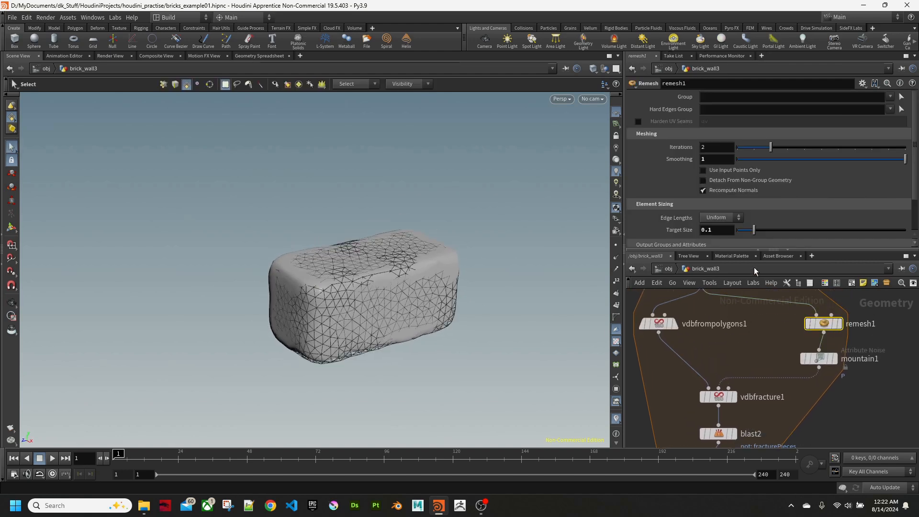
{"action": "double_click", "coordinate": [726, 230]}
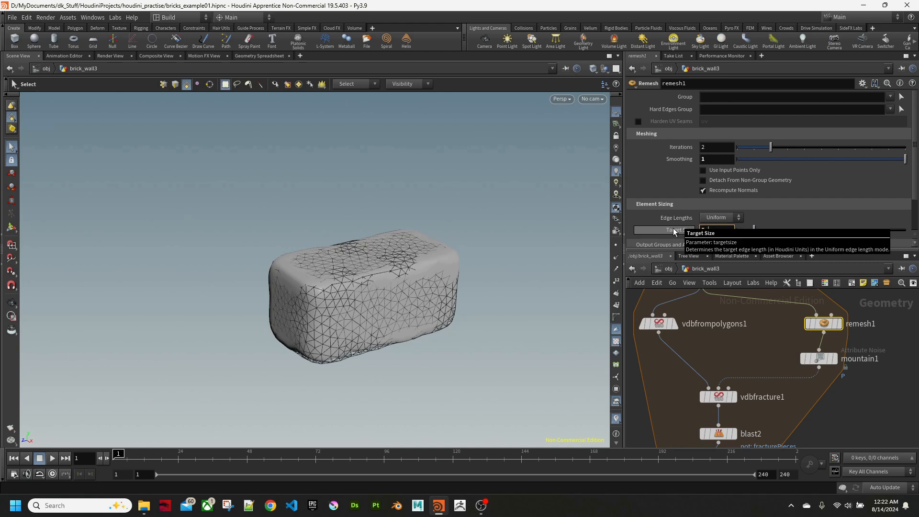
{"action": "key", "text": "Return"}
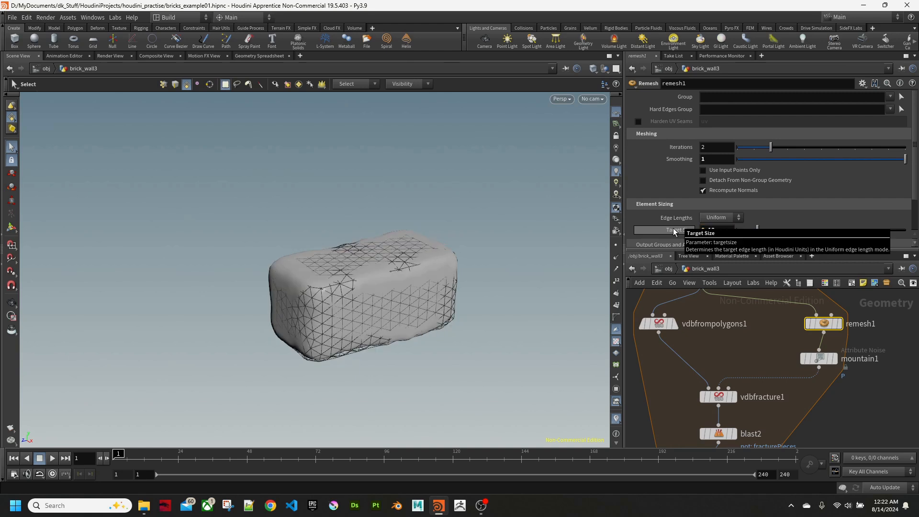
{"action": "right_click_drag", "start_coordinate": [373, 290], "coordinate": [437, 307], "text": "alt"}
{"action": "key", "text": "shift+w"}
{"action": "left_click_drag", "start_coordinate": [438, 306], "coordinate": [469, 295], "text": "alt"}
{"action": "key", "text": "shift+w"}
{"action": "mouse_move", "coordinate": [428, 272]}
{"action": "left_mouse_down"}
{"action": "mouse_move", "coordinate": [423, 243]}
{"action": "mouse_move", "coordinate": [462, 217]}
{"action": "mouse_move", "coordinate": [416, 330]}
{"action": "left_mouse_up"}
{"action": "key", "text": "s"}
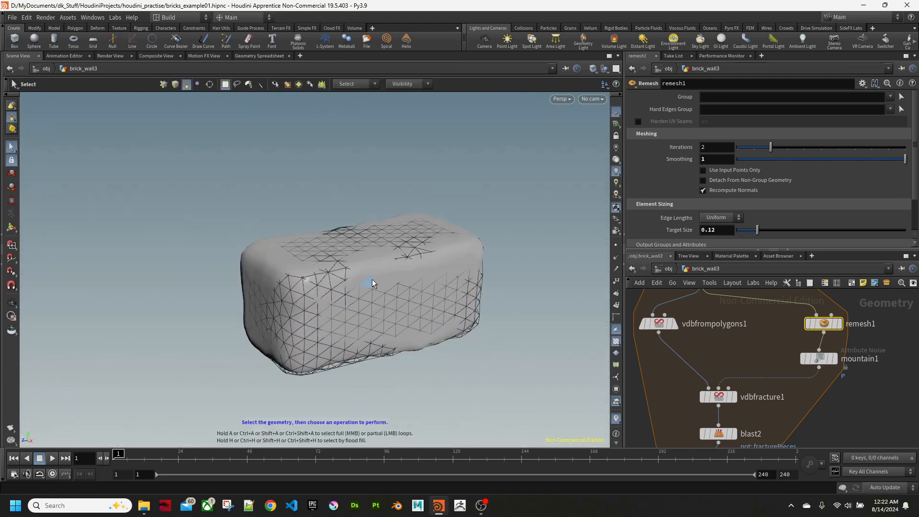
Step: Turn off Single Pass on foreach_end1 to process every brick, and inspect the whole wall
{"action": "middle_click_drag", "start_coordinate": [853, 420], "coordinate": [864, 356]}
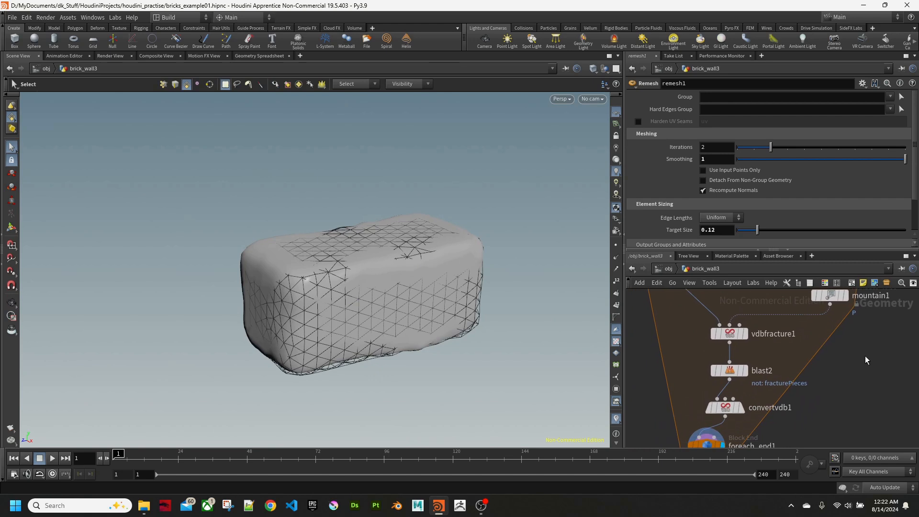
{"action": "middle_click_drag", "start_coordinate": [865, 392], "coordinate": [865, 348]}
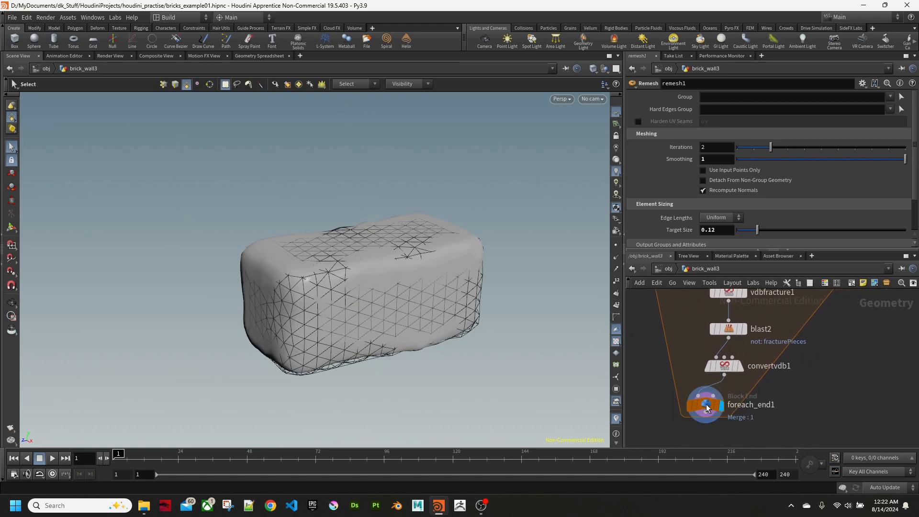
{"action": "left_click", "coordinate": [751, 407]}
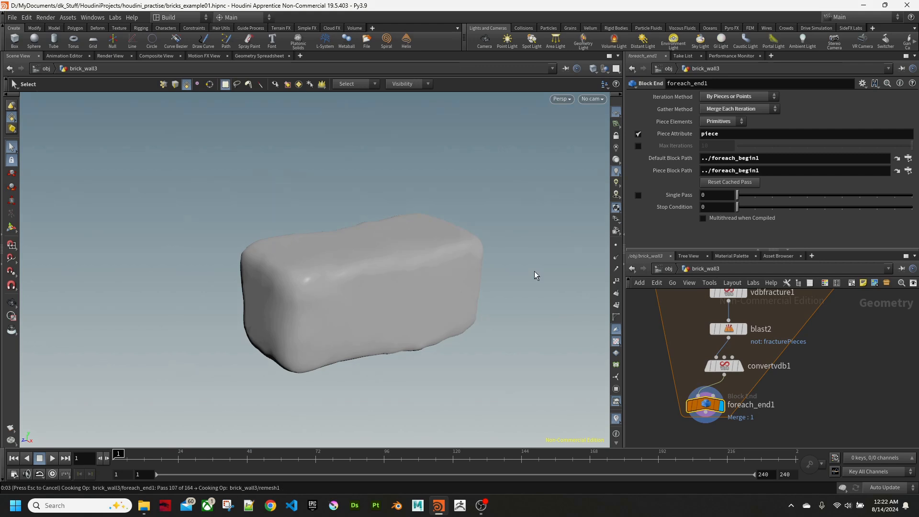
{"action": "right_click_drag", "start_coordinate": [338, 220], "coordinate": [315, 305], "text": "alt"}
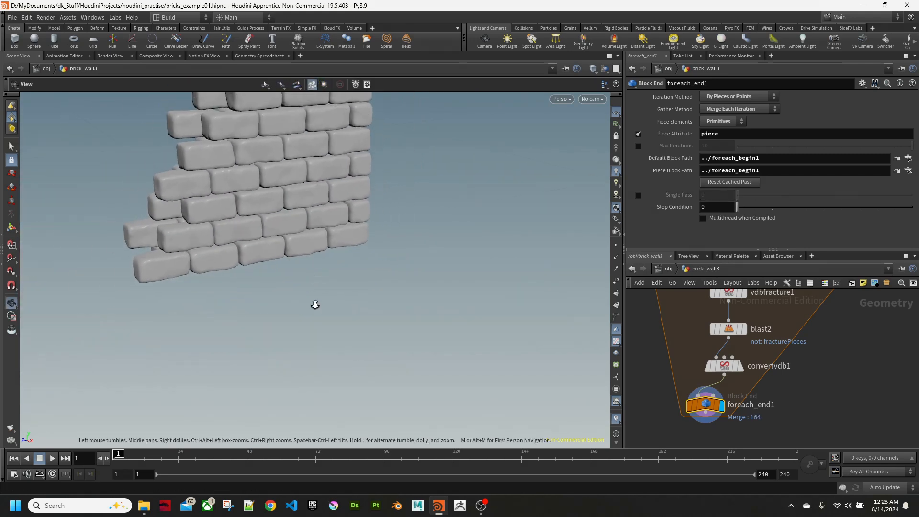
{"action": "left_click_drag", "start_coordinate": [315, 304], "coordinate": [345, 287], "text": "alt"}
{"action": "right_click_drag", "start_coordinate": [345, 288], "coordinate": [320, 160], "text": "alt"}
{"action": "left_click_drag", "start_coordinate": [320, 160], "coordinate": [346, 175], "text": "alt"}
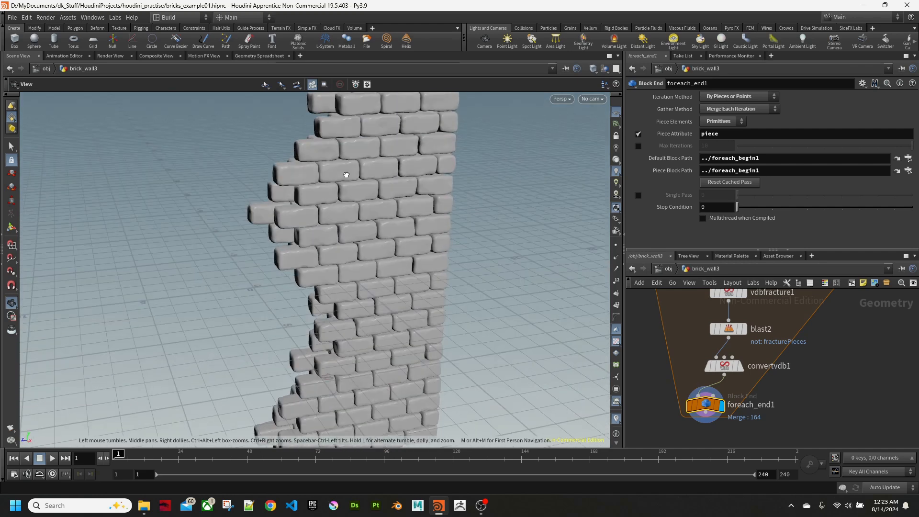
{"action": "left_click_drag", "start_coordinate": [427, 334], "coordinate": [406, 334], "text": "alt"}
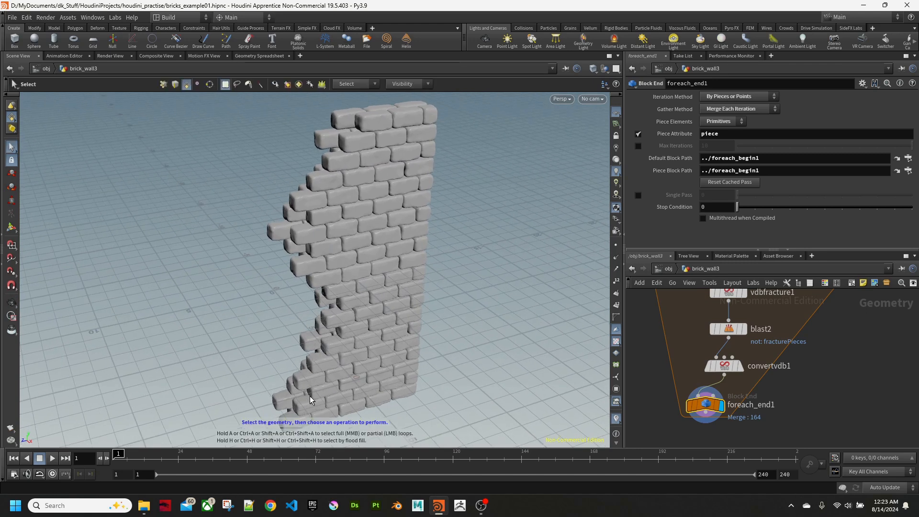
{"action": "left_click_drag", "start_coordinate": [403, 315], "coordinate": [386, 314], "text": "alt"}
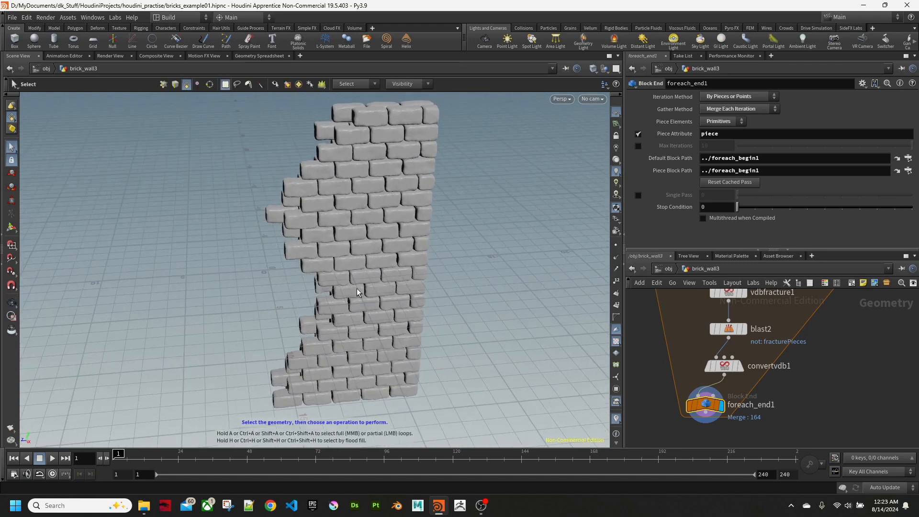
Step: Add a Null node below foreach_end1, name it base_wall1, and connect it to foreach_end1's output
{"action": "middle_click_drag", "start_coordinate": [792, 405], "coordinate": [802, 374]}
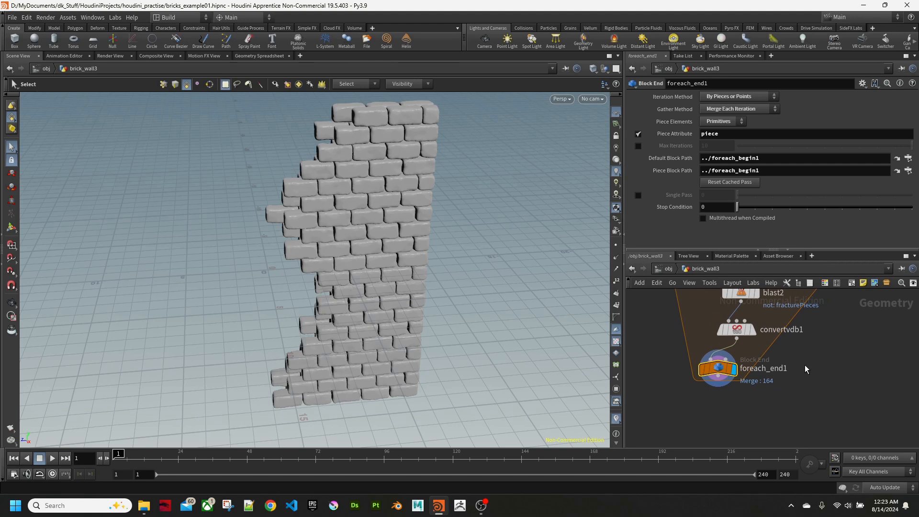
{"action": "scroll", "coordinate": [811, 406], "scroll_direction": "down", "scroll_amount": 2}
{"action": "middle_click_drag", "start_coordinate": [799, 401], "coordinate": [786, 338]}
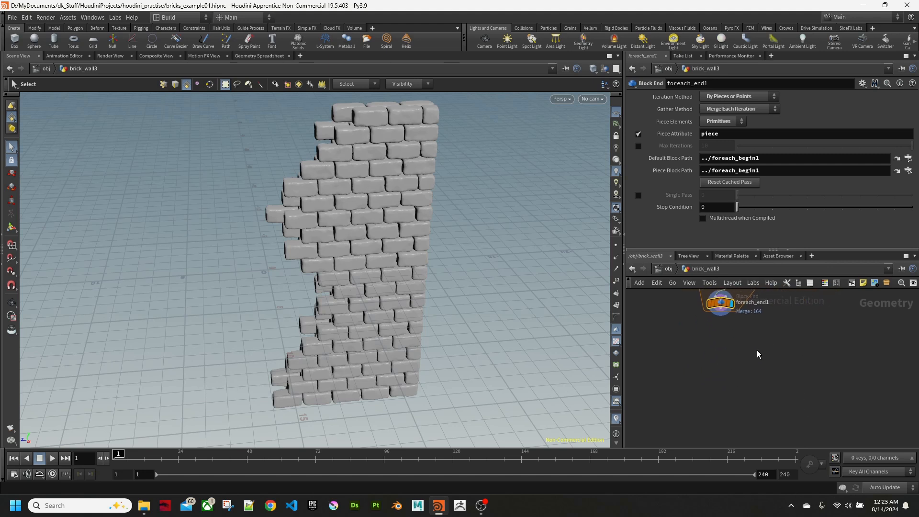
{"action": "key", "text": "Tab"}
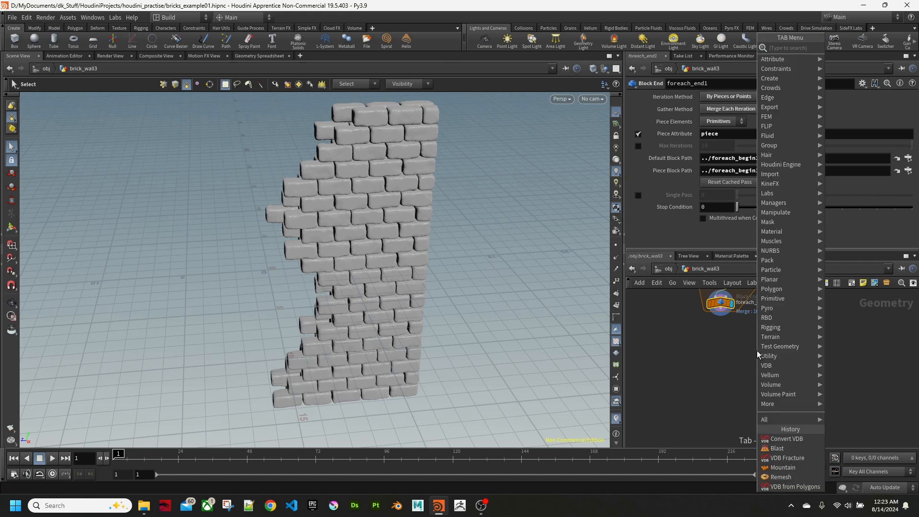
{"action": "type", "text": "null"}
{"action": "key", "text": "Return"}
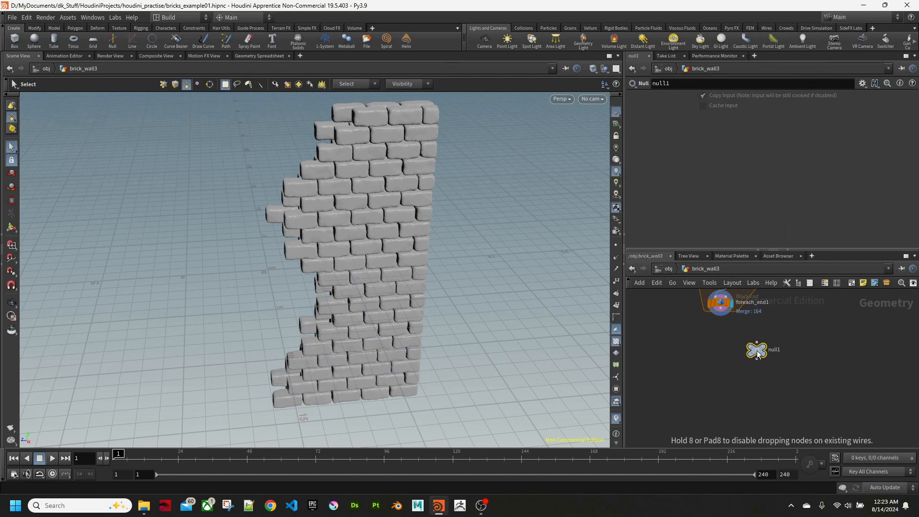
{"action": "left_click", "coordinate": [757, 354]}
{"action": "double_click", "coordinate": [774, 350]}
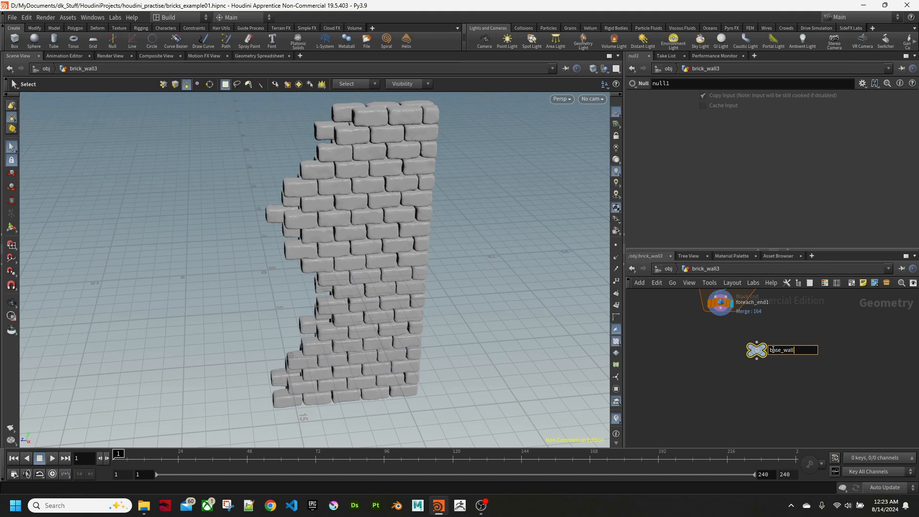
{"action": "key", "text": "Return"}
{"action": "mouse_move", "coordinate": [718, 318]}
{"action": "left_mouse_down"}
{"action": "mouse_move", "coordinate": [757, 351]}
{"action": "mouse_move", "coordinate": [730, 348]}
{"action": "left_mouse_up"}
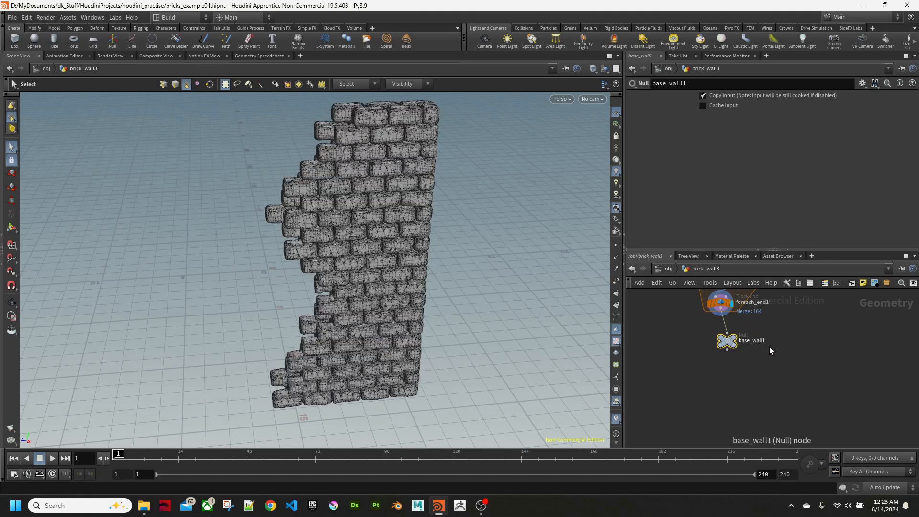
Step: Add an Object Merge node beside base_wall1 and set its Object 1 to /obj/brick_wall3/base_wall1
{"action": "left_click_drag", "start_coordinate": [462, 313], "coordinate": [499, 312], "text": "alt"}
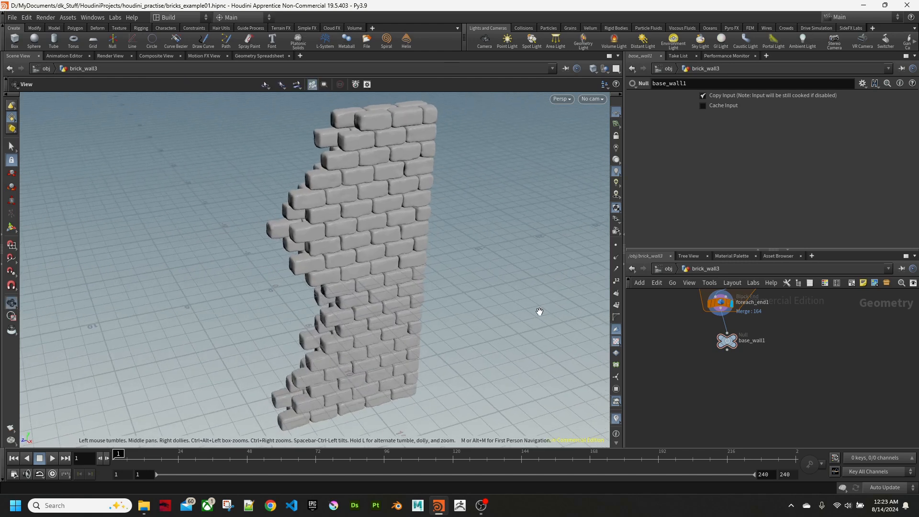
{"action": "key", "text": "Tab"}
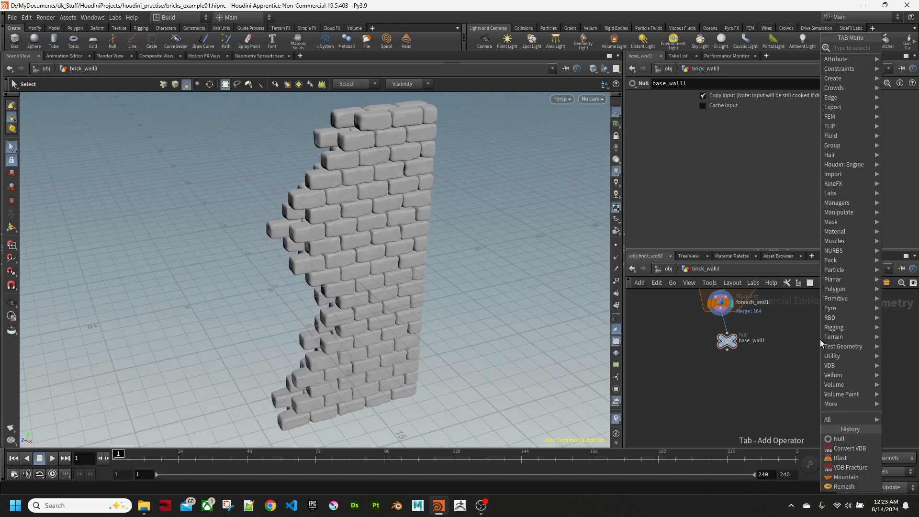
{"action": "type", "text": "obj"}
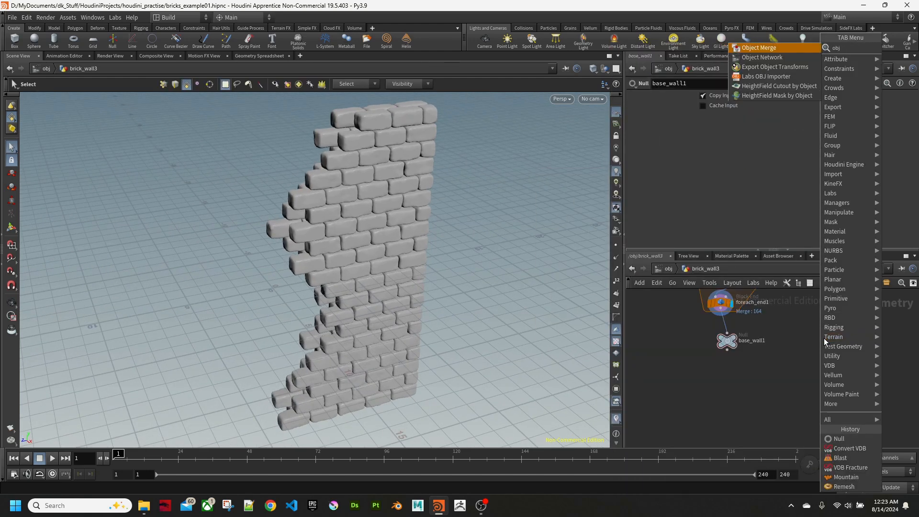
{"action": "key", "text": "Return"}
{"action": "left_click", "coordinate": [824, 340]}
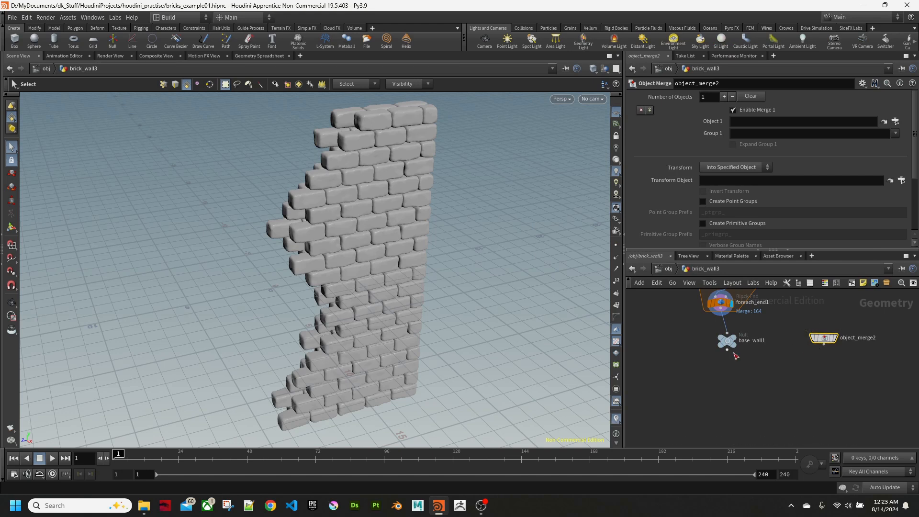
{"action": "left_click", "coordinate": [895, 121]}
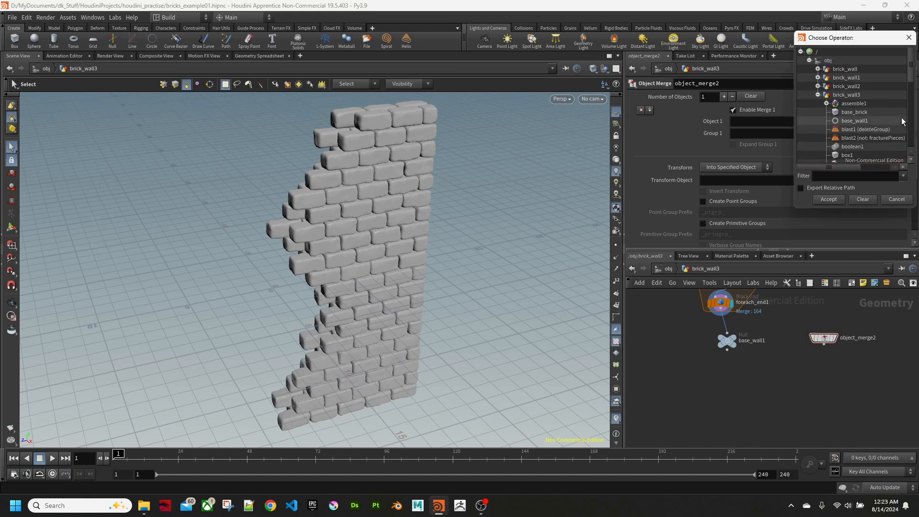
{"action": "double_click", "coordinate": [862, 120]}
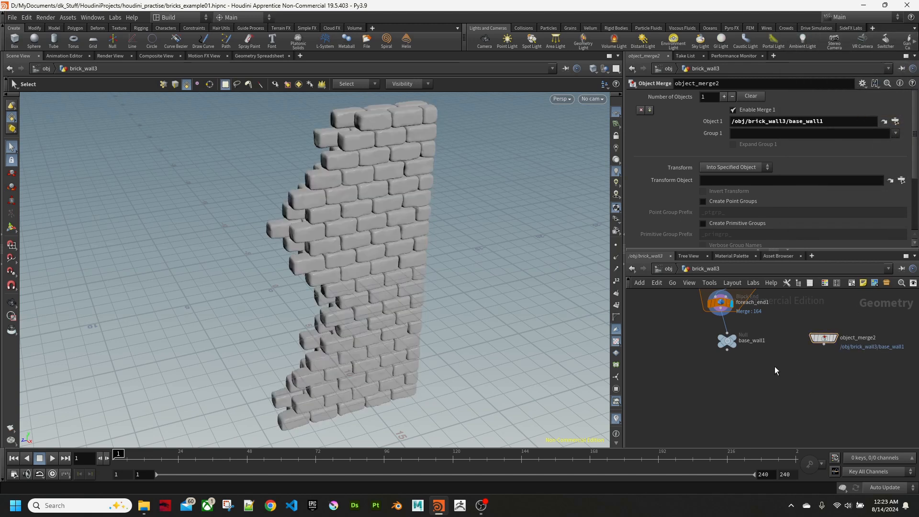
Step: Add a VDB from Polygons node fed by object_merge2, display it, and inspect the wall's VDB surface
{"action": "key", "text": "Tab"}
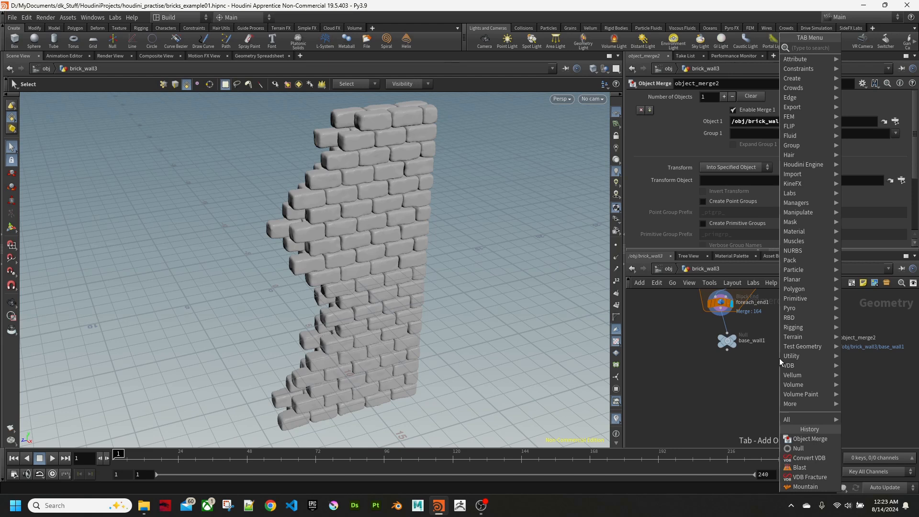
{"action": "type", "text": "vdb"}
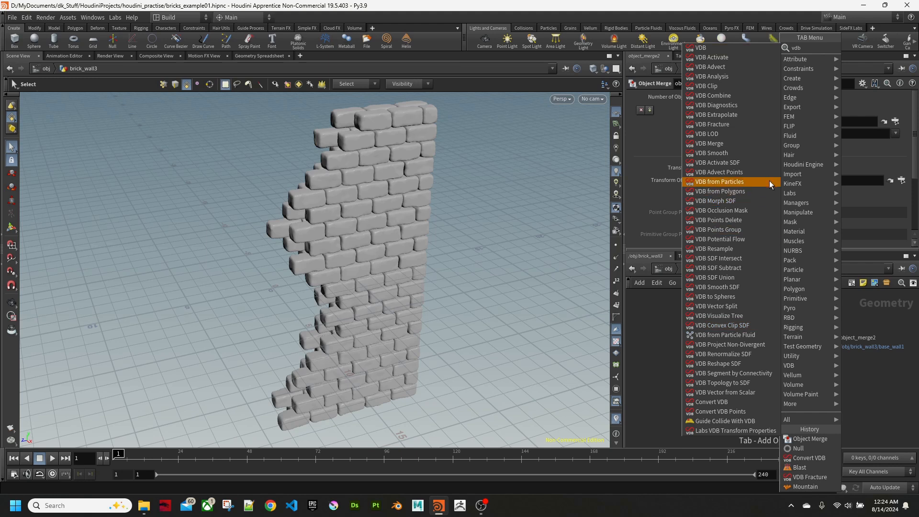
{"action": "left_click", "coordinate": [745, 190]}
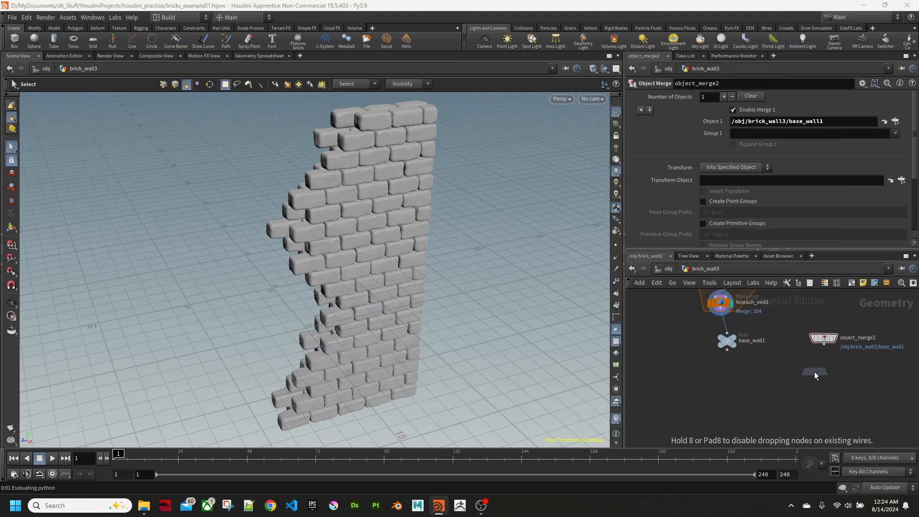
{"action": "left_click", "coordinate": [814, 371]}
{"action": "left_click_drag", "start_coordinate": [809, 360], "coordinate": [826, 370]}
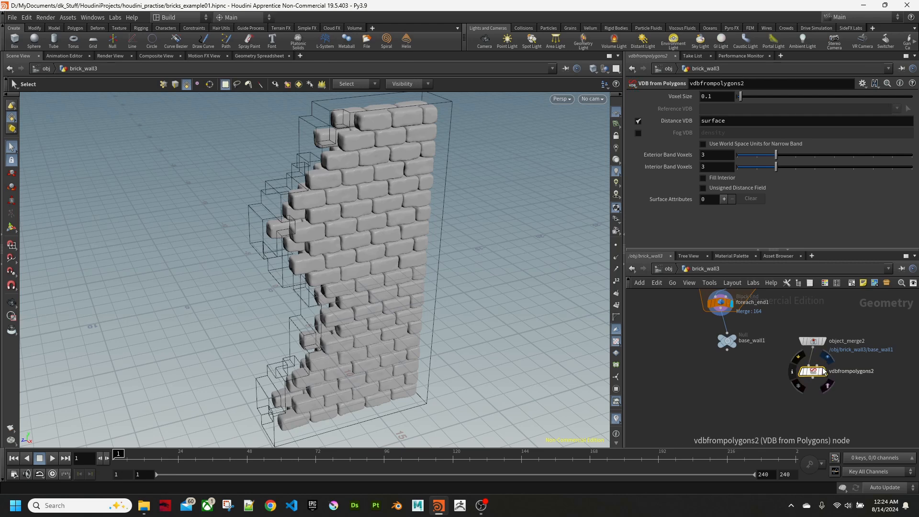
{"action": "left_click", "coordinate": [829, 361]}
{"action": "right_click_drag", "start_coordinate": [307, 240], "coordinate": [400, 211], "text": "alt"}
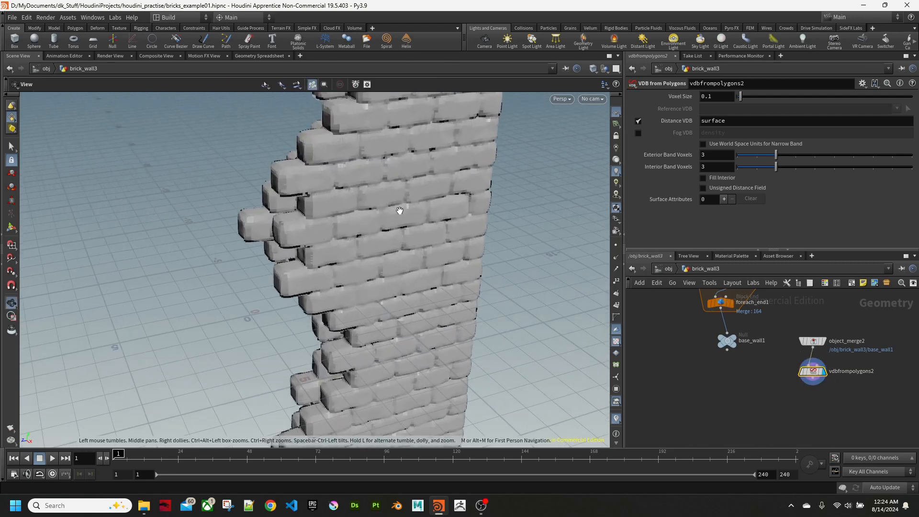
{"action": "left_click_drag", "start_coordinate": [400, 211], "coordinate": [465, 193], "text": "alt"}
{"action": "middle_click_drag", "start_coordinate": [466, 193], "coordinate": [481, 274], "text": "alt"}
{"action": "left_click_drag", "start_coordinate": [481, 275], "coordinate": [446, 293], "text": "alt"}
{"action": "key", "text": "Tab"}
{"action": "type", "text": "smoo"}
{"action": "key", "text": "Return"}
{"action": "key", "text": "Escape"}
{"action": "key", "text": "Tab"}
{"action": "key", "text": "Escape"}
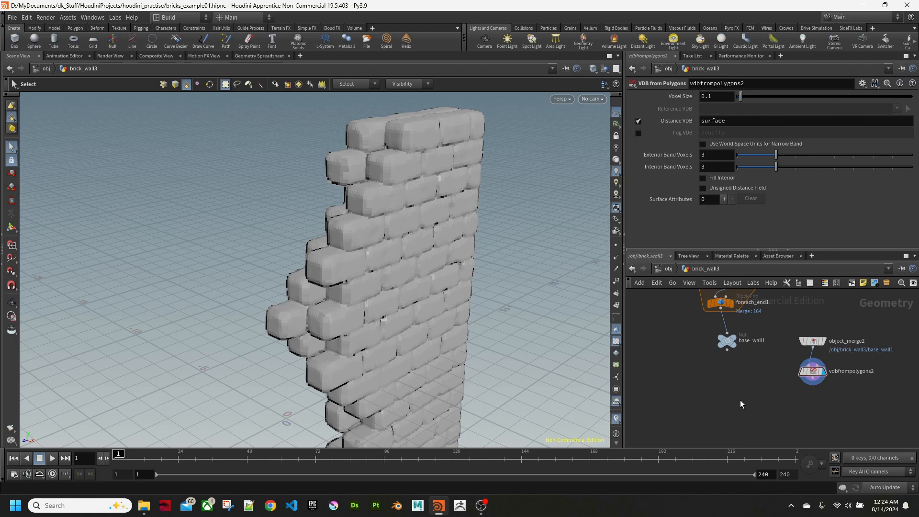
Step: Add a VDB Smooth node after vdbfrompolygons2, connect and display it, and inspect the smoothed wall
{"action": "key", "text": "Tab"}
{"action": "type", "text": "vdb sm"}
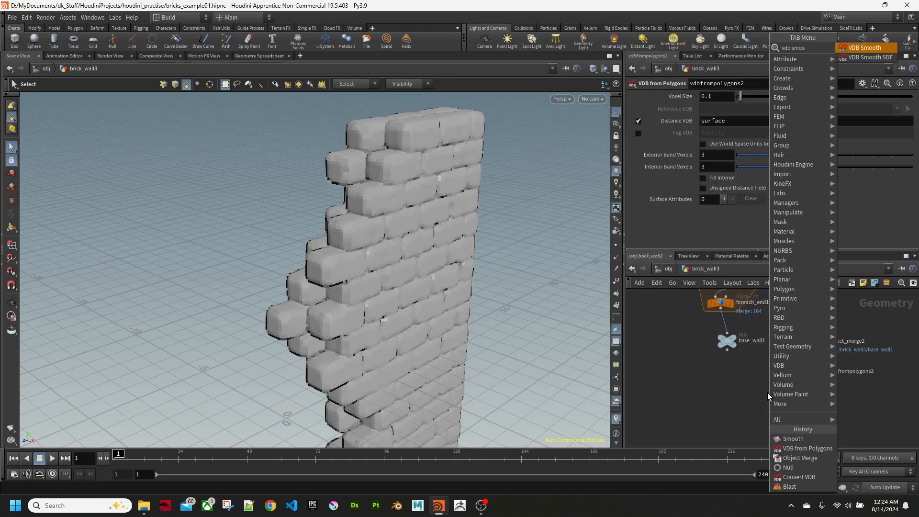
{"action": "key", "text": "Return"}
{"action": "left_click", "coordinate": [802, 417]}
{"action": "left_click_drag", "start_coordinate": [812, 385], "coordinate": [815, 420]}
{"action": "left_click", "coordinate": [818, 407]}
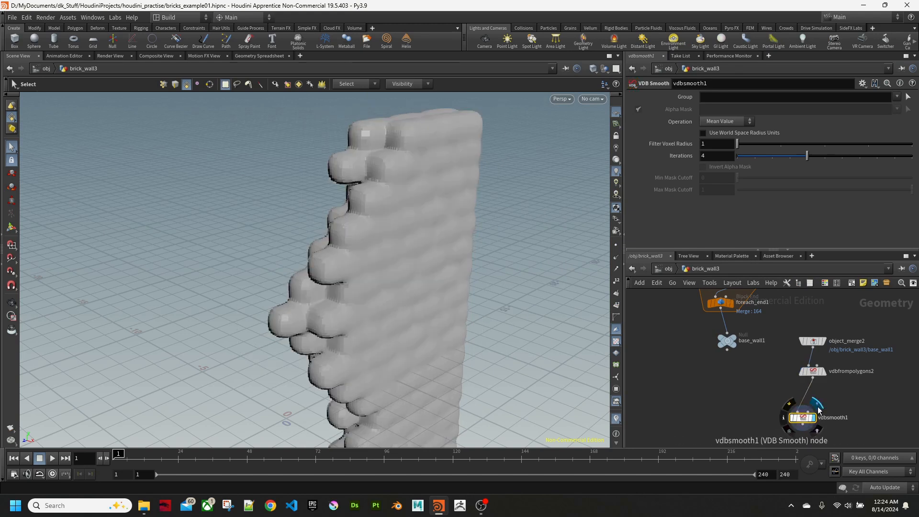
{"action": "left_click_drag", "start_coordinate": [380, 282], "coordinate": [503, 372], "text": "alt"}
Step: Add a Mountain node after vdbsmooth1, connect and display it, and inspect its effect on the wall
{"action": "middle_click_drag", "start_coordinate": [718, 406], "coordinate": [747, 357]}
{"action": "key", "text": "Tab"}
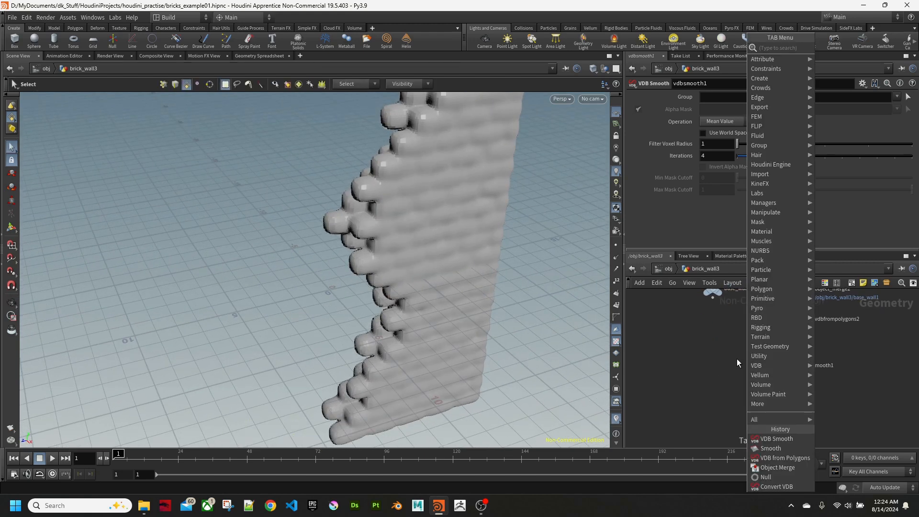
{"action": "type", "text": "mou"}
{"action": "key", "text": "Return"}
{"action": "left_click", "coordinate": [728, 362]}
{"action": "left_click_drag", "start_coordinate": [731, 362], "coordinate": [781, 399]}
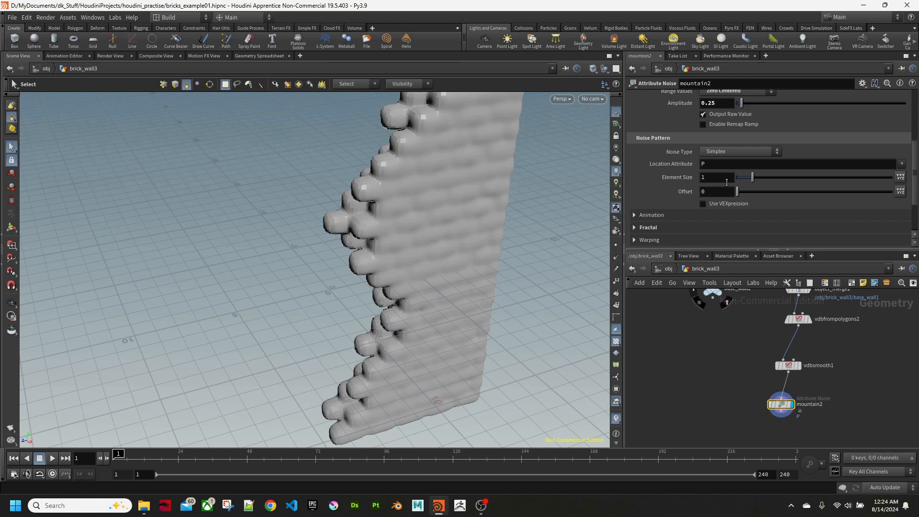
{"action": "key", "text": "Escape"}
{"action": "left_click_drag", "start_coordinate": [479, 222], "coordinate": [437, 247]}
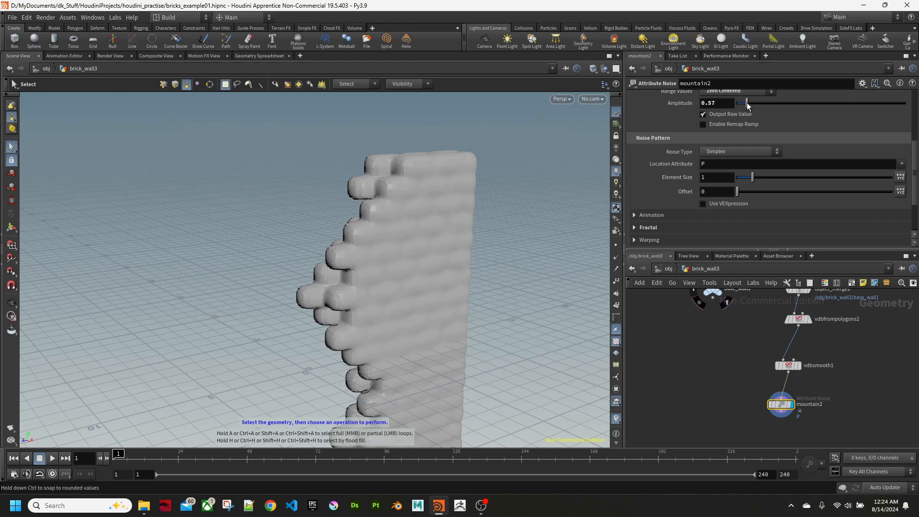
Step: Insert a Convert VDB node between vdbsmooth1 and mountain2 and set Convert To to Polygons
{"action": "middle_click_drag", "start_coordinate": [825, 393], "coordinate": [820, 372]}
{"action": "left_click", "coordinate": [829, 369]}
{"action": "key", "text": "Tab"}
{"action": "type", "text": "c"}
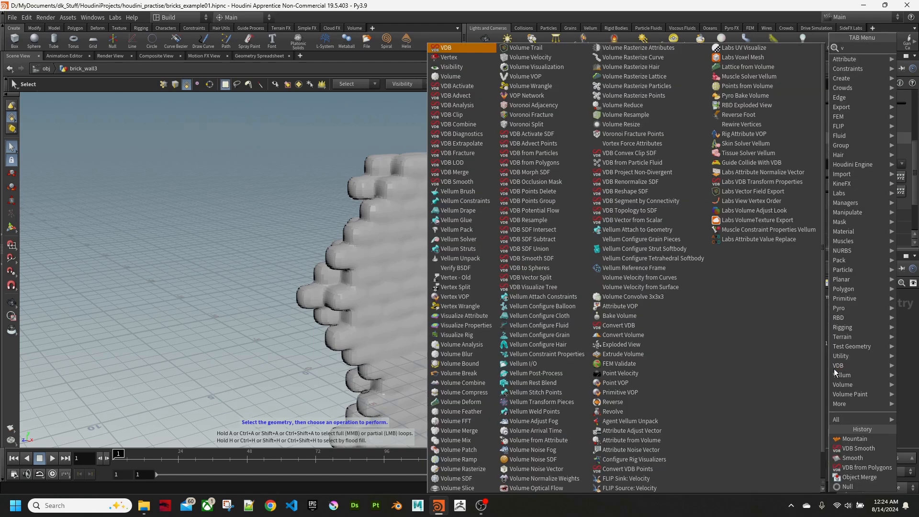
{"action": "type", "text": "onve"}
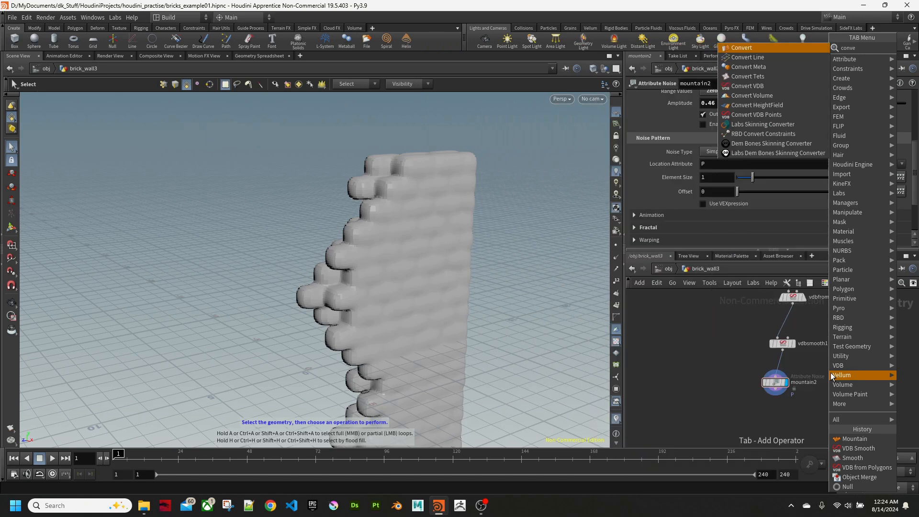
{"action": "type", "text": "r v"}
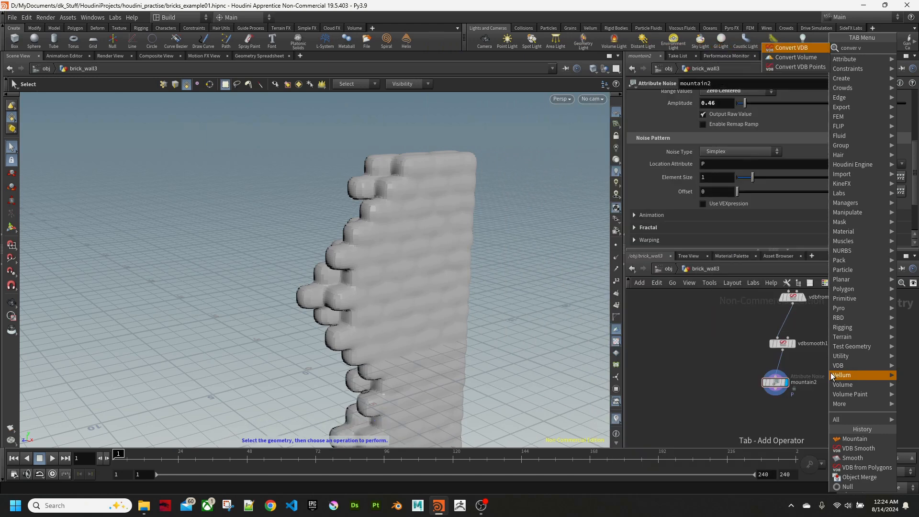
{"action": "key", "text": "Return"}
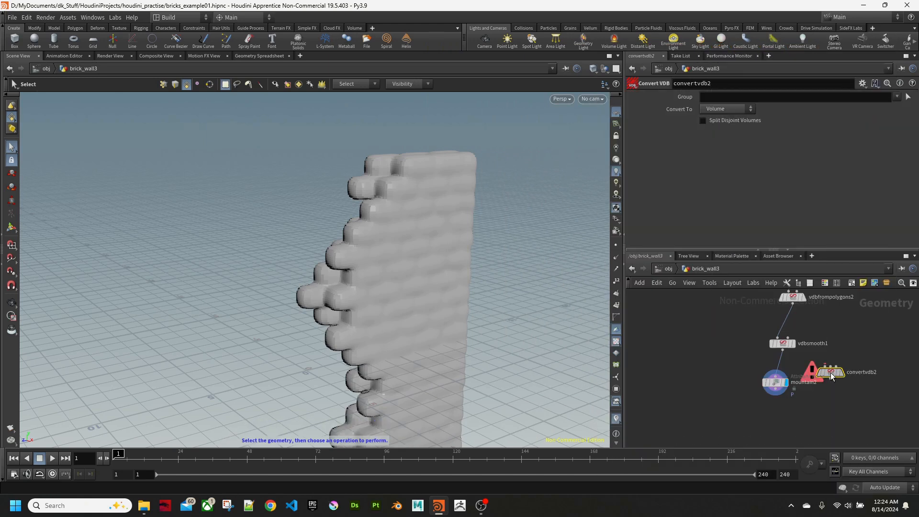
{"action": "left_click", "coordinate": [786, 368]}
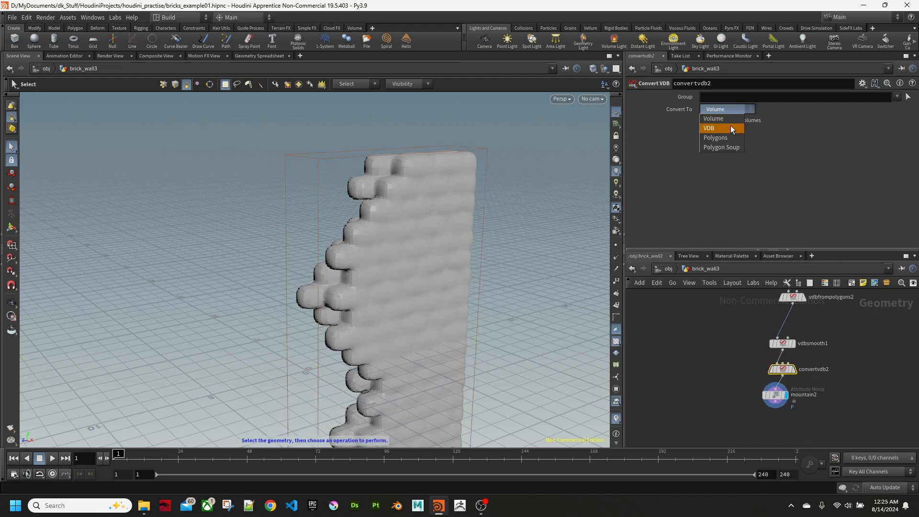
{"action": "left_click", "coordinate": [727, 138]}
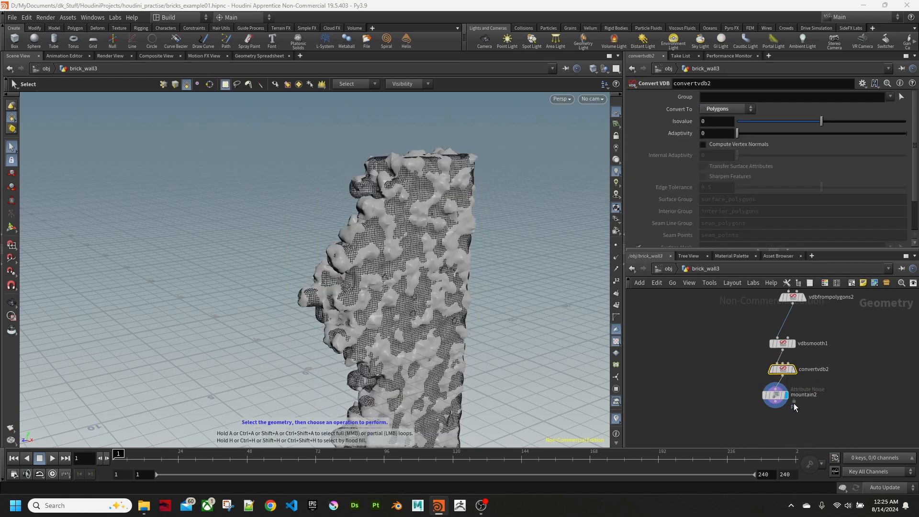
Step: Lower the amplitude of mountain2 to 0.09 for a subtle noise on the wall surface
{"action": "left_click", "coordinate": [776, 395]}
{"action": "left_click_drag", "start_coordinate": [421, 285], "coordinate": [383, 293], "text": "alt"}
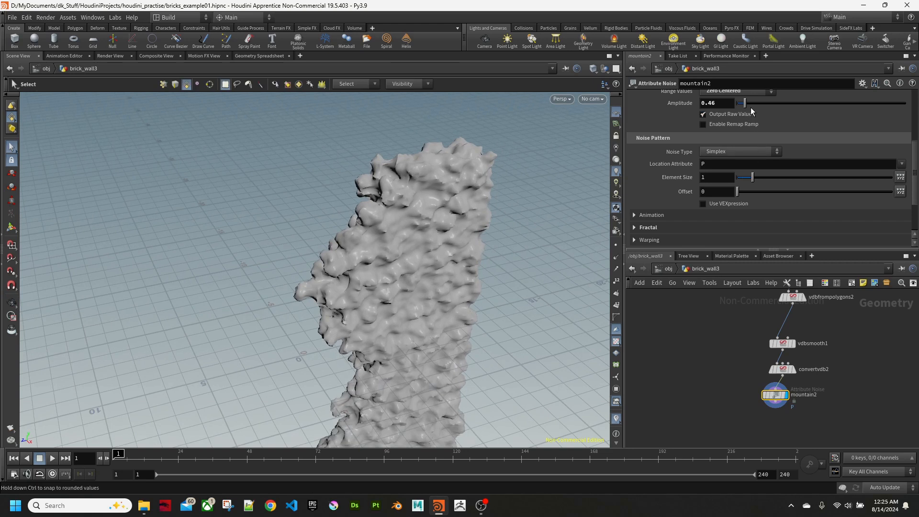
{"action": "scroll", "coordinate": [795, 118], "scroll_direction": "up", "scroll_amount": 3}
{"action": "middle_click_drag", "start_coordinate": [743, 177], "coordinate": [592, 191]}
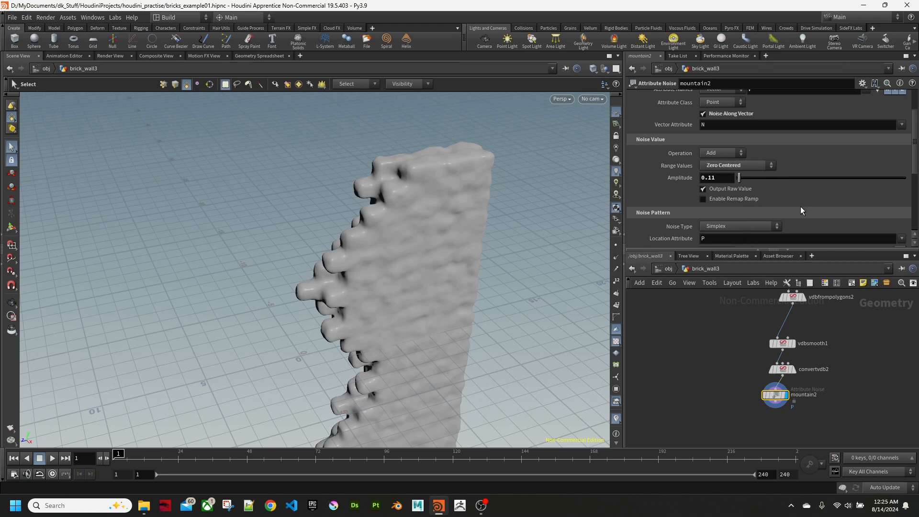
{"action": "scroll", "coordinate": [798, 209], "scroll_direction": "up", "scroll_amount": 1}
{"action": "middle_click_drag", "start_coordinate": [728, 190], "coordinate": [707, 212]}
{"action": "scroll", "coordinate": [738, 174], "scroll_direction": "up", "scroll_amount": 2}
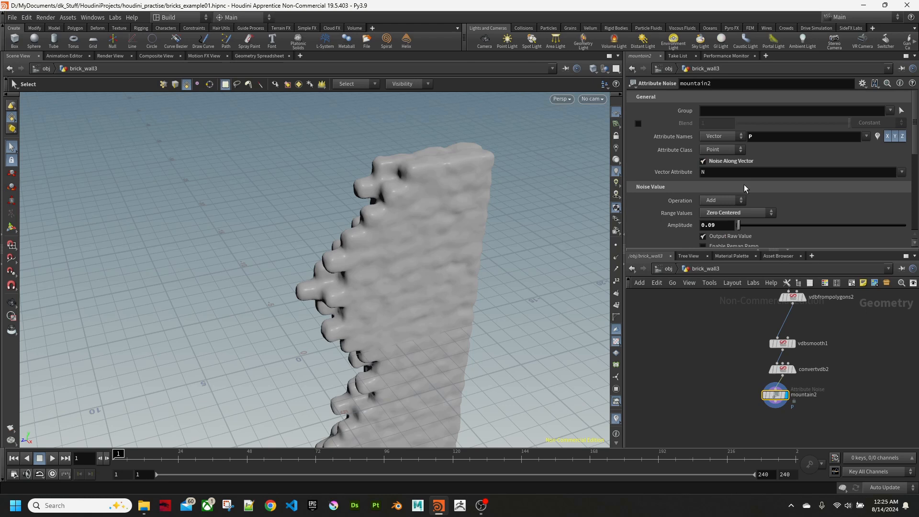
{"action": "scroll", "coordinate": [758, 198], "scroll_direction": "down", "scroll_amount": 3}
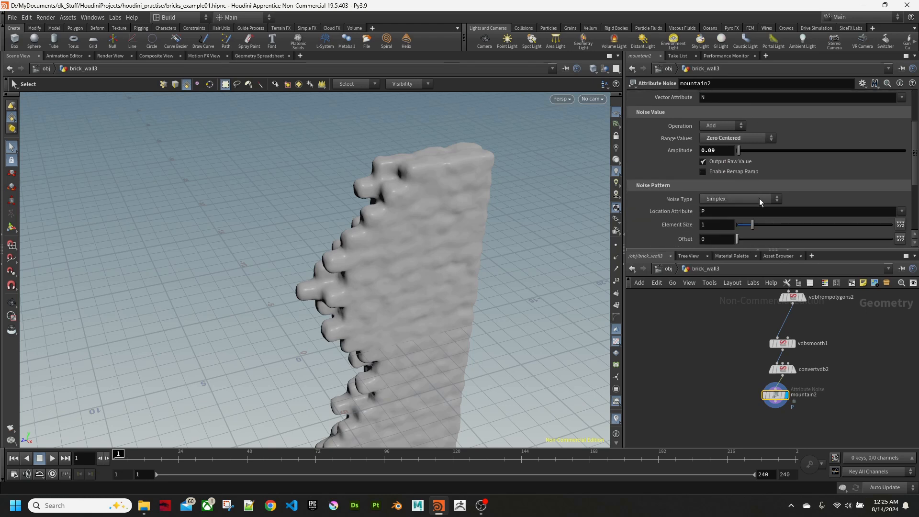
{"action": "scroll", "coordinate": [761, 199], "scroll_direction": "up", "scroll_amount": 2}
Step: Select the five nodes from object_merge2 to mountain2 and move the branch up beside base_wall1
{"action": "left_click", "coordinate": [736, 389]}
{"action": "middle_click_drag", "start_coordinate": [720, 370], "coordinate": [742, 423]}
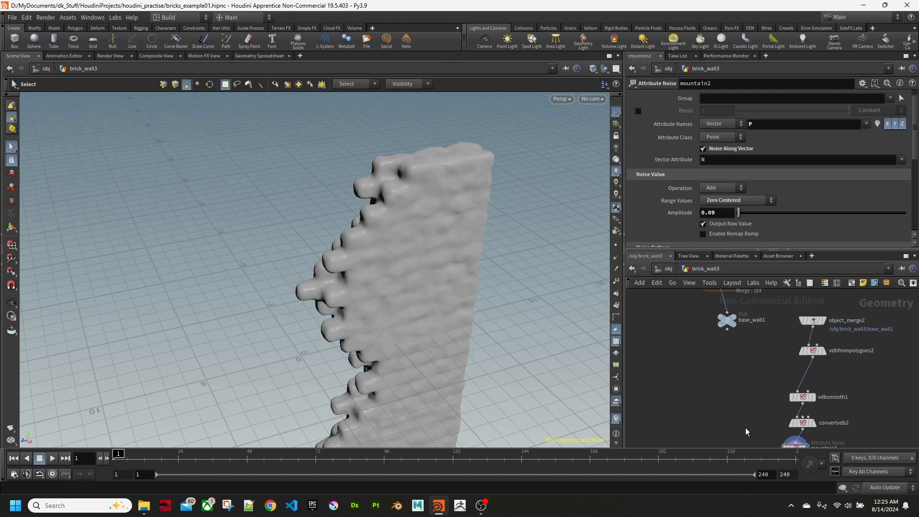
{"action": "middle_click_drag", "start_coordinate": [735, 389], "coordinate": [710, 374]}
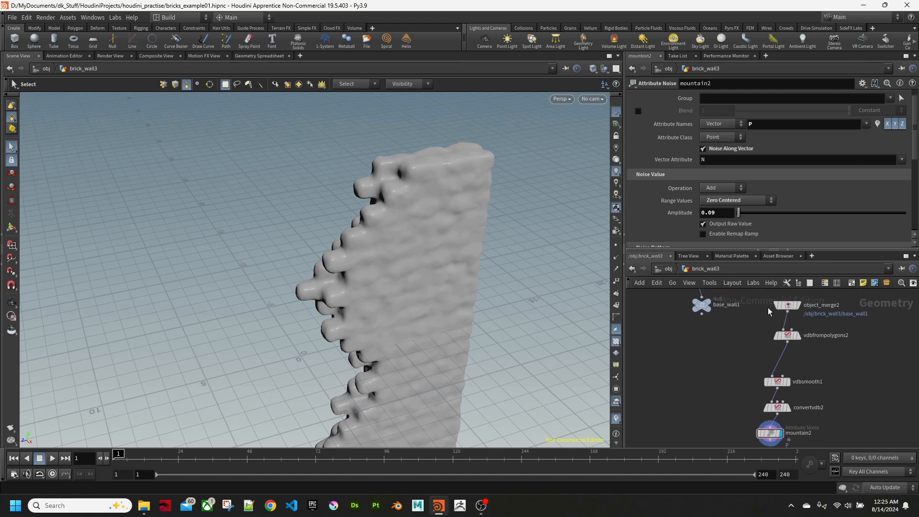
{"action": "left_click_drag", "start_coordinate": [796, 346], "coordinate": [782, 356]}
{"action": "mouse_move", "coordinate": [863, 315]}
{"action": "left_mouse_down"}
{"action": "mouse_move", "coordinate": [763, 445]}
{"action": "mouse_move", "coordinate": [801, 366]}
{"action": "mouse_move", "coordinate": [795, 339]}
{"action": "left_mouse_up"}
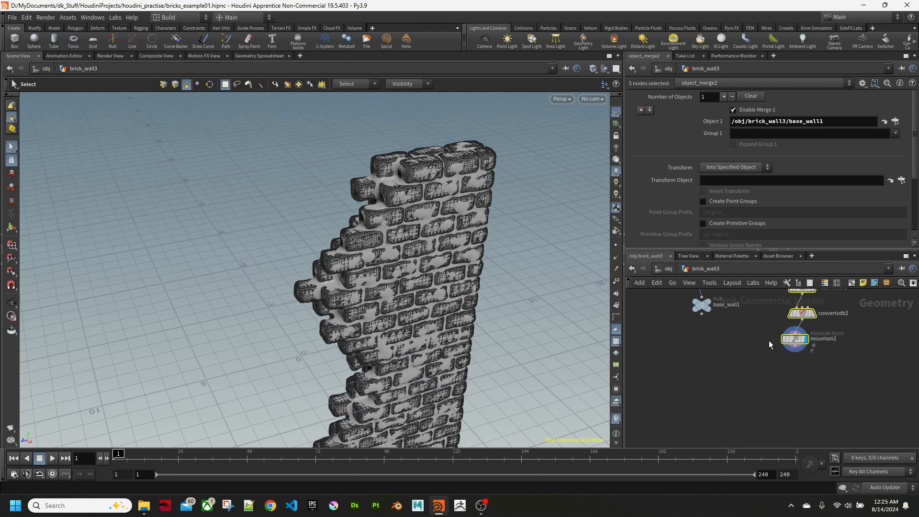
Step: Add a Merge node combining base_wall1 and mountain2, display it, and inspect the combined wall
{"action": "left_click", "coordinate": [721, 360]}
{"action": "key", "text": "Tab"}
{"action": "type", "text": "merge"}
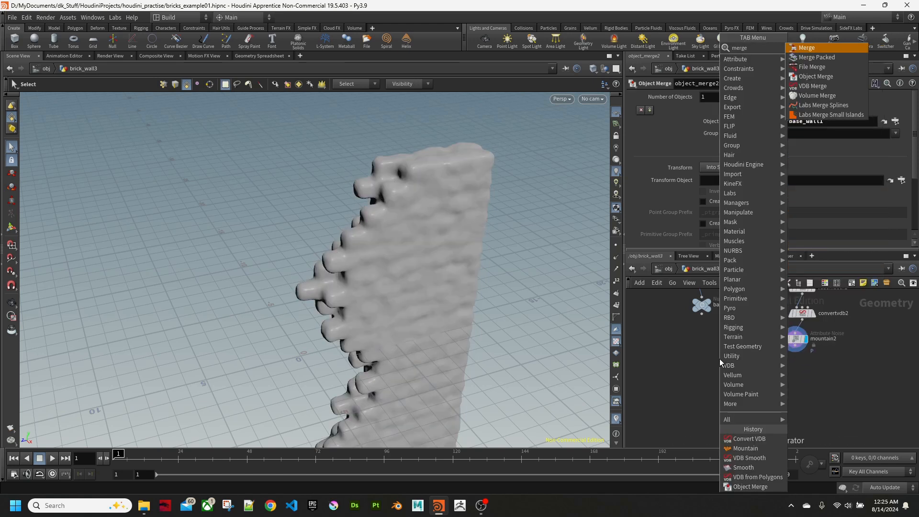
{"action": "key", "text": "Return"}
{"action": "left_click", "coordinate": [719, 358]}
{"action": "left_click_drag", "start_coordinate": [700, 311], "coordinate": [719, 354]}
{"action": "left_click_drag", "start_coordinate": [800, 352], "coordinate": [731, 359]}
{"action": "key", "text": "Escape"}
{"action": "left_click_drag", "start_coordinate": [308, 263], "coordinate": [452, 261]}
{"action": "key", "text": "s"}
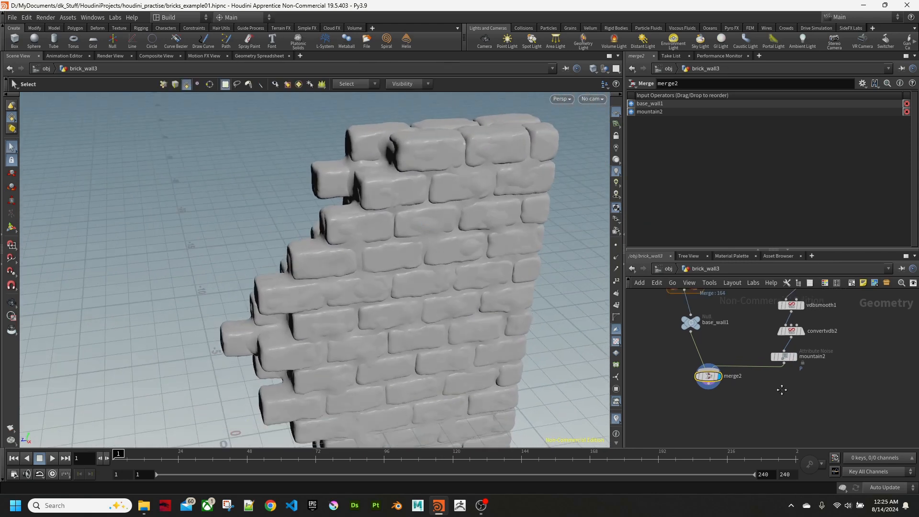
Step: Add a Transform node and insert it between convertvdb2 and mountain2
{"action": "key", "text": "Tab"}
{"action": "type", "text": "trans"}
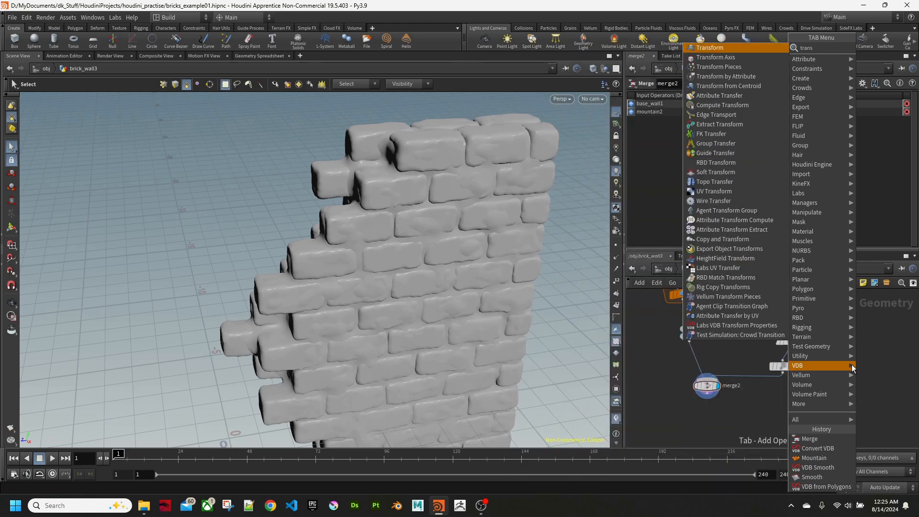
{"action": "key", "text": "Return"}
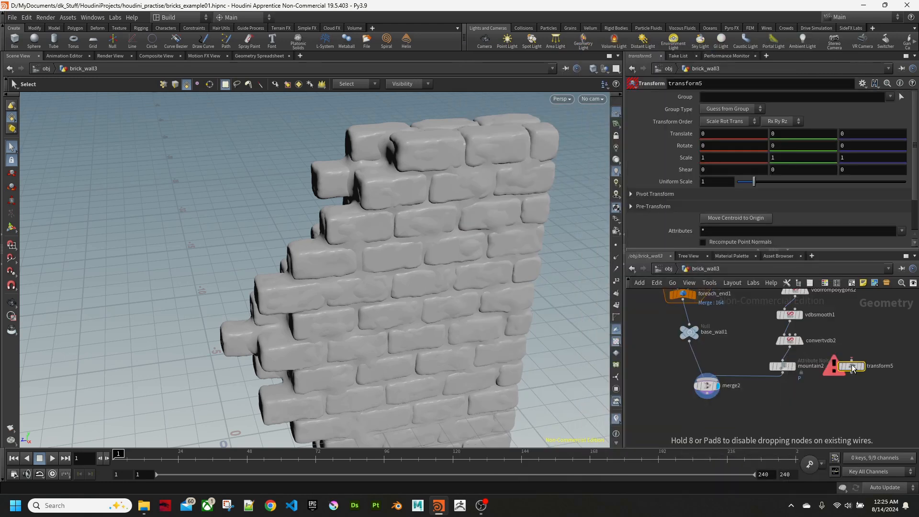
{"action": "middle_click_drag", "start_coordinate": [865, 347], "coordinate": [847, 399]}
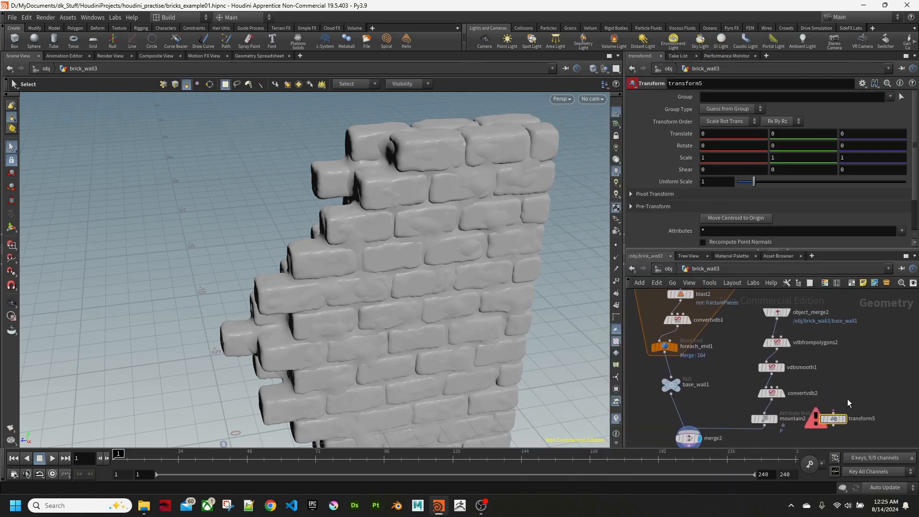
{"action": "left_click_drag", "start_coordinate": [841, 423], "coordinate": [774, 411]}
Step: Set the X scale of transform5 to 0.9 to thin the mortar volume behind the bricks
{"action": "left_click_drag", "start_coordinate": [412, 283], "coordinate": [424, 301], "text": "alt"}
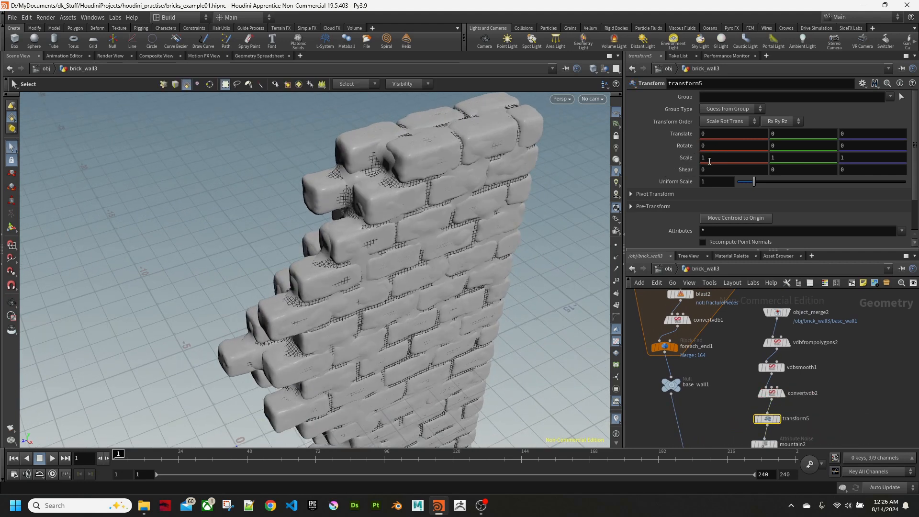
{"action": "type", "text": "0.95"}
{"action": "key", "text": "Return"}
{"action": "left_click_drag", "start_coordinate": [722, 157], "coordinate": [663, 152]}
{"action": "type", "text": "0.95"}
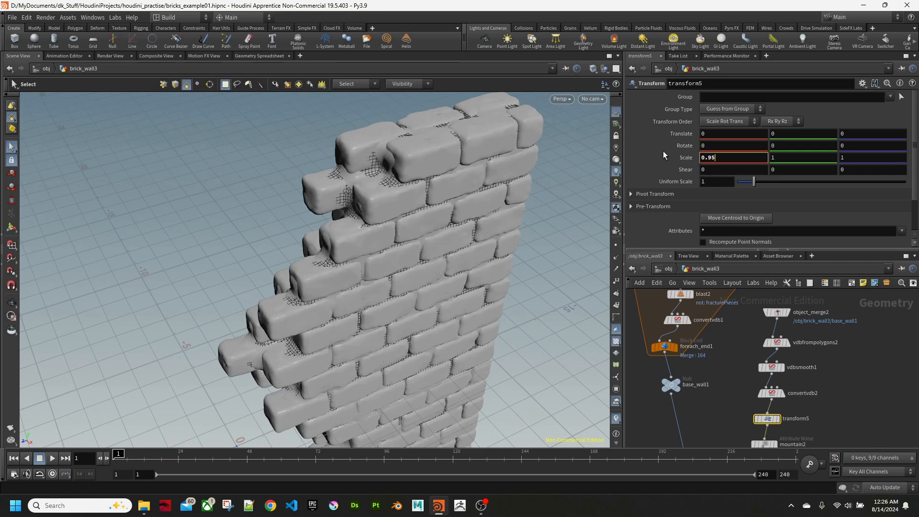
{"action": "key", "text": "BackSpace"}
{"action": "key", "text": "Return"}
{"action": "left_click_drag", "start_coordinate": [421, 242], "coordinate": [401, 221]}
Step: Select merge2 and examine the bricks and the mortar between them from several angles
{"action": "middle_click_drag", "start_coordinate": [725, 419], "coordinate": [724, 322]}
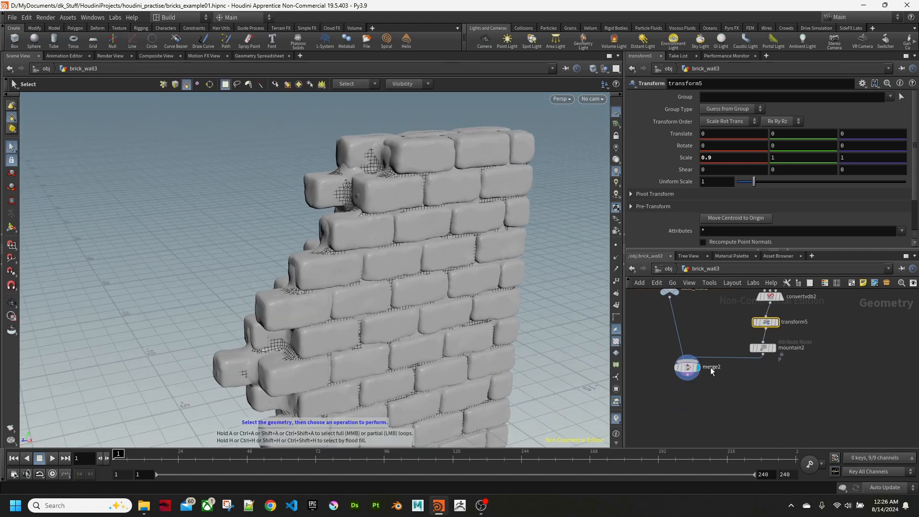
{"action": "left_click", "coordinate": [689, 372]}
{"action": "left_click_drag", "start_coordinate": [478, 299], "coordinate": [304, 282], "text": "alt"}
{"action": "key", "text": "s"}
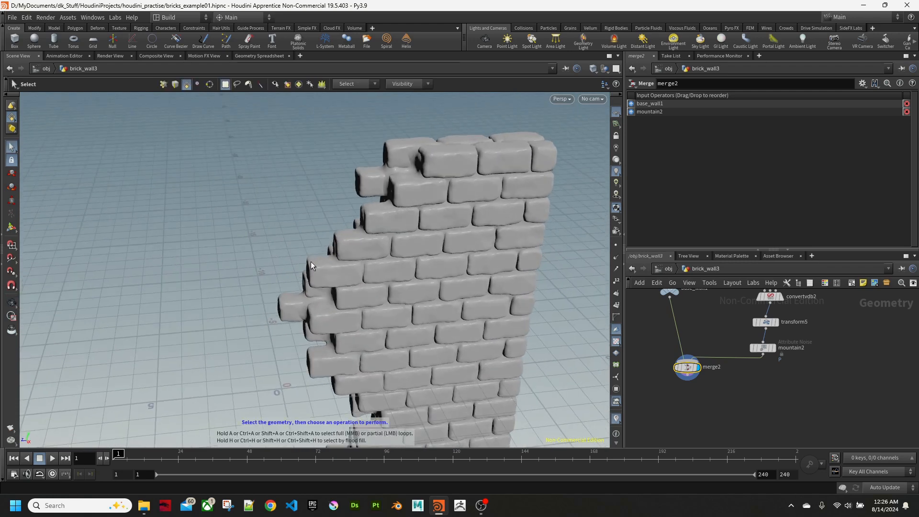
{"action": "left_click_drag", "start_coordinate": [380, 209], "coordinate": [366, 196], "text": "alt"}
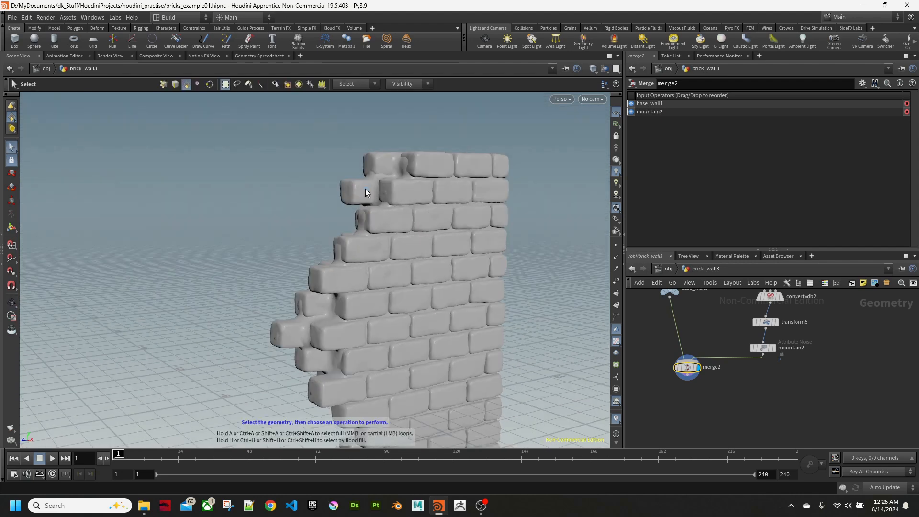
{"action": "left_click_drag", "start_coordinate": [360, 230], "coordinate": [453, 248], "text": "alt"}
{"action": "middle_click_drag", "start_coordinate": [372, 288], "coordinate": [340, 195], "text": "alt"}
{"action": "left_click_drag", "start_coordinate": [361, 231], "coordinate": [474, 185], "text": "alt"}
{"action": "left_click_drag", "start_coordinate": [384, 272], "coordinate": [402, 335]}
{"action": "key", "text": "s"}
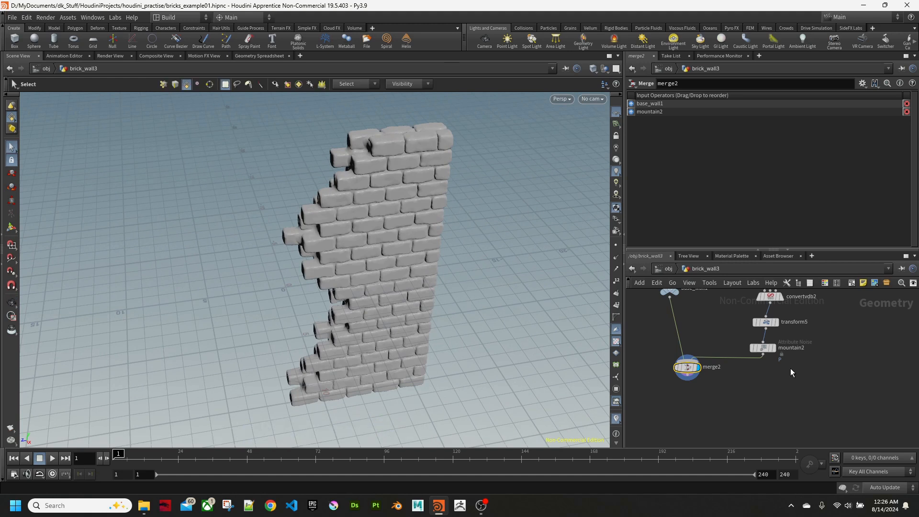
Step: Rename the node feeding polyextrude1 as delete_curve
{"action": "middle_click_drag", "start_coordinate": [739, 329], "coordinate": [764, 450]}
{"action": "scroll", "coordinate": [744, 378], "scroll_direction": "down", "scroll_amount": 1}
{"action": "scroll", "coordinate": [743, 377], "scroll_direction": "up", "scroll_amount": 2}
{"action": "scroll", "coordinate": [766, 378], "scroll_direction": "down", "scroll_amount": 3}
{"action": "middle_click_drag", "start_coordinate": [796, 327], "coordinate": [791, 426]}
{"action": "middle_click_drag", "start_coordinate": [799, 345], "coordinate": [771, 394]}
{"action": "scroll", "coordinate": [763, 358], "scroll_direction": "up", "scroll_amount": 2}
{"action": "scroll", "coordinate": [762, 358], "scroll_direction": "up", "scroll_amount": 1}
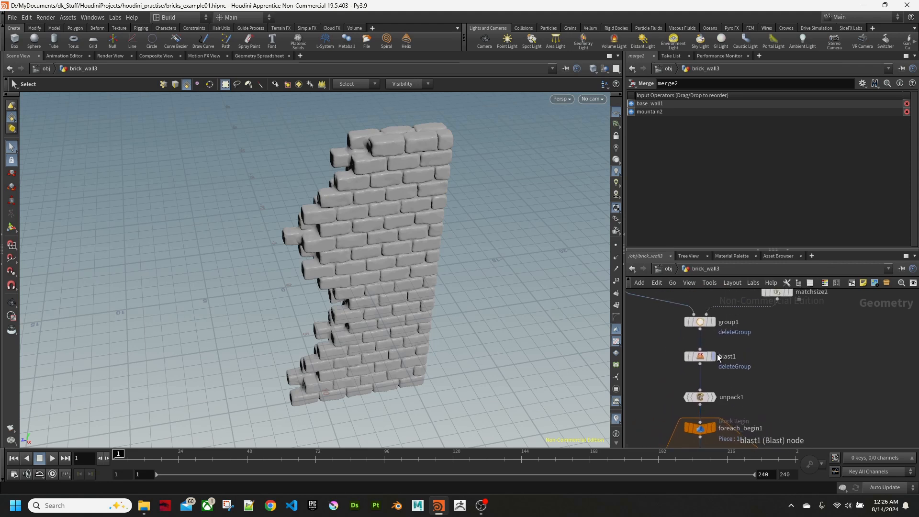
{"action": "mouse_move", "coordinate": [718, 349]}
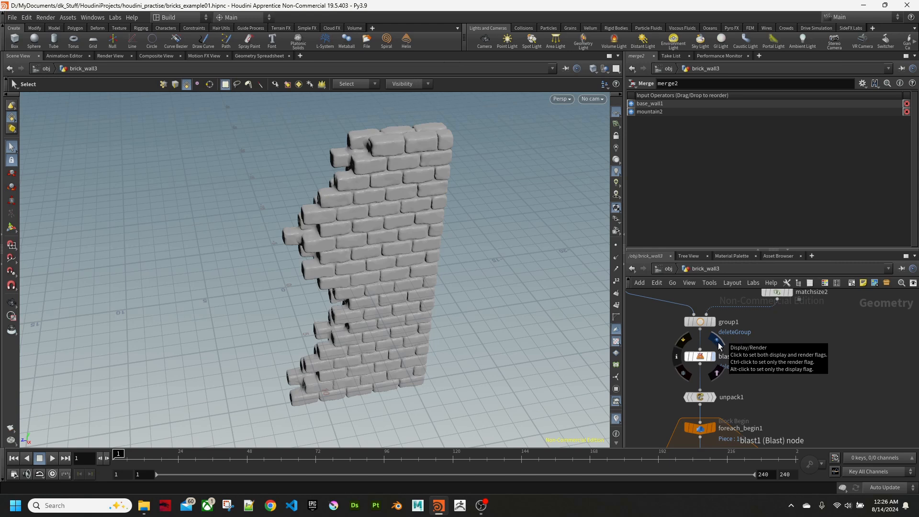
{"action": "middle_click_drag", "start_coordinate": [784, 352], "coordinate": [756, 396]}
{"action": "scroll", "coordinate": [743, 389], "scroll_direction": "down", "scroll_amount": 2}
{"action": "double_click", "coordinate": [754, 307]}
{"action": "type", "text": "del"}
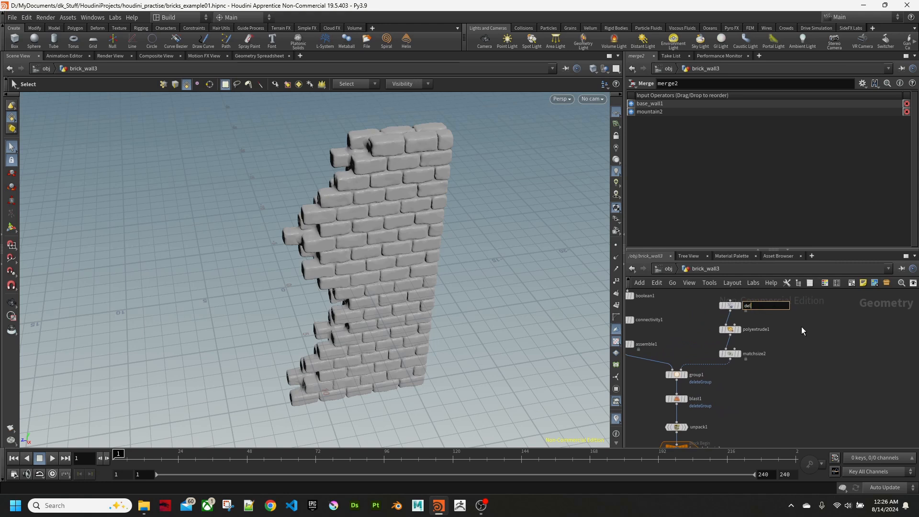
{"action": "type", "text": "ete_curve"}
{"action": "key", "text": "Return"}
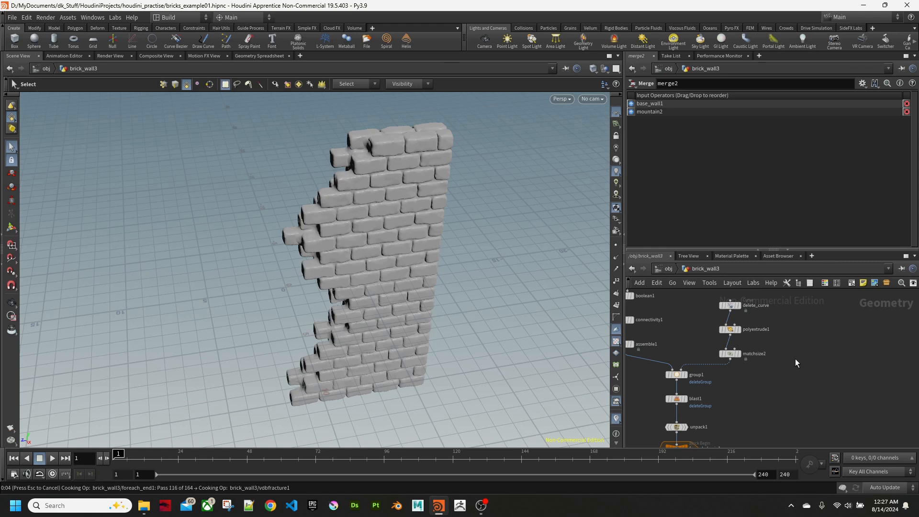
Step: Display the unpack1 node and inspect the plain brick wall before the for-each loop
{"action": "middle_click_drag", "start_coordinate": [794, 360], "coordinate": [808, 335]}
{"action": "middle_click_drag", "start_coordinate": [791, 414], "coordinate": [788, 403]}
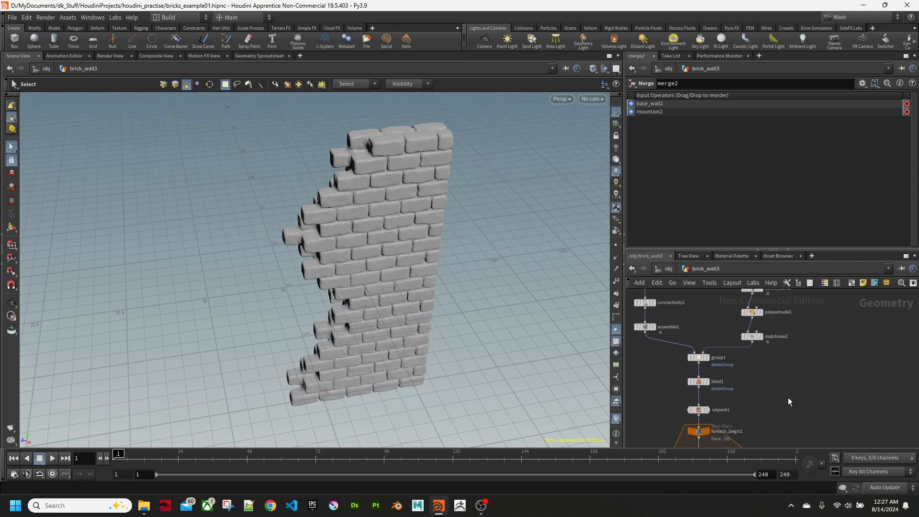
{"action": "left_click", "coordinate": [713, 401]}
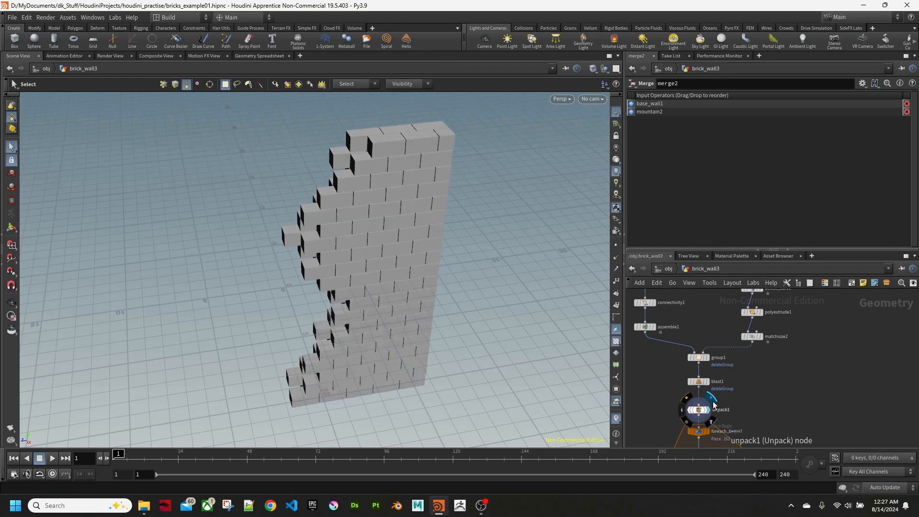
{"action": "mouse_move", "coordinate": [306, 240]}
{"action": "left_mouse_down", "text": "alt"}
{"action": "mouse_move", "coordinate": [364, 204]}
{"action": "mouse_move", "coordinate": [334, 205]}
{"action": "mouse_move", "coordinate": [291, 269]}
{"action": "mouse_move", "coordinate": [298, 164]}
{"action": "mouse_move", "coordinate": [345, 203]}
{"action": "mouse_move", "coordinate": [361, 183]}
{"action": "mouse_move", "coordinate": [316, 255]}
{"action": "left_mouse_up", "text": "alt"}
{"action": "key", "text": "s"}
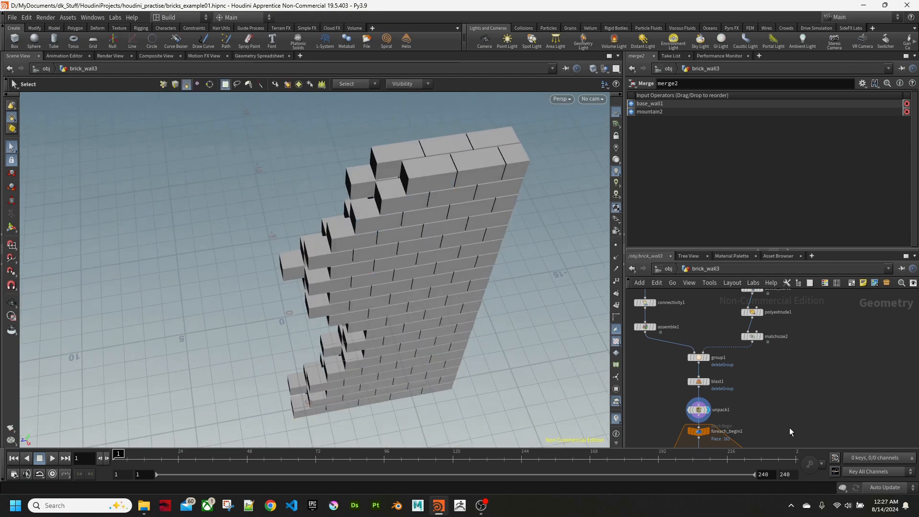
{"action": "middle_click_drag", "start_coordinate": [788, 430], "coordinate": [788, 329]}
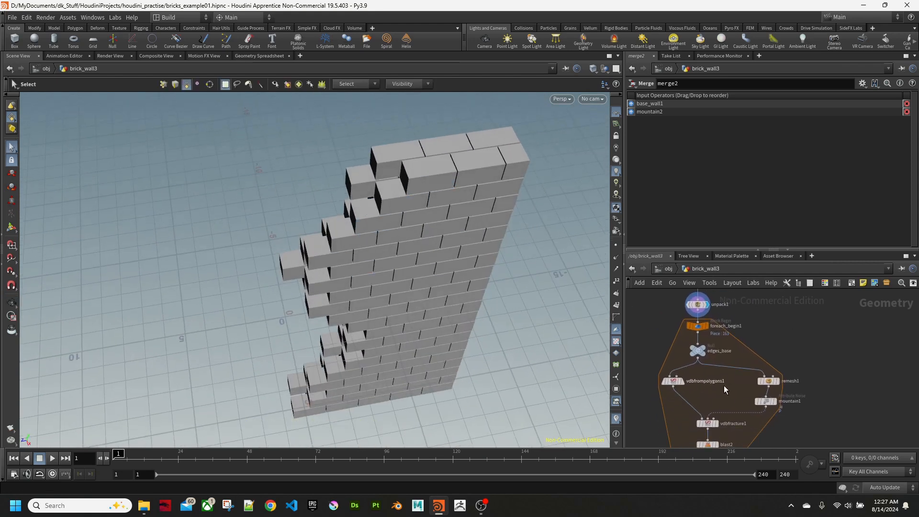
Step: Add an Object Merge node in the empty network area beside the group1 and unpack1 chain
{"action": "middle_click_drag", "start_coordinate": [761, 282], "coordinate": [747, 402]}
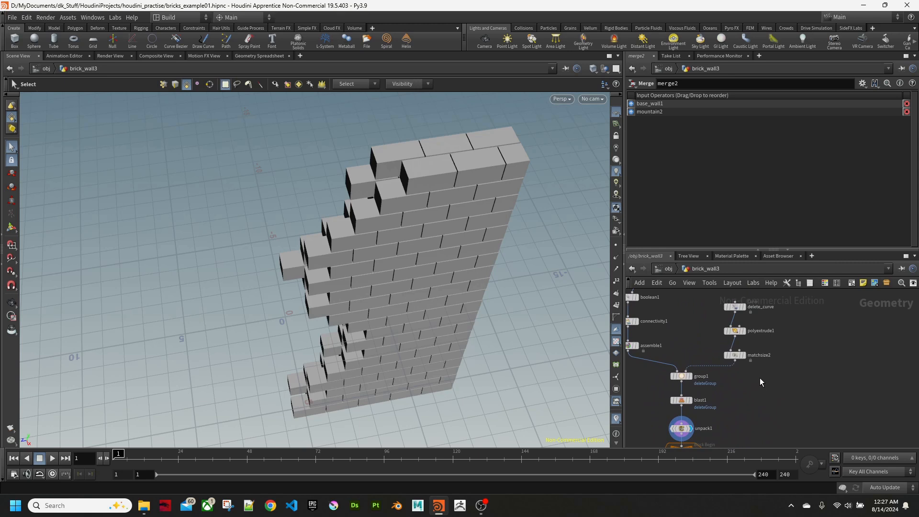
{"action": "left_click_drag", "start_coordinate": [415, 297], "coordinate": [431, 254], "text": "alt"}
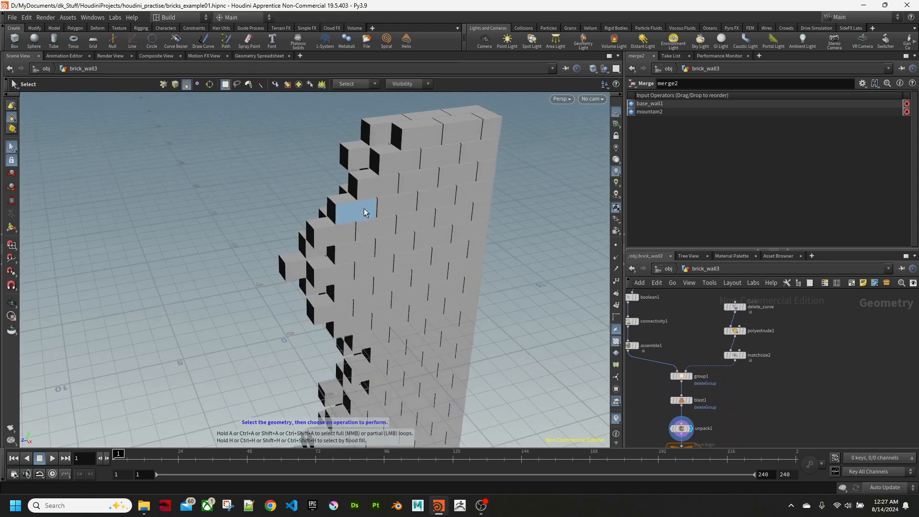
{"action": "middle_click_drag", "start_coordinate": [755, 407], "coordinate": [748, 368]}
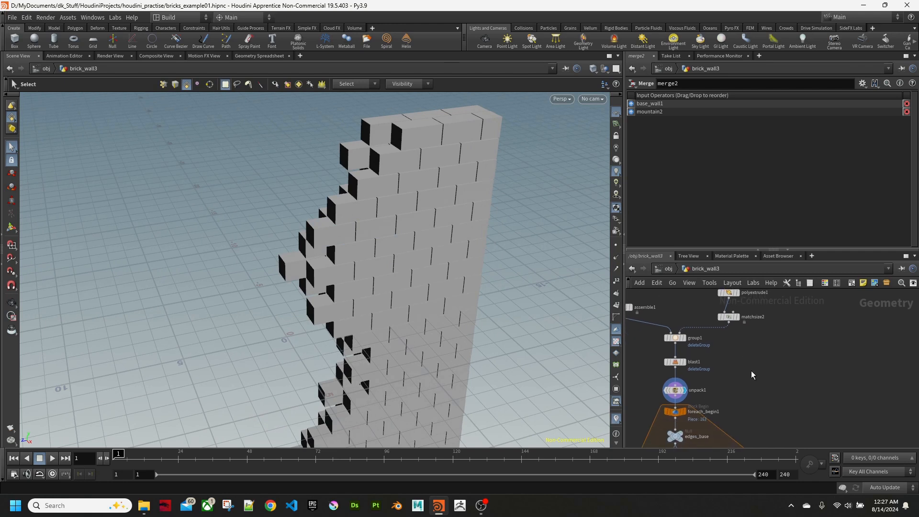
{"action": "key", "text": "Tab"}
{"action": "type", "text": "obje"}
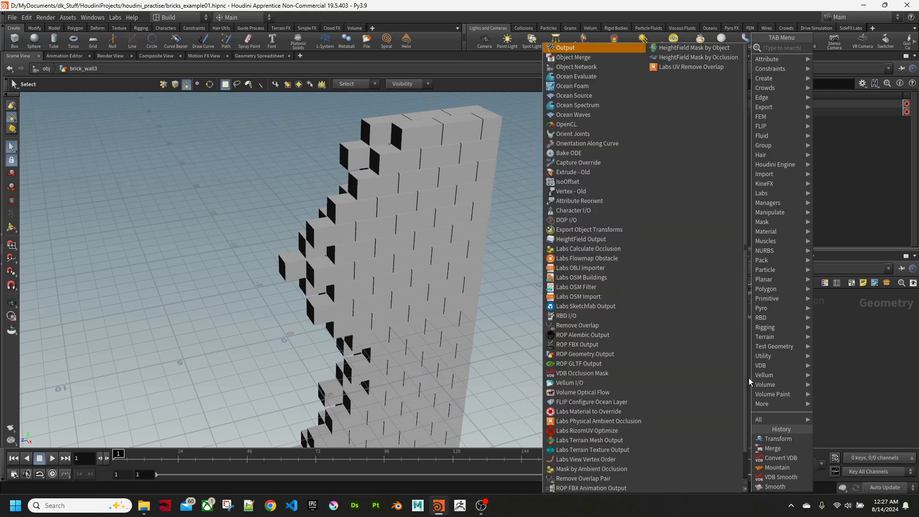
{"action": "key", "text": "Return"}
{"action": "left_click", "coordinate": [748, 378]}
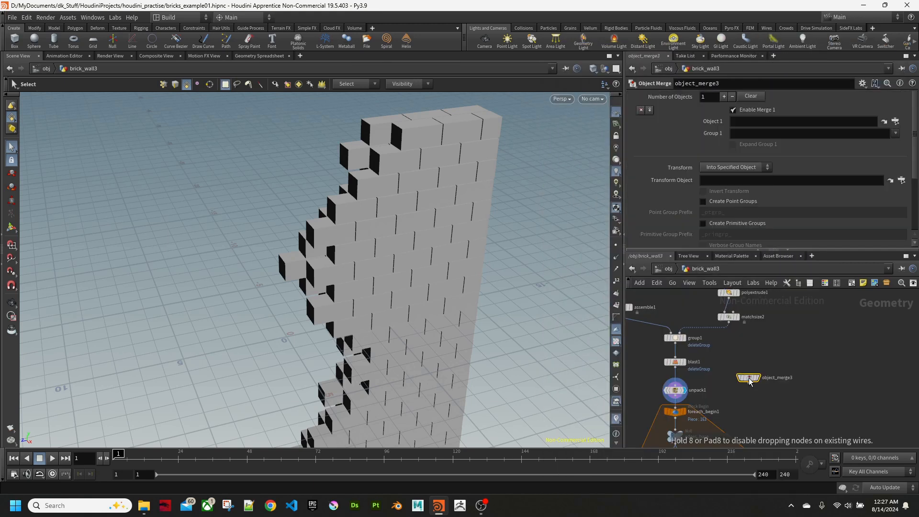
{"action": "middle_click_drag", "start_coordinate": [788, 347], "coordinate": [770, 373]}
{"action": "mouse_move", "coordinate": [726, 328]}
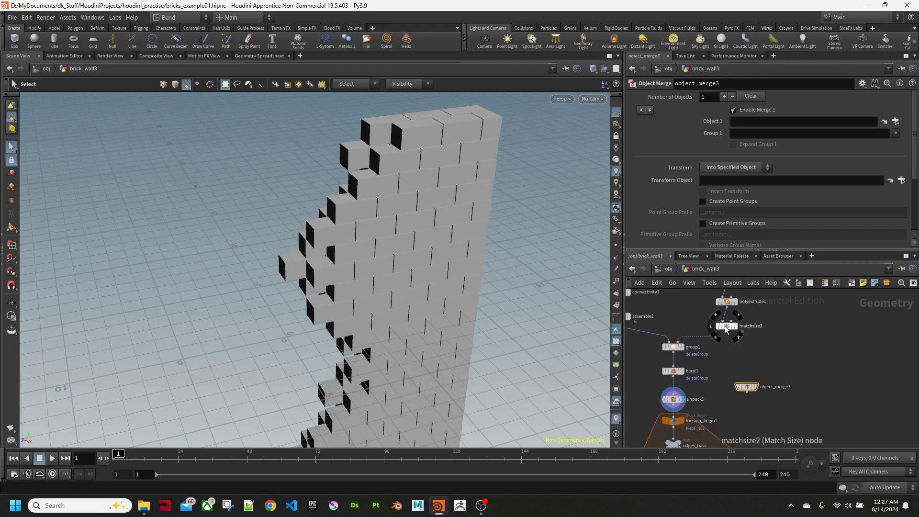
{"action": "left_click_drag", "start_coordinate": [746, 387], "coordinate": [761, 373]}
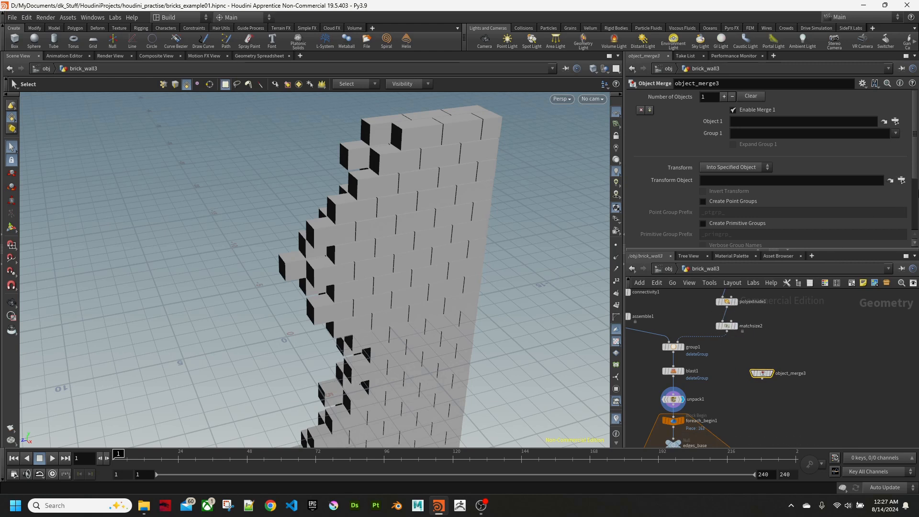
Step: Set the Object 1 path of object_merge3 to /obj/brick_wall3/matchsize2 and display the imported zigzag cutter shape
{"action": "left_click", "coordinate": [894, 121]}
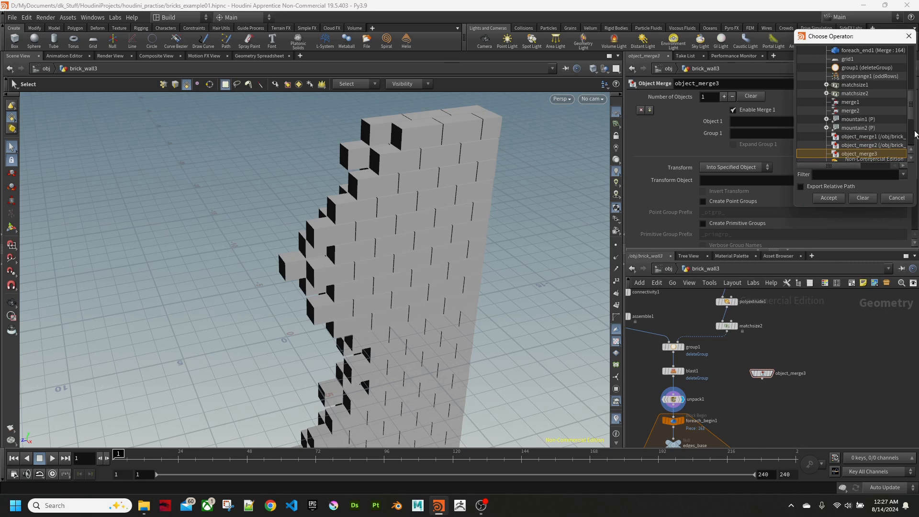
{"action": "double_click", "coordinate": [870, 98]}
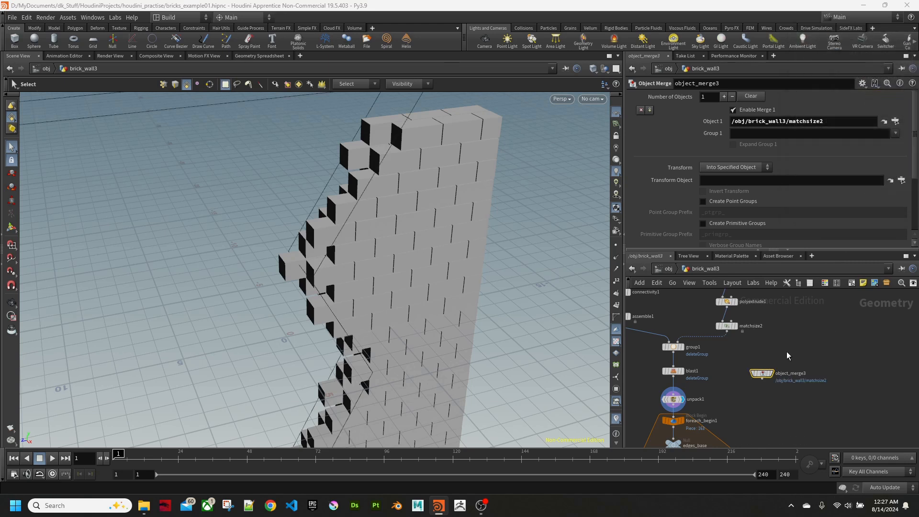
{"action": "left_click", "coordinate": [773, 374]}
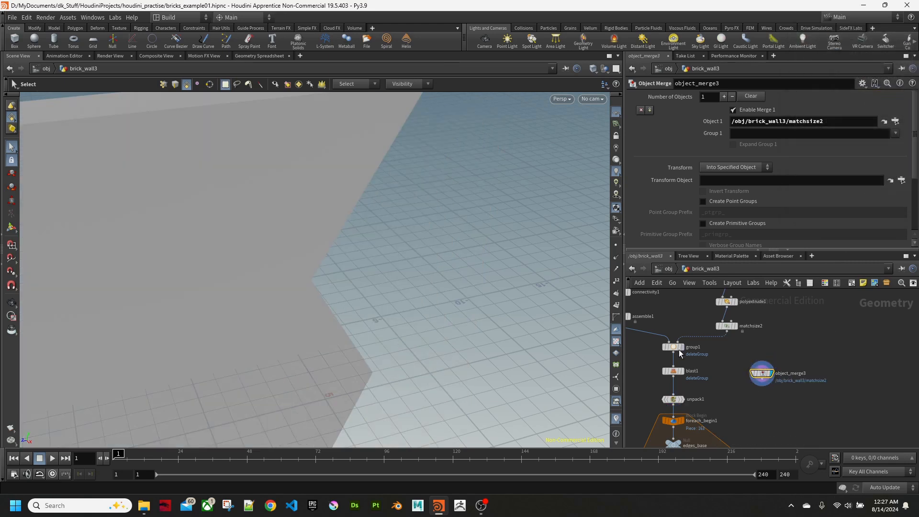
{"action": "key", "text": "Escape"}
{"action": "left_click_drag", "start_coordinate": [394, 316], "coordinate": [288, 287]}
{"action": "key", "text": "s"}
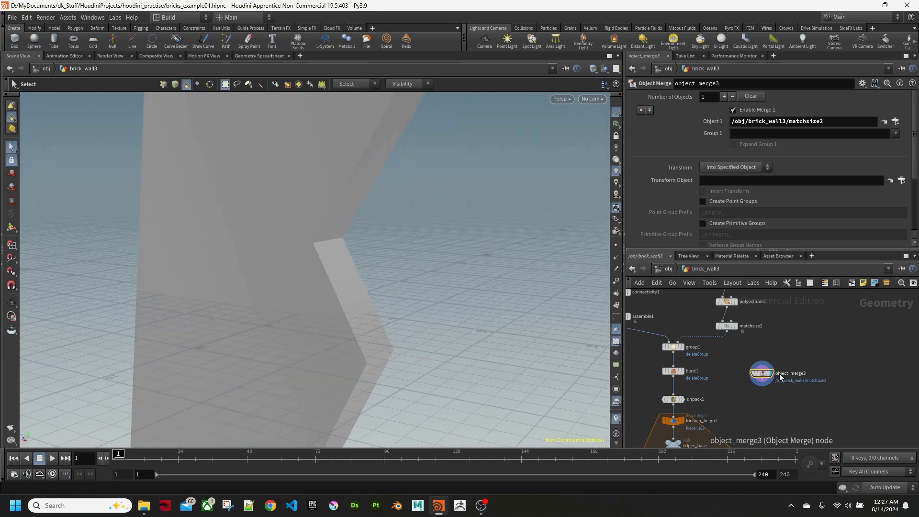
Step: Display unpack1 again and connect a Remesh node to the output of object_merge3
{"action": "middle_click_drag", "start_coordinate": [703, 407], "coordinate": [712, 389]}
{"action": "left_click", "coordinate": [697, 372]}
{"action": "left_click_drag", "start_coordinate": [354, 204], "coordinate": [449, 349], "text": "alt"}
{"action": "key", "text": "s"}
{"action": "key", "text": "Tab"}
{"action": "type", "text": "remesh"}
{"action": "key", "text": "Return"}
{"action": "left_click", "coordinate": [749, 372]}
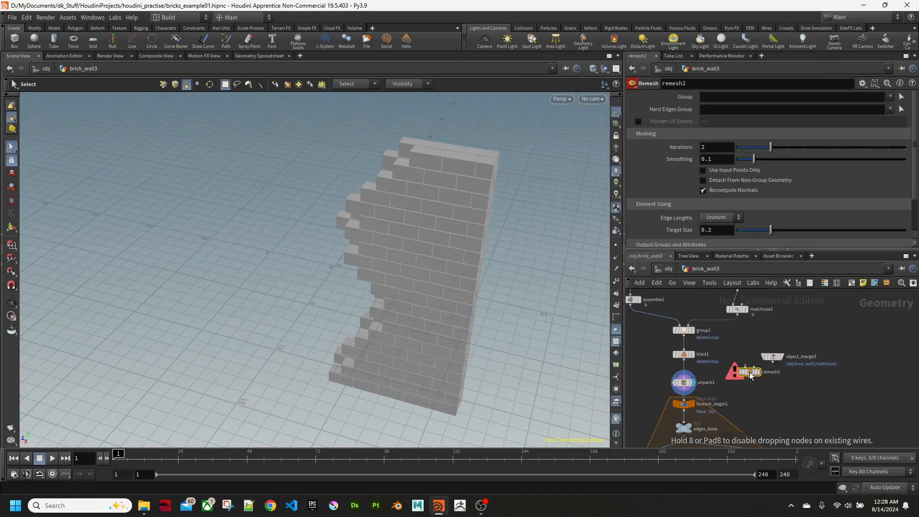
{"action": "left_click_drag", "start_coordinate": [774, 363], "coordinate": [768, 378]}
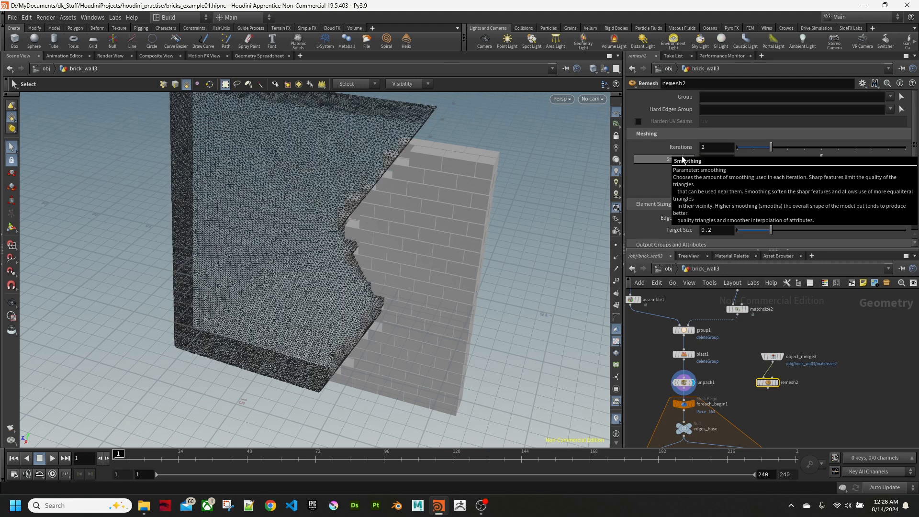
Step: Set Smoothing to 0.5 and Target Size to 1 on remesh2 to coarsen the cutter mesh
{"action": "double_click", "coordinate": [714, 160]}
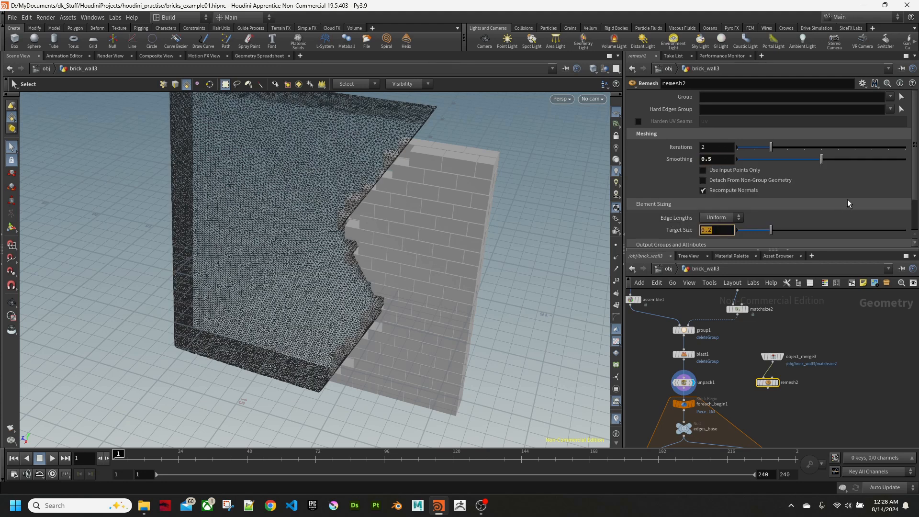
{"action": "type", "text": "0.5"}
{"action": "key", "text": "Return"}
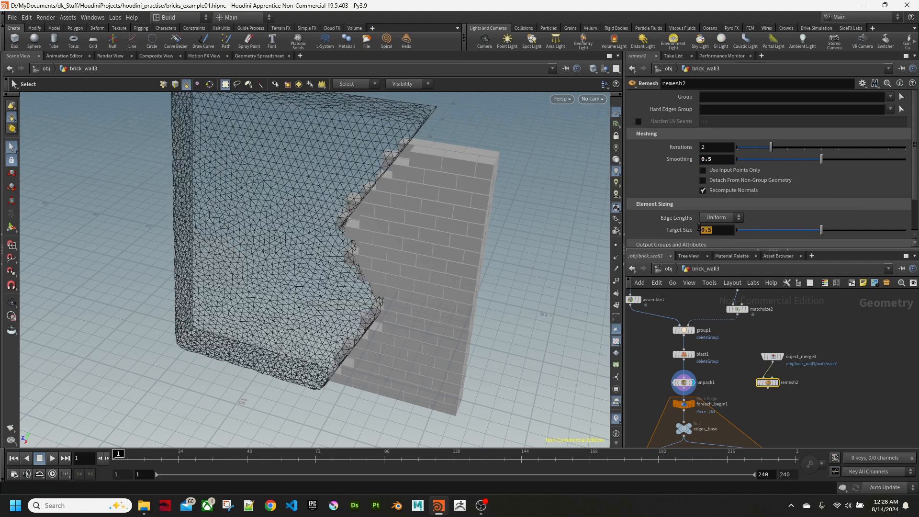
{"action": "type", "text": "1"}
{"action": "key", "text": "Return"}
{"action": "left_click_drag", "start_coordinate": [364, 225], "coordinate": [397, 239]}
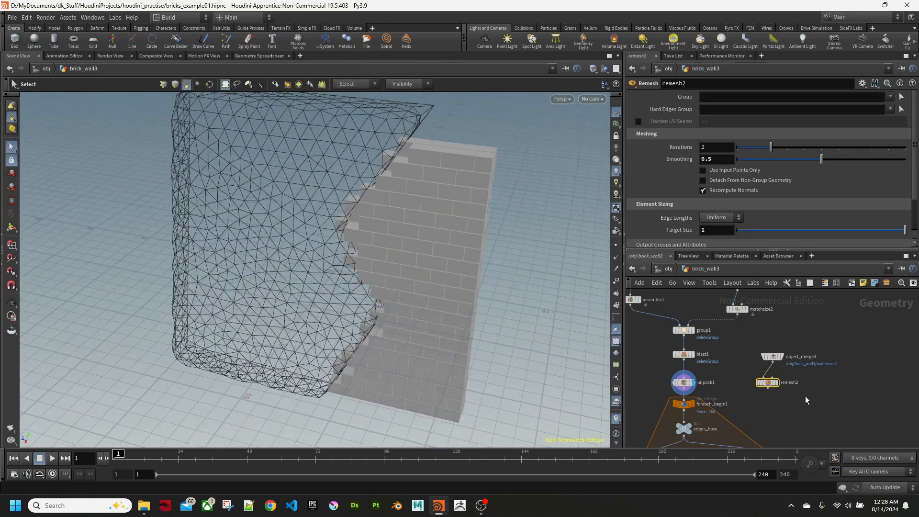
Step: Add a Mountain node, wire it to the output of remesh2 and place it directly beneath
{"action": "left_click", "coordinate": [820, 386]}
{"action": "key", "text": "Tab"}
{"action": "type", "text": "mou"}
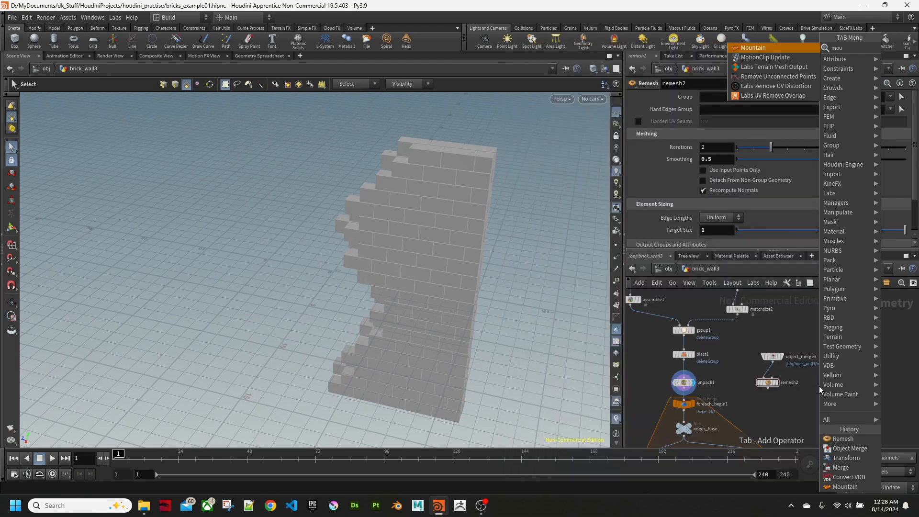
{"action": "type", "text": "n"}
{"action": "key", "text": "Return"}
{"action": "left_click", "coordinate": [819, 385]}
{"action": "left_click", "coordinate": [819, 379]}
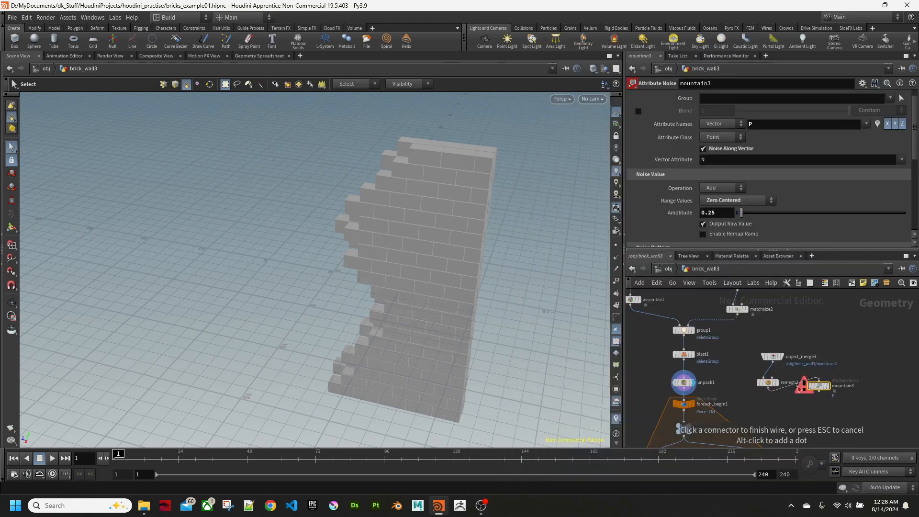
{"action": "left_click", "coordinate": [788, 392]}
{"action": "left_click_drag", "start_coordinate": [818, 386], "coordinate": [778, 403]}
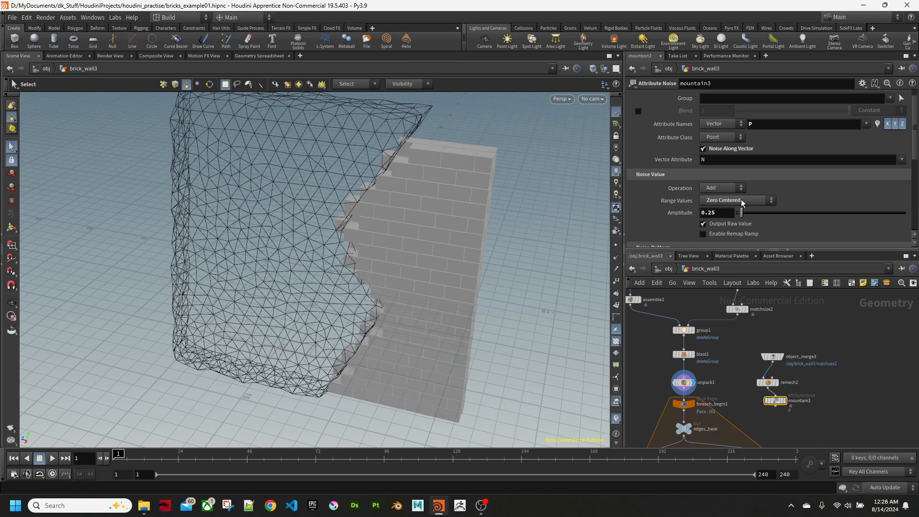
Step: Try an Amplitude of 1.03 on mountain3, inspect the displaced cutter against the wall, and settle on 0.51
{"action": "left_click_drag", "start_coordinate": [454, 230], "coordinate": [365, 225], "text": "alt"}
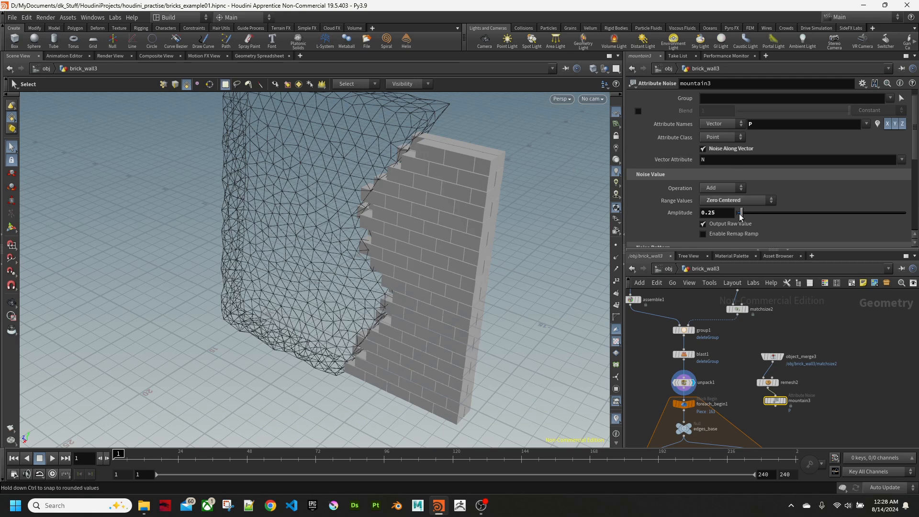
{"action": "left_click_drag", "start_coordinate": [741, 215], "coordinate": [754, 201]}
{"action": "left_click_drag", "start_coordinate": [416, 253], "coordinate": [472, 189], "text": "alt"}
{"action": "middle_click_drag", "start_coordinate": [433, 302], "coordinate": [460, 200], "text": "alt"}
{"action": "left_click_drag", "start_coordinate": [455, 104], "coordinate": [467, 262]}
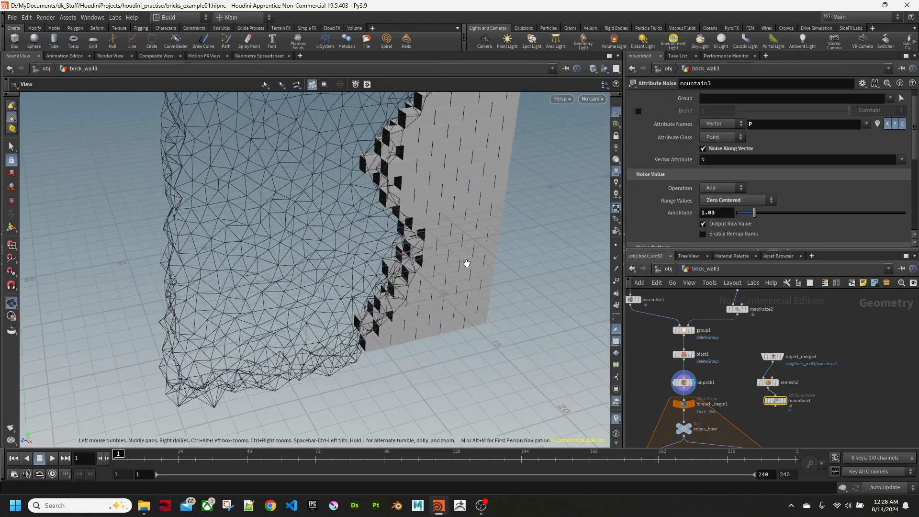
{"action": "middle_click_drag", "start_coordinate": [840, 418], "coordinate": [840, 364]}
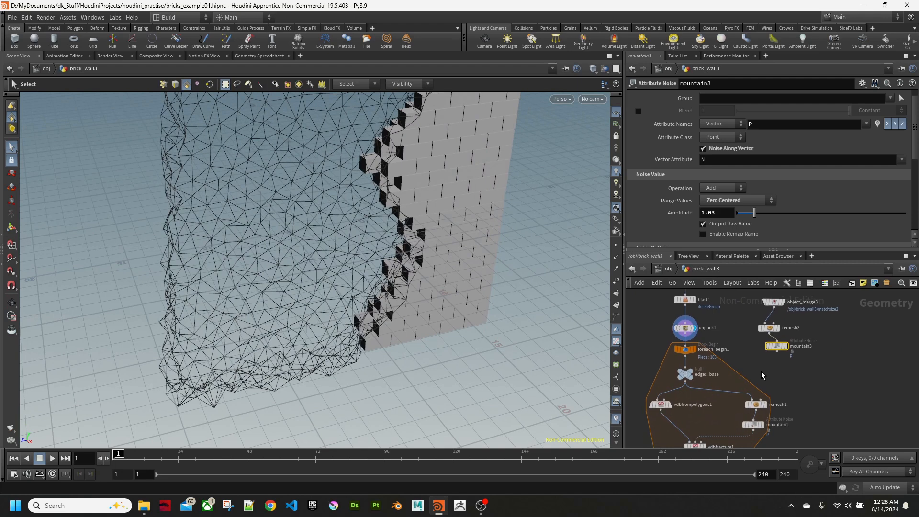
{"action": "left_click_drag", "start_coordinate": [335, 280], "coordinate": [365, 263]}
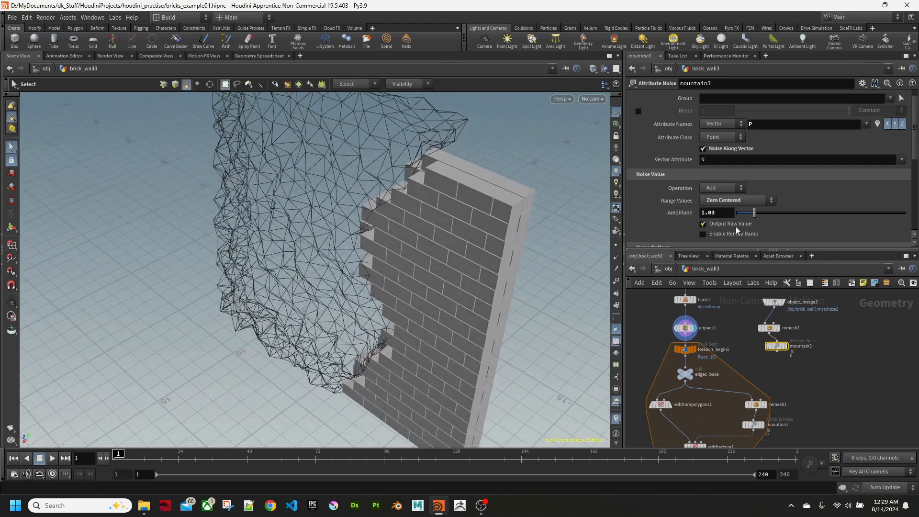
{"action": "left_click_drag", "start_coordinate": [752, 213], "coordinate": [748, 220]}
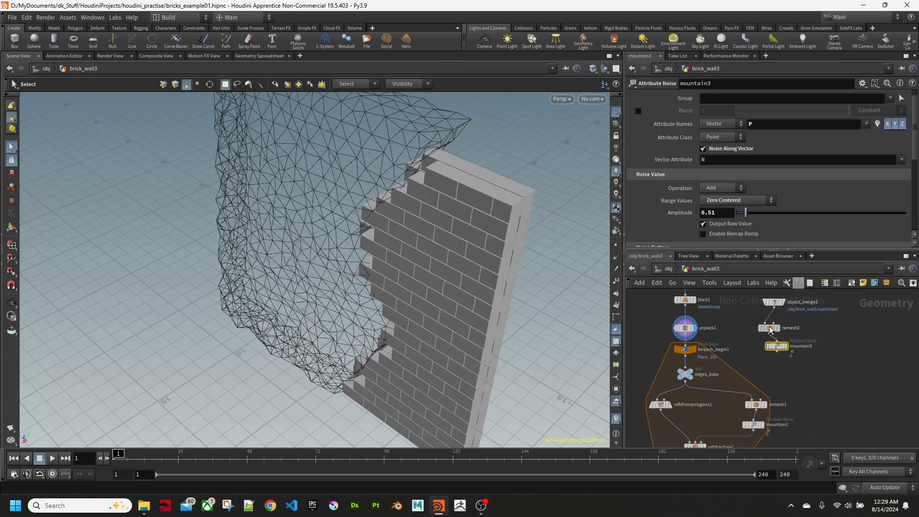
Step: Set the Target Size of remesh2 to 0.5 and check the noisy cutter along the wall edge with mountain3 selected
{"action": "left_click", "coordinate": [770, 330]}
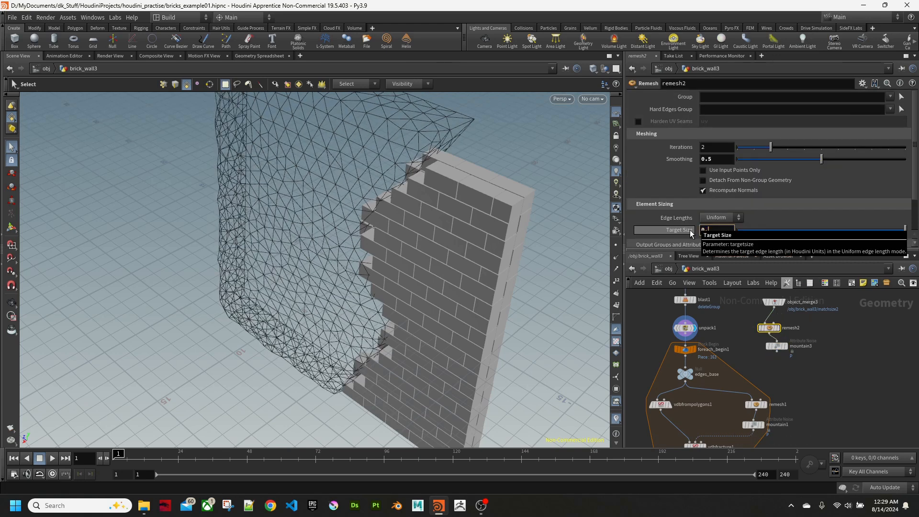
{"action": "type", "text": "0.5"}
{"action": "key", "text": "Return"}
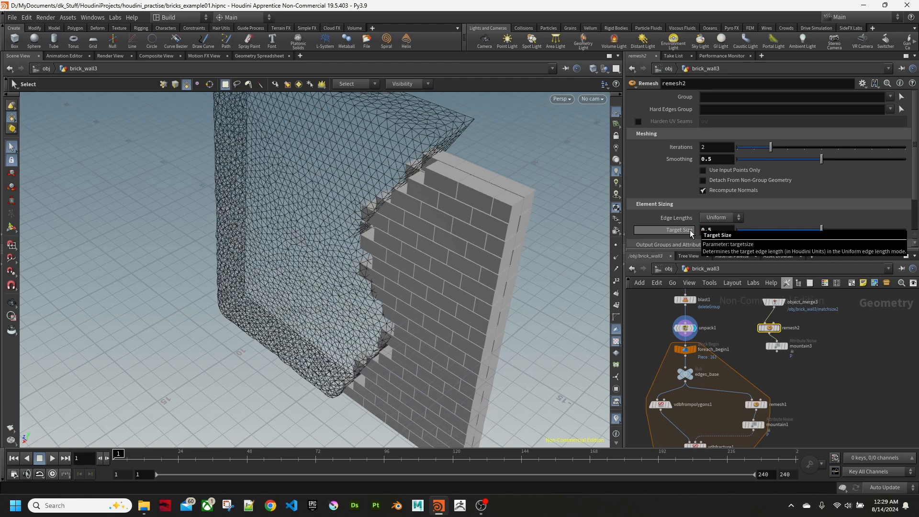
{"action": "left_click", "coordinate": [776, 345]}
{"action": "left_click_drag", "start_coordinate": [375, 268], "coordinate": [486, 217]}
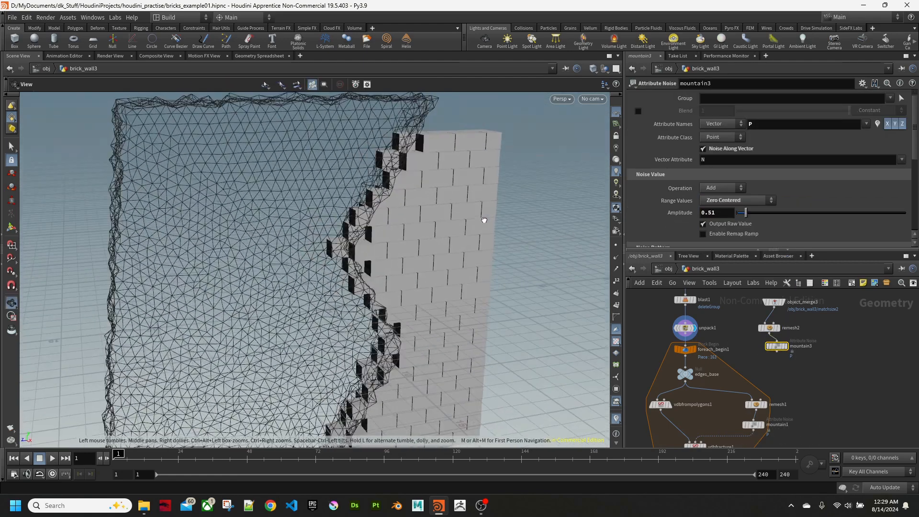
{"action": "key", "text": "s"}
Step: Insert a Boolean node on the wire between unpack1 and foreach_begin1
{"action": "scroll", "coordinate": [747, 362], "scroll_direction": "up", "scroll_amount": 3}
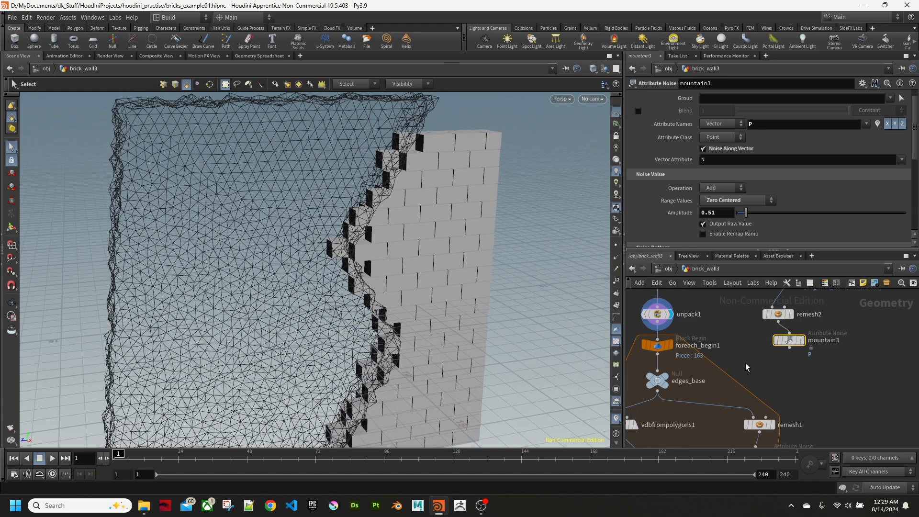
{"action": "left_click", "coordinate": [750, 364]}
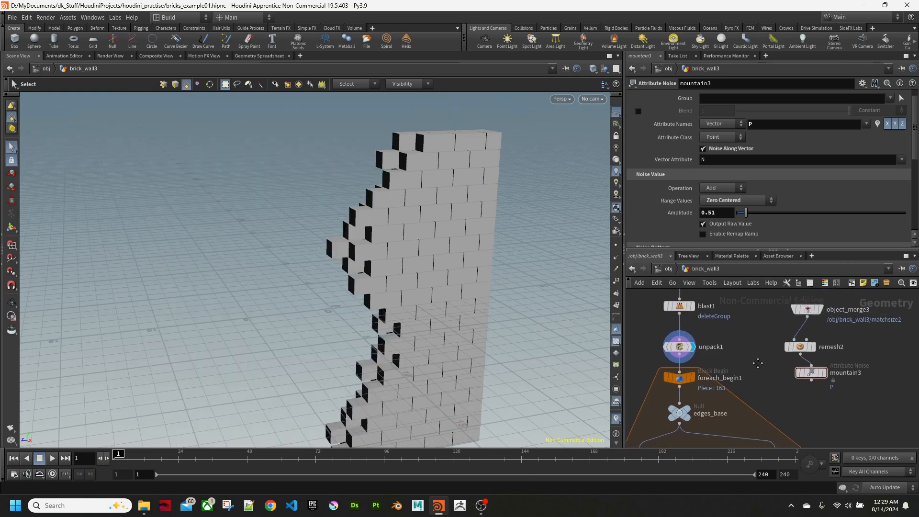
{"action": "key", "text": "Tab"}
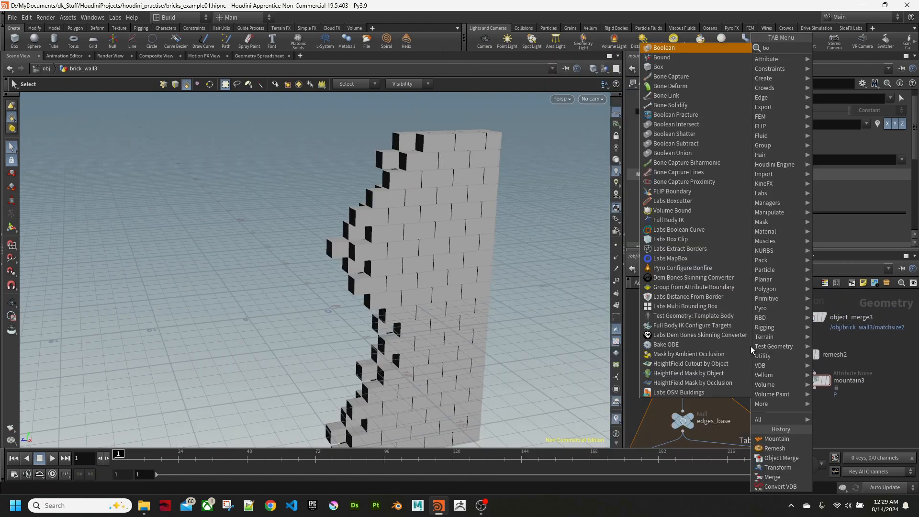
{"action": "type", "text": "boolean"}
{"action": "key", "text": "Return"}
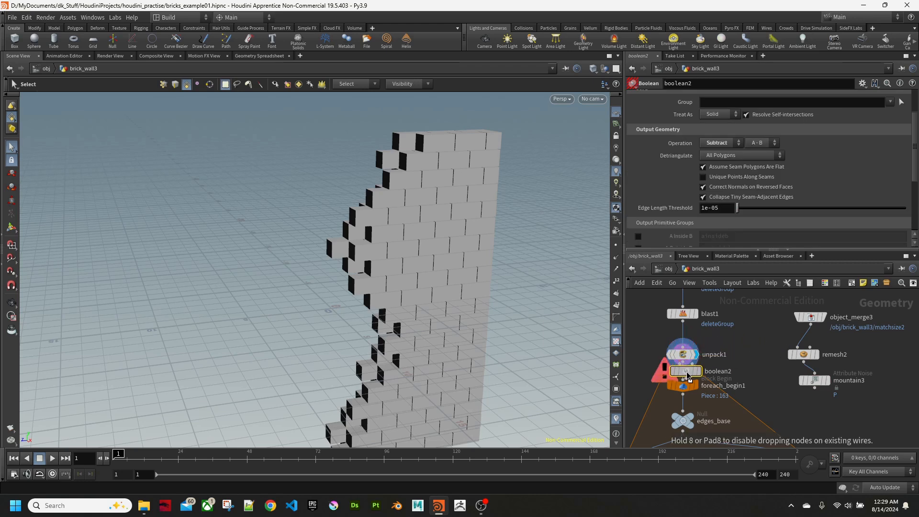
{"action": "left_click", "coordinate": [687, 376]}
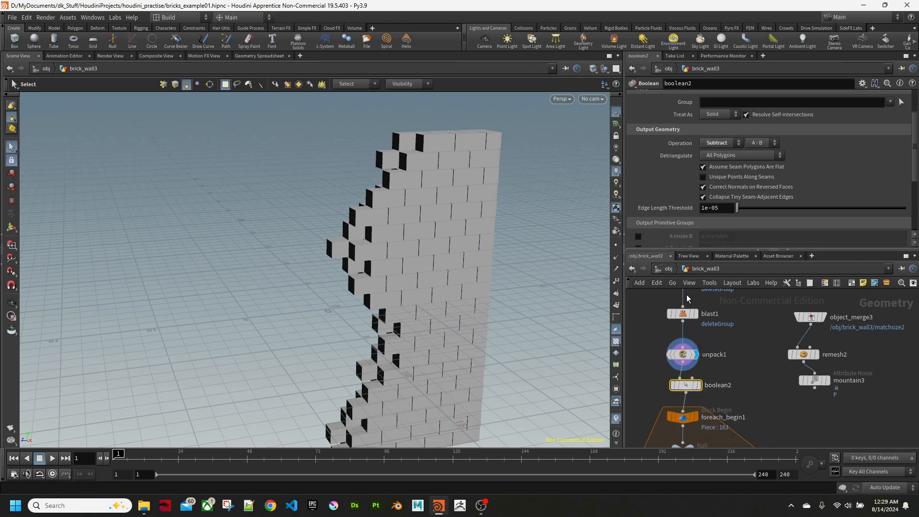
Step: Connect mountain3 to the second input of boolean2 and display the node to inspect the cut wall edge
{"action": "middle_click_drag", "start_coordinate": [741, 397], "coordinate": [740, 342]}
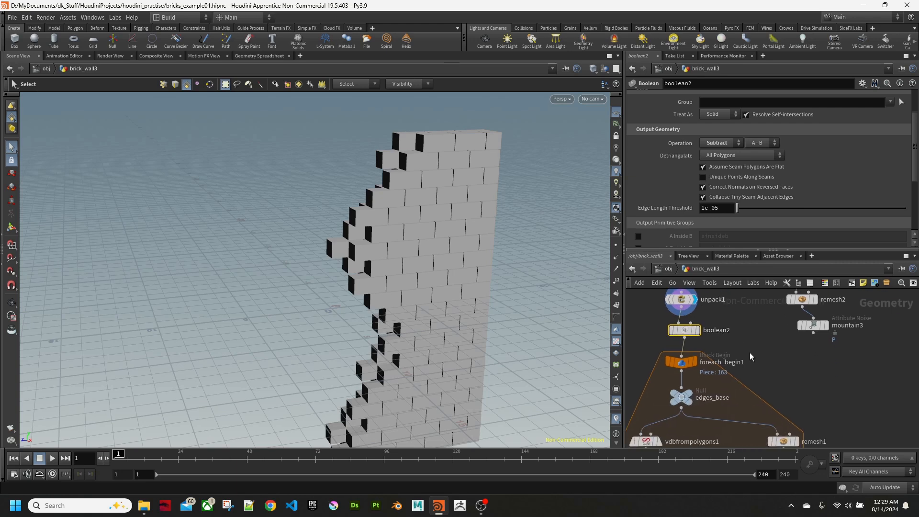
{"action": "left_click", "coordinate": [709, 322]}
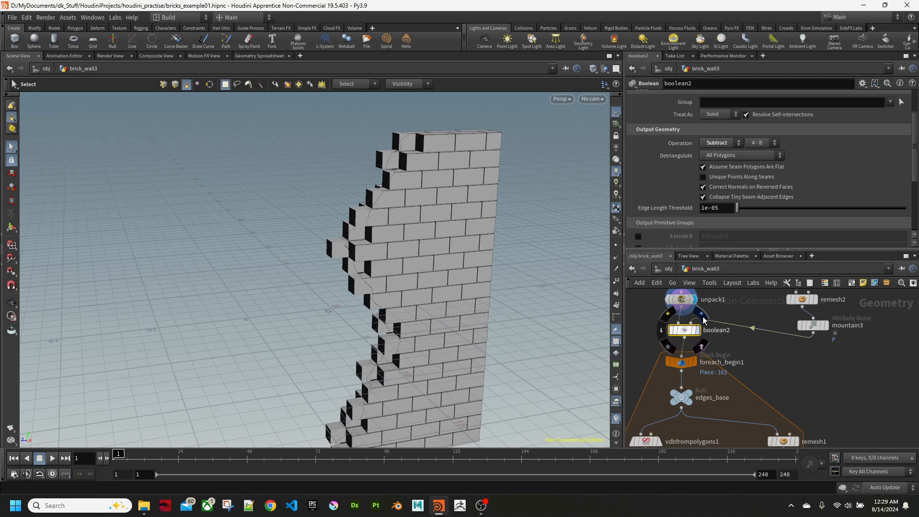
{"action": "key", "text": "Escape"}
{"action": "left_click_drag", "start_coordinate": [363, 240], "coordinate": [397, 307]}
{"action": "key", "text": "s"}
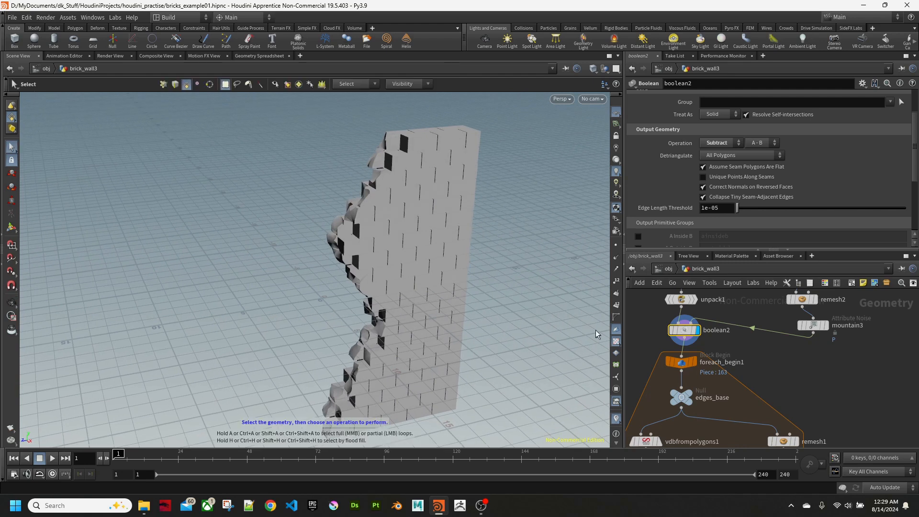
Step: Set the Amplitude of mountain3 to 0.4 and inspect the cut wall edge with boolean2 selected
{"action": "left_click", "coordinate": [815, 328]}
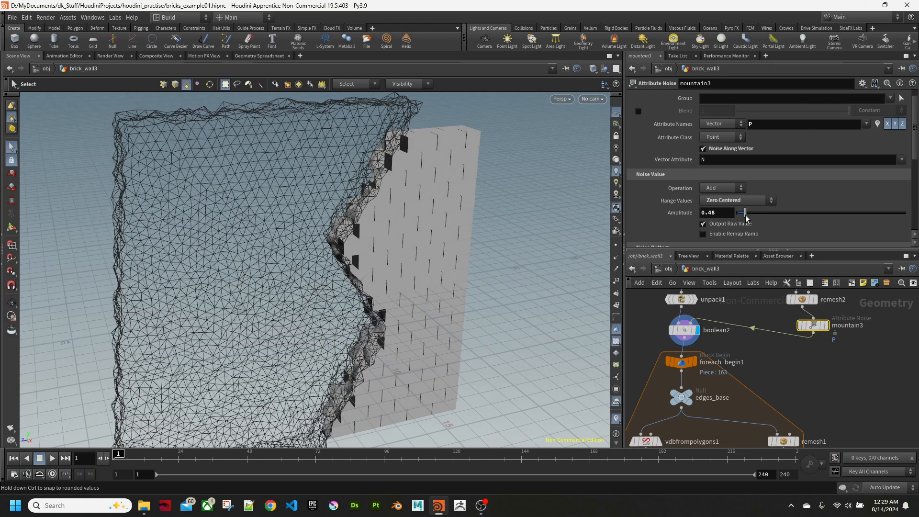
{"action": "left_click_drag", "start_coordinate": [744, 218], "coordinate": [744, 216]}
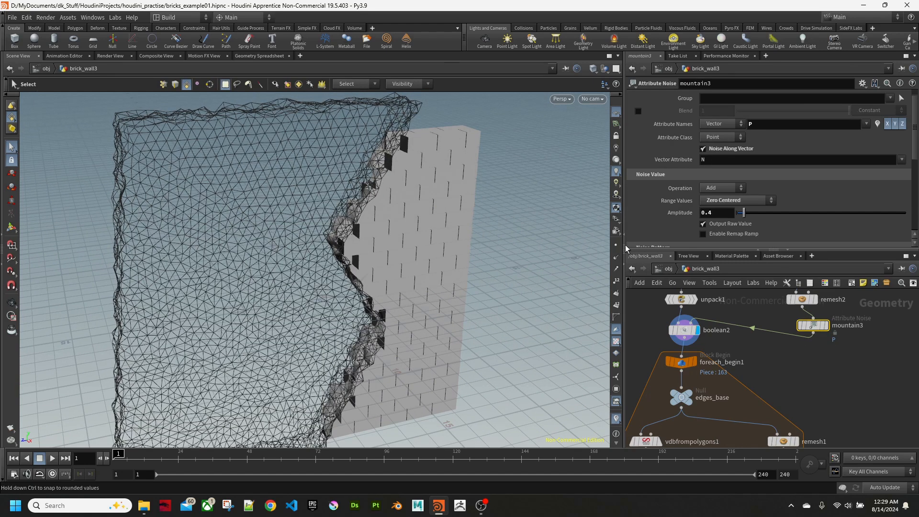
{"action": "left_click_drag", "start_coordinate": [446, 229], "coordinate": [422, 273], "text": "alt"}
{"action": "left_click", "coordinate": [684, 330]}
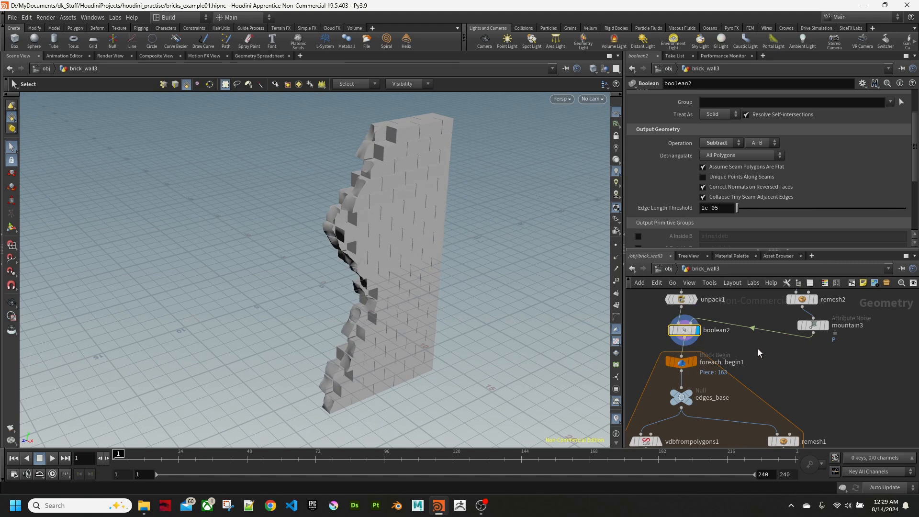
Step: Move boolean2 inside the for-each loop, onto the wire between foreach_begin1 and edges_base
{"action": "middle_click_drag", "start_coordinate": [748, 368], "coordinate": [754, 353]}
{"action": "left_click_drag", "start_coordinate": [691, 318], "coordinate": [699, 378]}
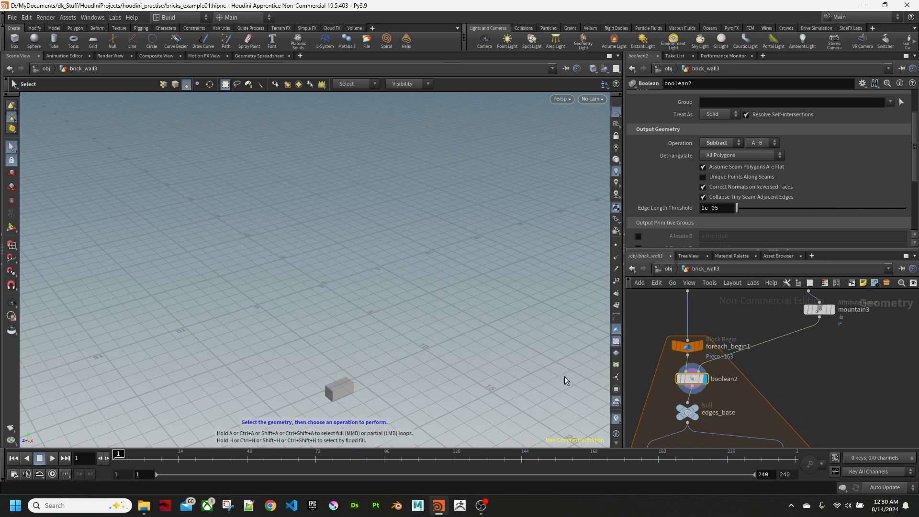
Step: Display the final merge node at the end of the network and inspect the broken edge of the complete wall
{"action": "scroll", "coordinate": [821, 411], "scroll_direction": "down", "scroll_amount": 8}
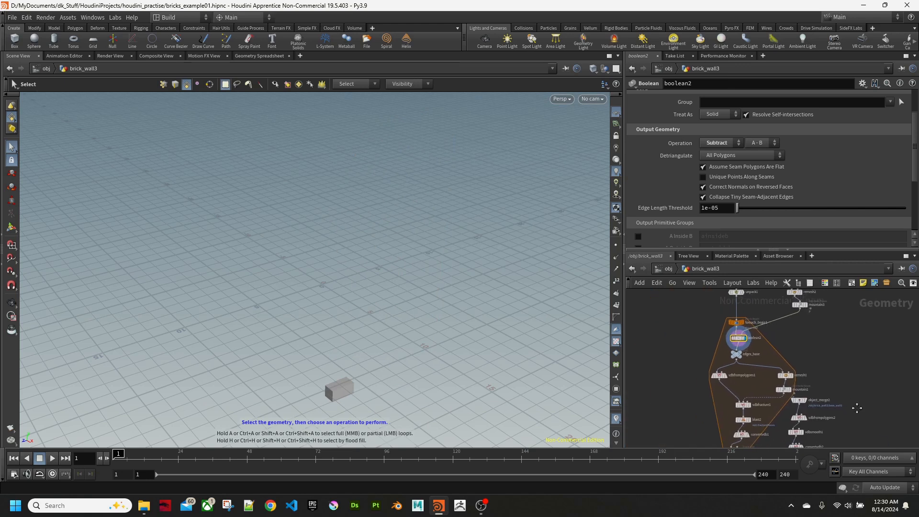
{"action": "middle_click_drag", "start_coordinate": [823, 335], "coordinate": [813, 372]}
{"action": "middle_click_drag", "start_coordinate": [826, 411], "coordinate": [806, 336]}
{"action": "mouse_move", "coordinate": [824, 391]}
{"action": "middle_mouse_down"}
{"action": "mouse_move", "coordinate": [823, 353]}
{"action": "mouse_move", "coordinate": [819, 367]}
{"action": "middle_mouse_up"}
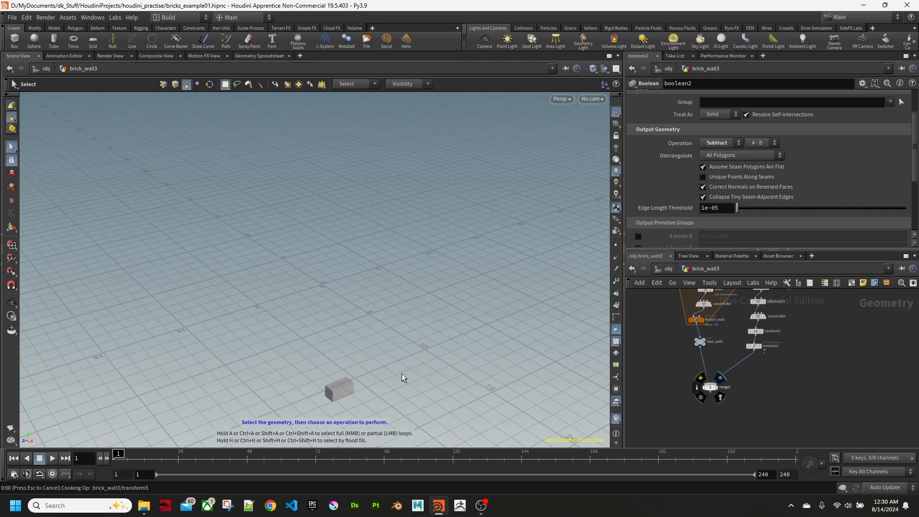
{"action": "middle_click_drag", "start_coordinate": [395, 298], "coordinate": [373, 332], "text": "alt"}
{"action": "left_click_drag", "start_coordinate": [373, 332], "coordinate": [410, 314]}
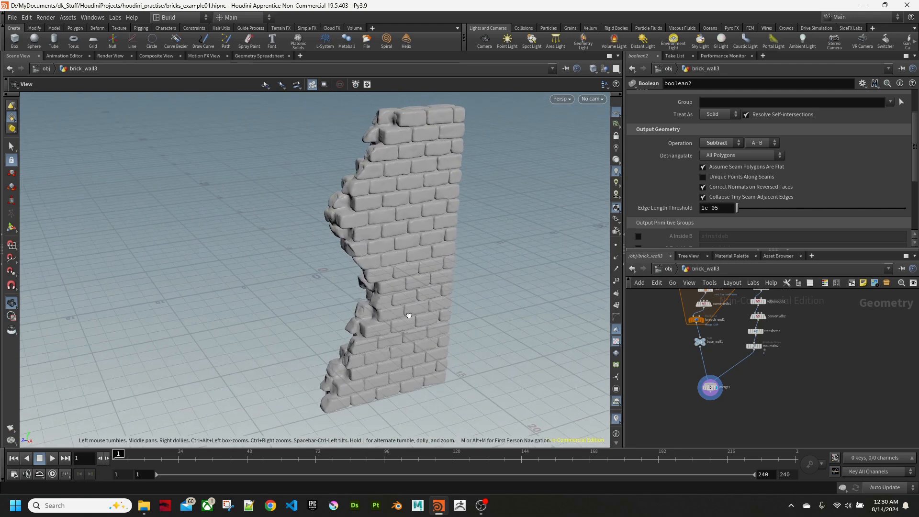
{"action": "key", "text": "s"}
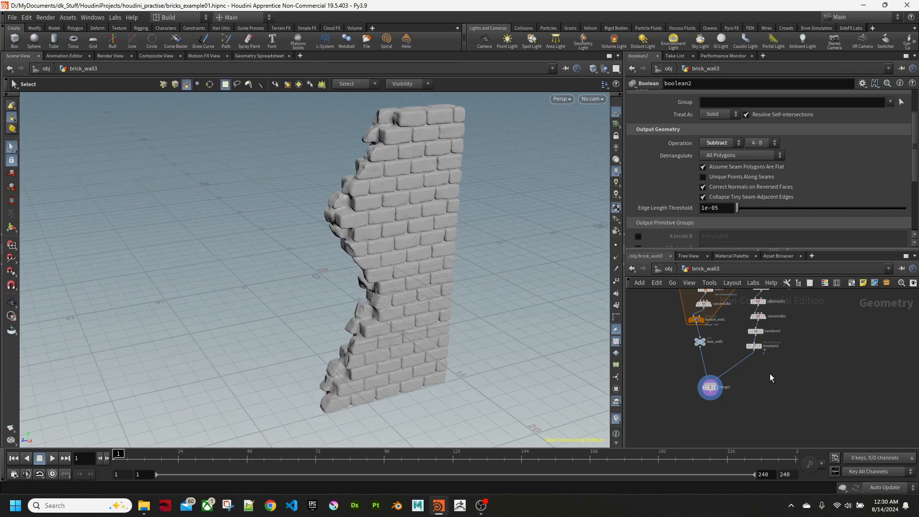
Step: Insert a Color node on the mortar branch, between its last mountain node and the final merge
{"action": "key", "text": "Tab"}
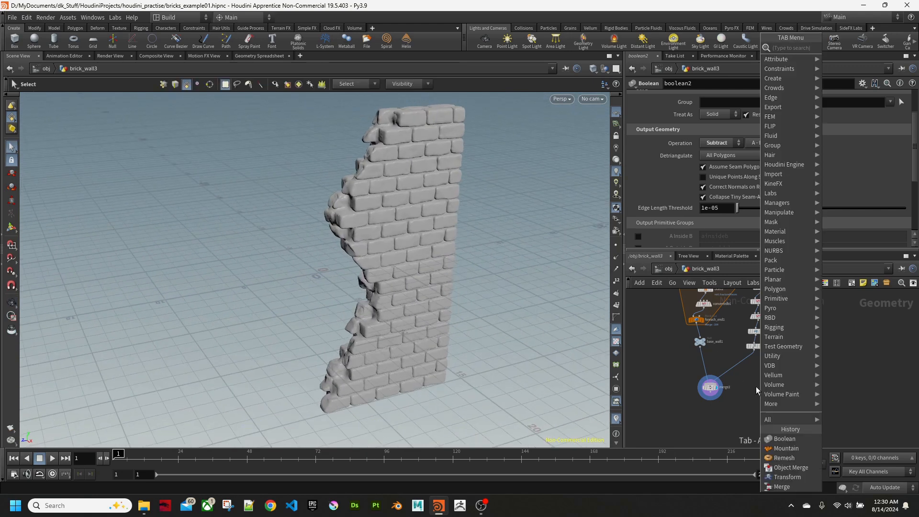
{"action": "type", "text": "color"}
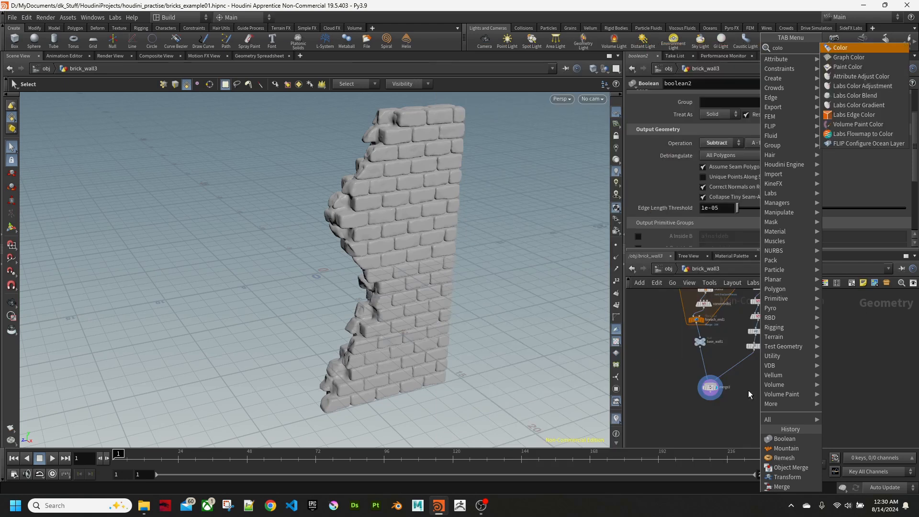
{"action": "key", "text": "Return"}
{"action": "left_click", "coordinate": [748, 389]}
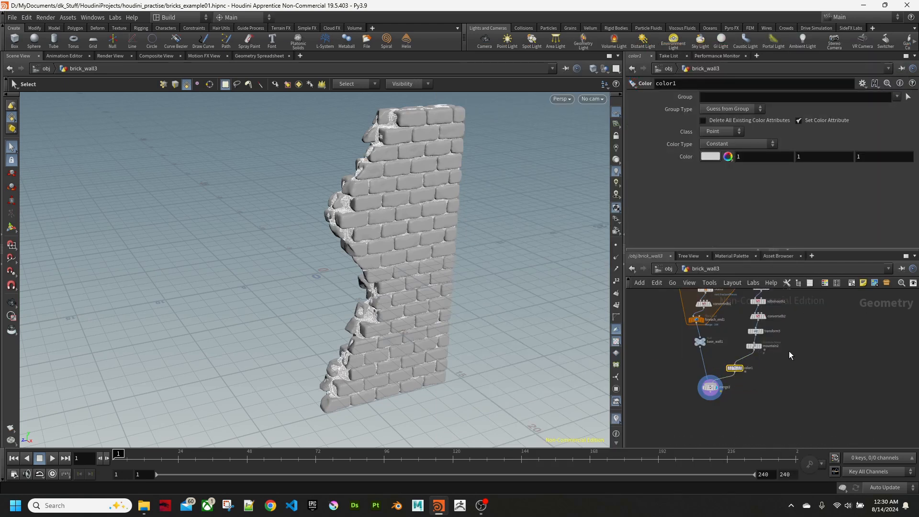
Step: Set the mortar's constant color to dark grey, 0.2 in all three channels, and check it on the wall
{"action": "left_click", "coordinate": [710, 157]}
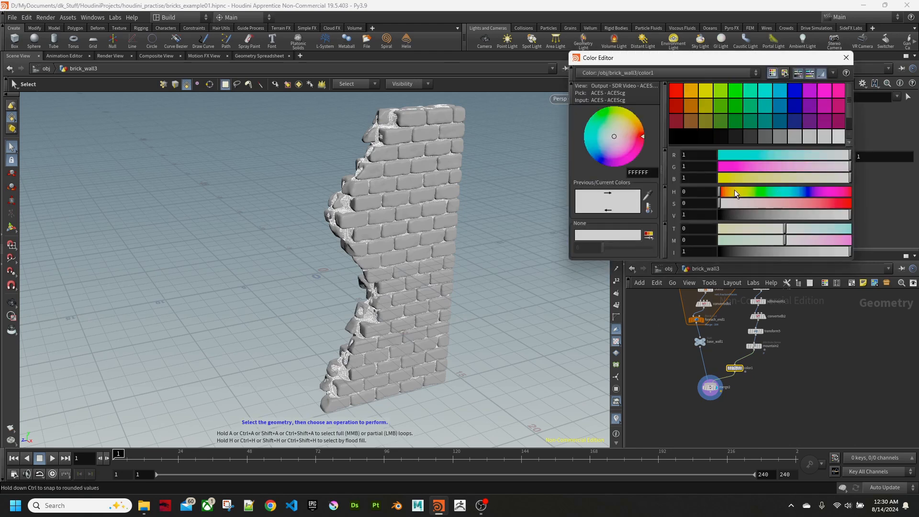
{"action": "left_click", "coordinate": [765, 138]}
{"action": "mouse_move", "coordinate": [414, 248]}
{"action": "left_mouse_down", "text": "alt"}
{"action": "mouse_move", "coordinate": [388, 260]}
{"action": "mouse_move", "coordinate": [406, 250]}
{"action": "left_mouse_up", "text": "alt"}
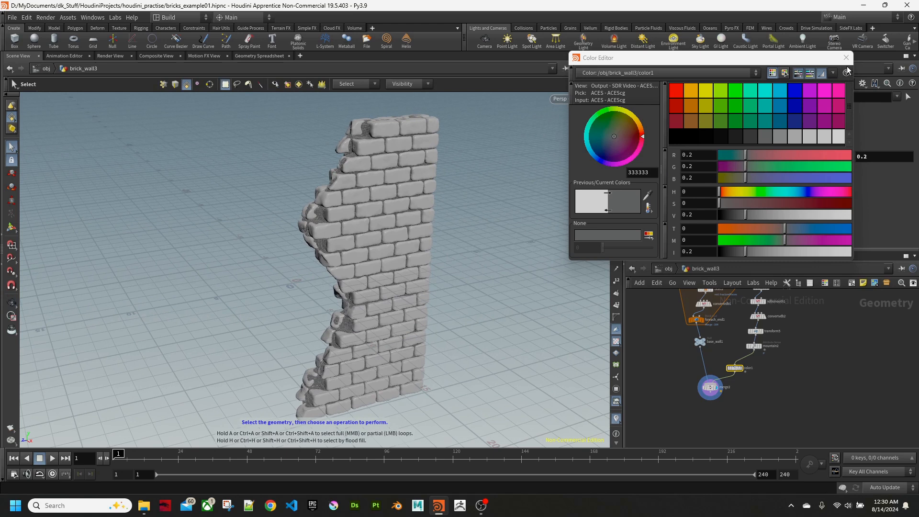
{"action": "left_click", "coordinate": [846, 57]}
{"action": "left_click_drag", "start_coordinate": [348, 301], "coordinate": [394, 301], "text": "alt"}
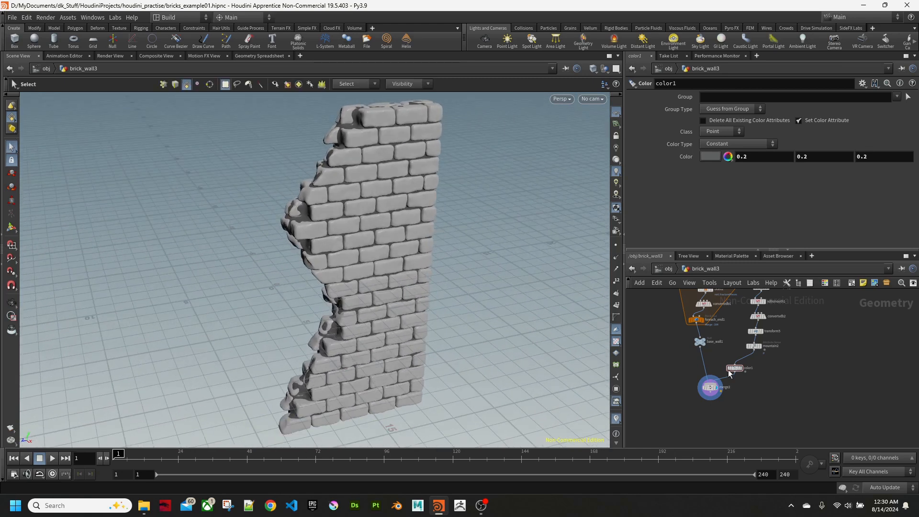
{"action": "middle_click_drag", "start_coordinate": [736, 327], "coordinate": [743, 436]}
{"action": "middle_click_drag", "start_coordinate": [731, 365], "coordinate": [734, 425]}
{"action": "middle_click_drag", "start_coordinate": [714, 319], "coordinate": [740, 402]}
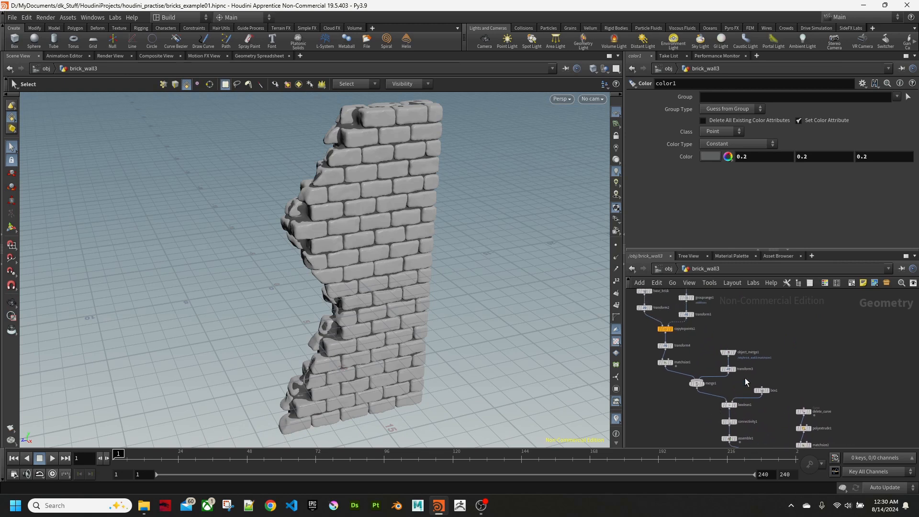